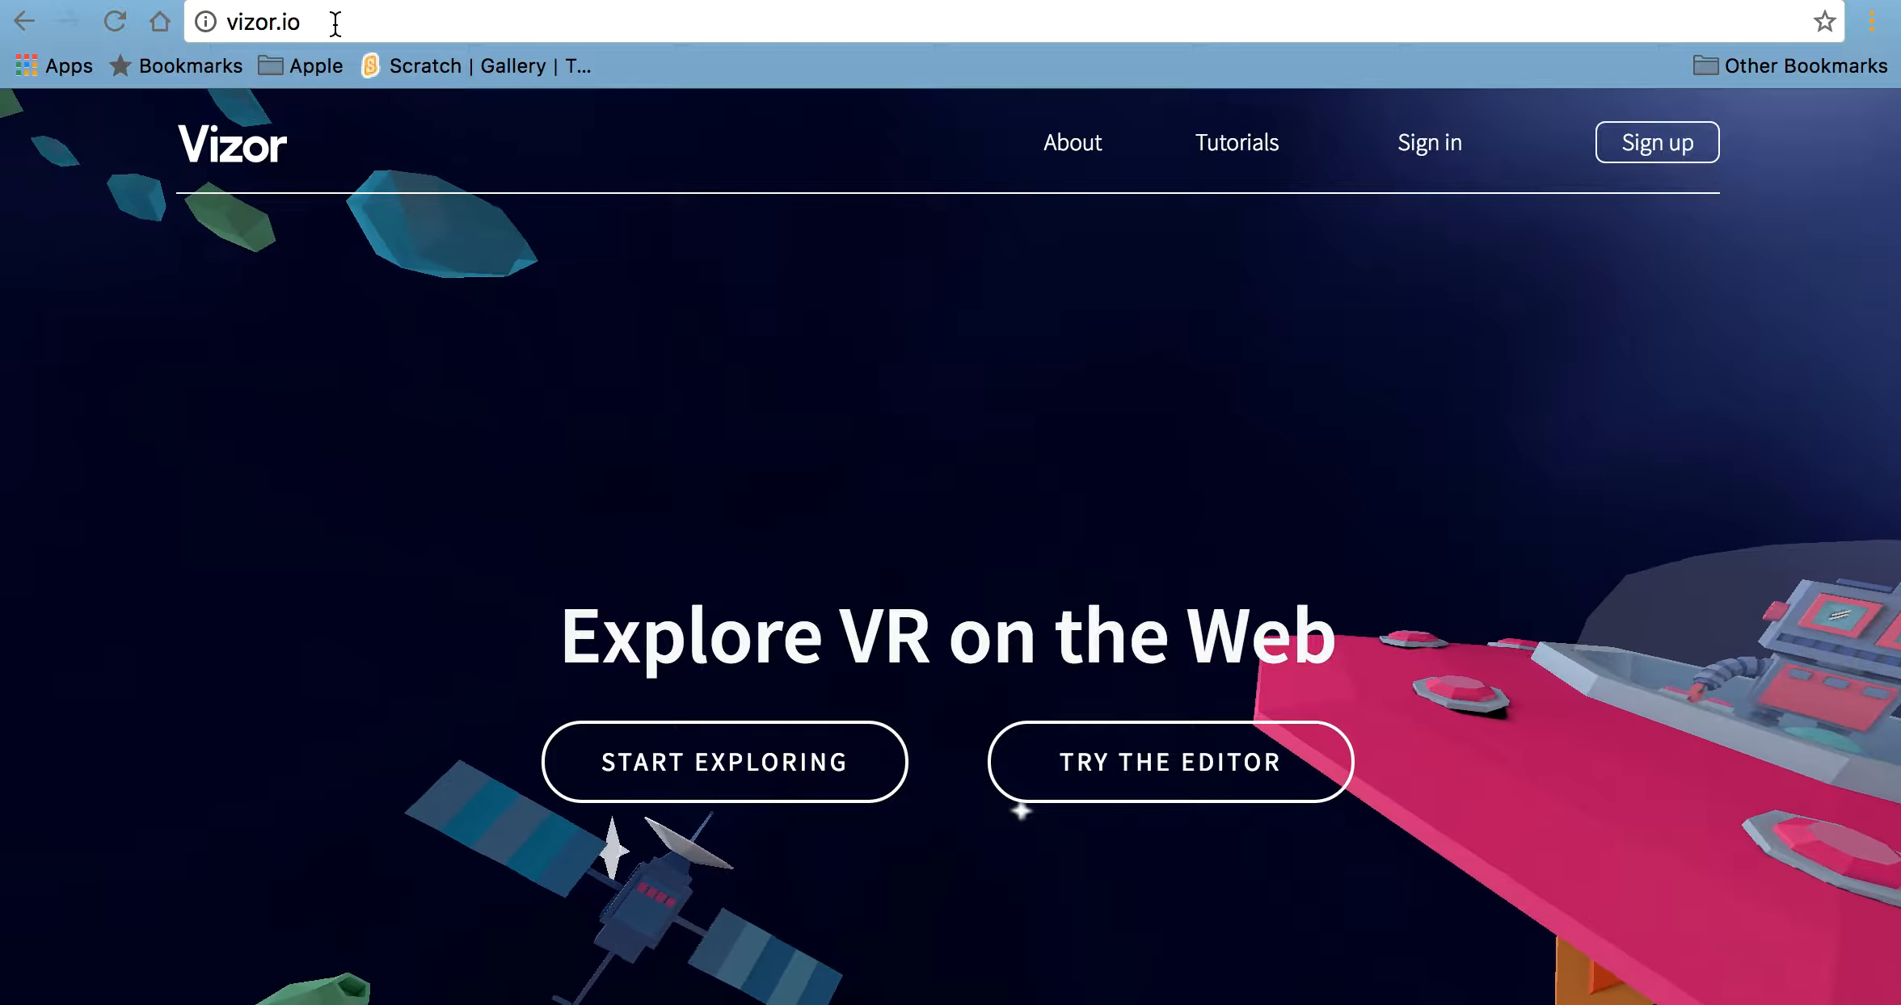
# Browse the Vizor home page's featured galleries, from 360 Photos and 3D Scenes through Interactive WebVR
pyautogui.scroll(-2, 355, 588)
pyautogui.scroll(-3, 353, 577)
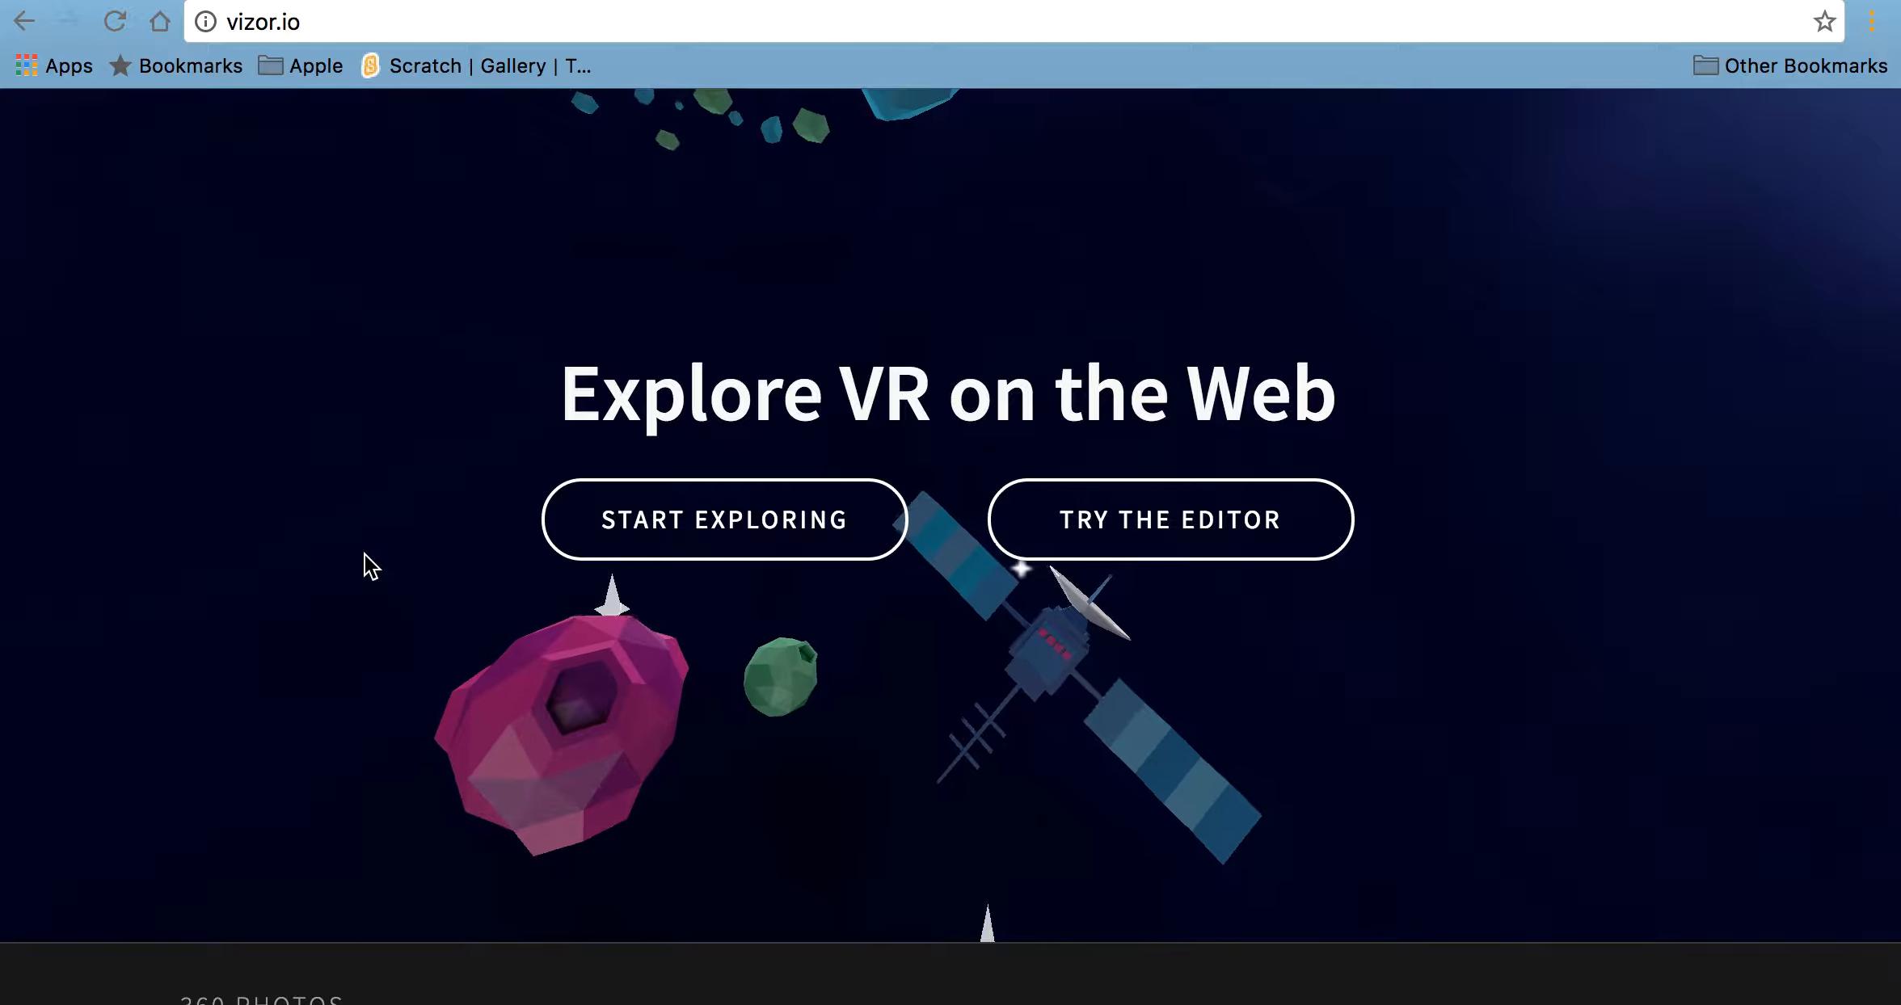
pyautogui.scroll(-3, 365, 555)
pyautogui.scroll(-3, 363, 553)
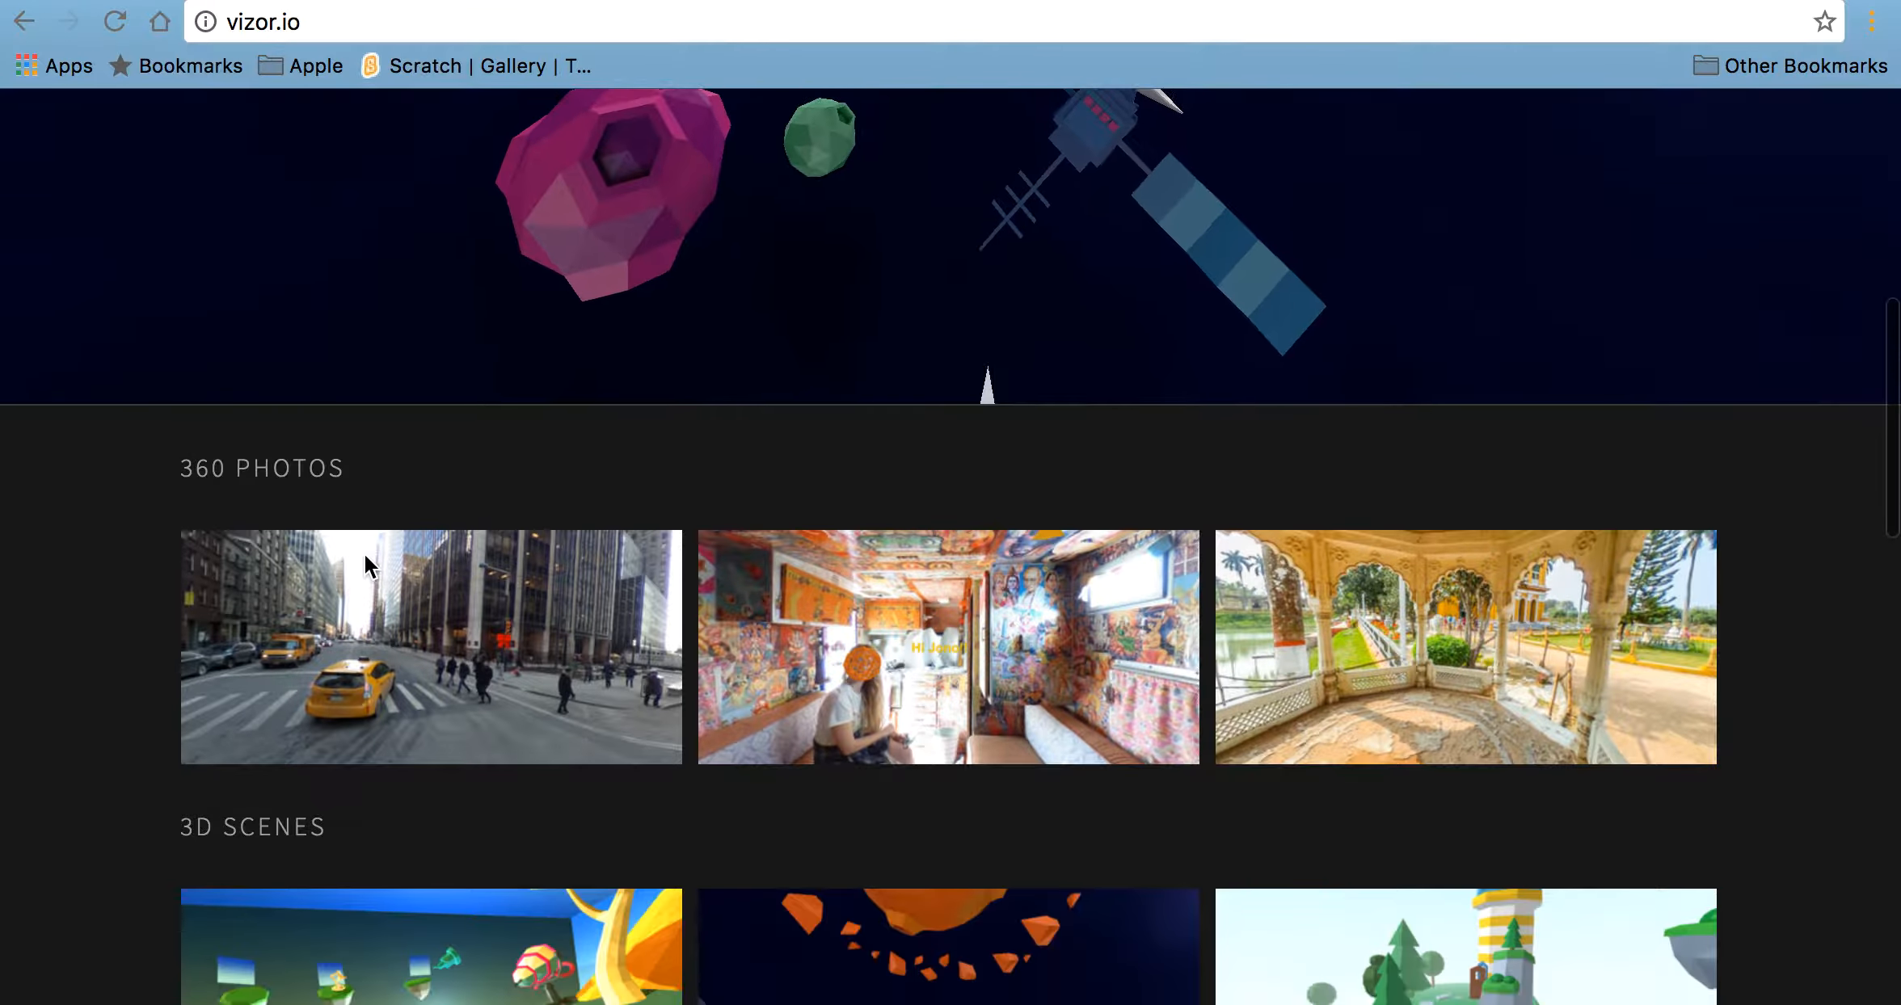
pyautogui.scroll(10, 364, 554)
pyautogui.scroll(-4, 363, 553)
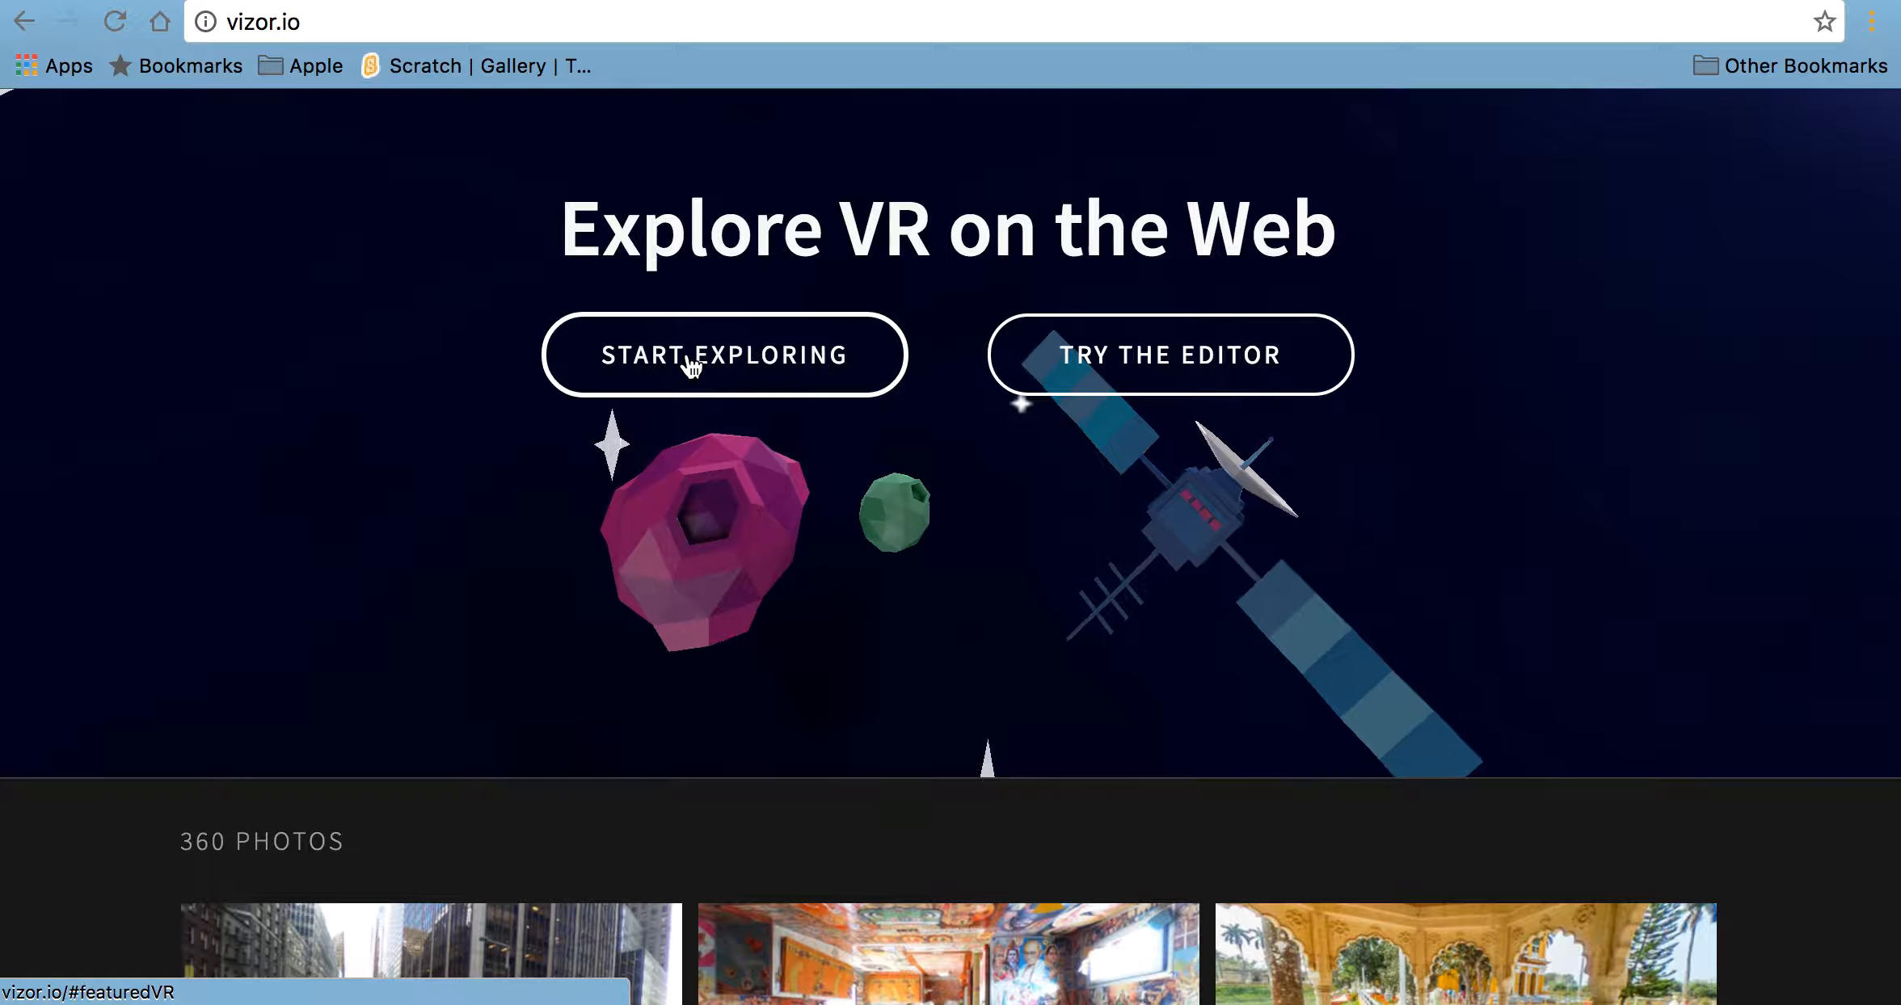
pyautogui.scroll(-5, 127, 594)
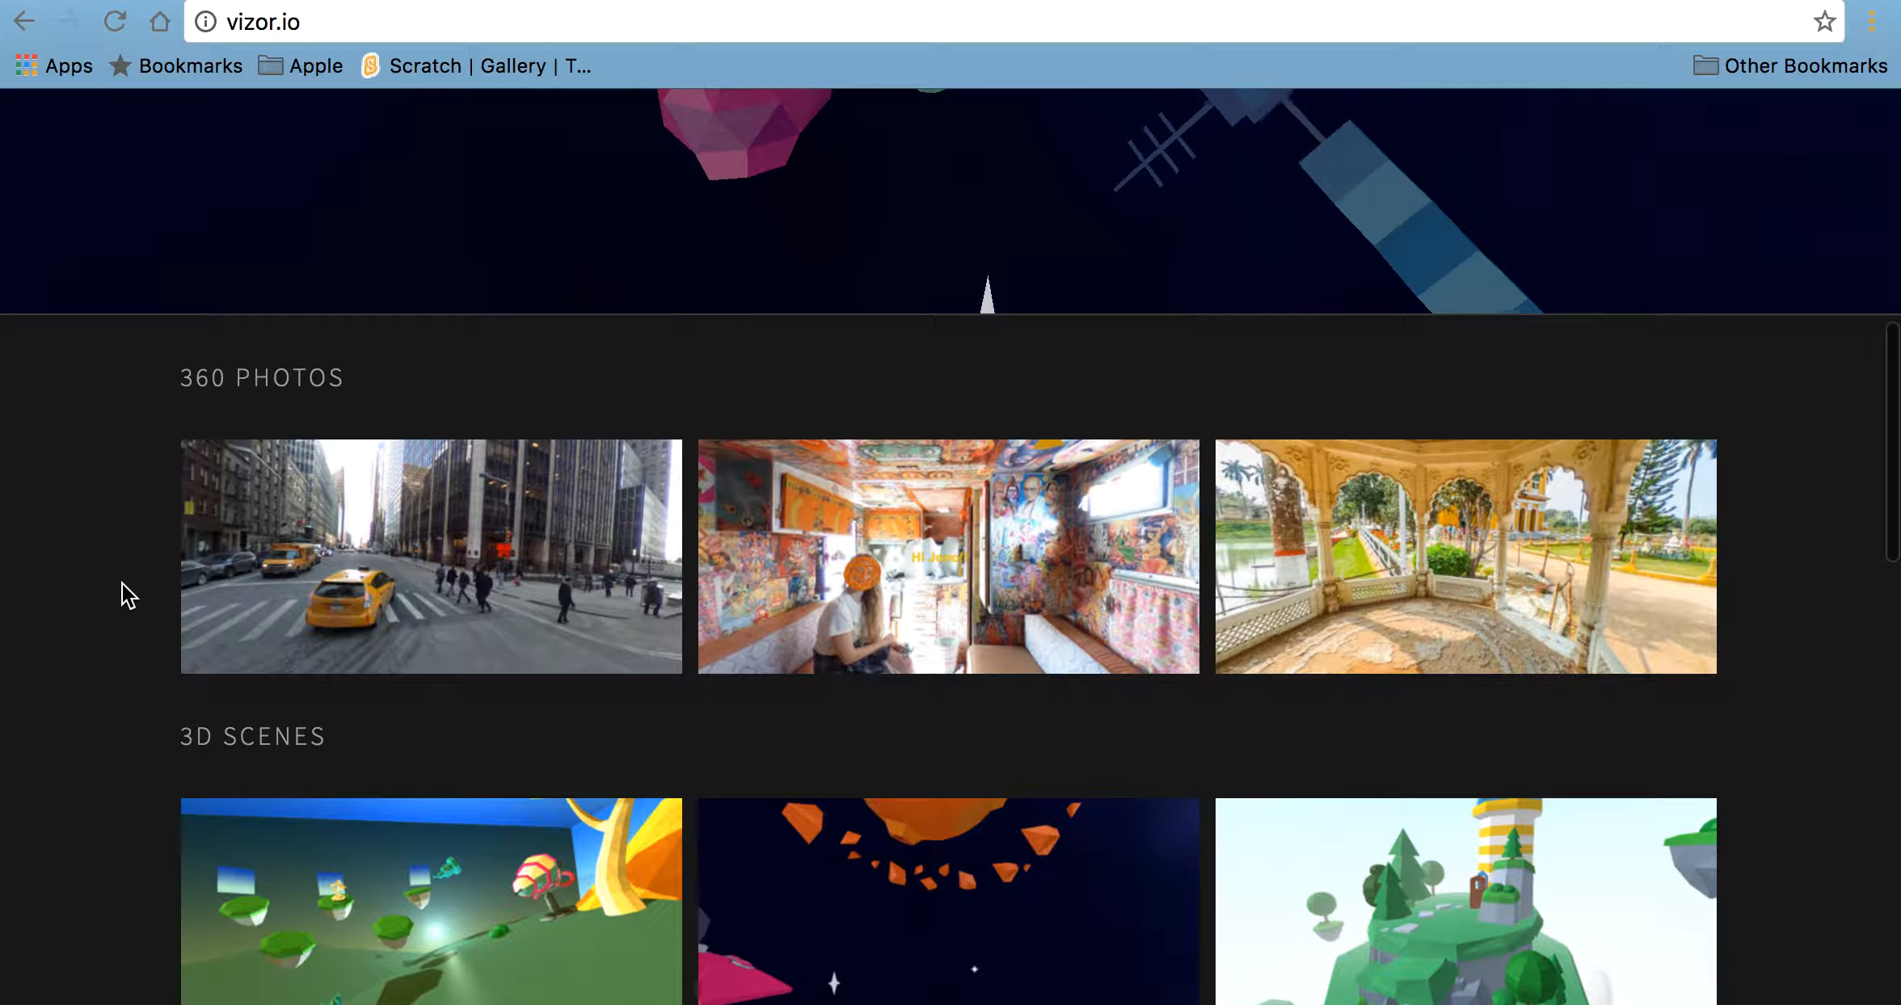
pyautogui.scroll(-1, 127, 594)
pyautogui.scroll(-2, 122, 584)
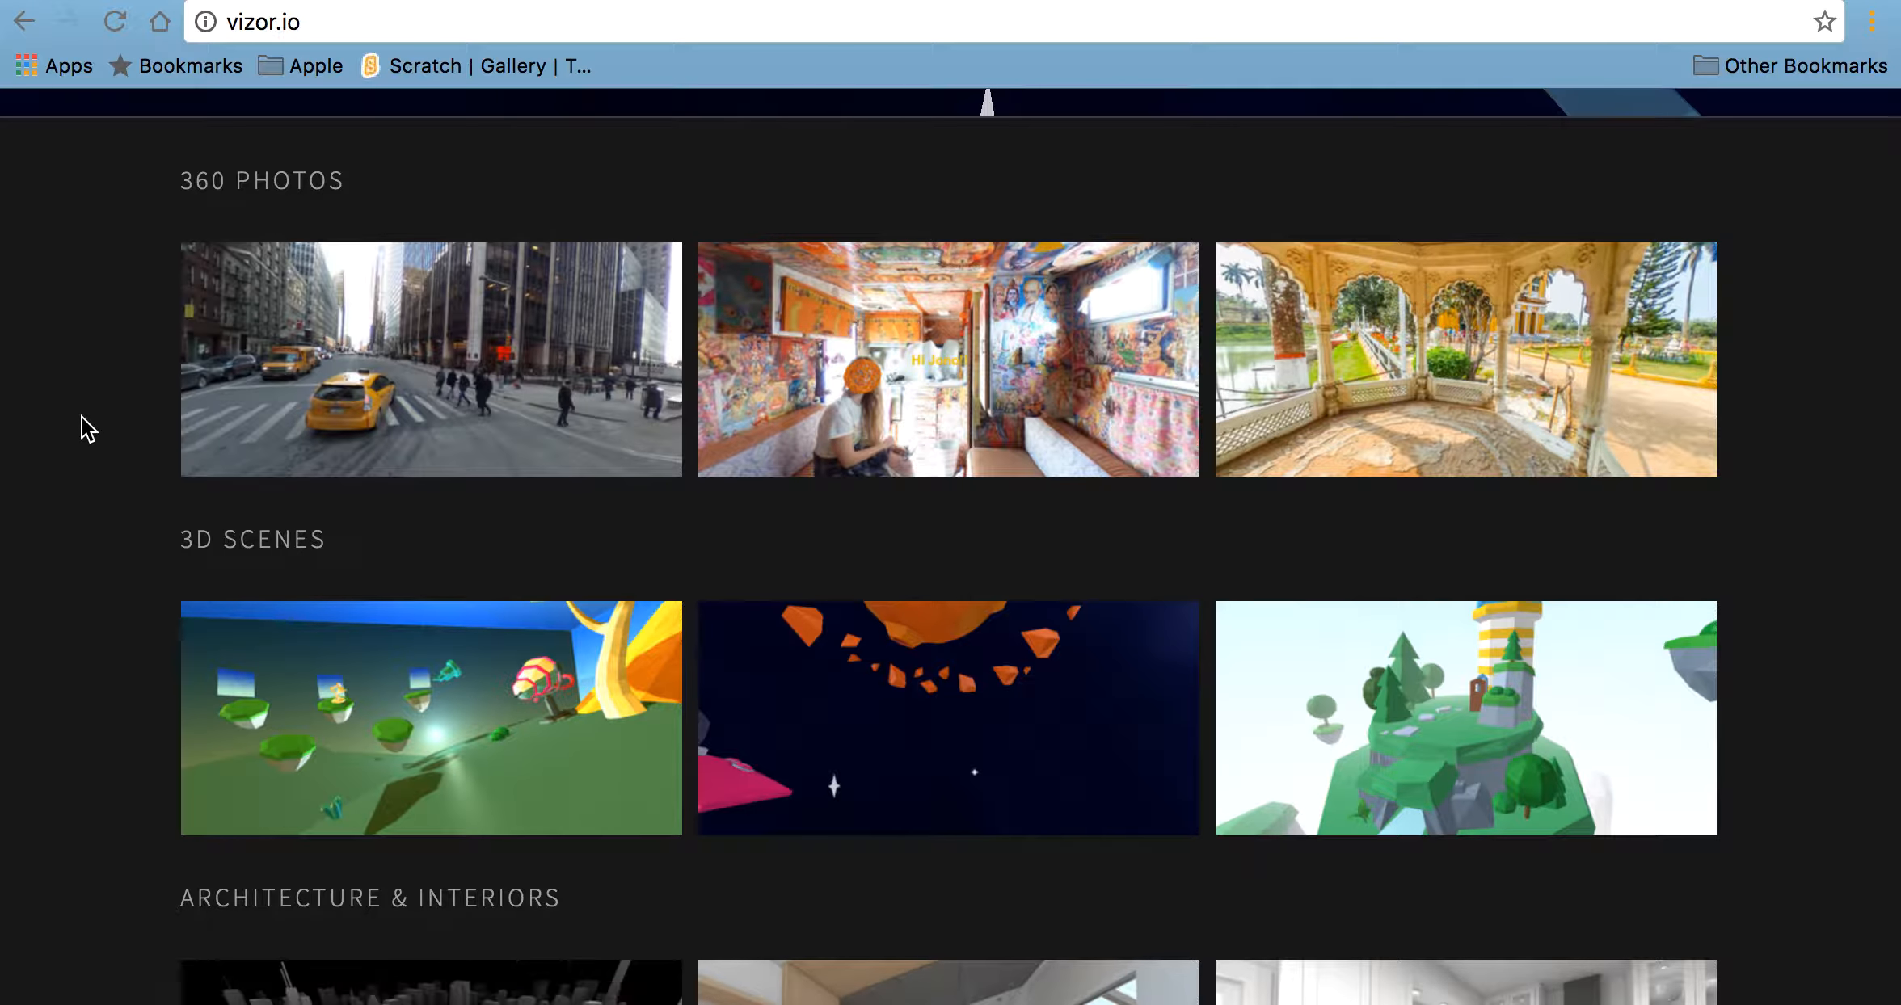
pyautogui.scroll(-4, 83, 422)
pyautogui.scroll(-1, 81, 416)
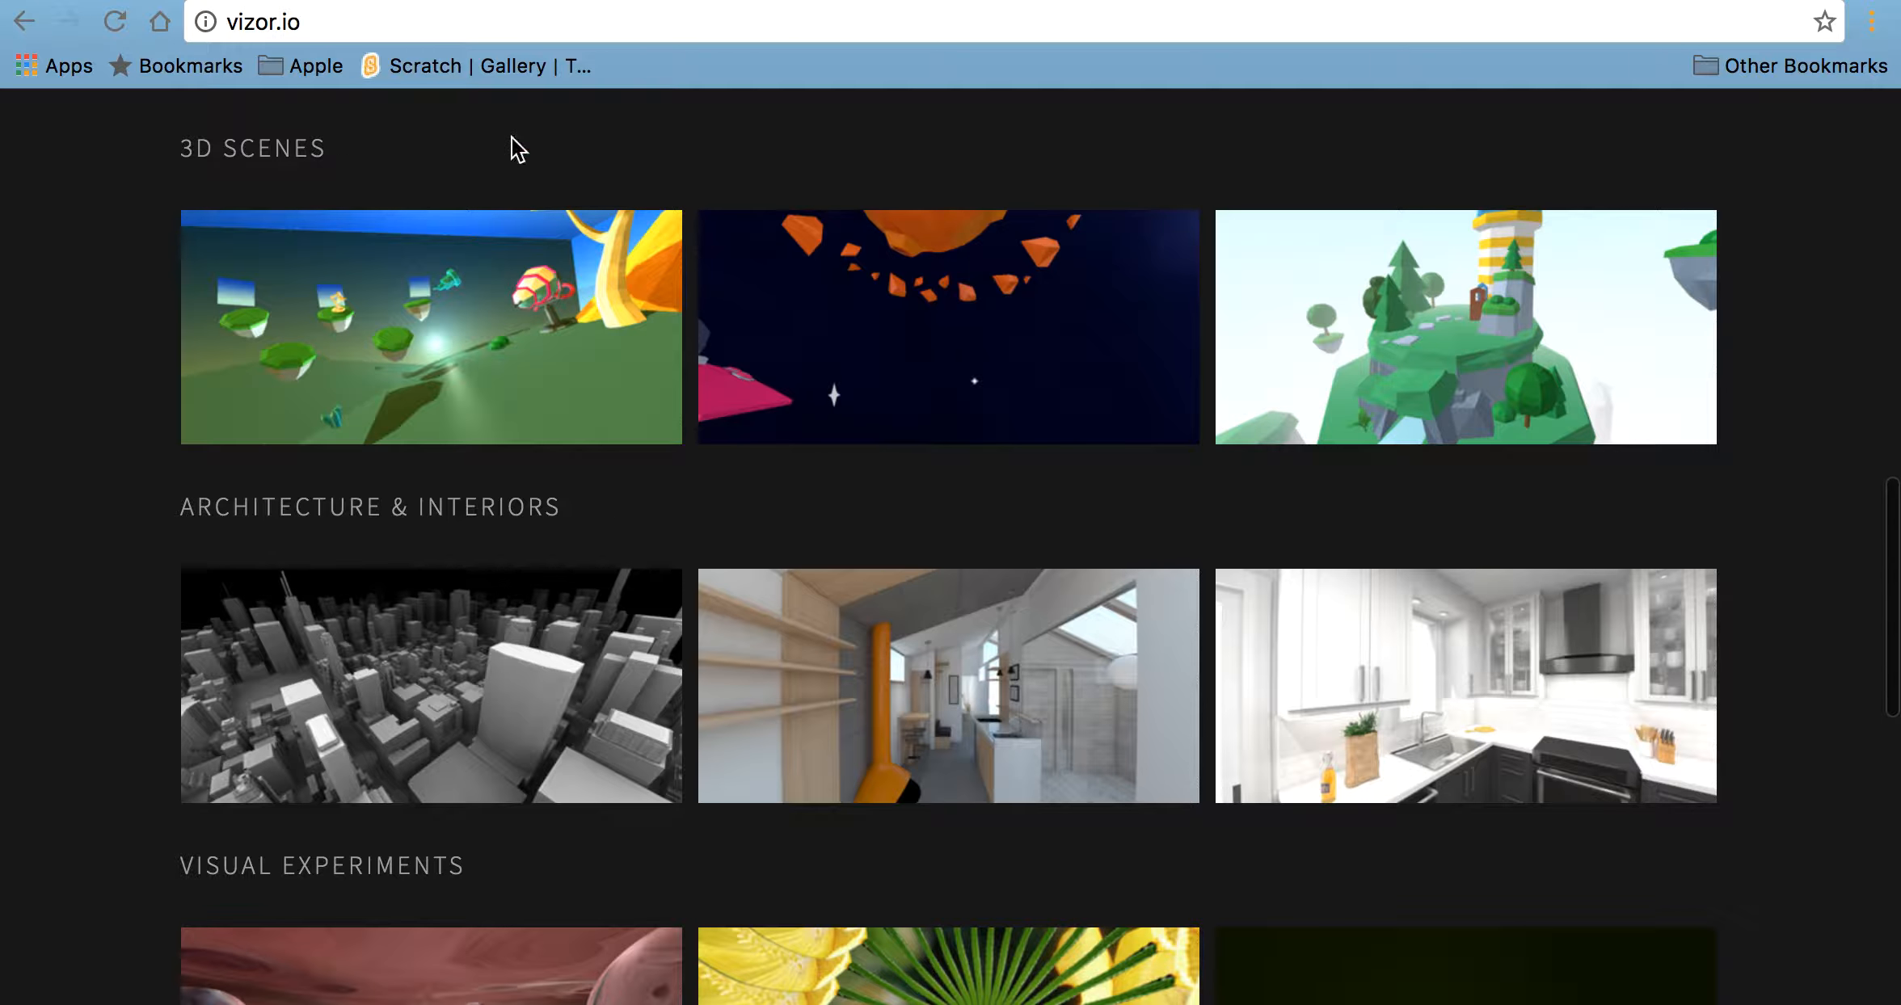
pyautogui.scroll(-2, 72, 656)
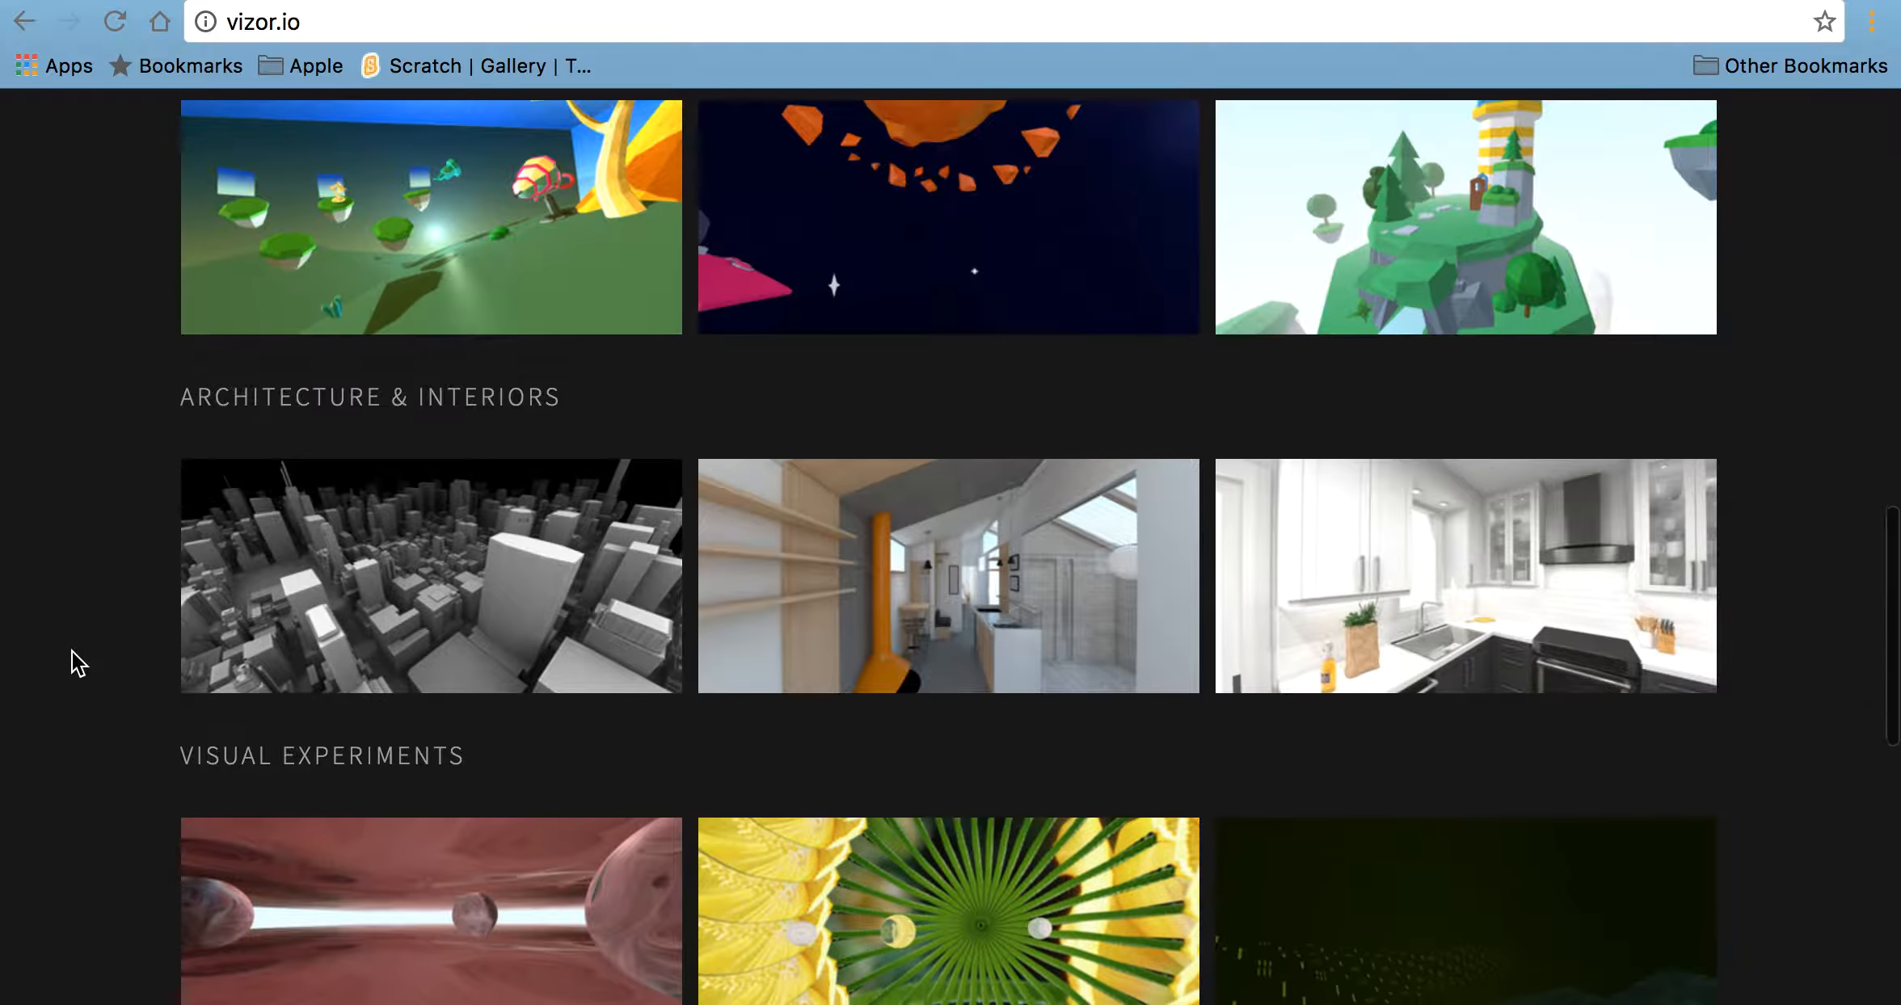
pyautogui.scroll(-2, 78, 662)
pyautogui.scroll(-10, 113, 492)
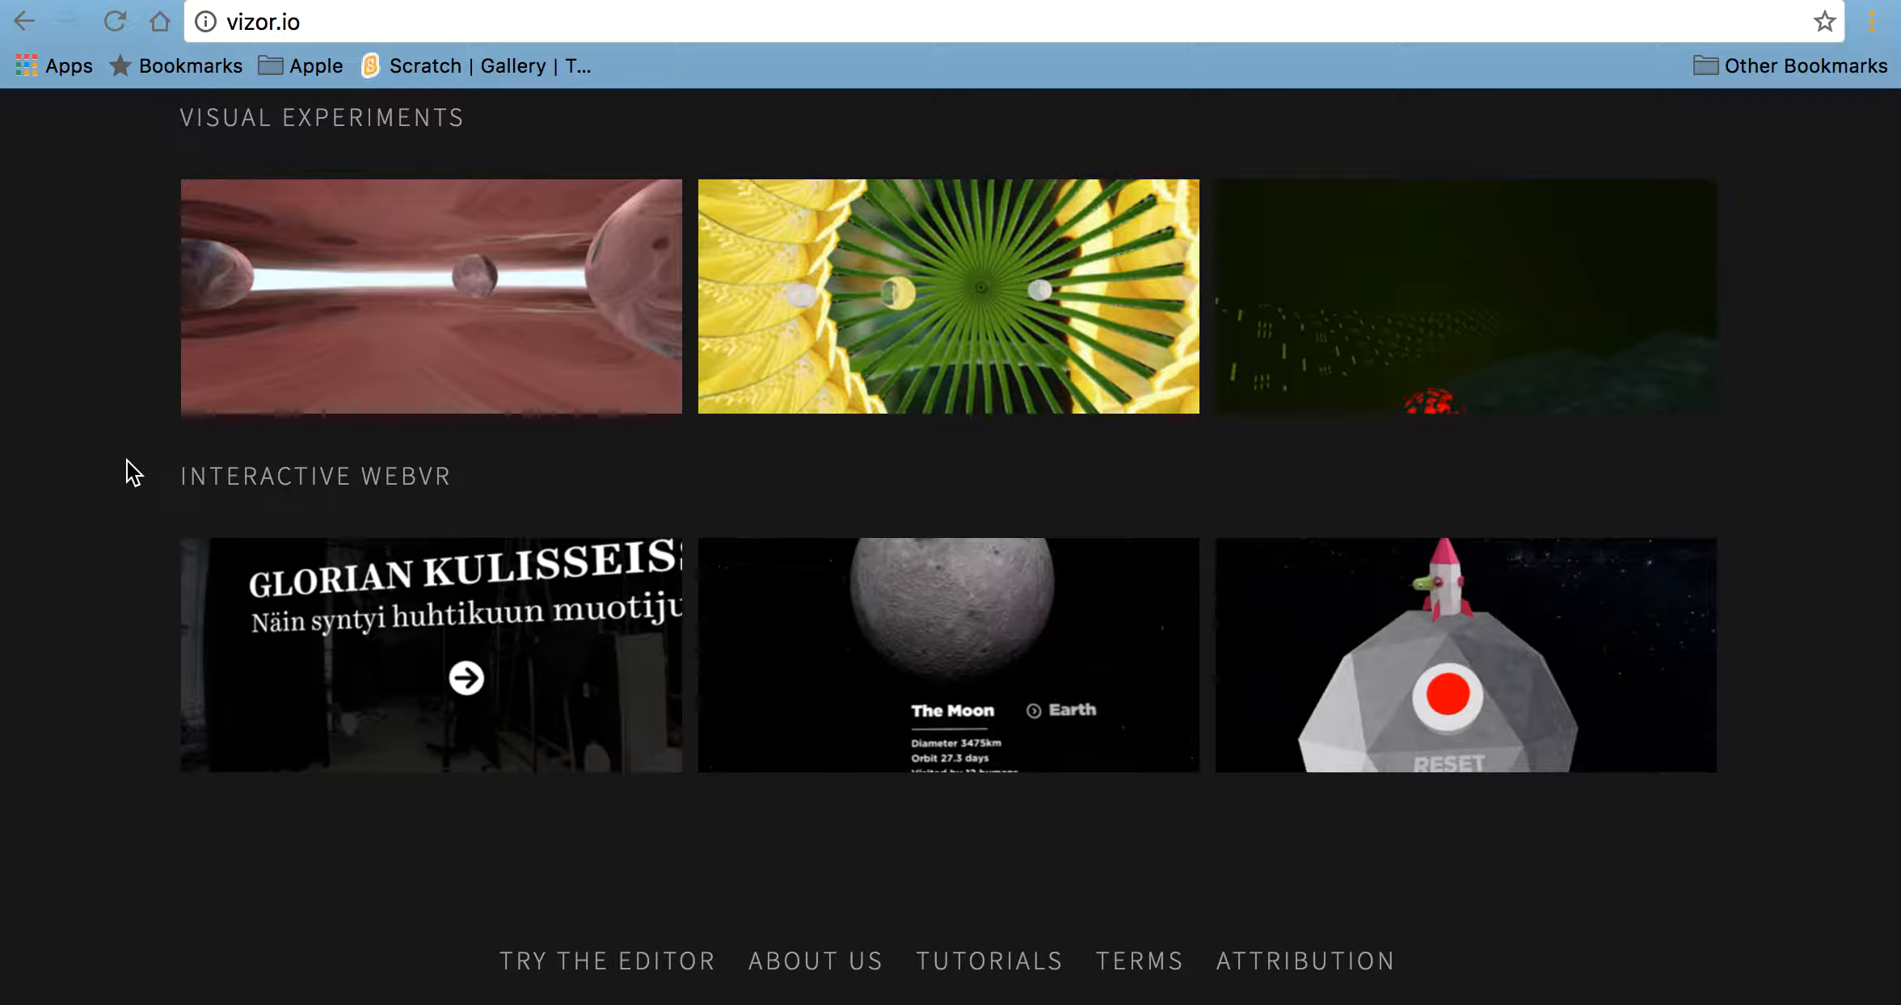
pyautogui.scroll(15, 132, 473)
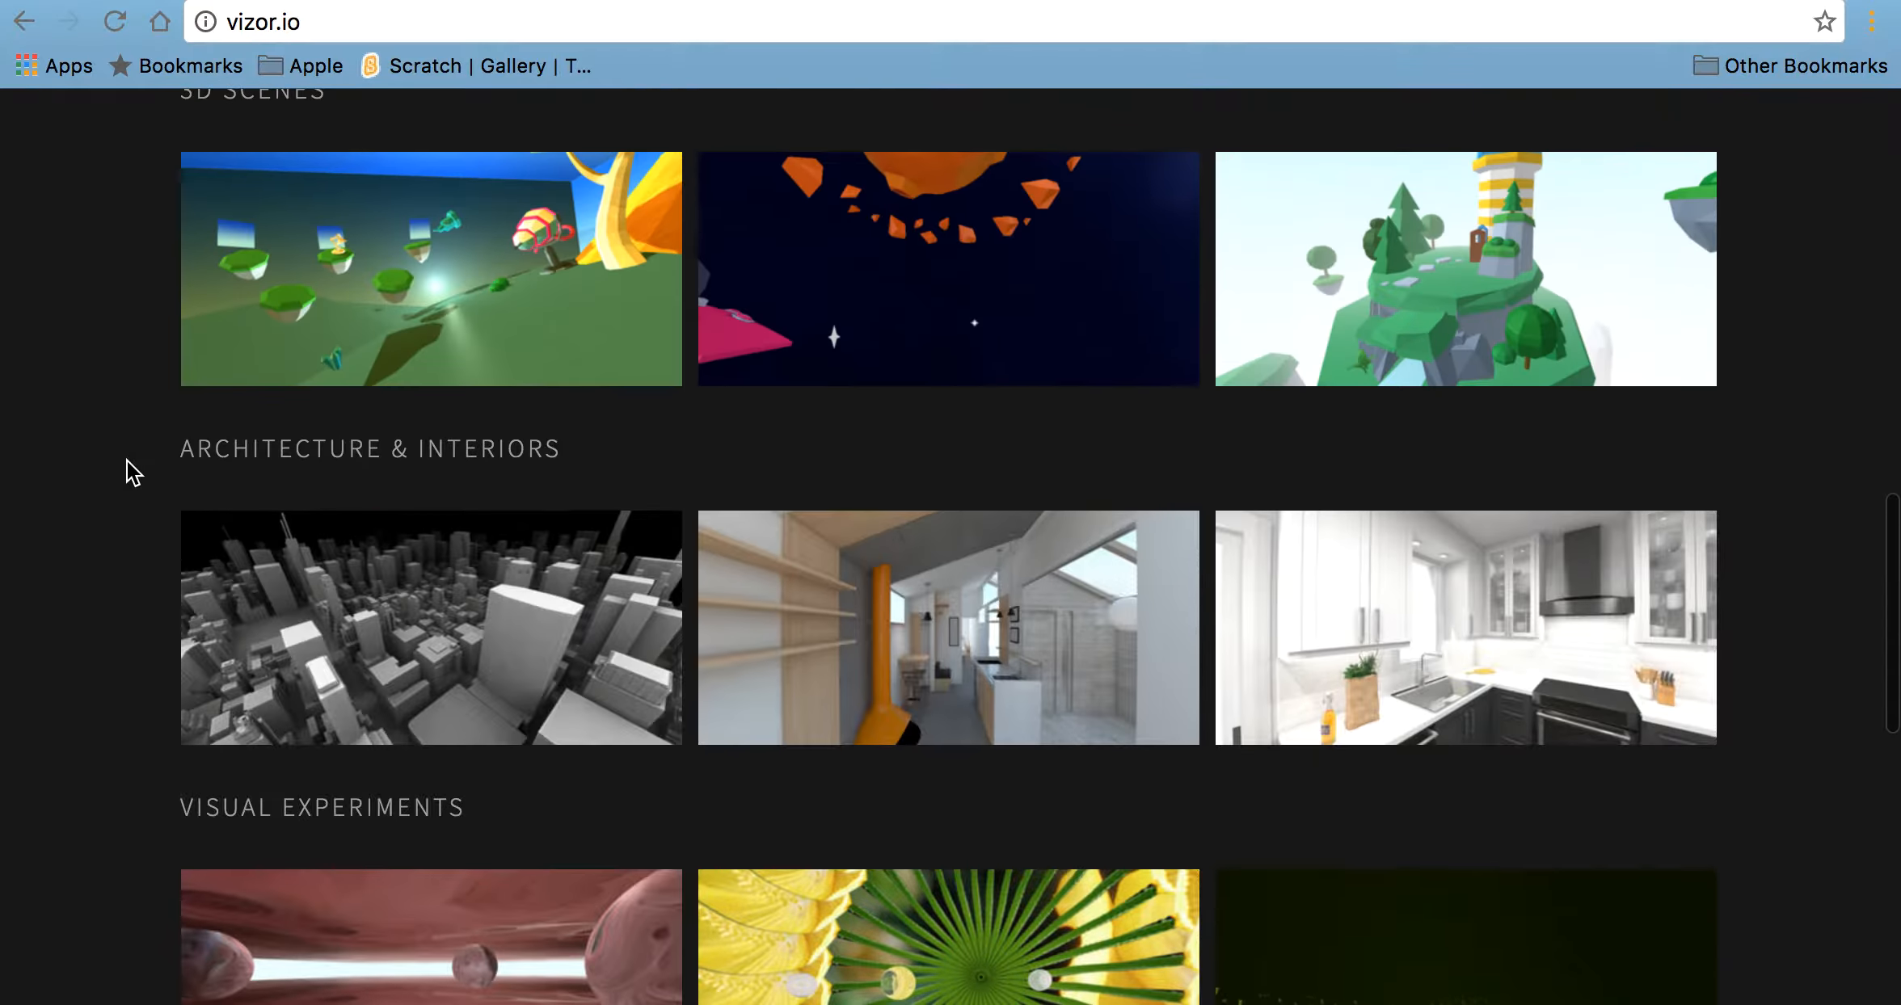
pyautogui.scroll(2, 132, 472)
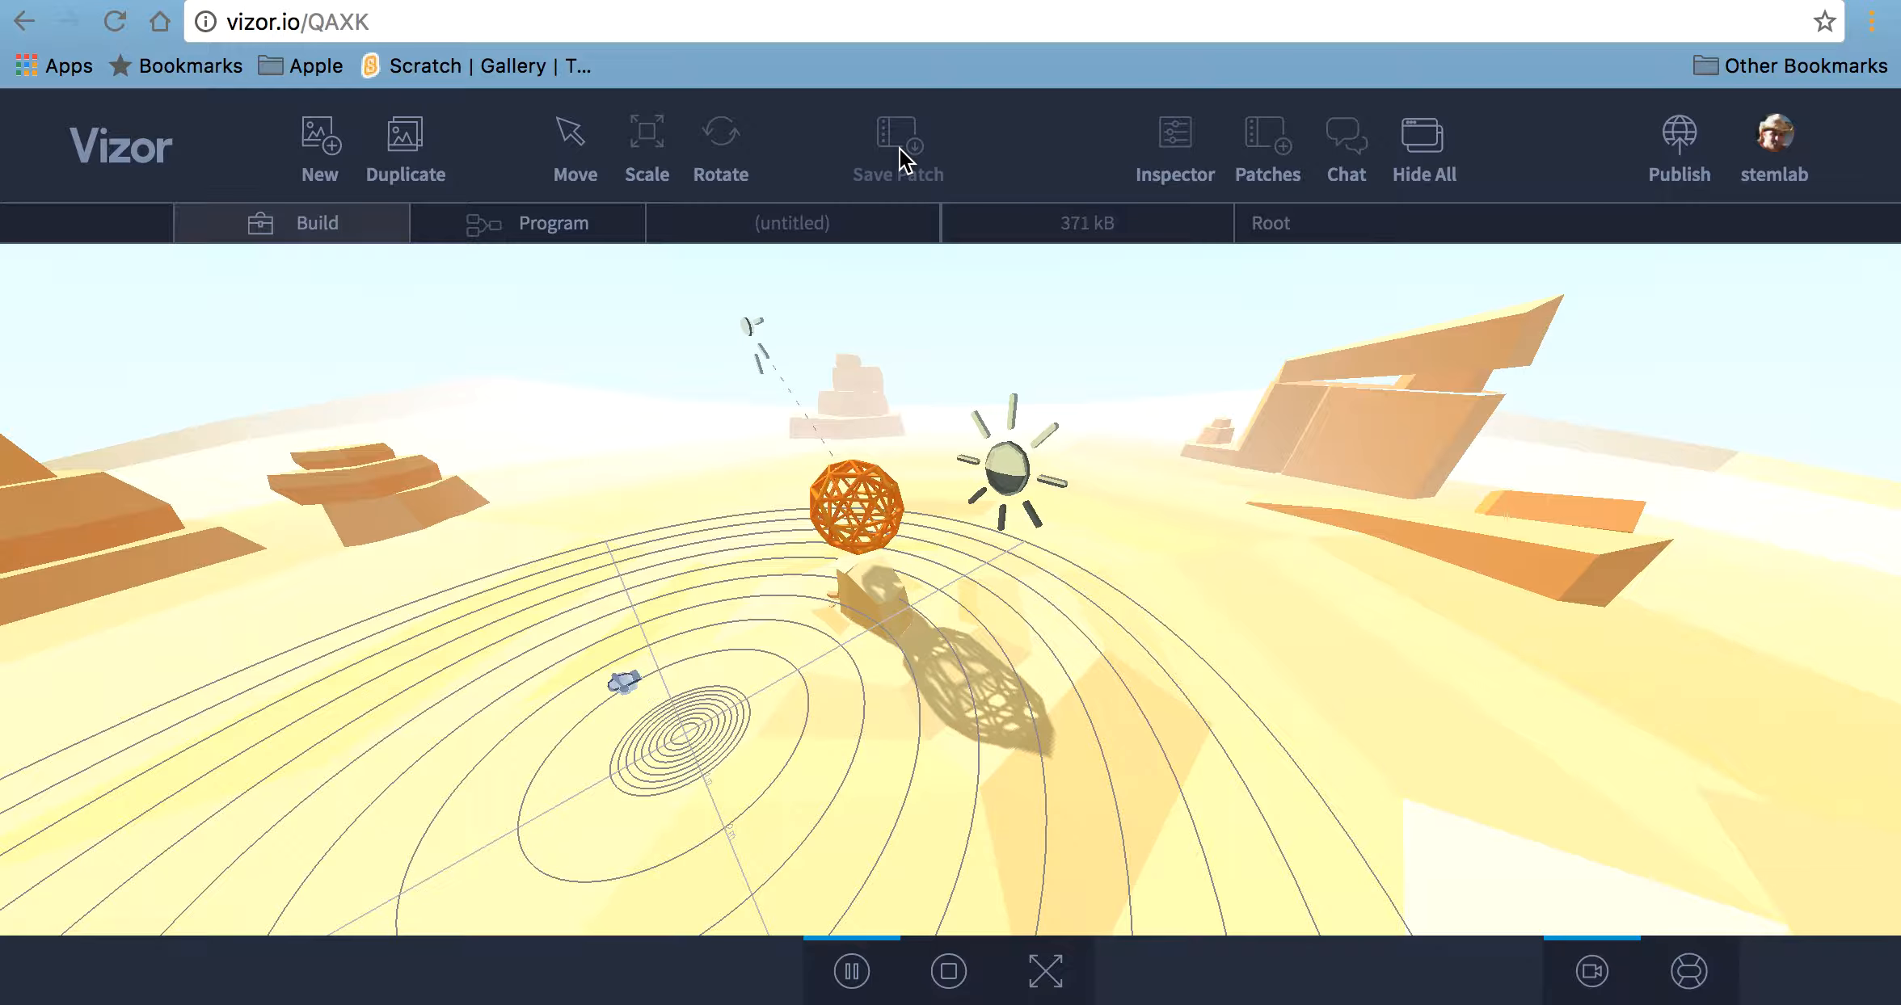
# View the empty Inspector and the object library's categories, closing each one after viewing it
pyautogui.click(1185, 145)
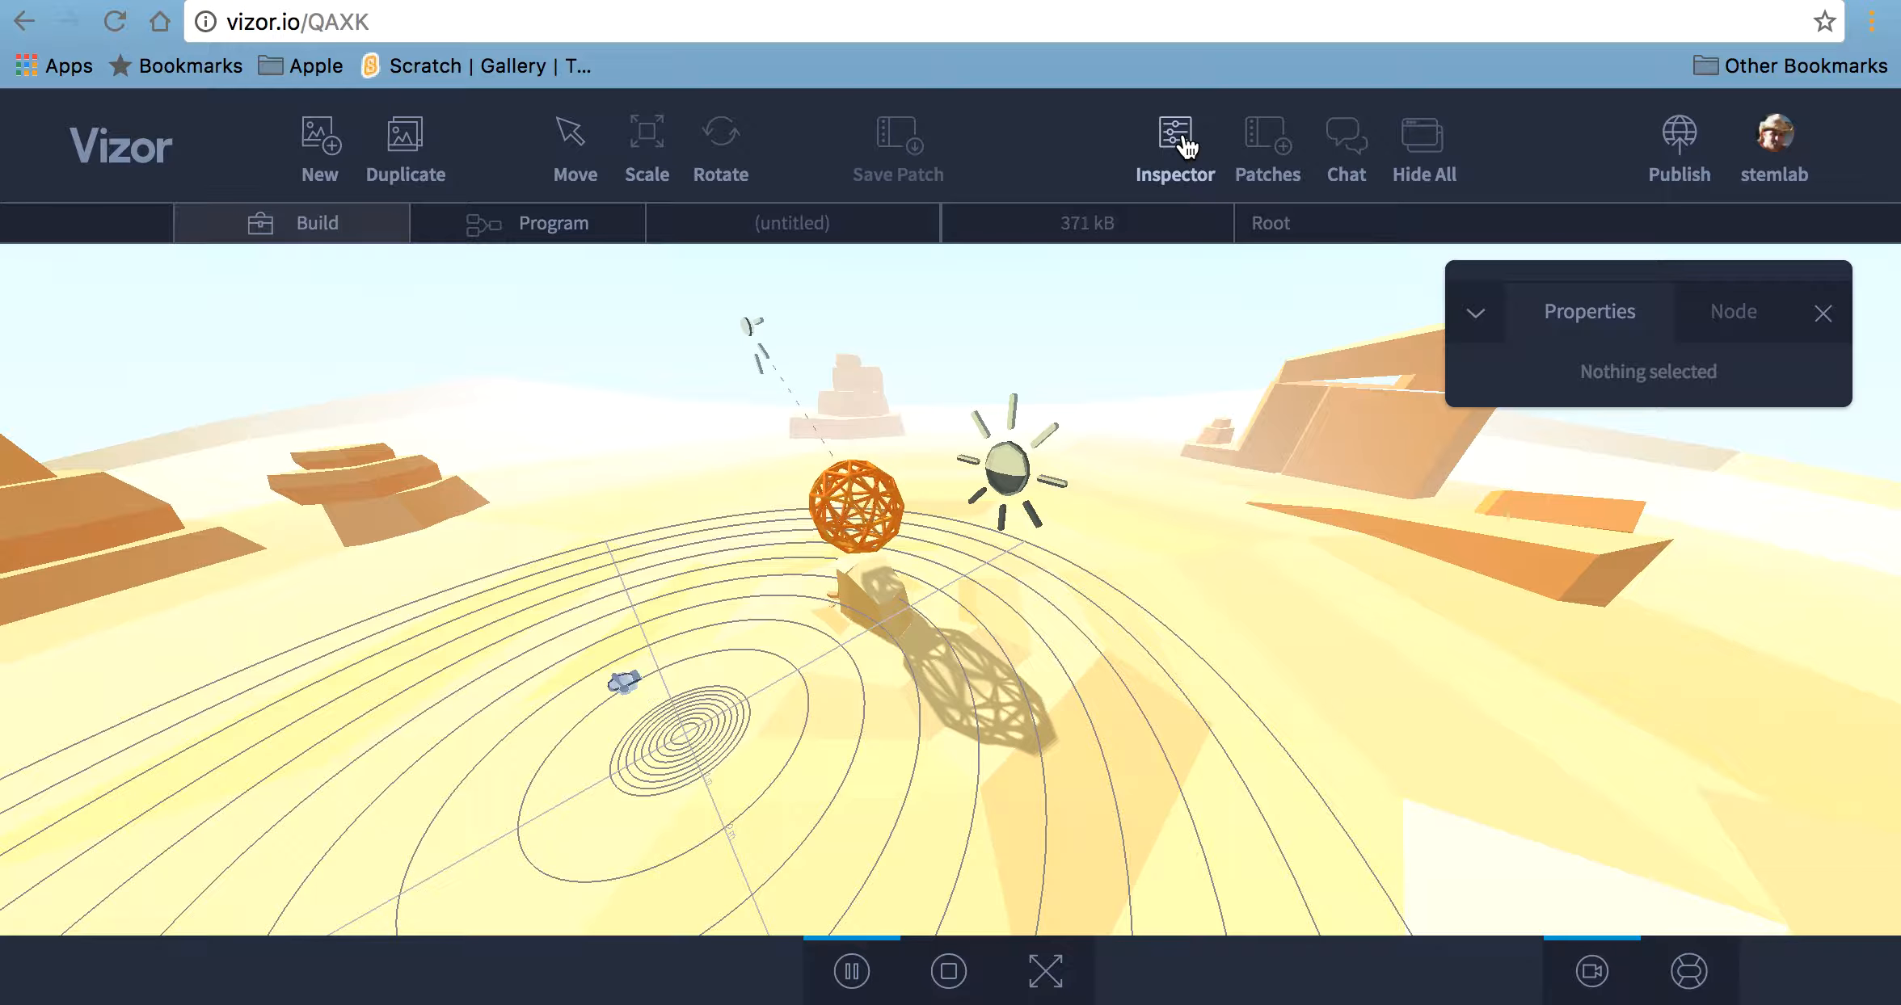
pyautogui.click(1184, 145)
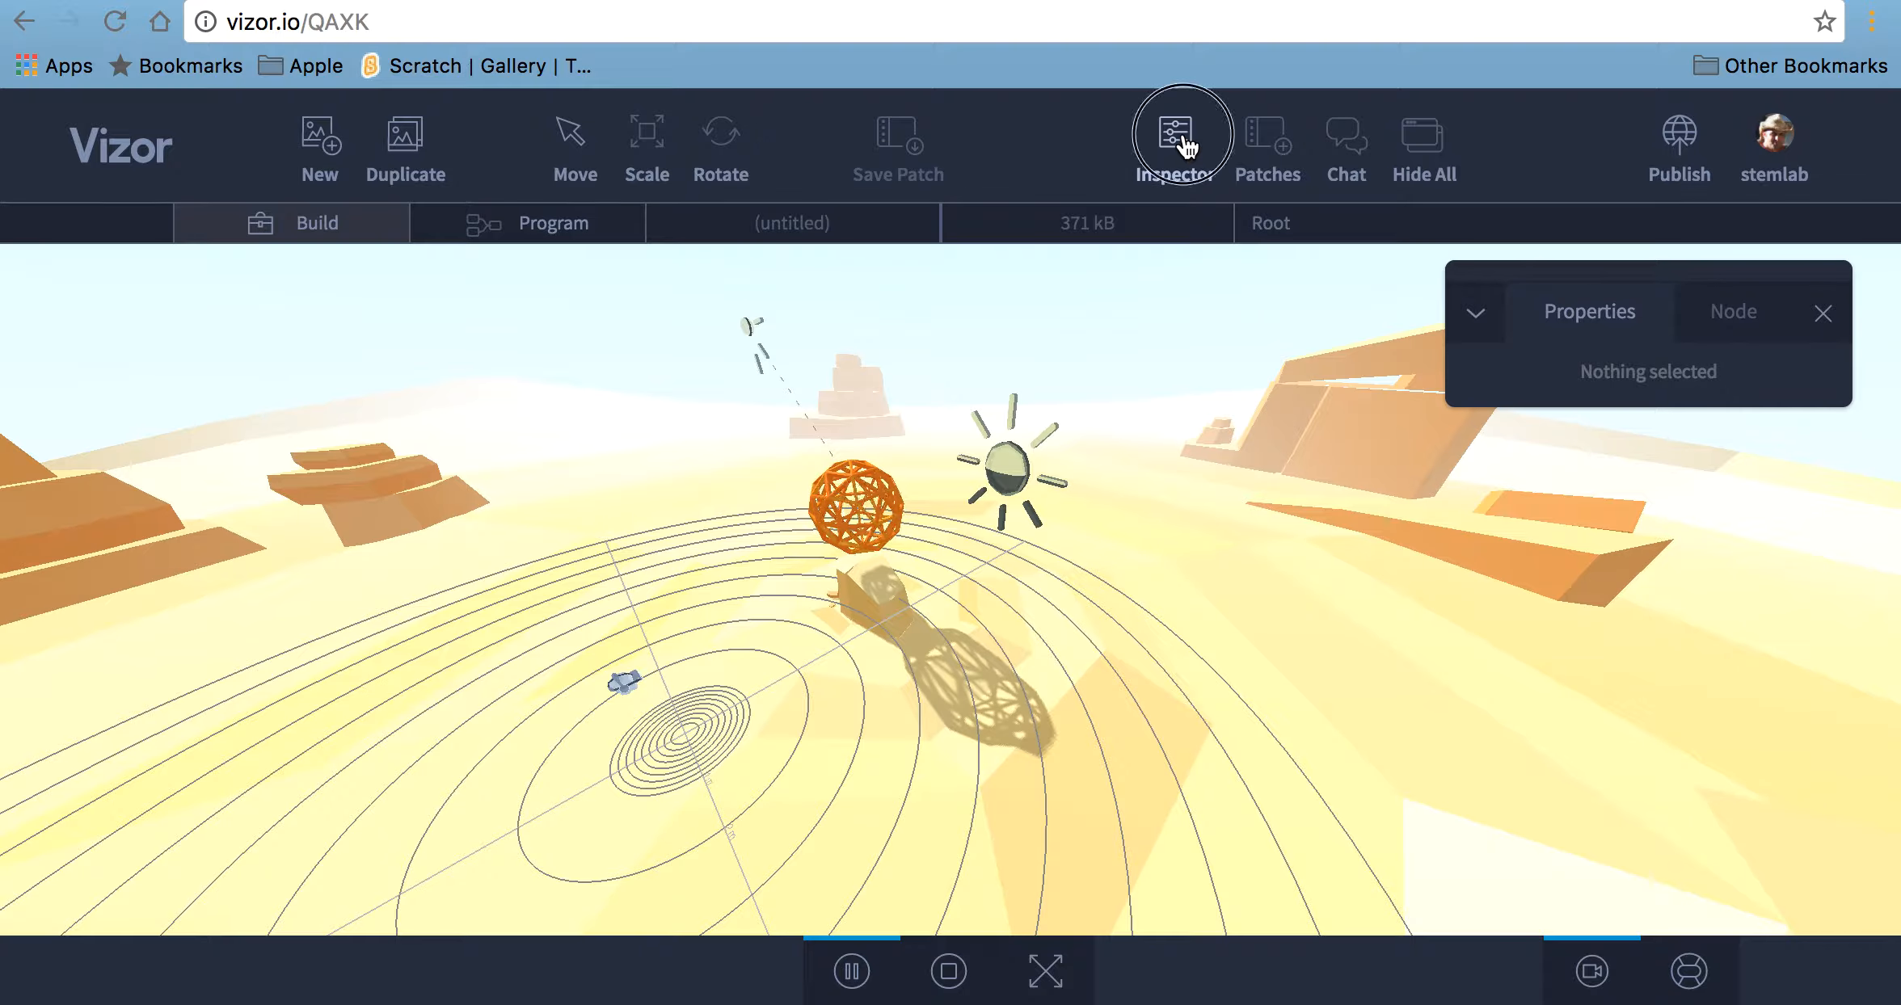
pyautogui.click(1263, 145)
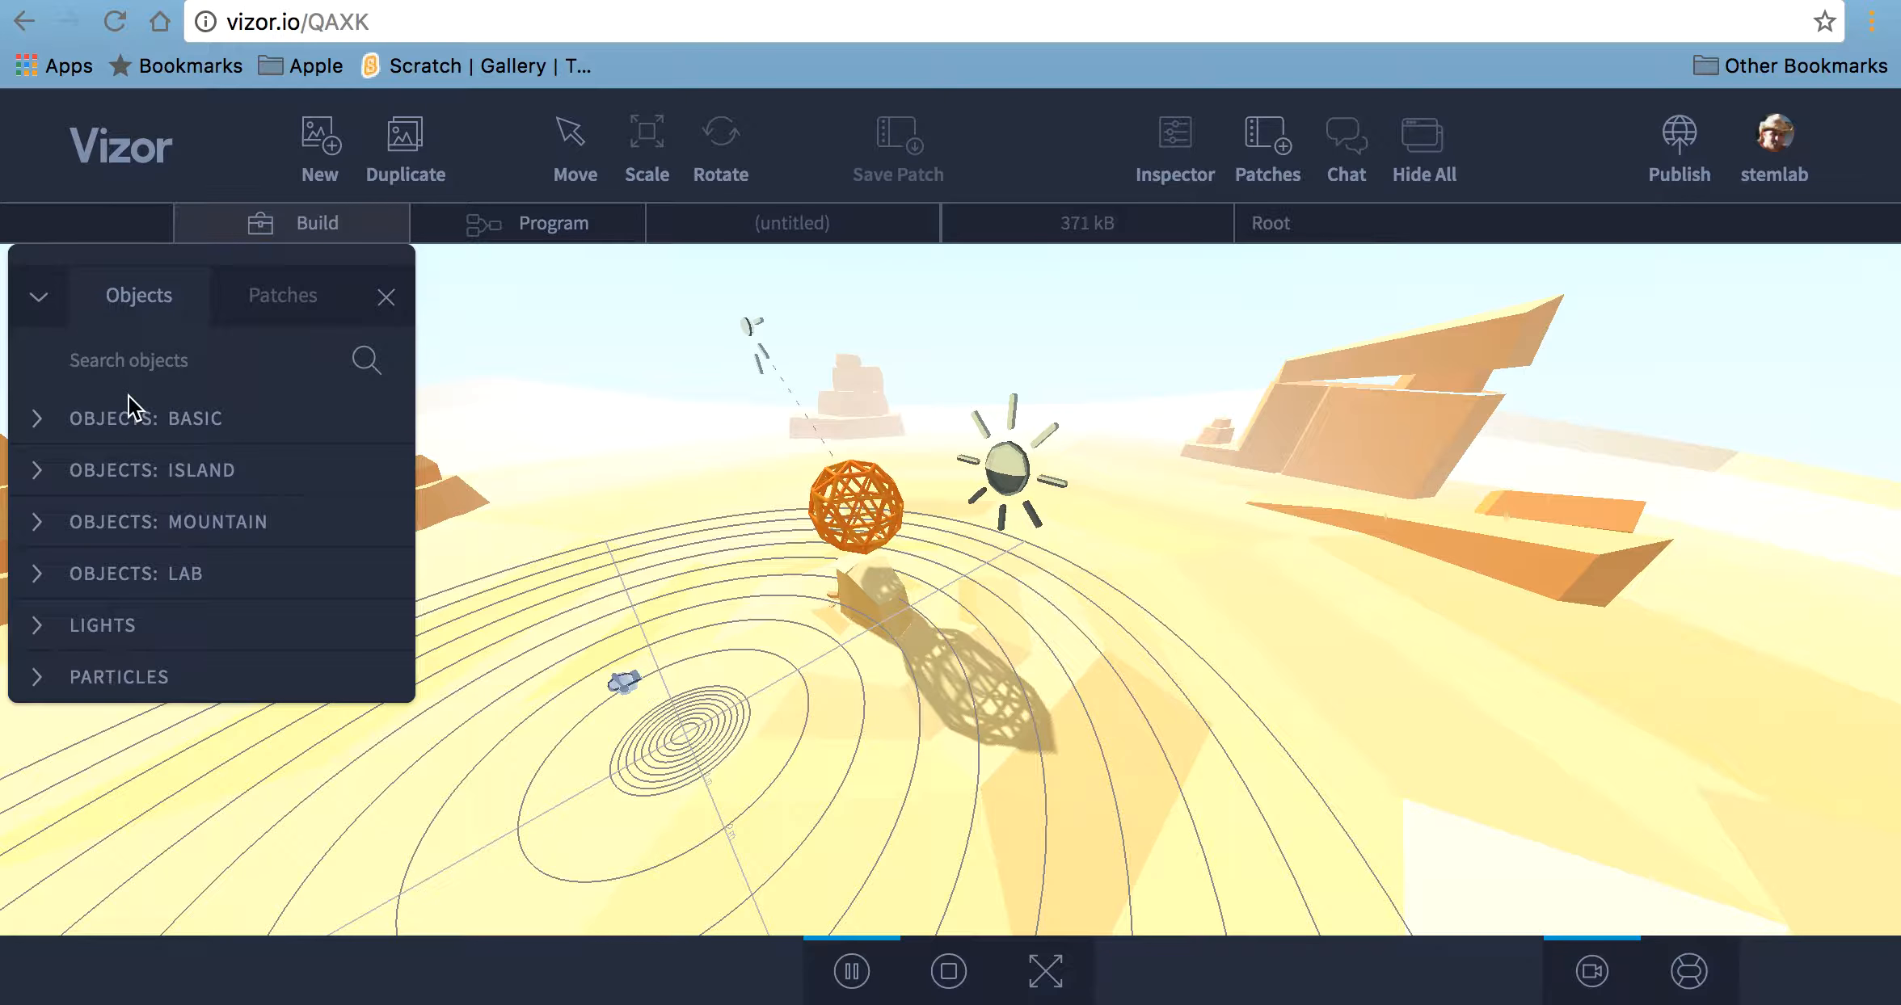
pyautogui.click(387, 295)
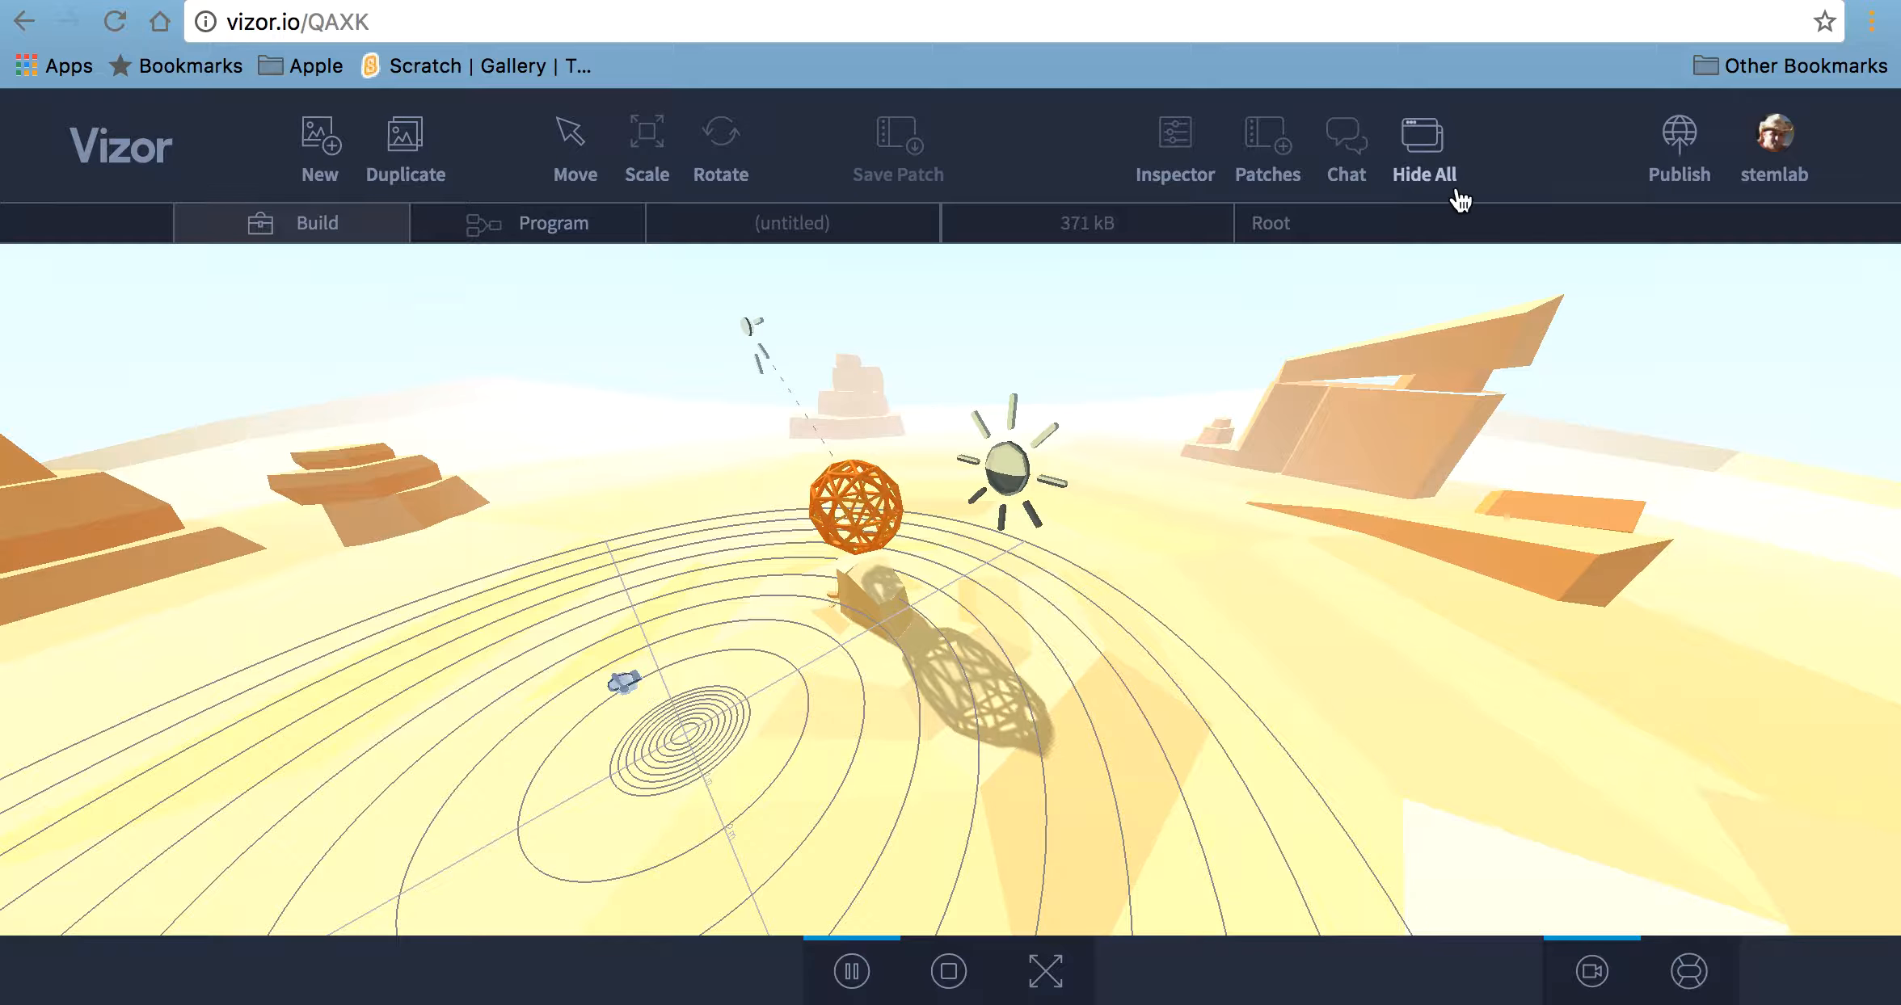
# Look through the global chat messages, close the chat, and show the account options
pyautogui.click(1351, 154)
pyautogui.scroll(-3, 1630, 717)
pyautogui.scroll(3, 1630, 718)
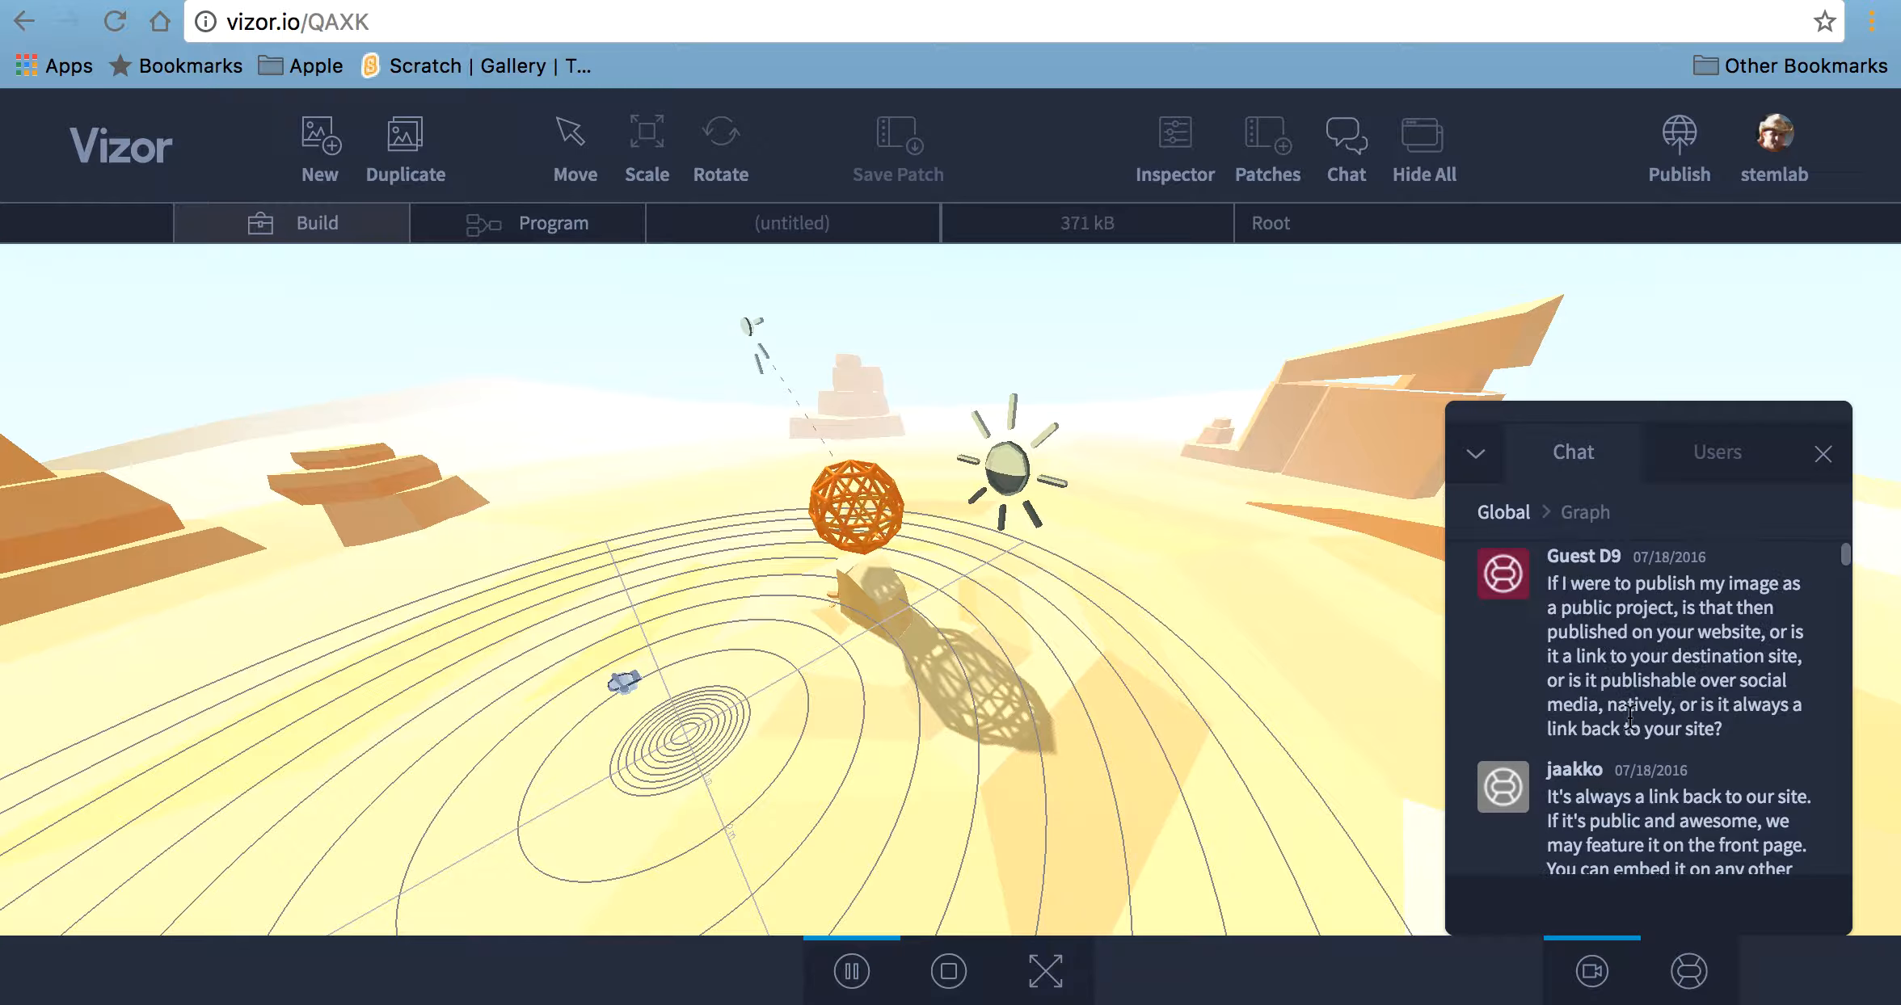
pyautogui.click(1822, 453)
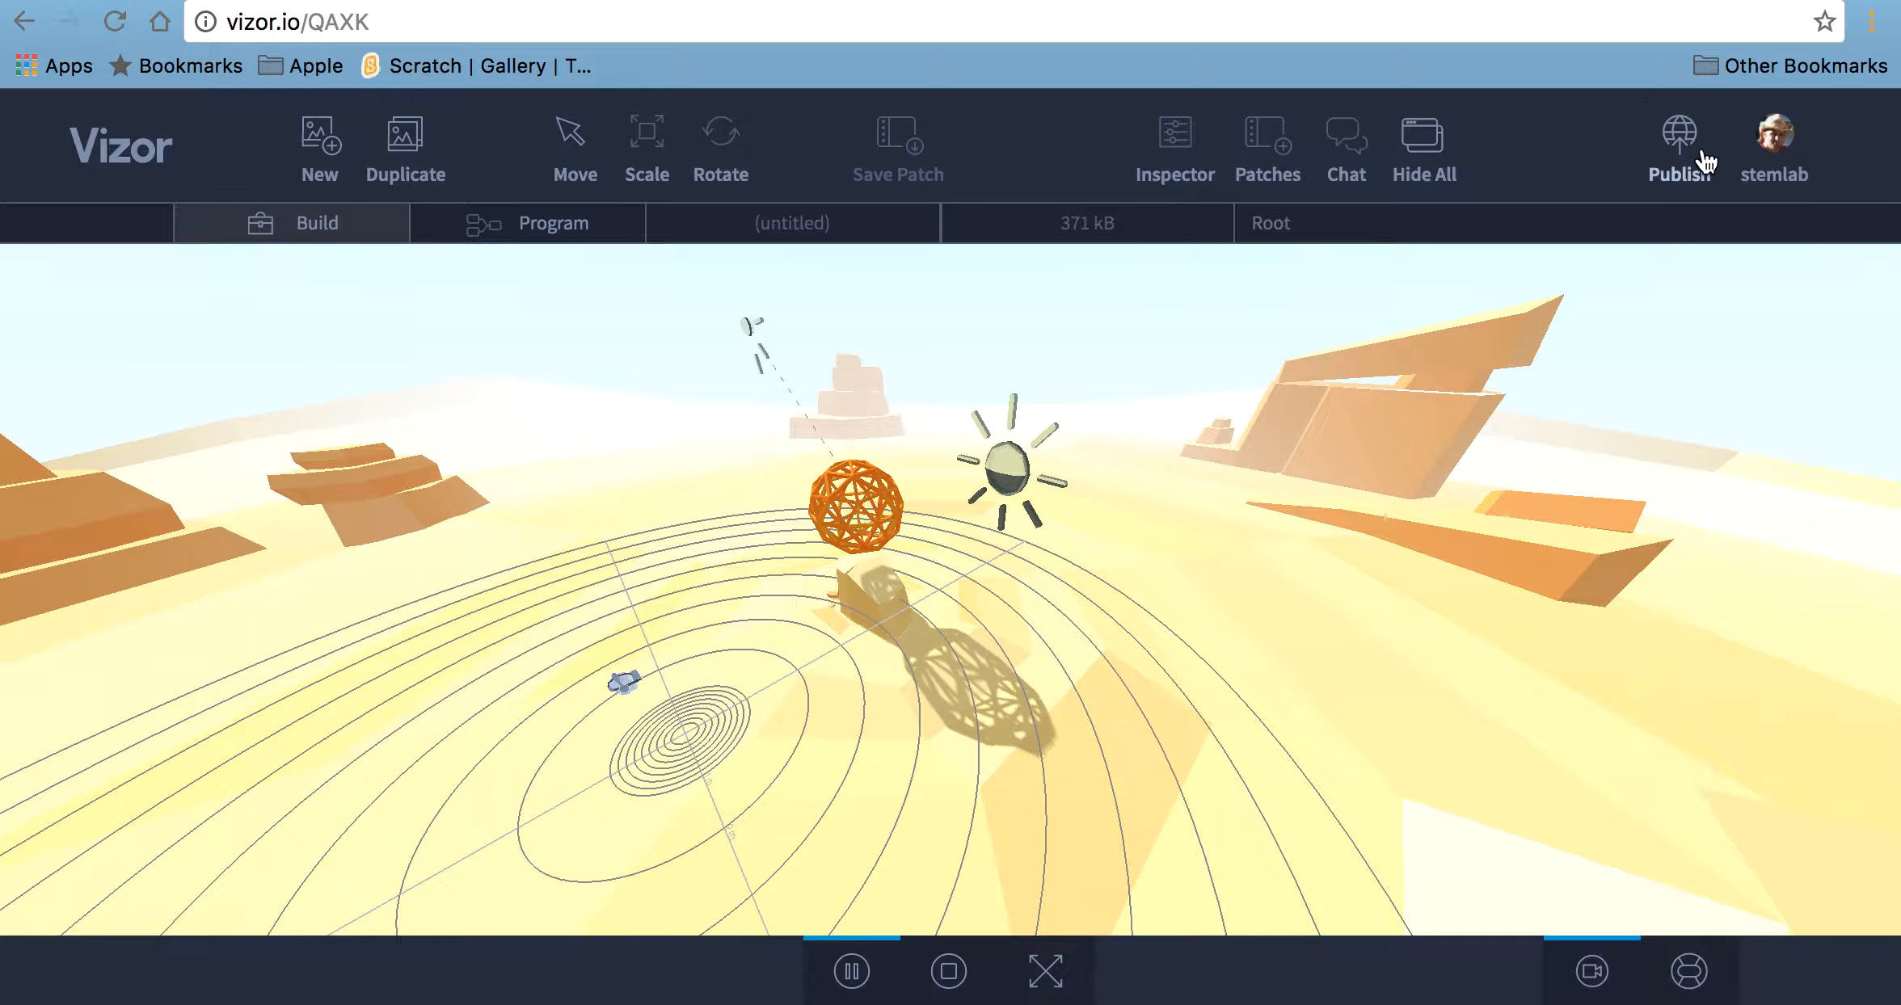
pyautogui.click(1775, 142)
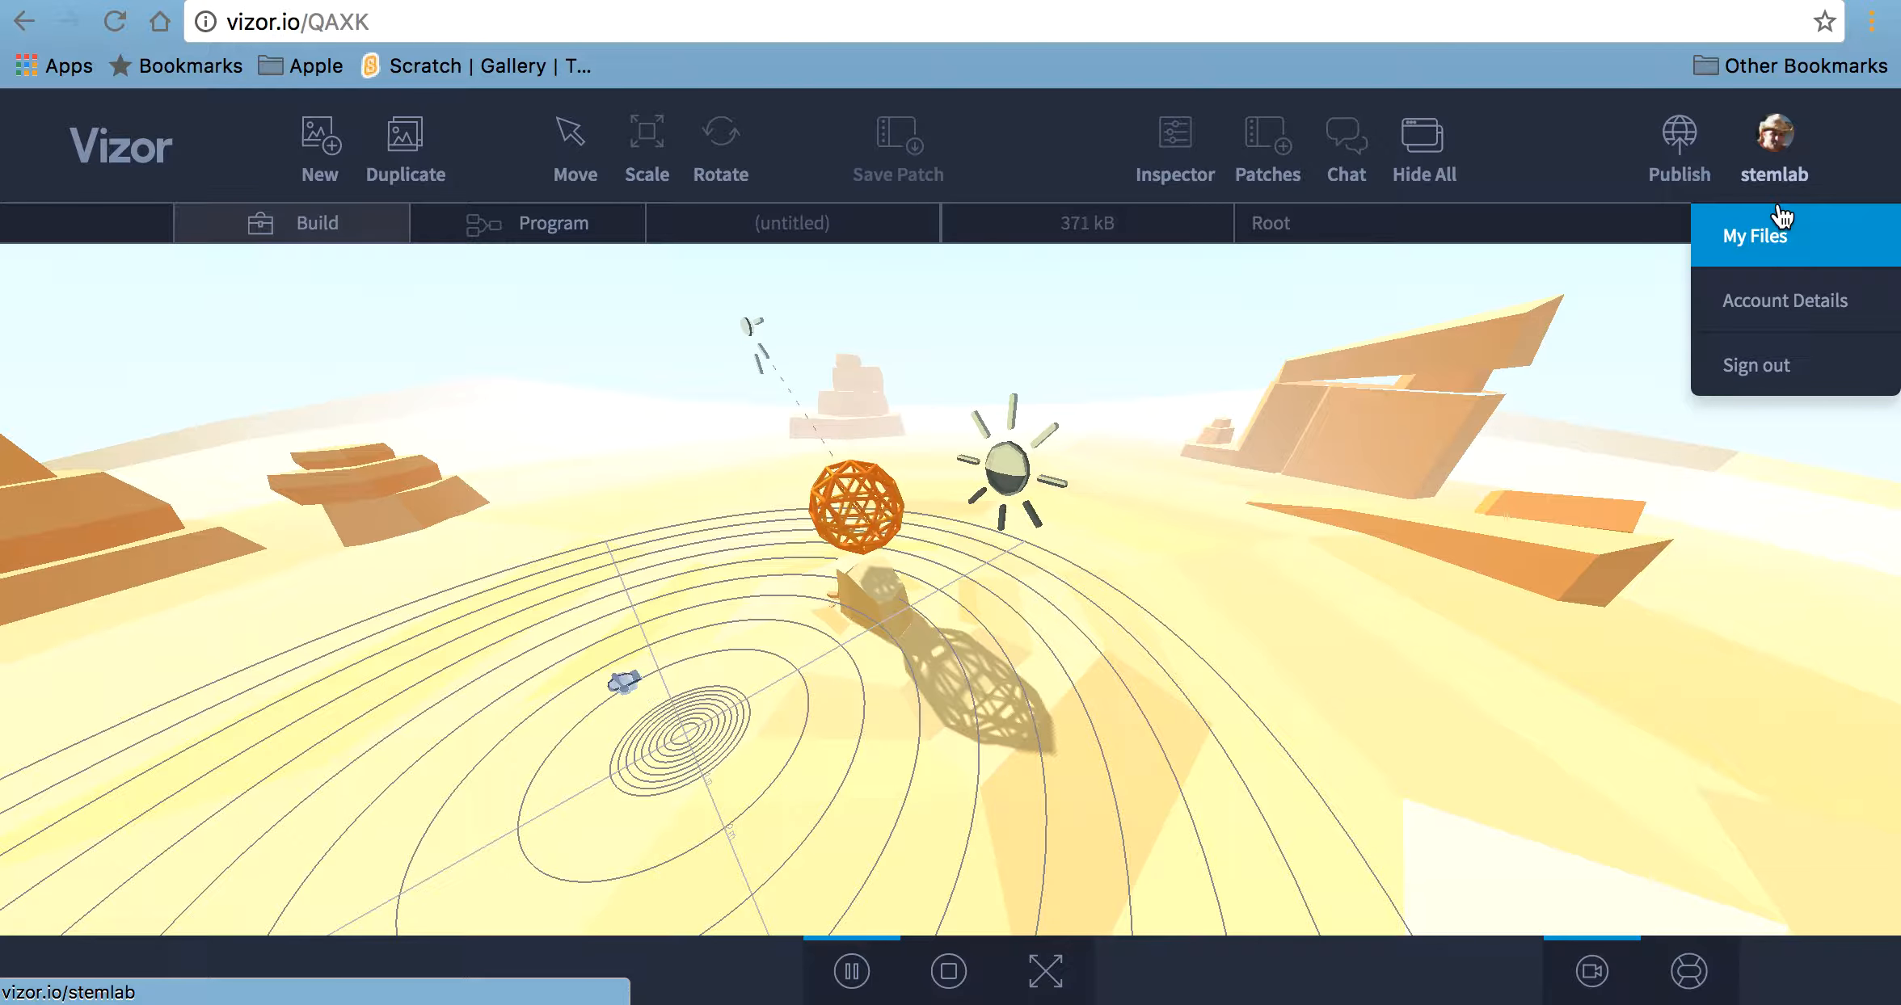
# Select the Pillars in the desert scene and examine the scene up close and from farther away
pyautogui.click(1304, 380)
pyautogui.click(577, 581)
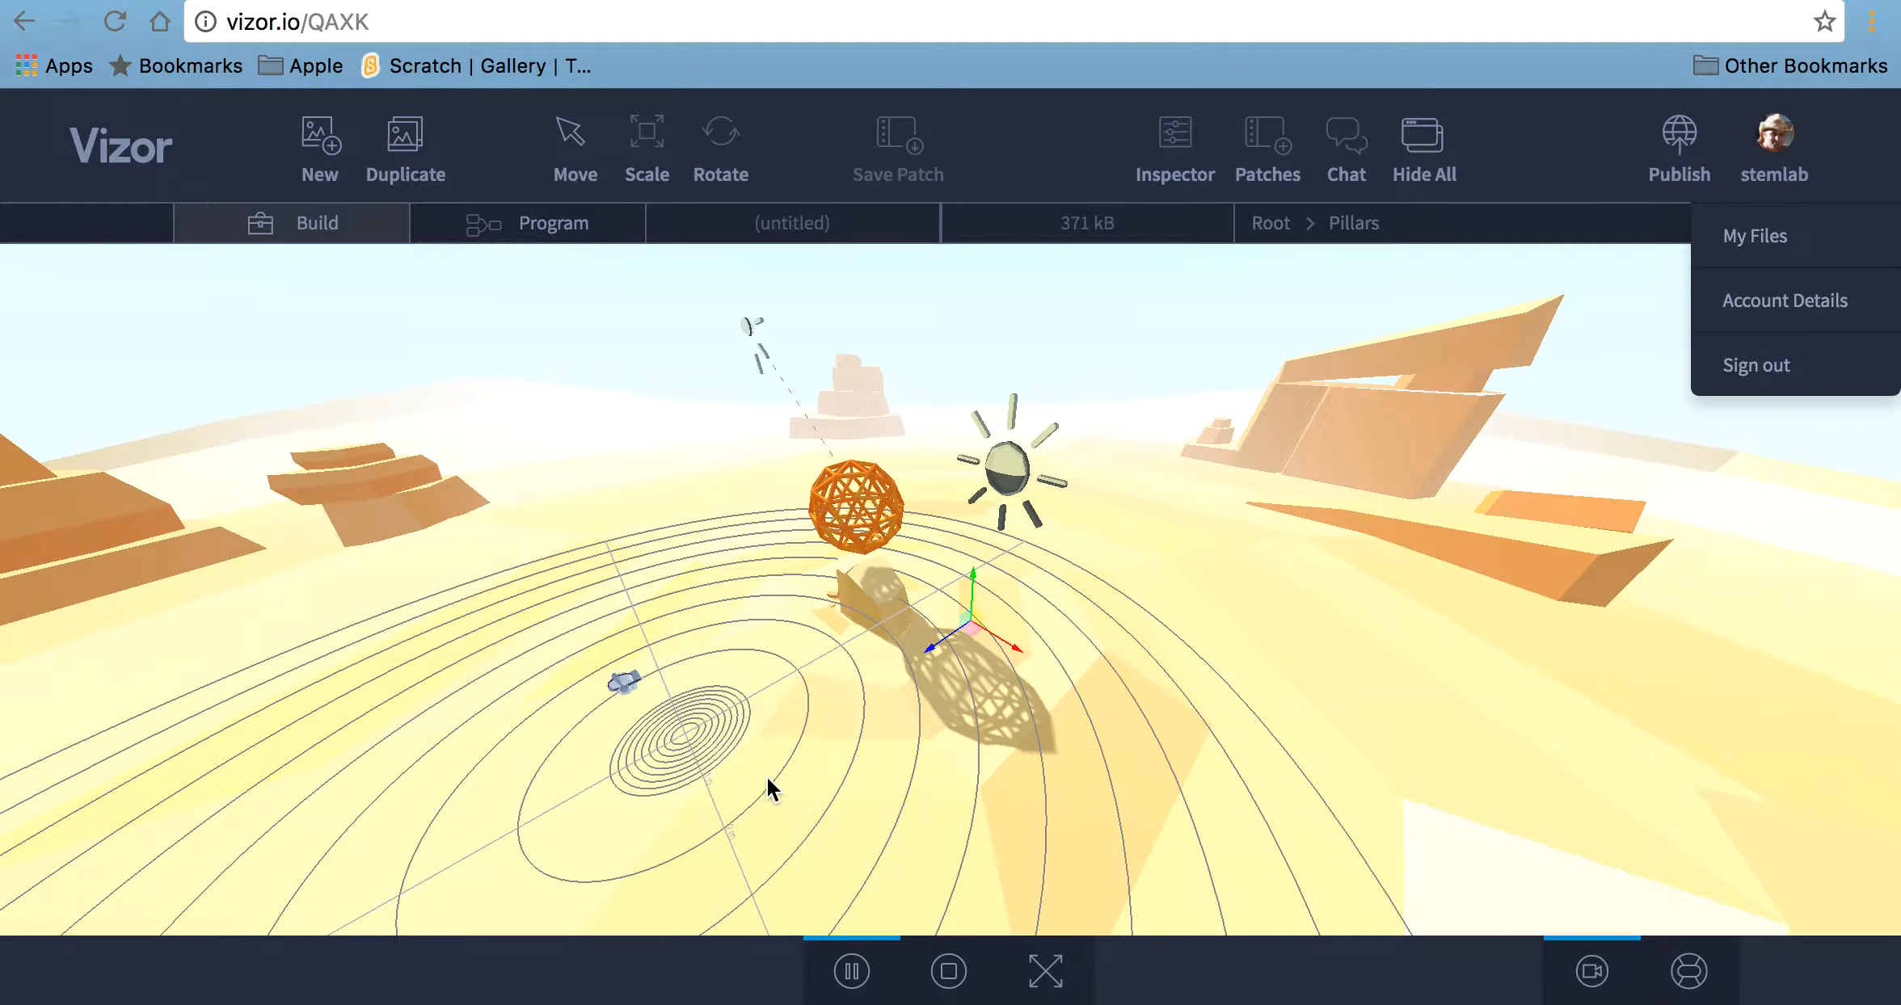
pyautogui.scroll(-5, 767, 778)
pyautogui.scroll(10, 767, 778)
pyautogui.scroll(-10, 766, 775)
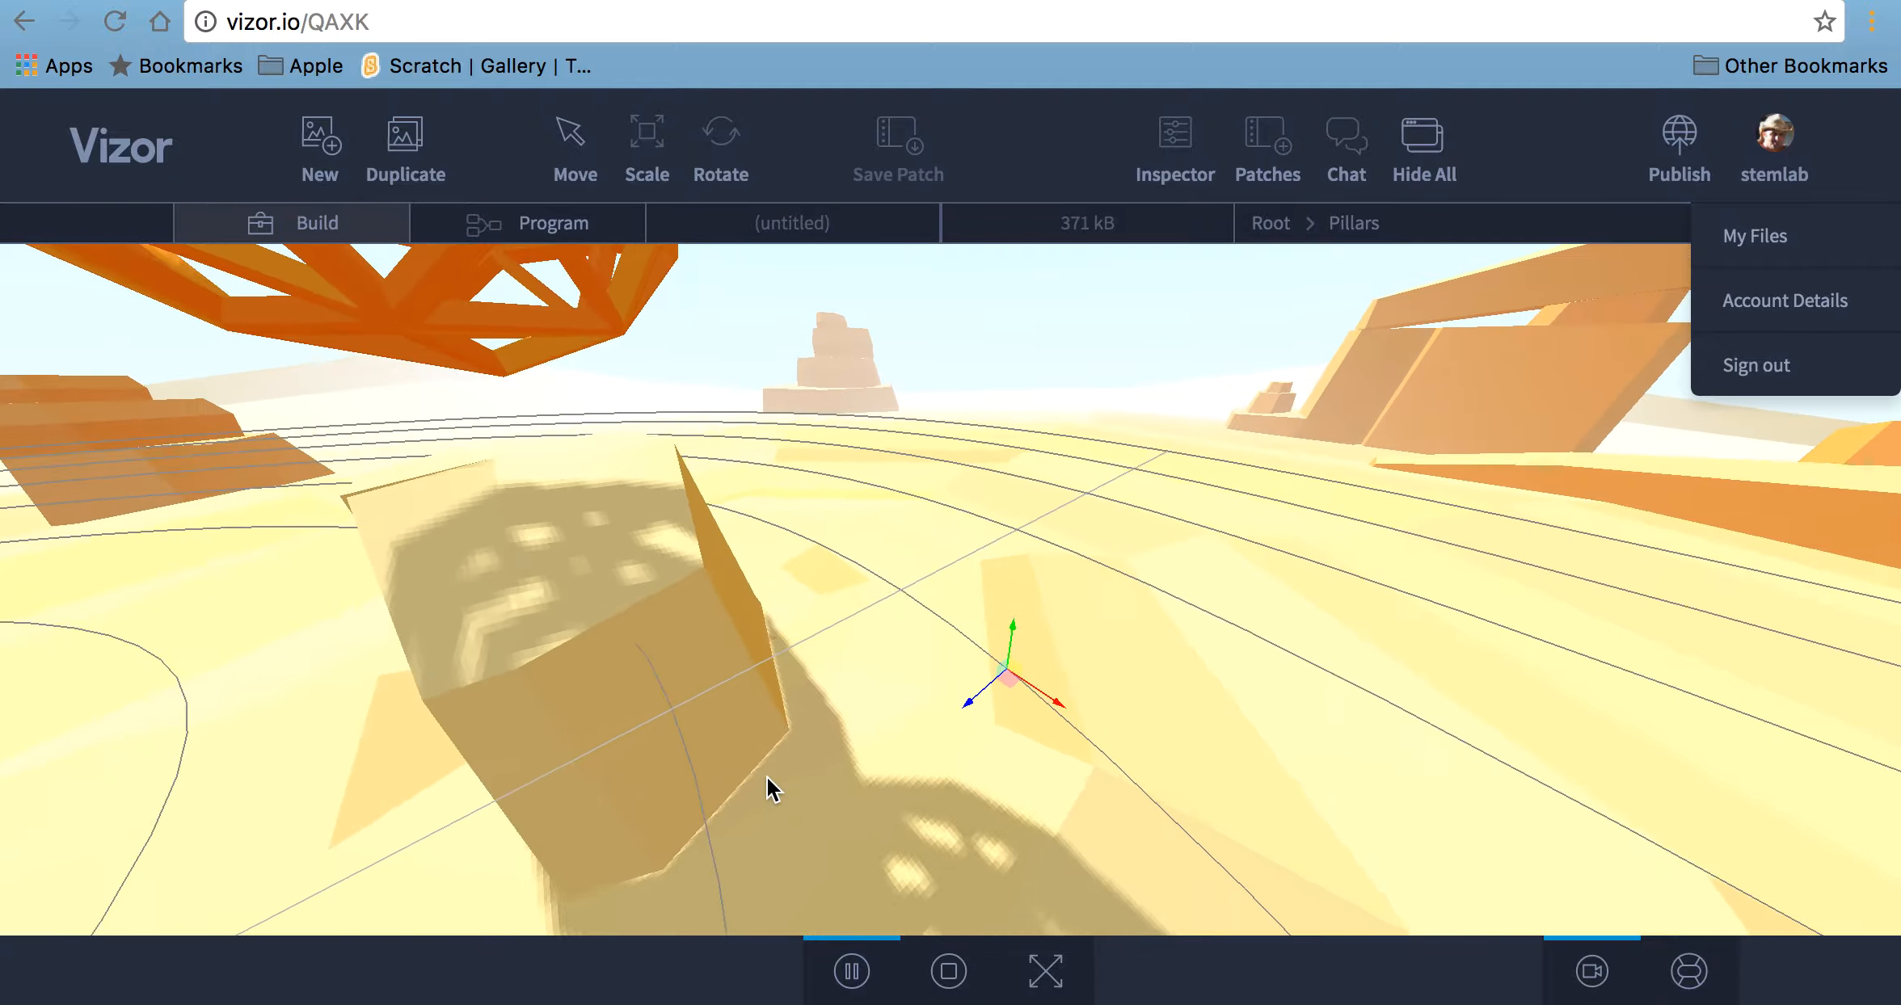
# Switch to the Program view and examine the node graph feeding Scene 1 and the Camera
pyautogui.click(497, 237)
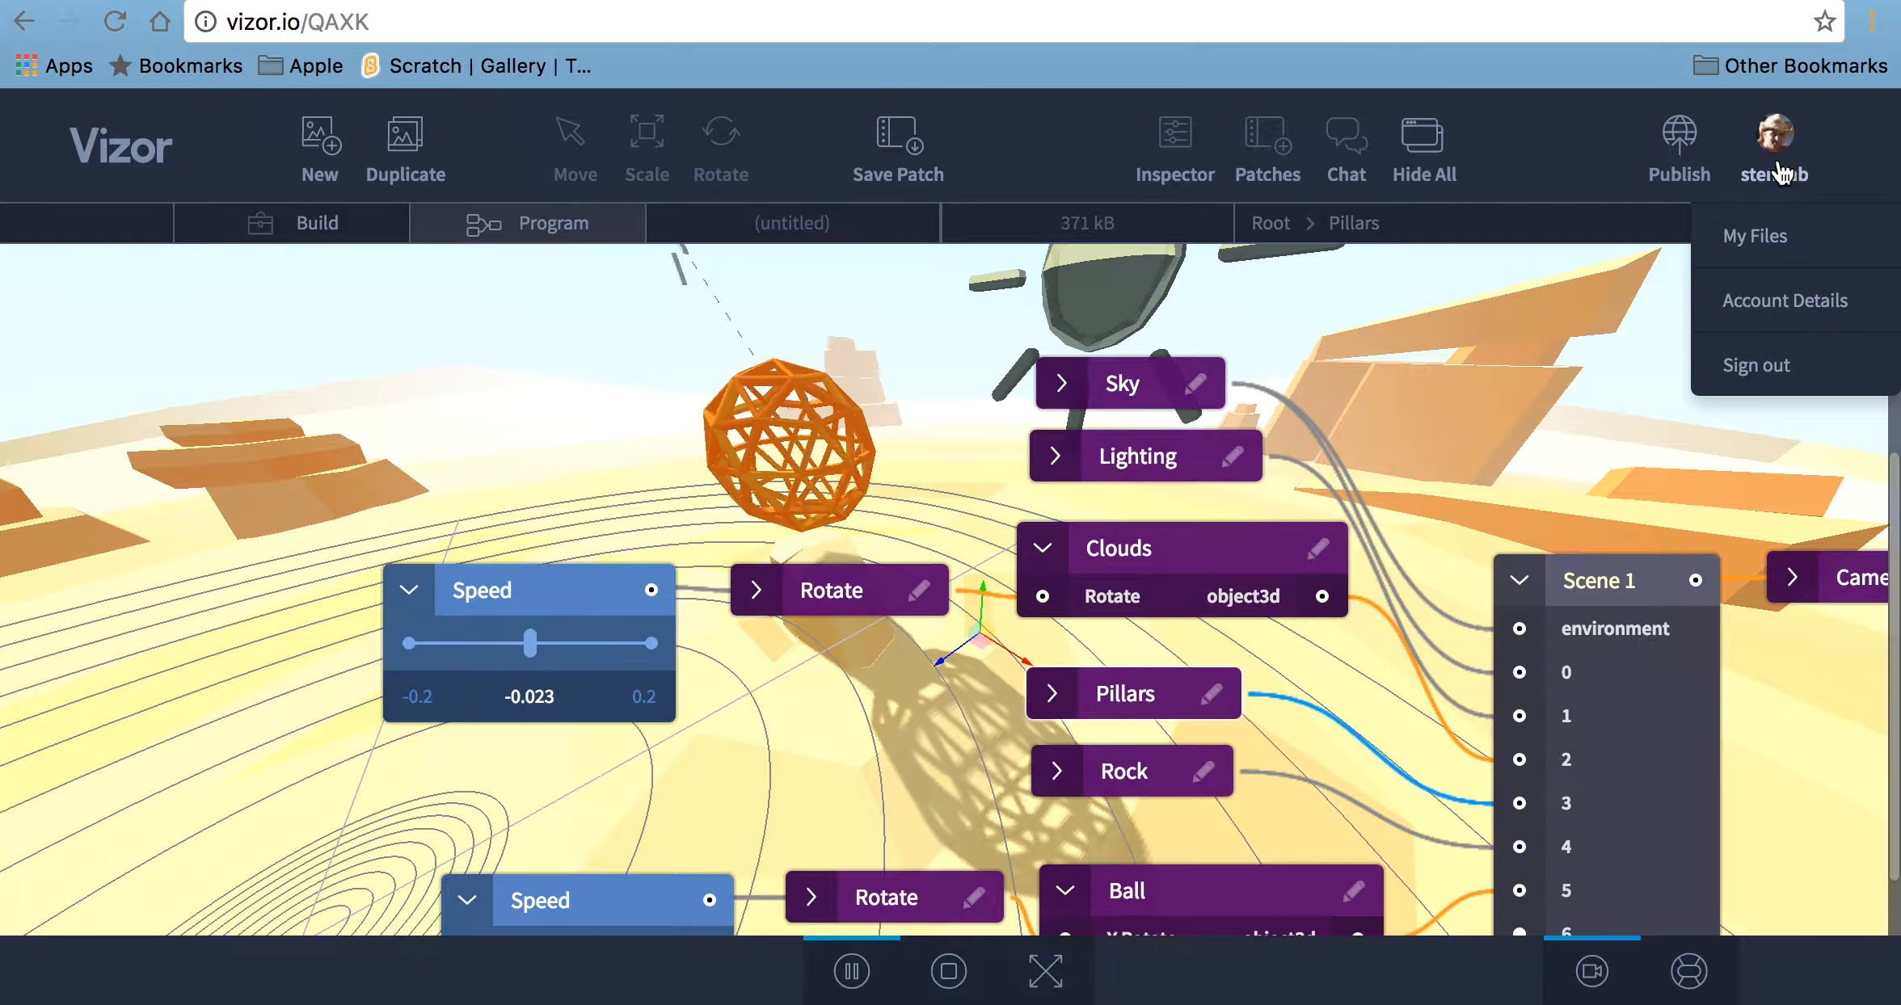
pyautogui.scroll(-3, 1339, 517)
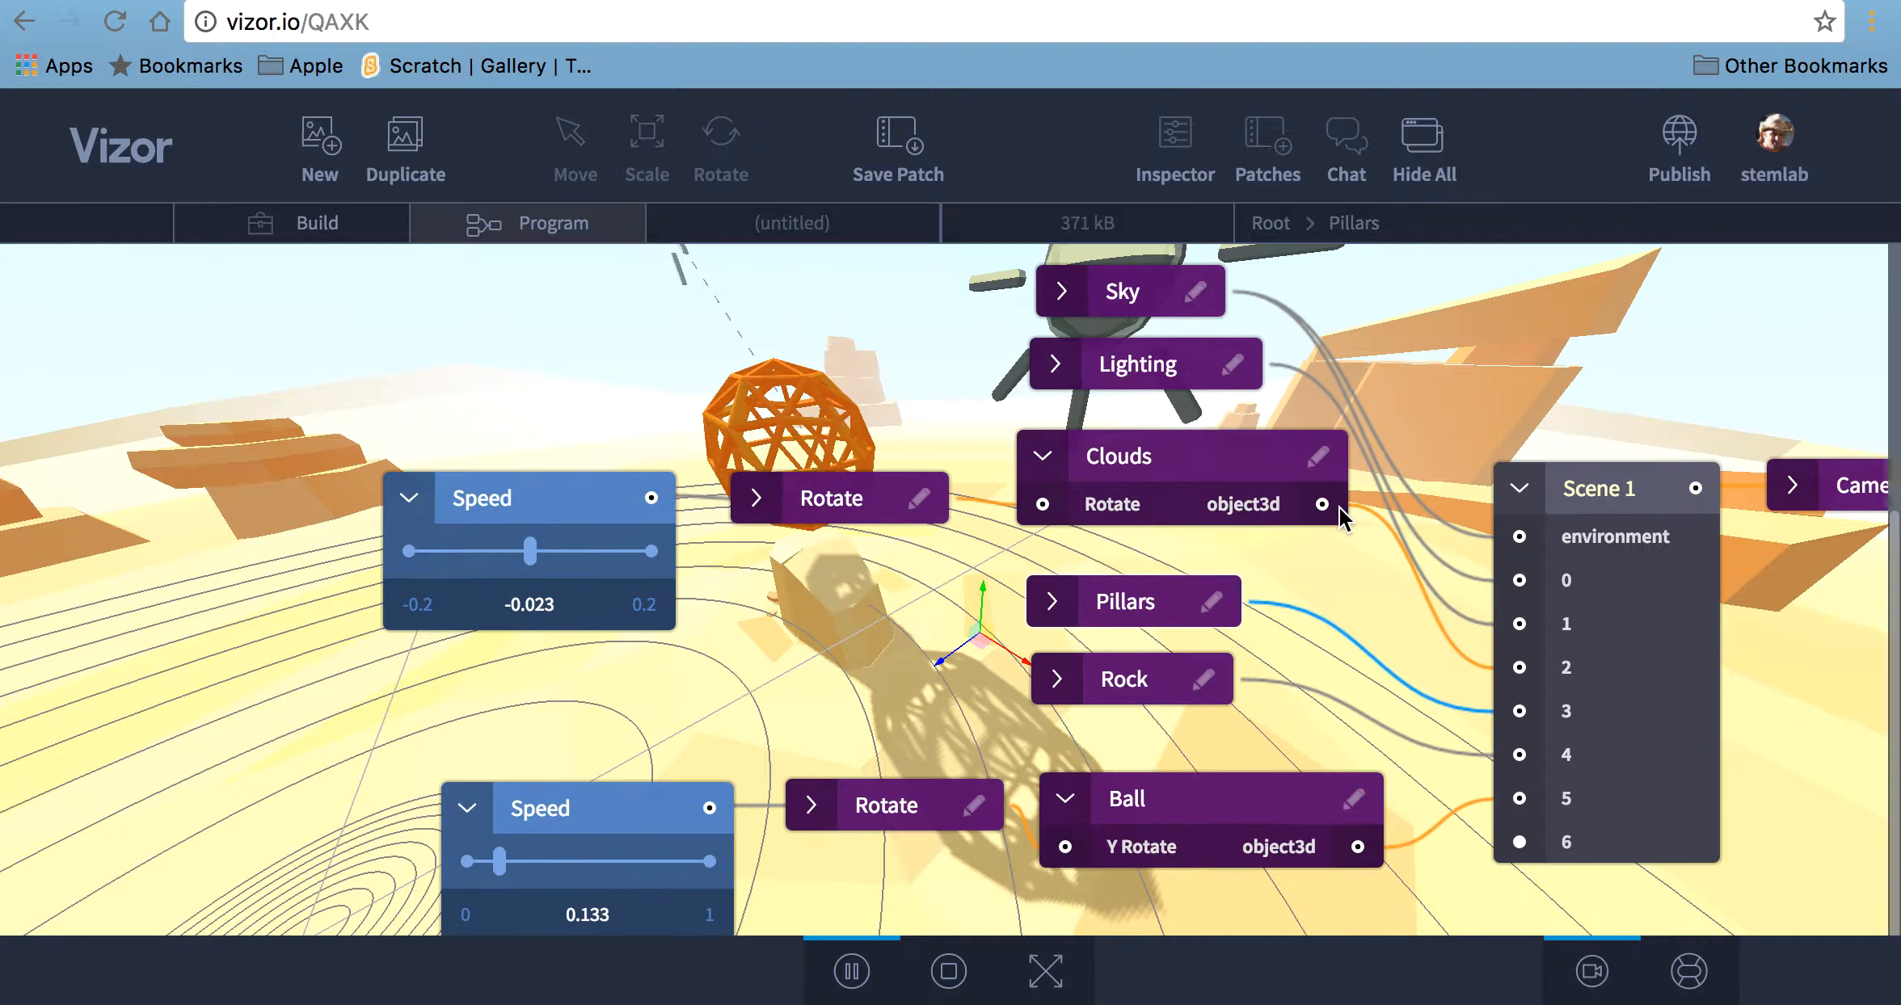
pyautogui.hscroll(5, 1340, 517)
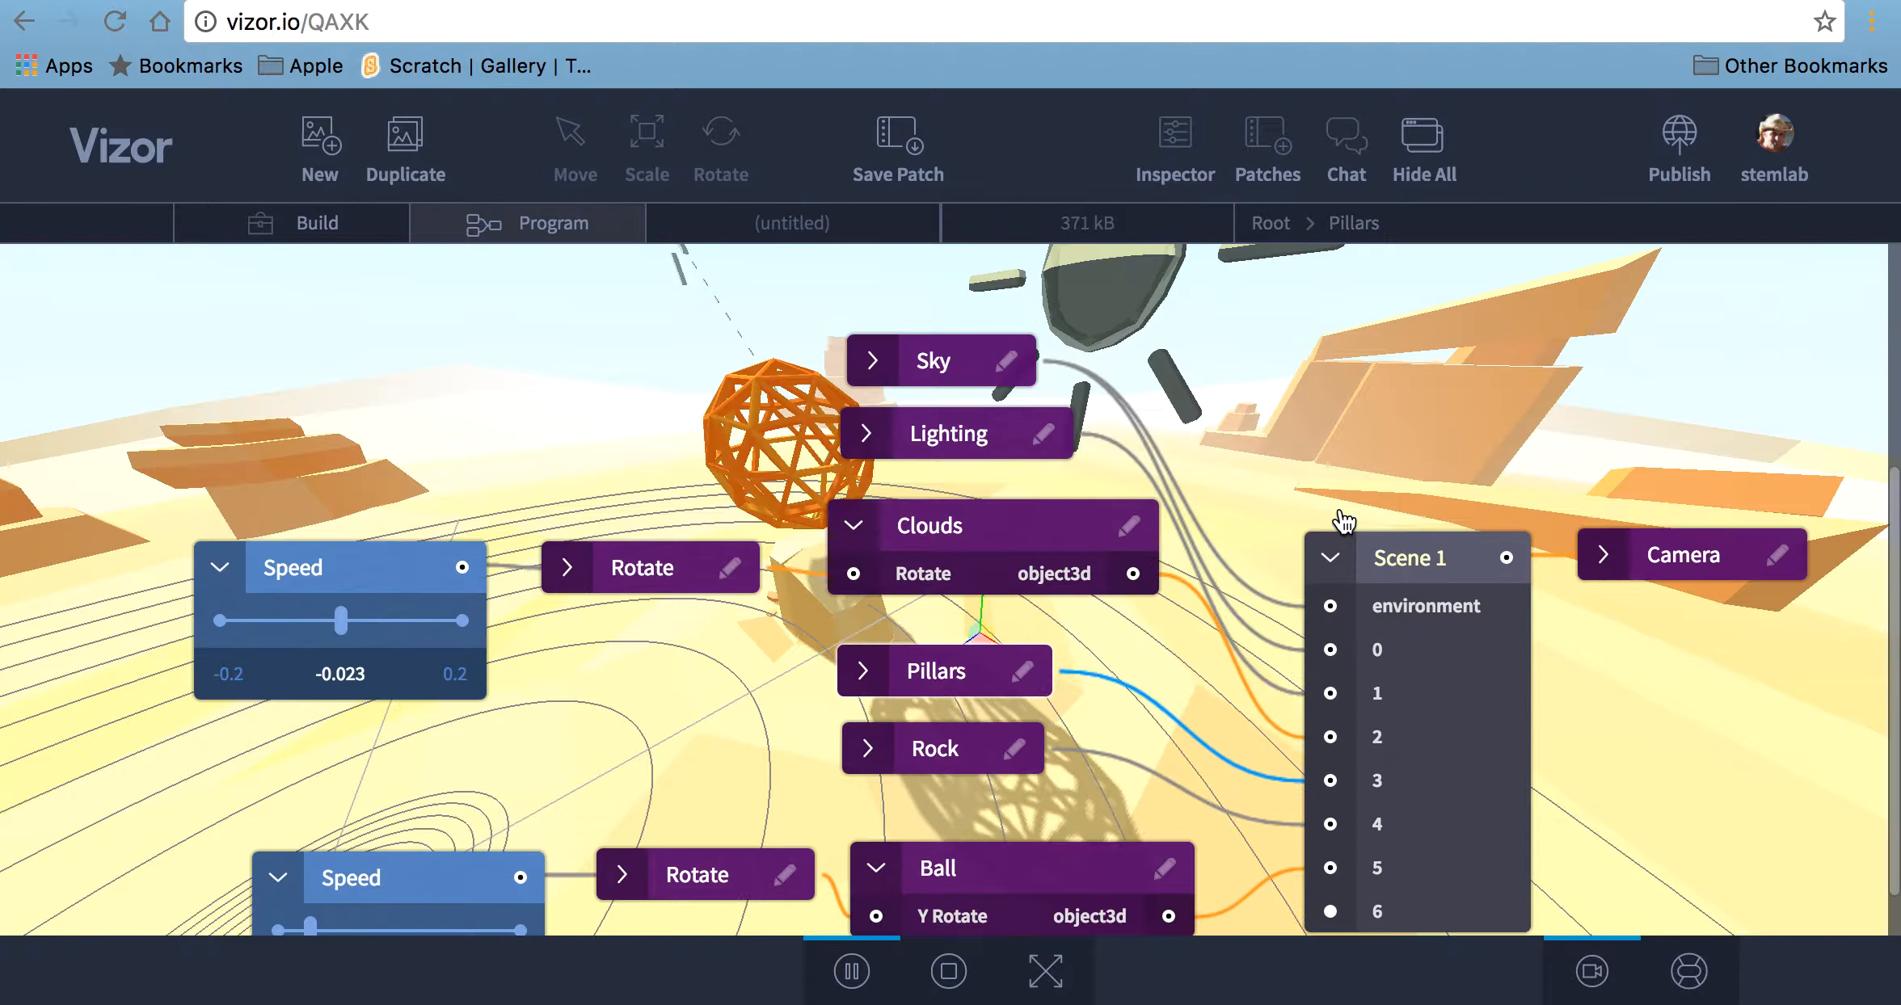
pyautogui.hscroll(2, 1341, 517)
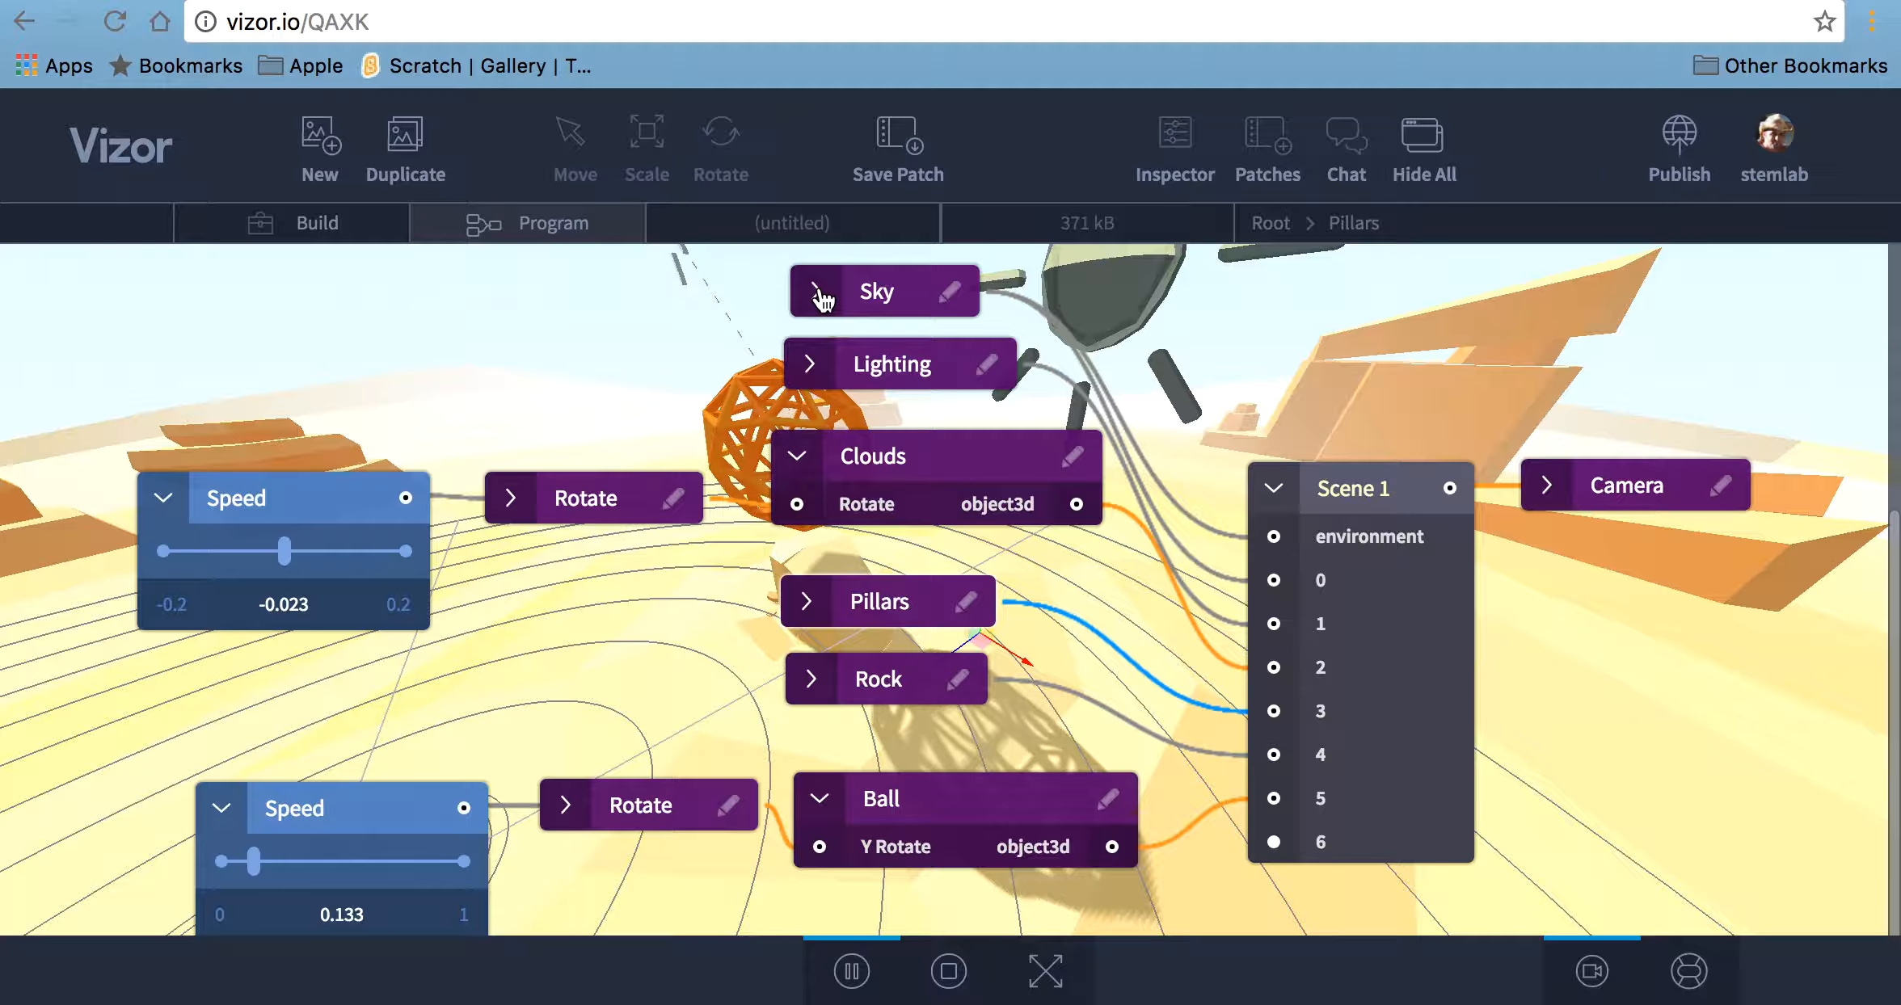
pyautogui.scroll(3, 670, 361)
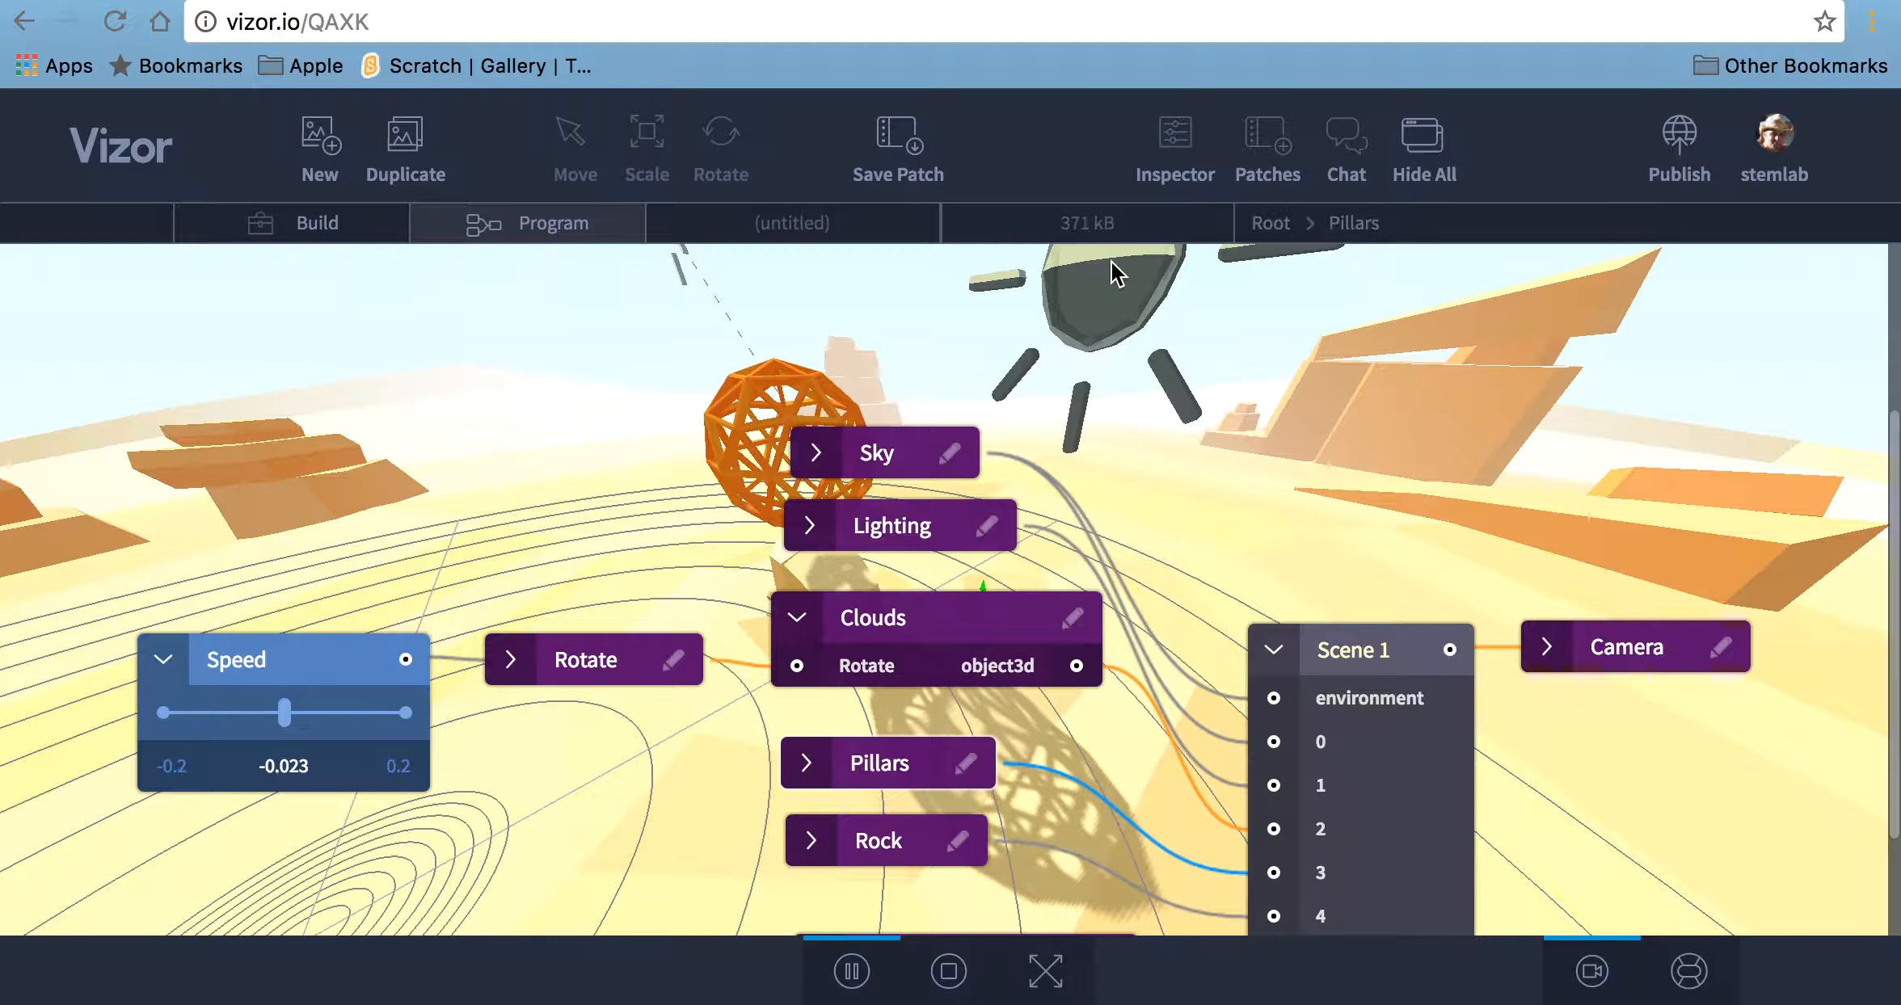
pyautogui.scroll(-3, 661, 356)
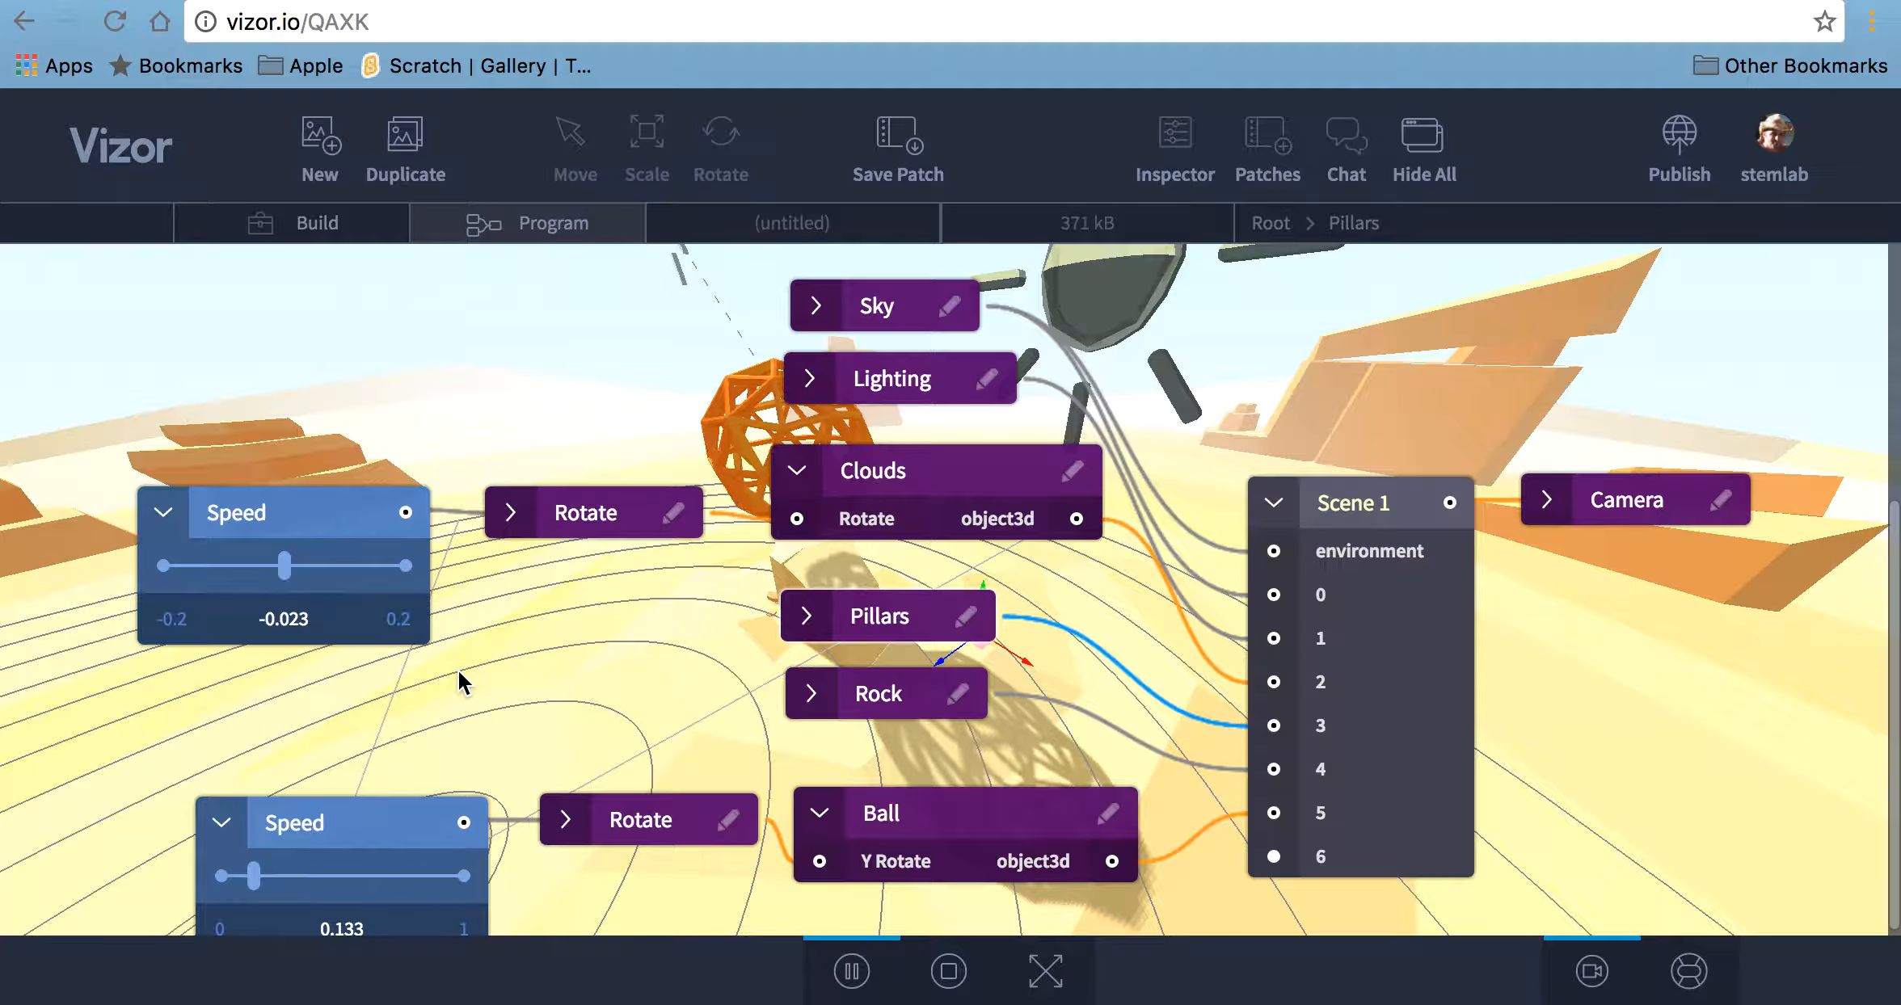
# Return to the Build view and examine the desert scene from a distance and up close
pyautogui.press('b')
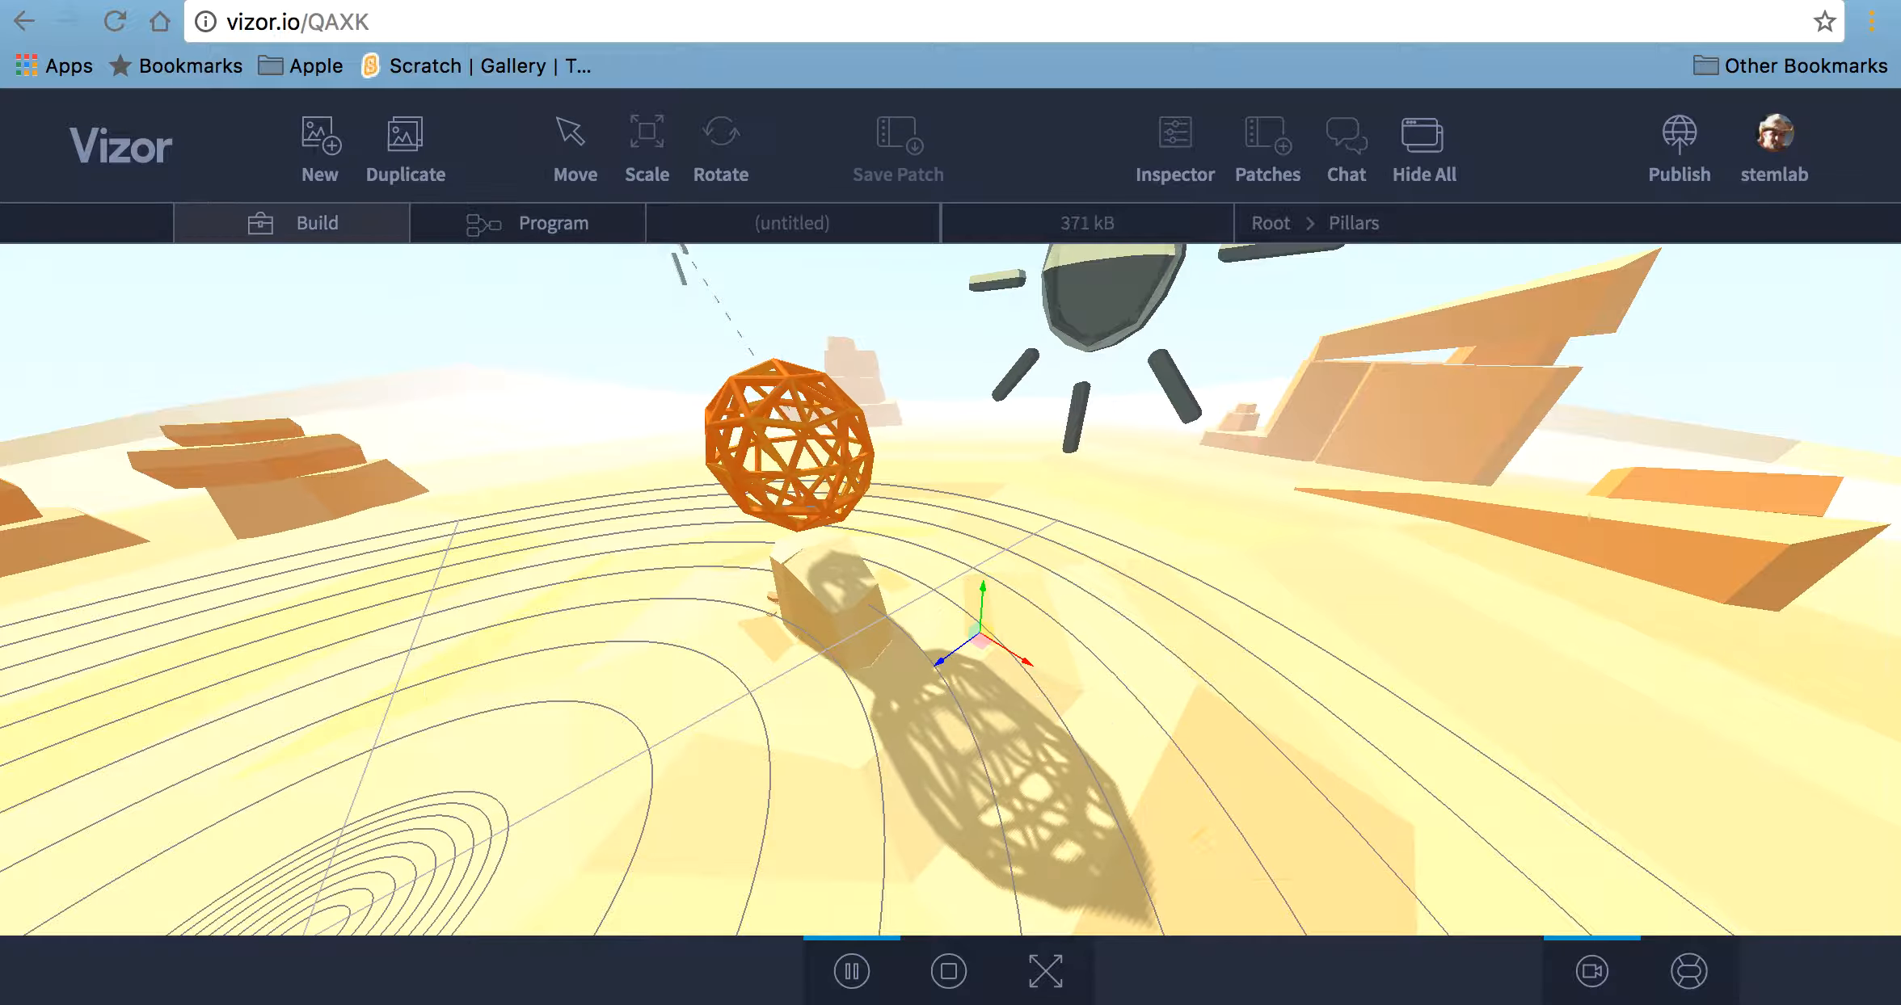
pyautogui.scroll(3, 402, 709)
pyautogui.scroll(-10, 402, 709)
pyautogui.scroll(-10, 950, 590)
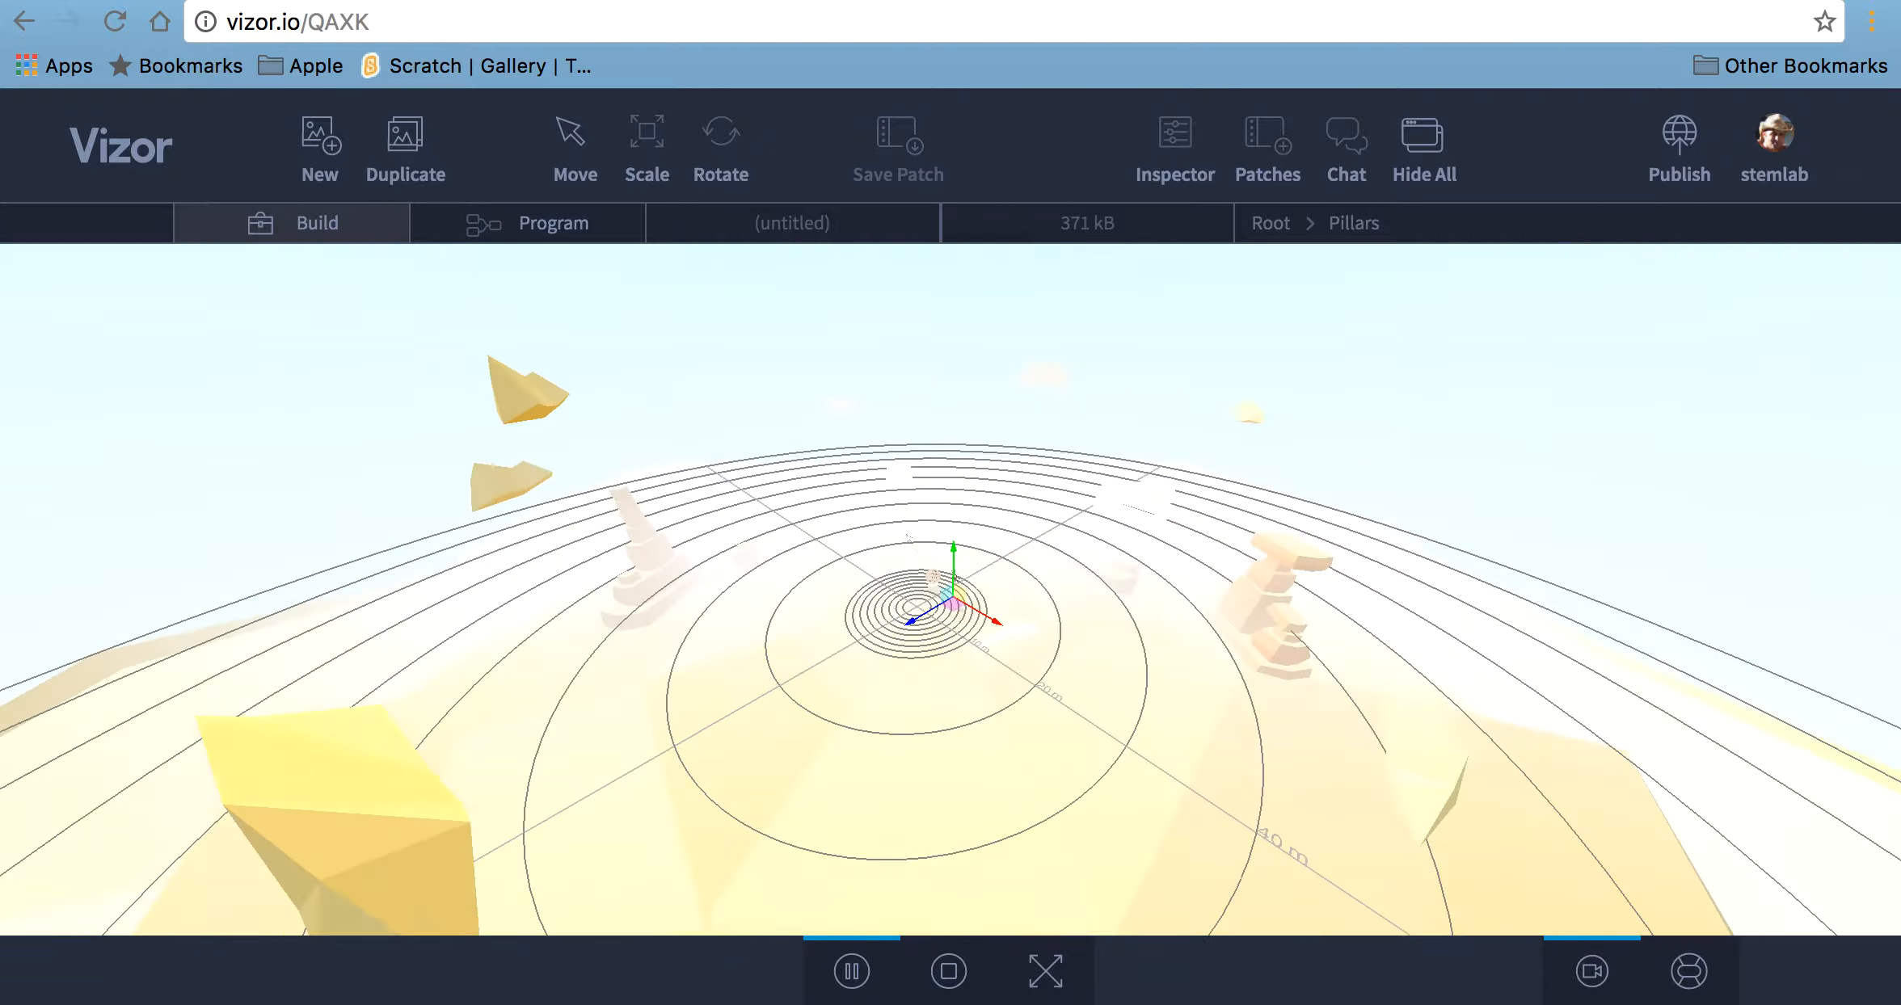
pyautogui.scroll(10, 700, 607)
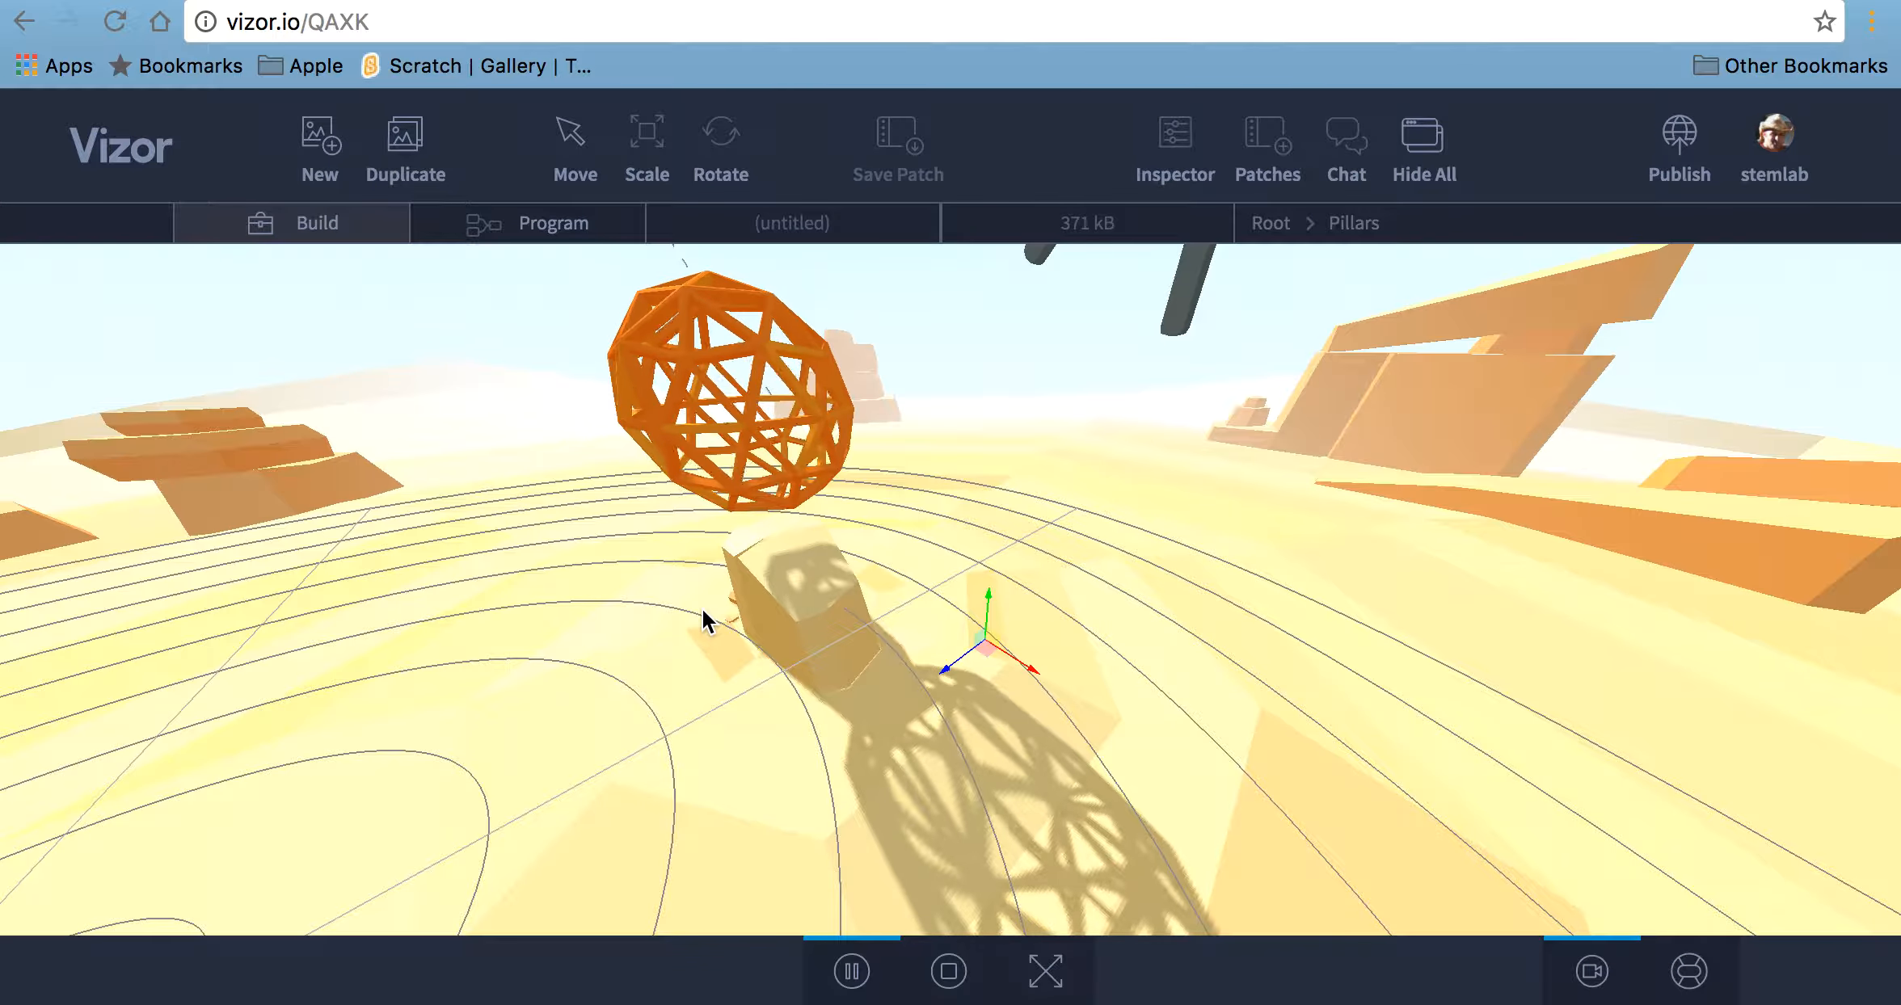
# Alternate between the Program and Build views to compare the node graph with the 3D scene
pyautogui.press('p')
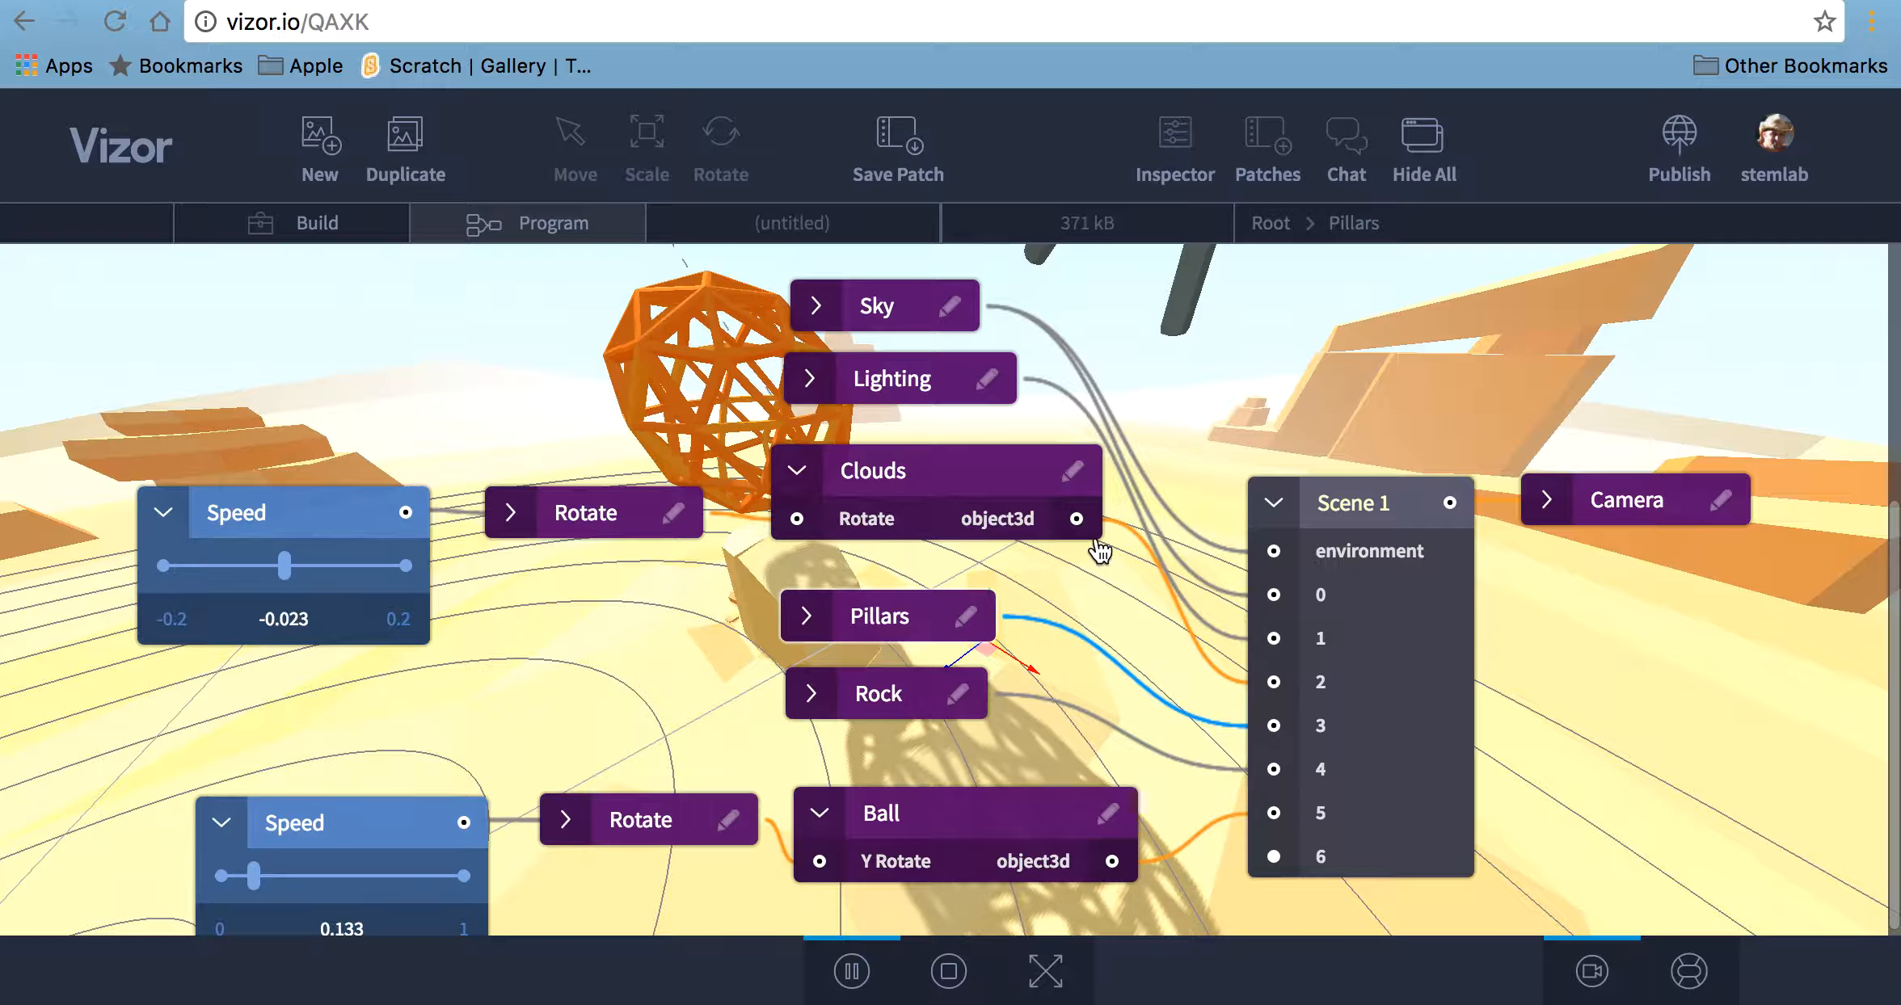
pyautogui.scroll(-1, 1091, 545)
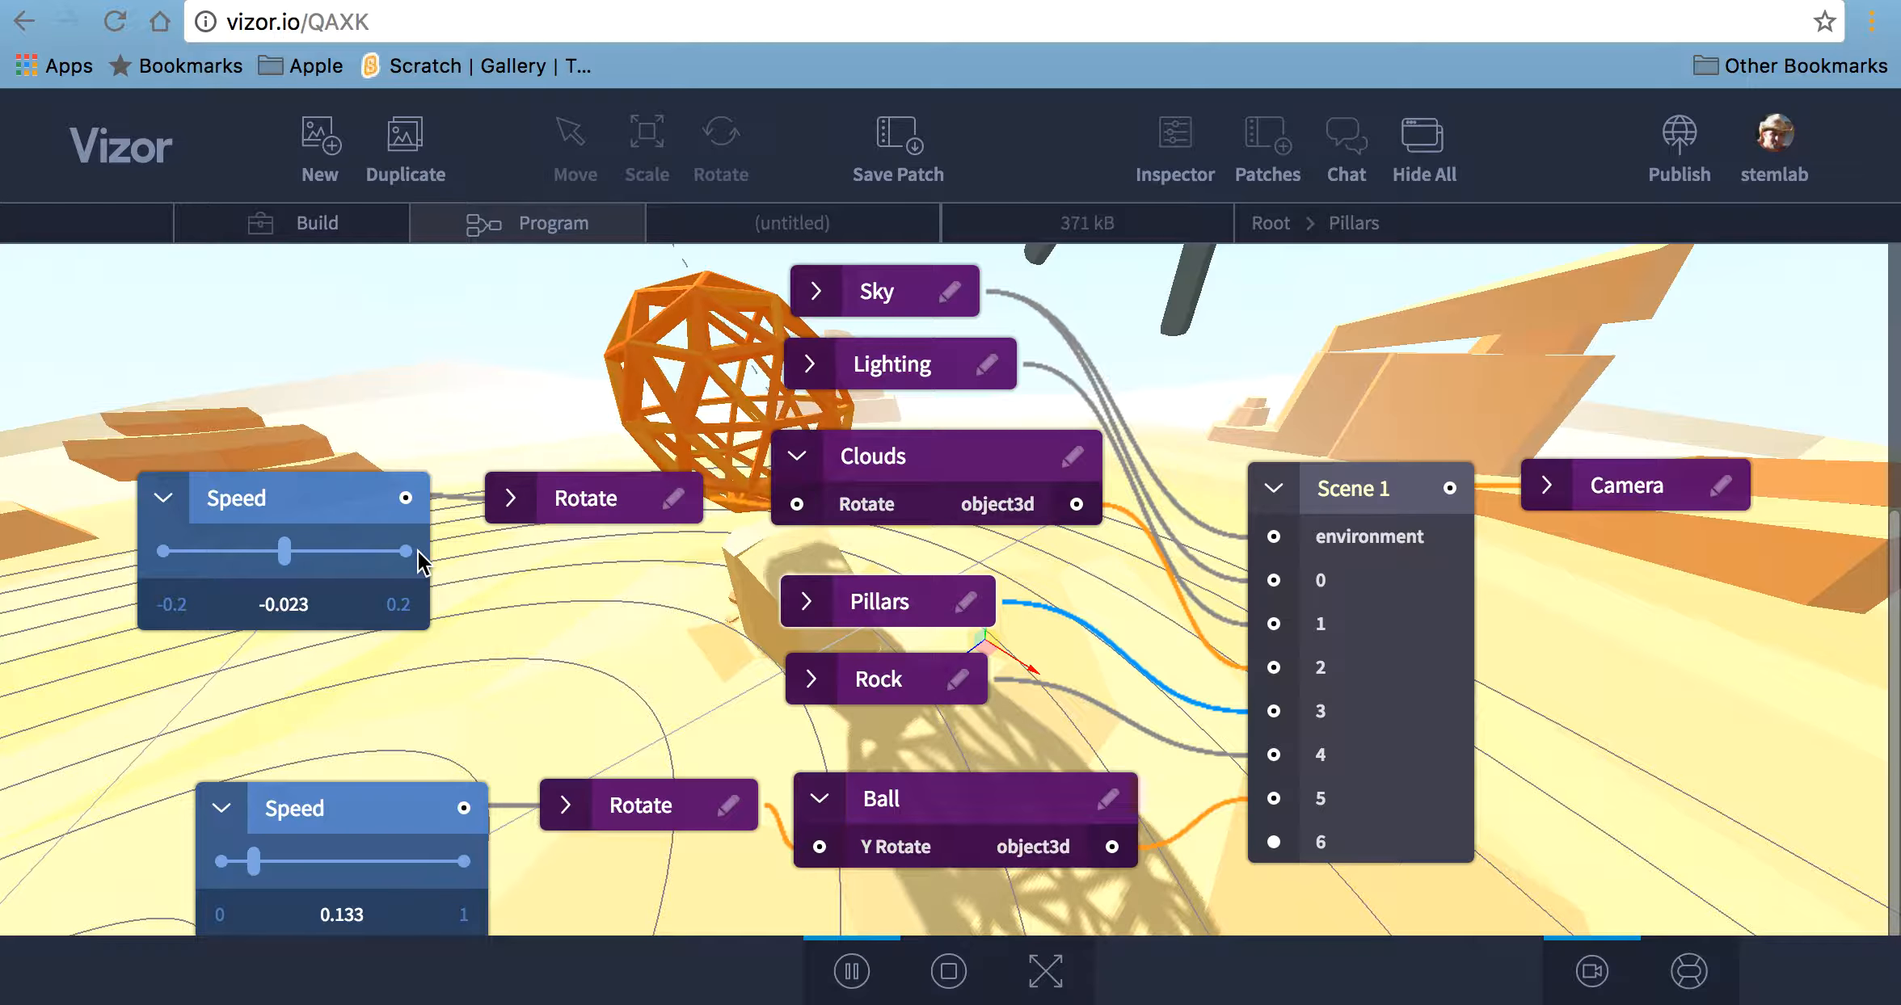
pyautogui.press('Tab')
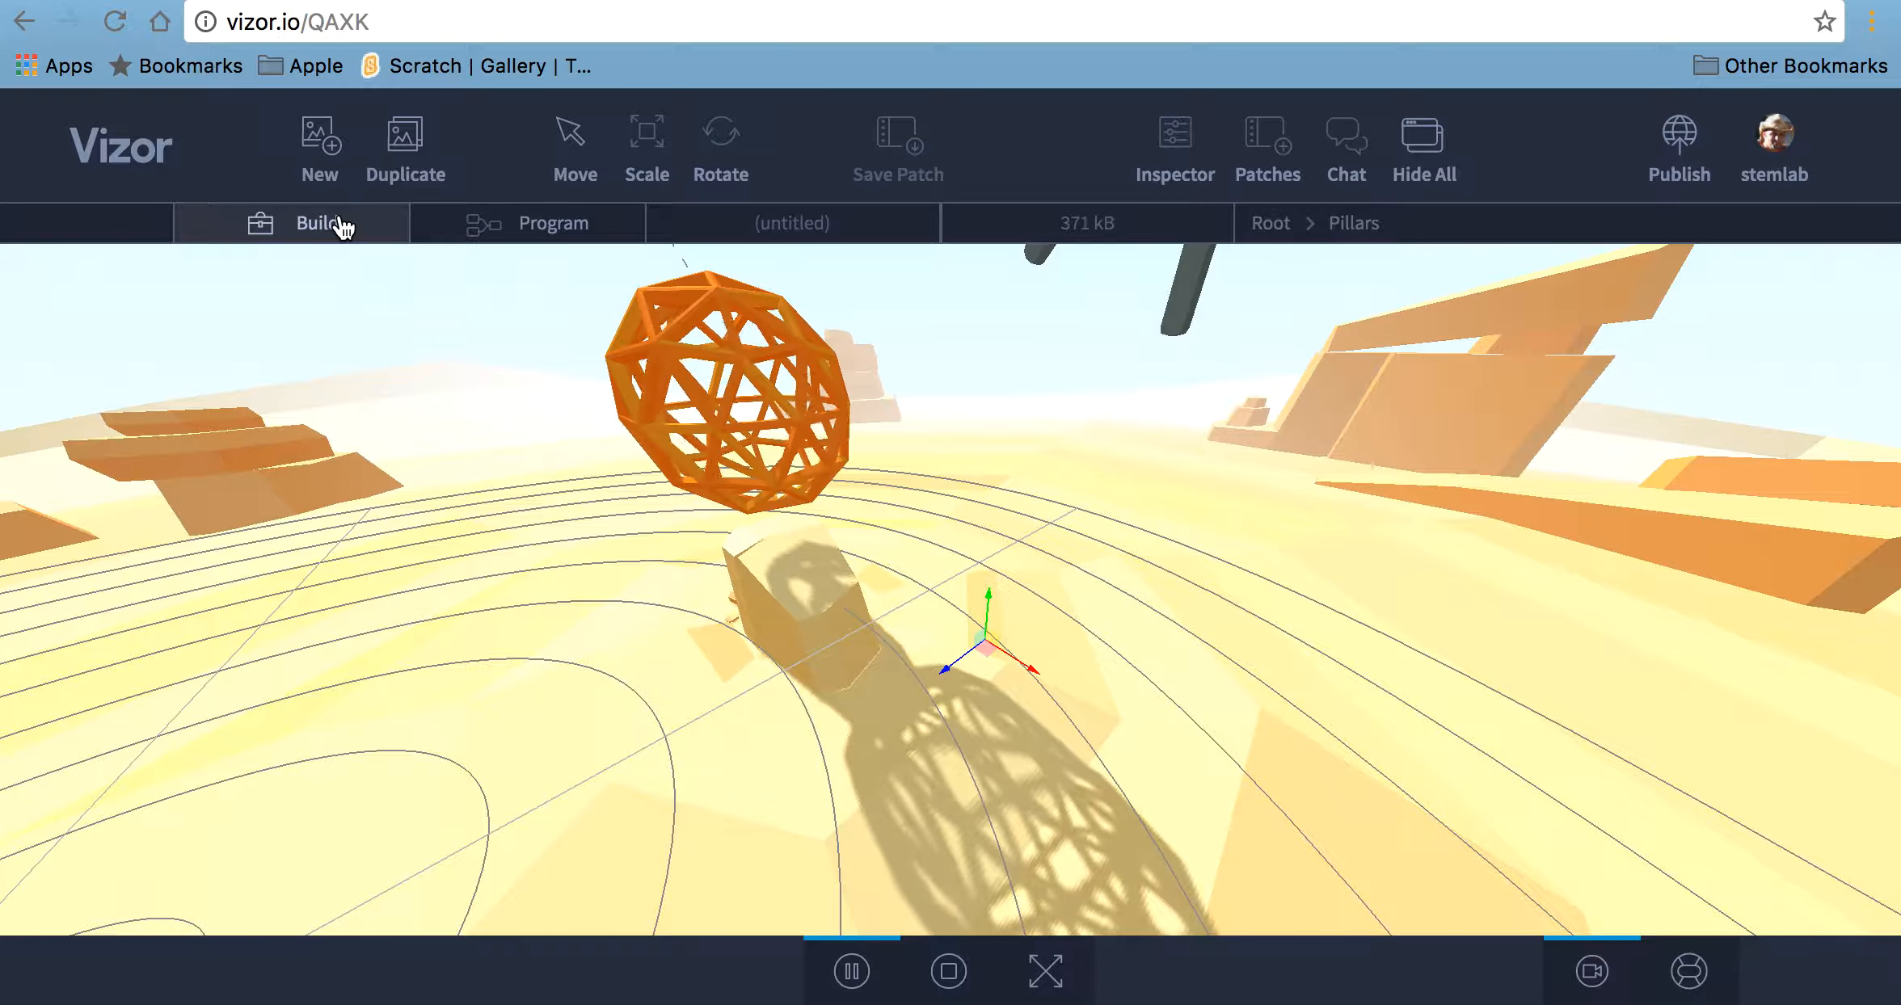
pyautogui.click(476, 223)
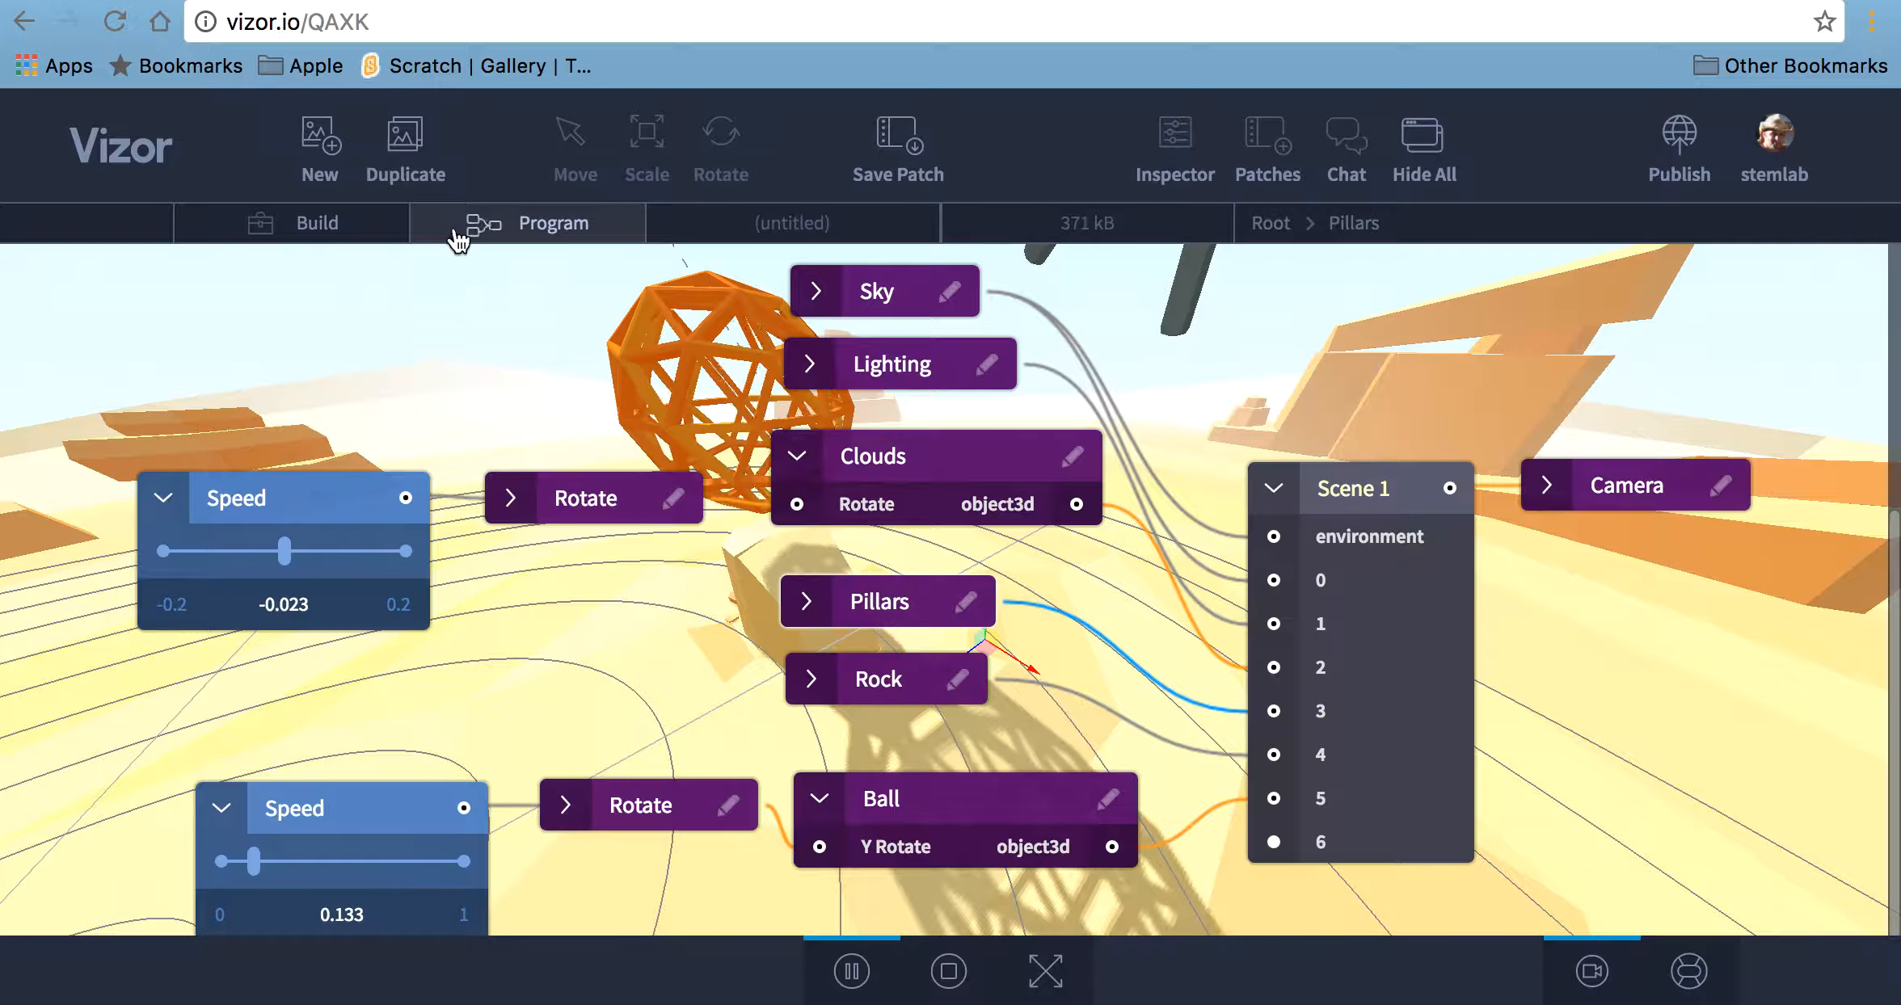
pyautogui.click(319, 223)
pyautogui.press('Tab')
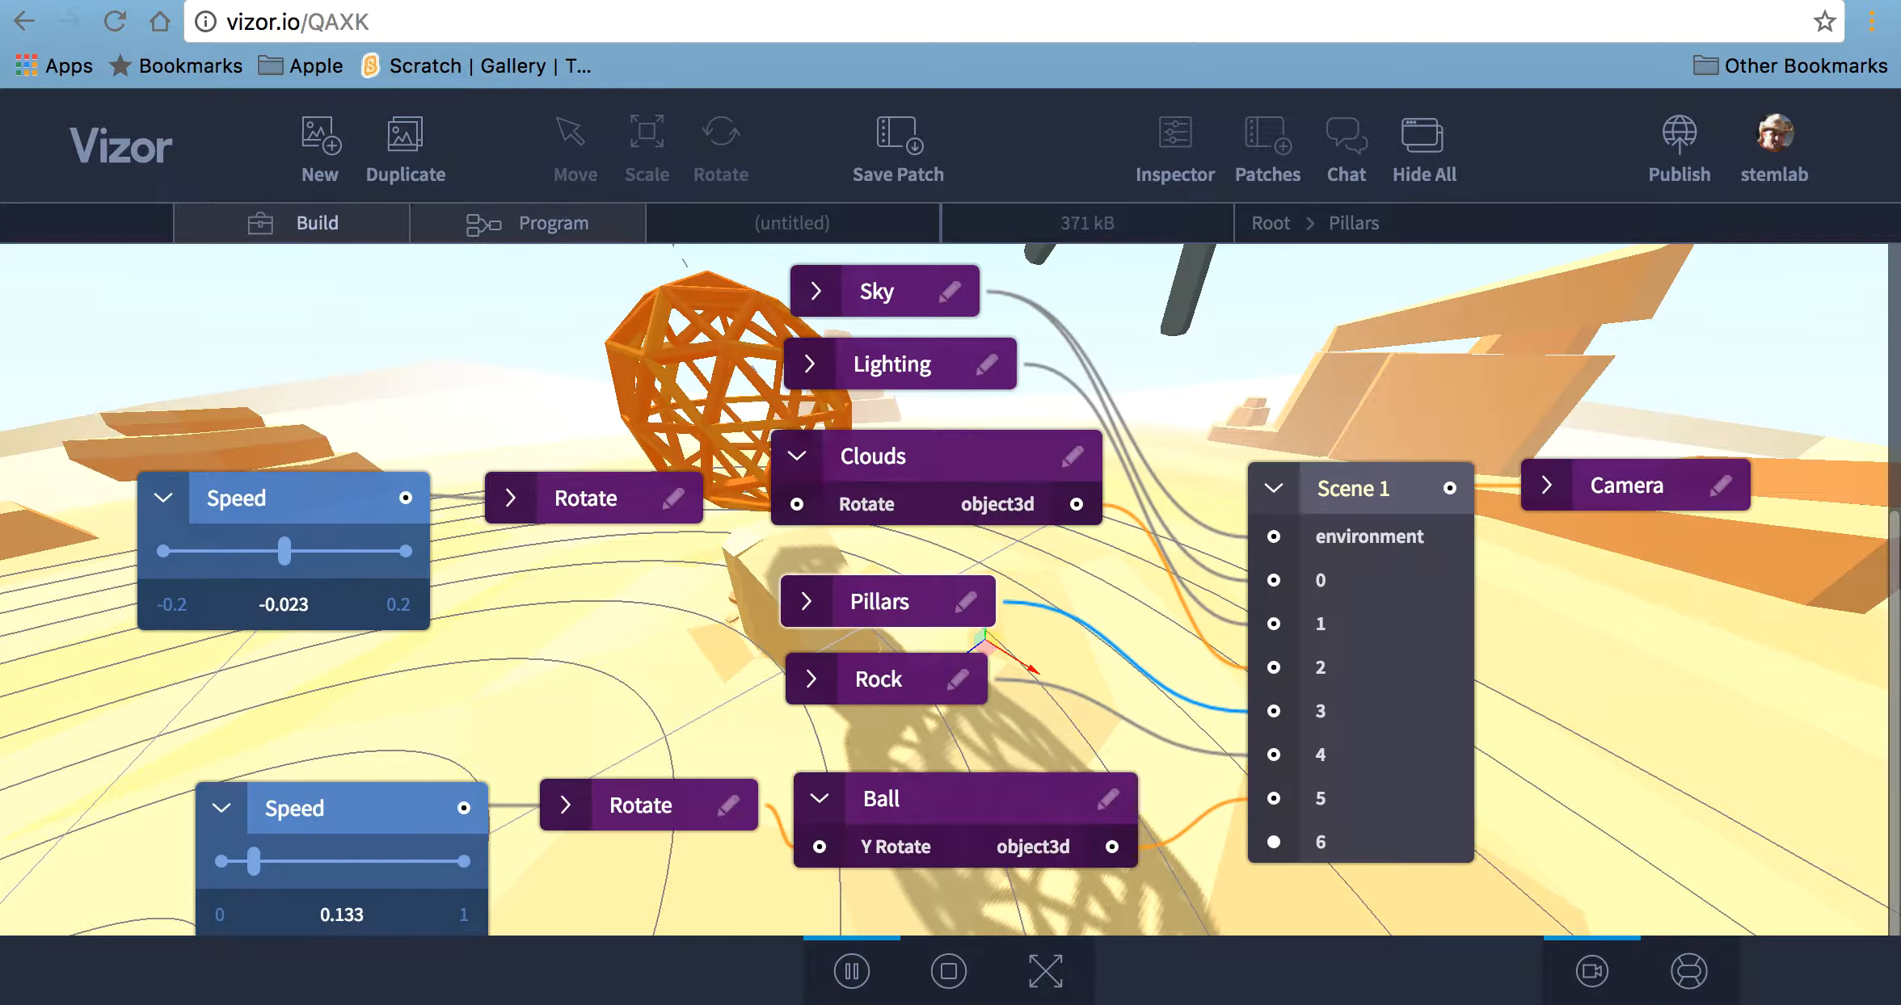
# Return to the Build view and select the small grey-blue object beside the centre of the circular grid
pyautogui.press('Tab')
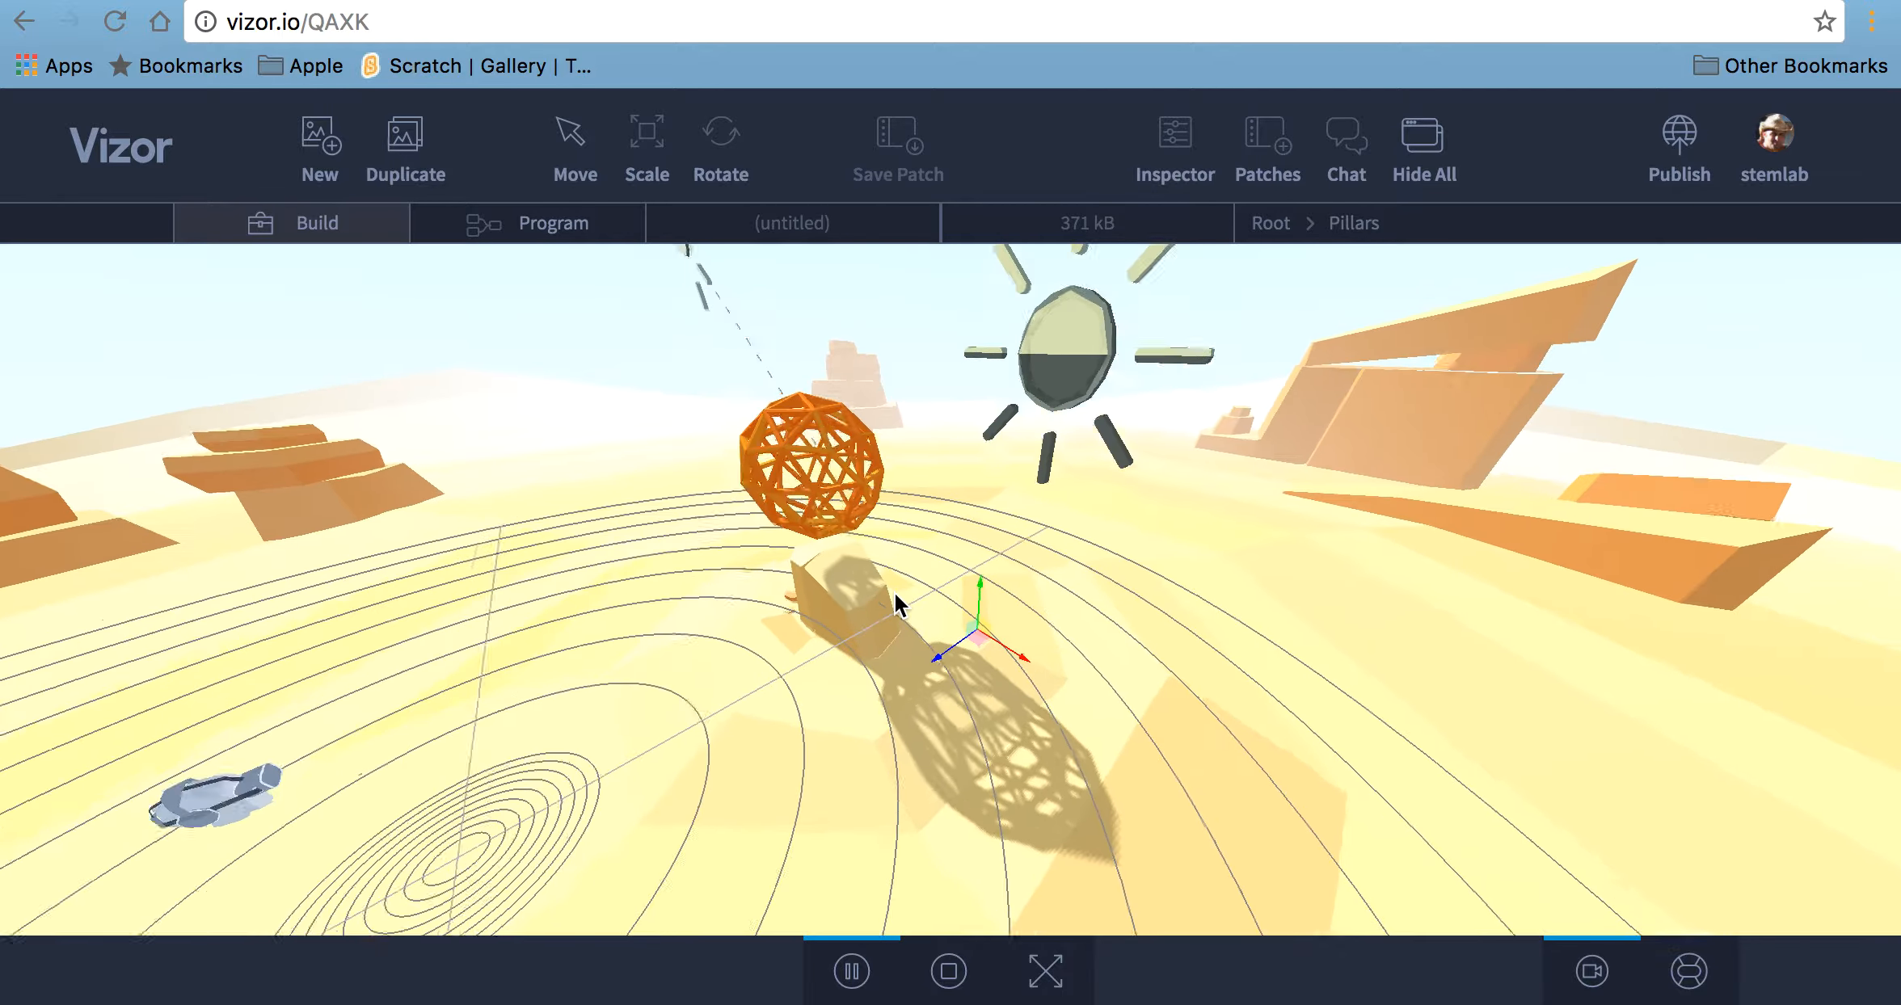
pyautogui.click(321, 772)
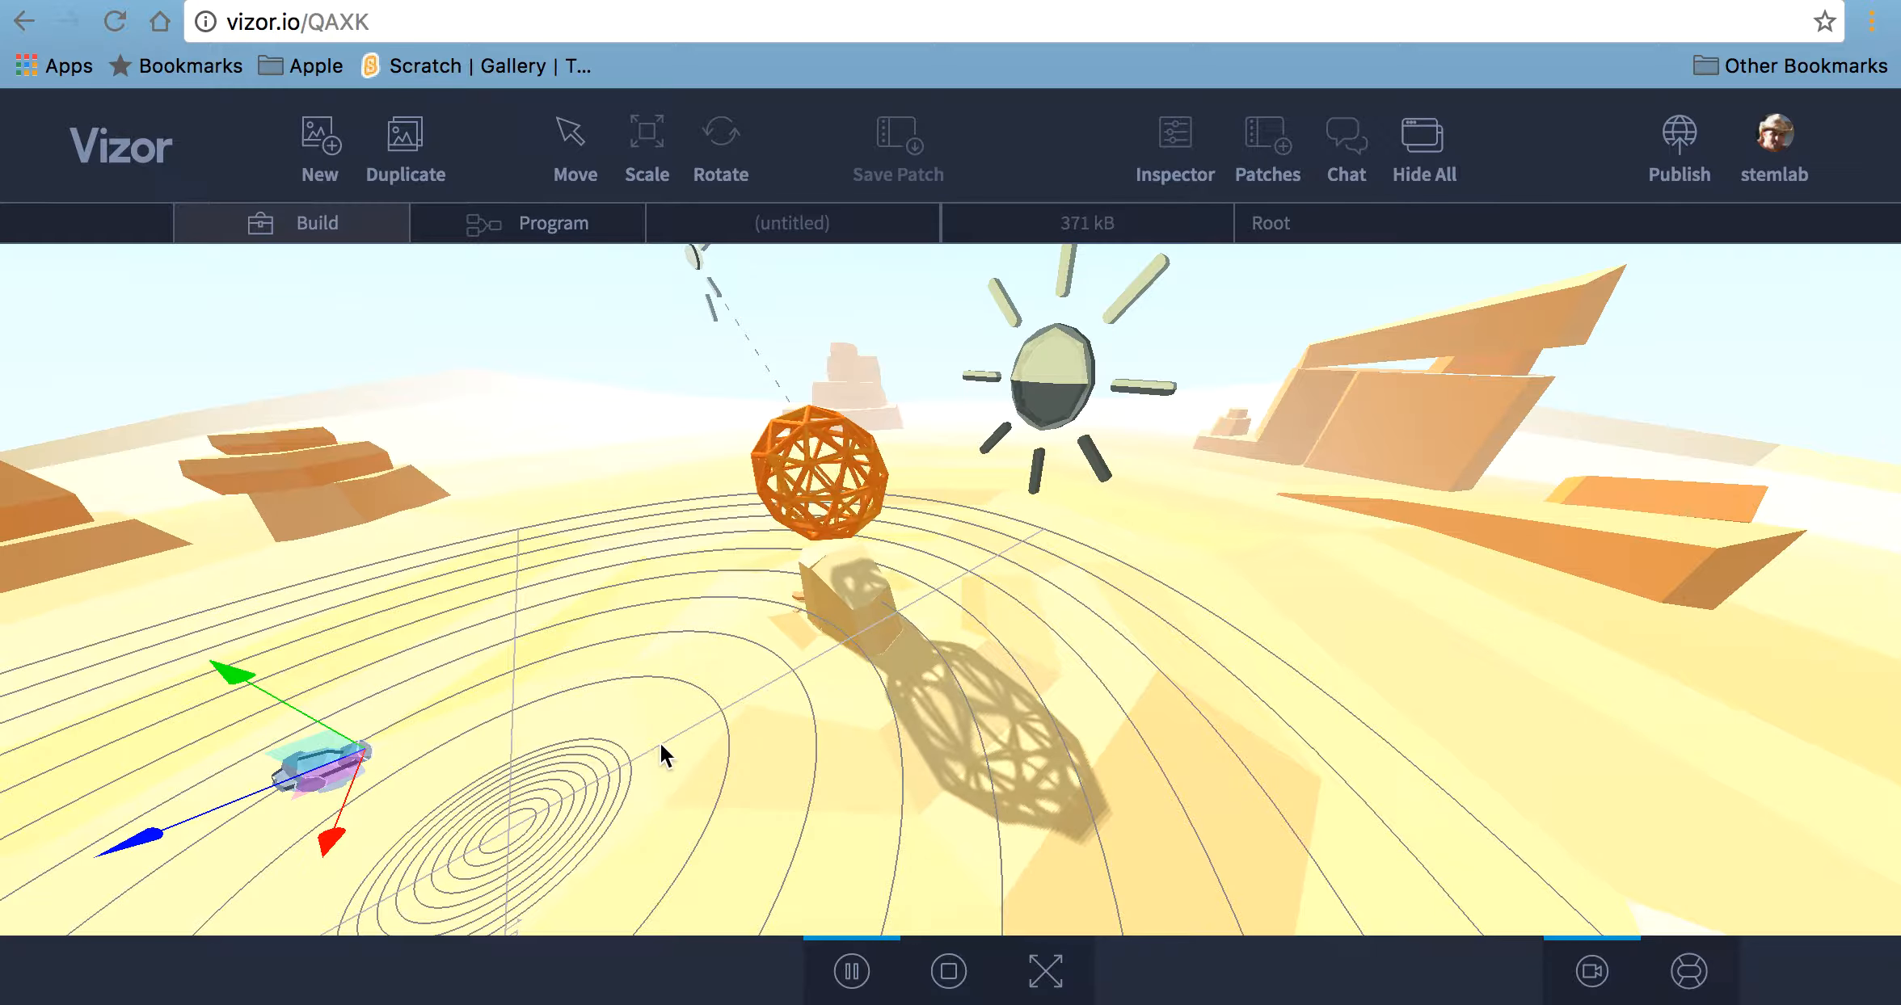
# Switch back and forth between the VR camera and the editor camera to compare their views of the desert scene
pyautogui.click(1689, 974)
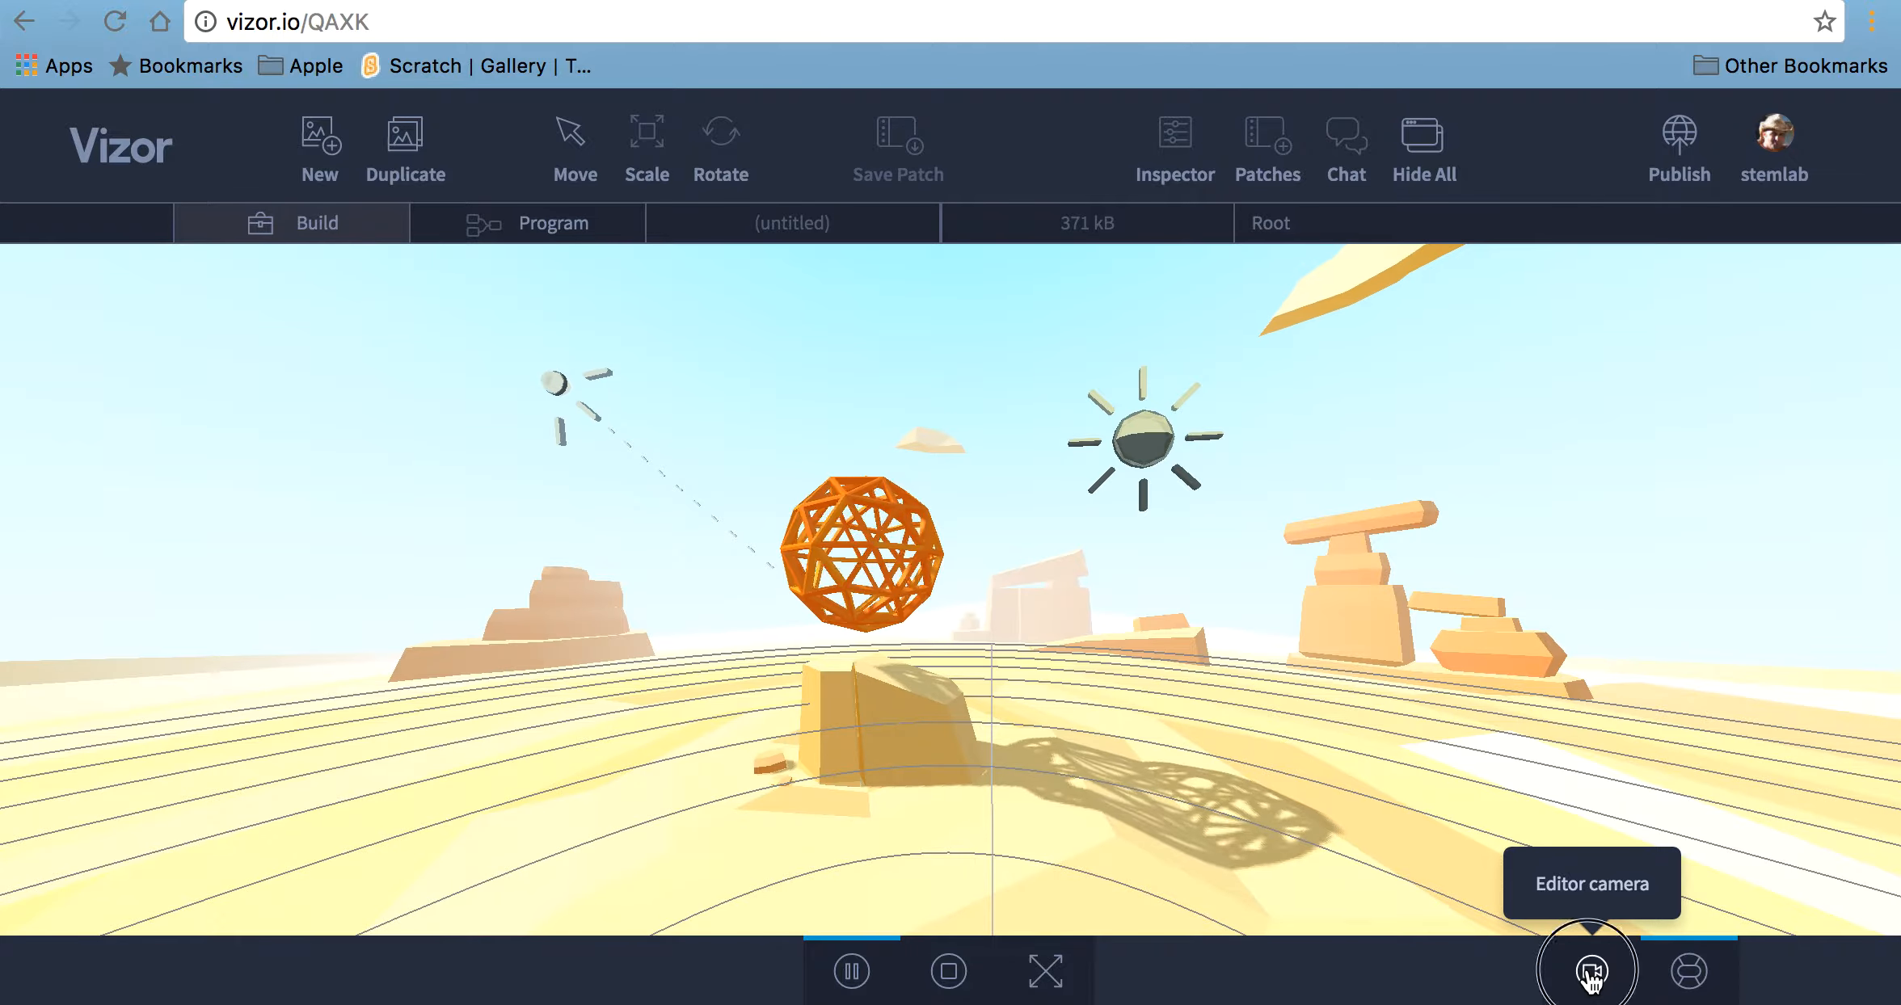
pyautogui.click(1591, 974)
pyautogui.click(518, 800)
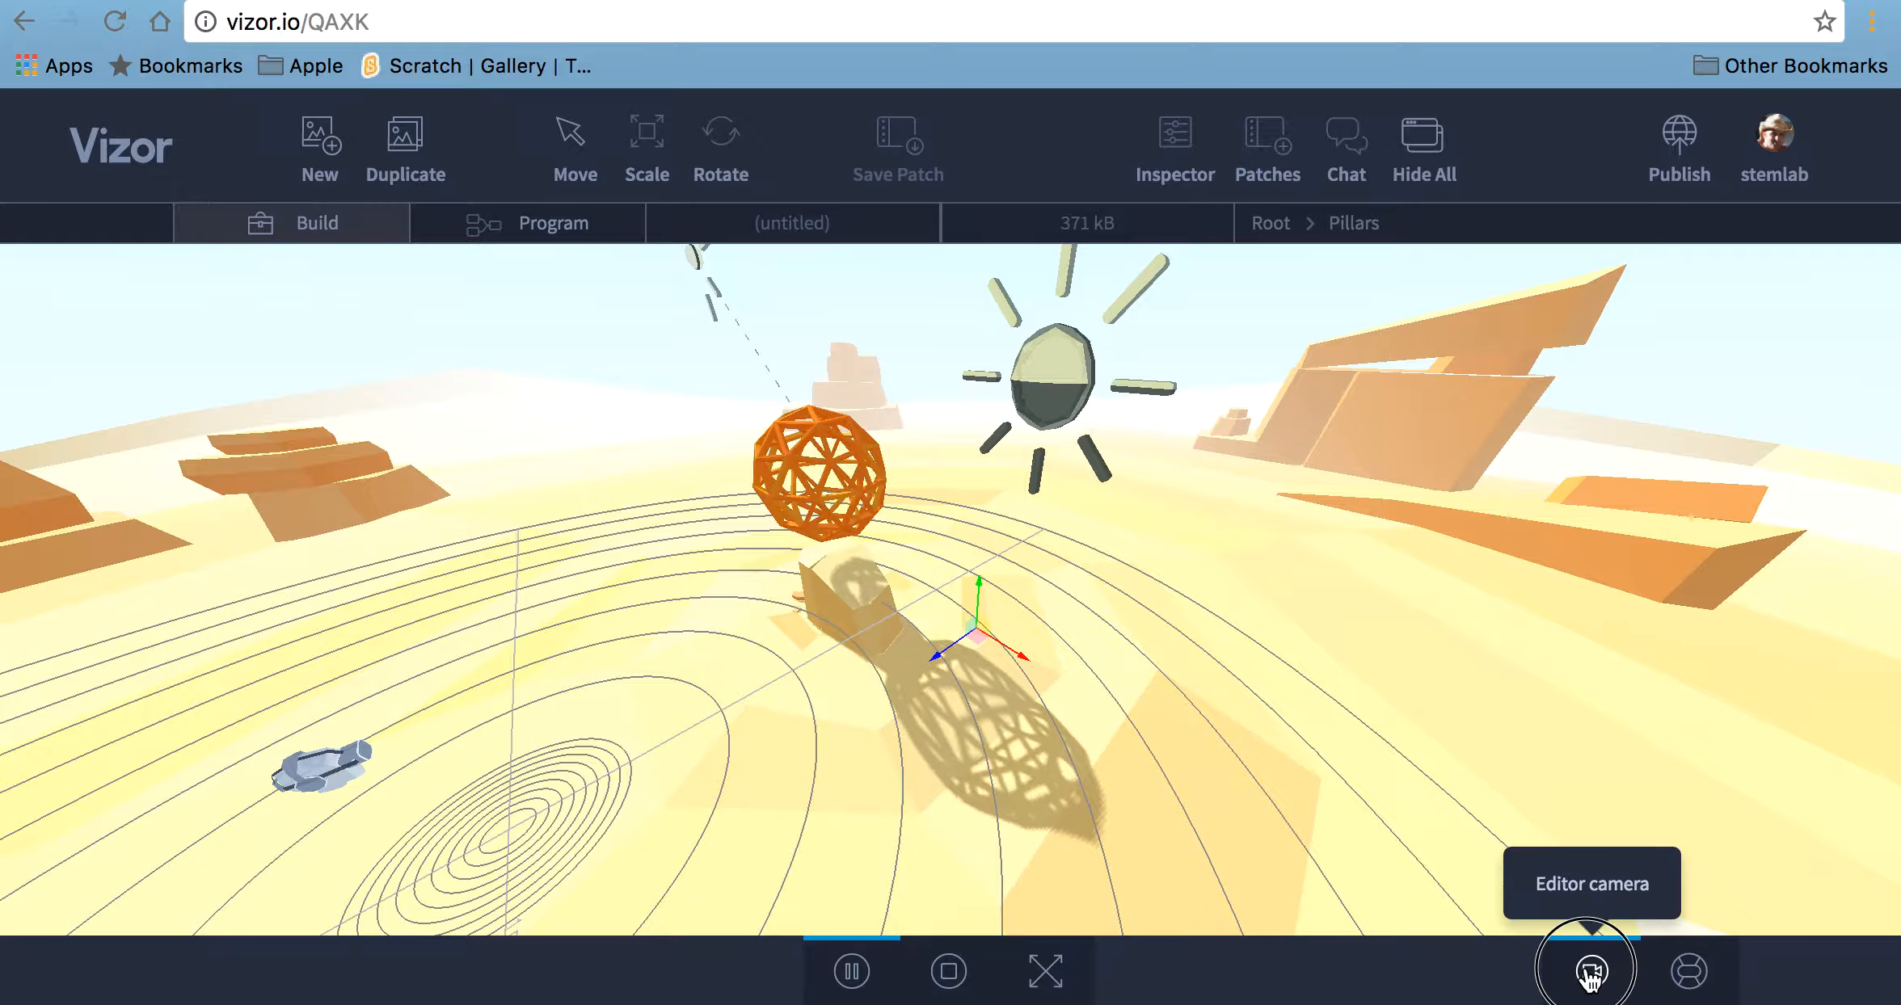
pyautogui.click(1690, 972)
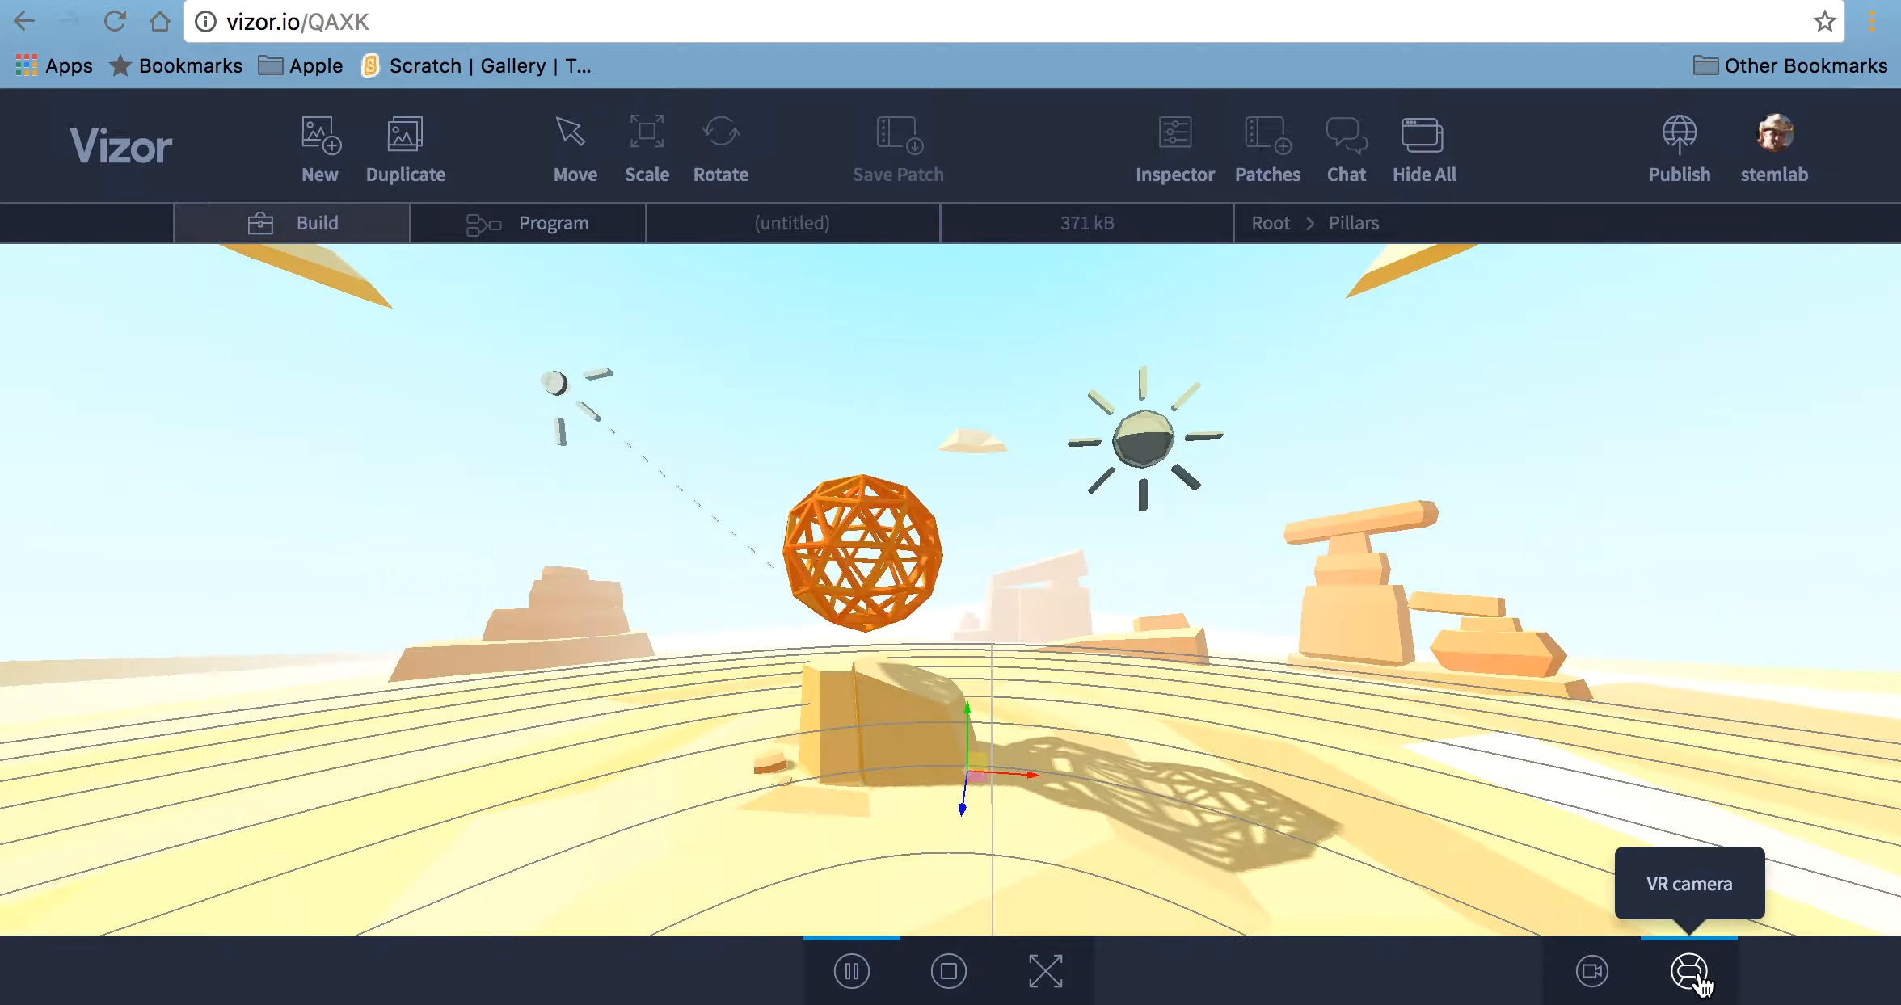
pyautogui.click(1592, 972)
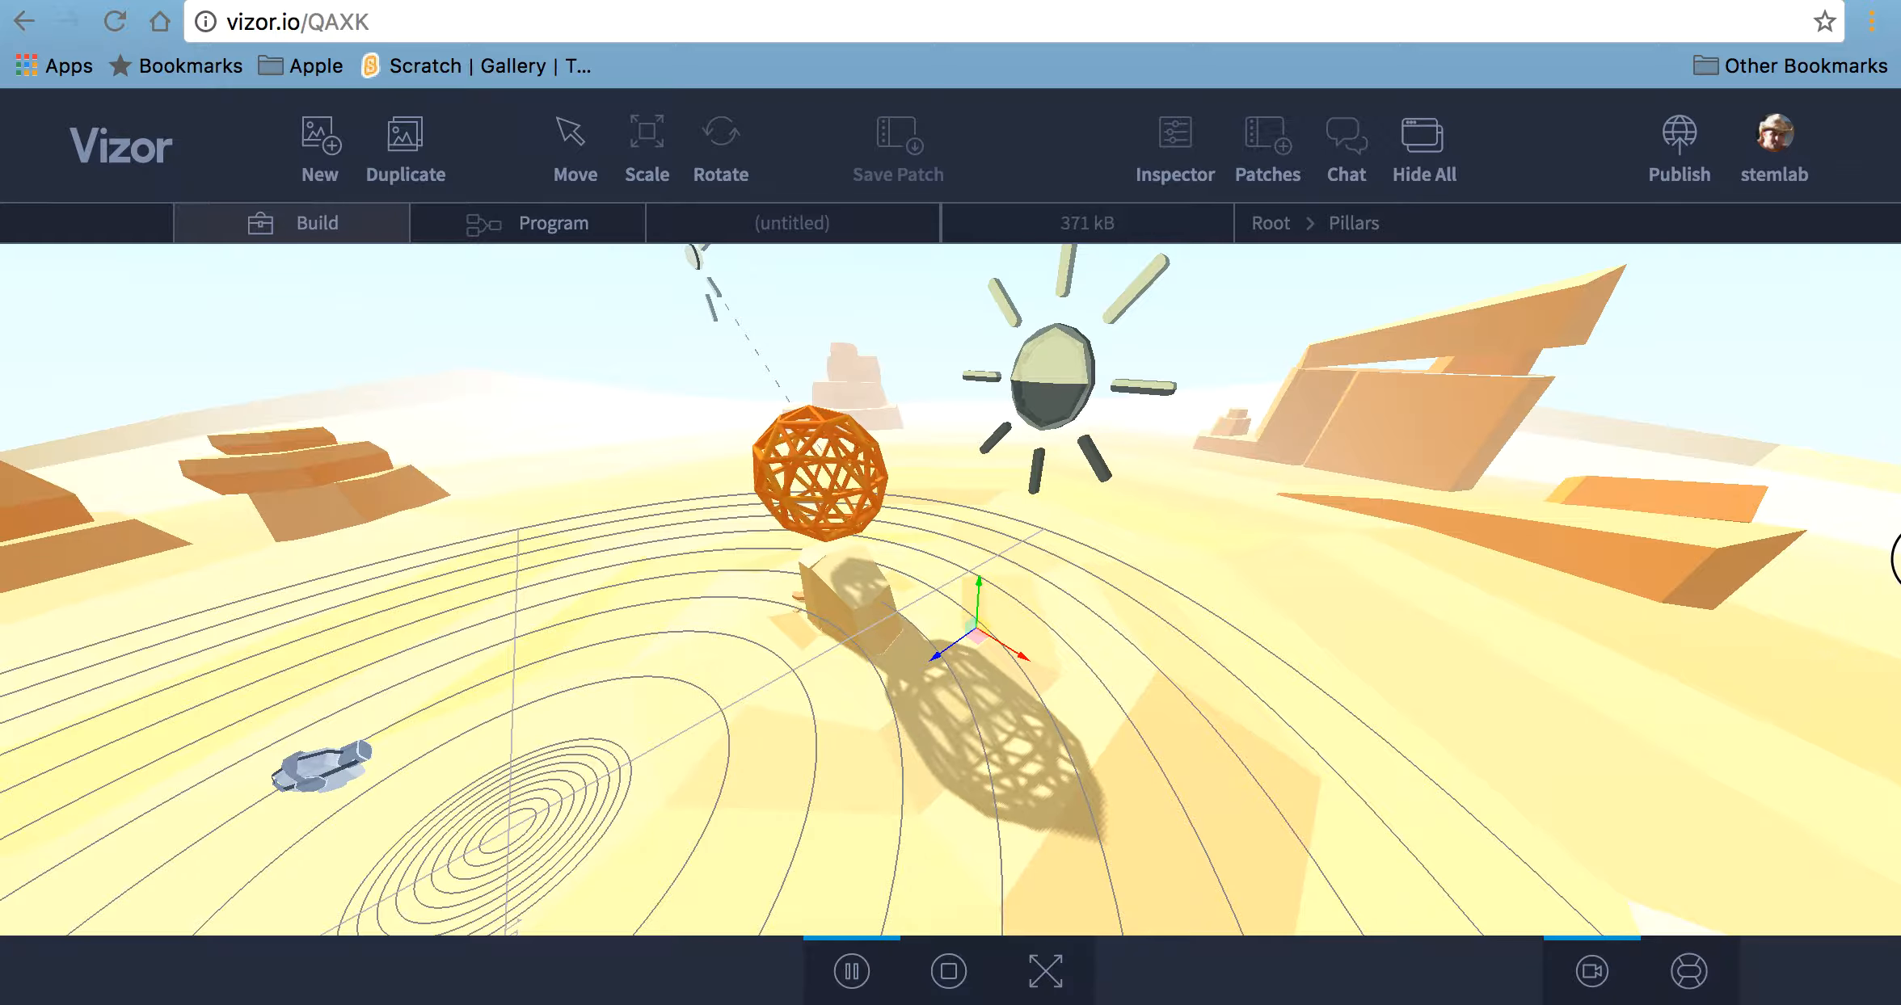
# Import the rabbit 3D model into the desert scene and reposition it on the sand near the rock block
pyautogui.moveTo(1899, 560); pyautogui.dragTo(1154, 566)
pyautogui.moveTo(952, 464); pyautogui.dragTo(933, 496)
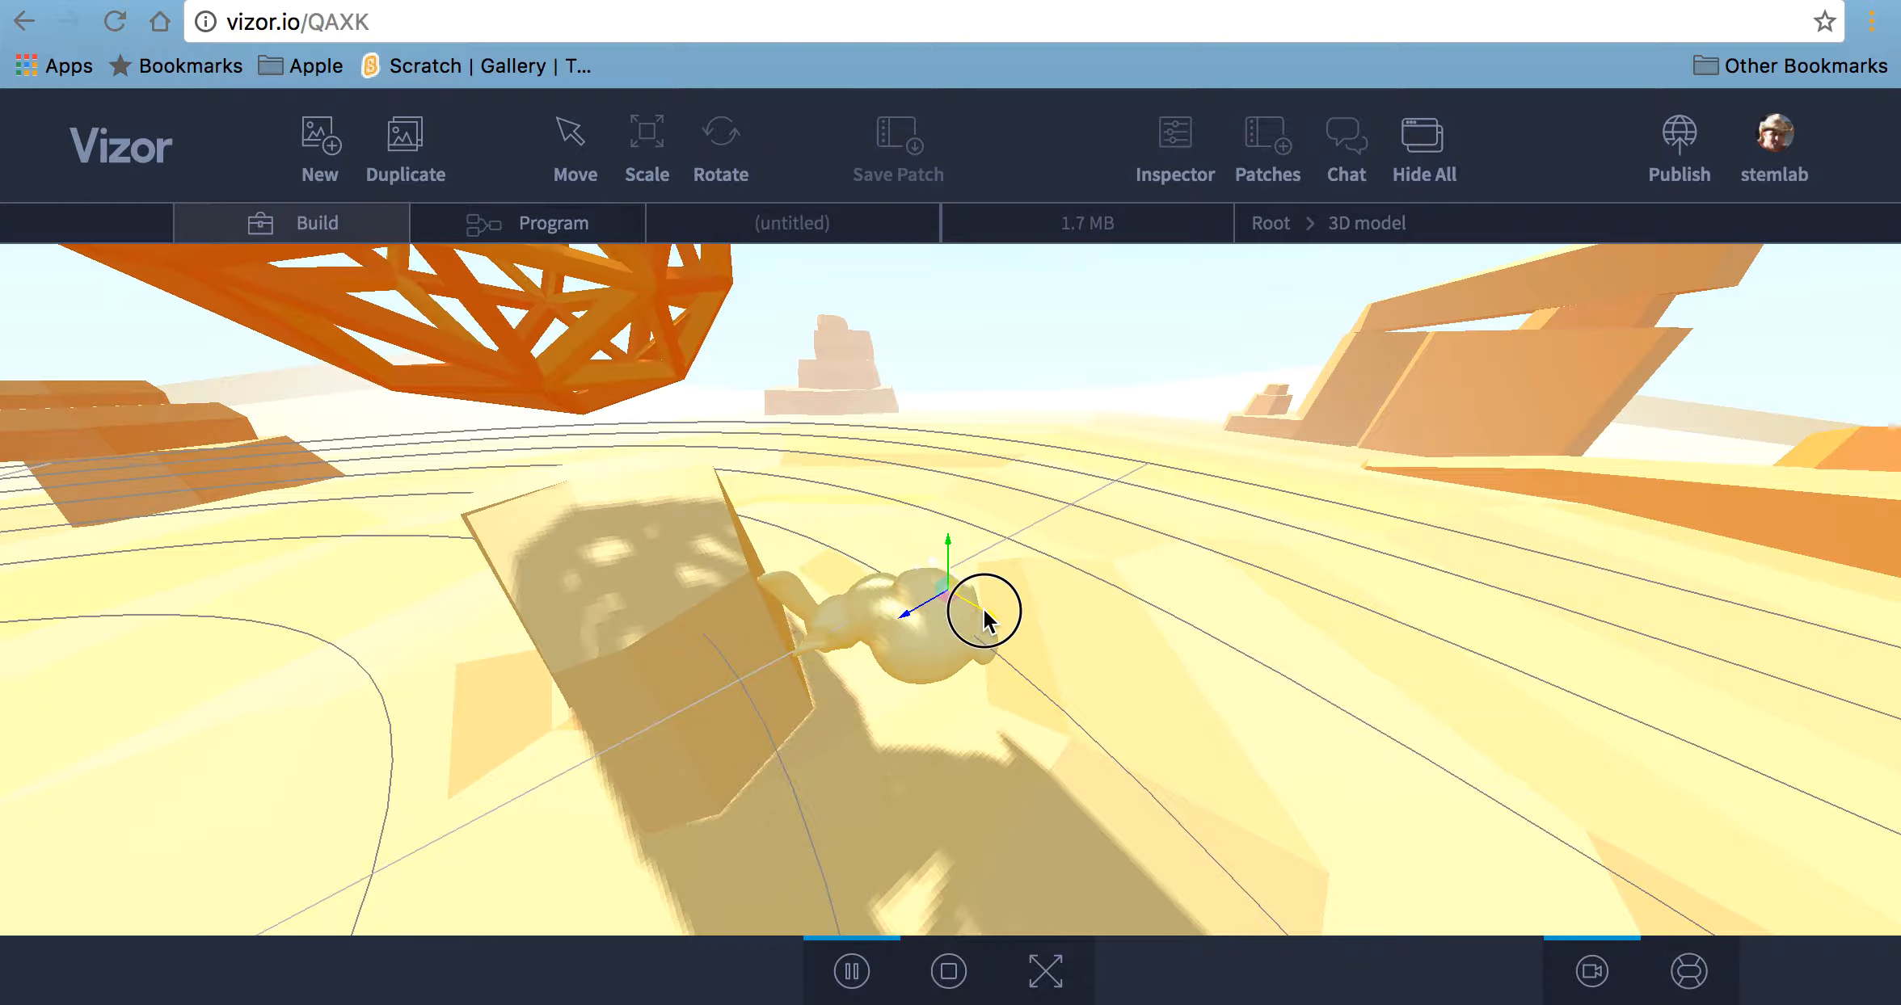
pyautogui.moveTo(983, 607); pyautogui.dragTo(1246, 775)
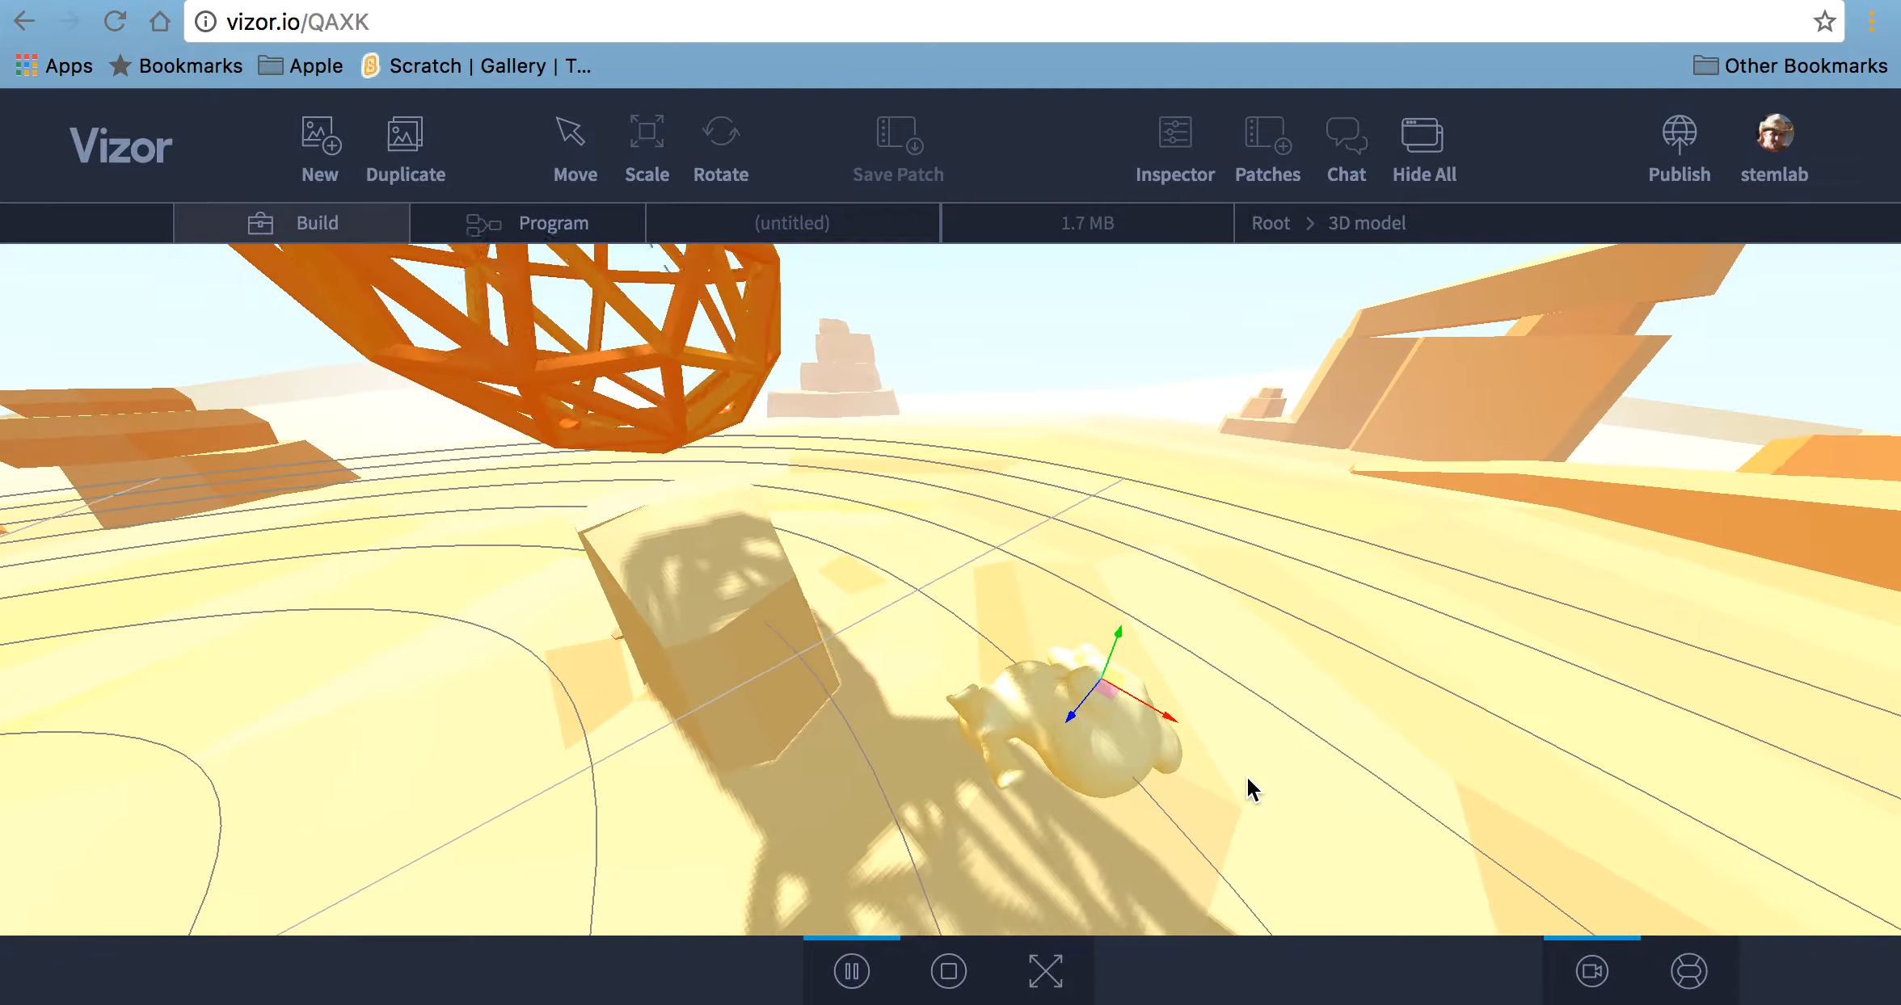
# Rotate the rabbit upright and move it across to the opposite side of the rock block beneath the wireframe sphere
pyautogui.click(732, 151)
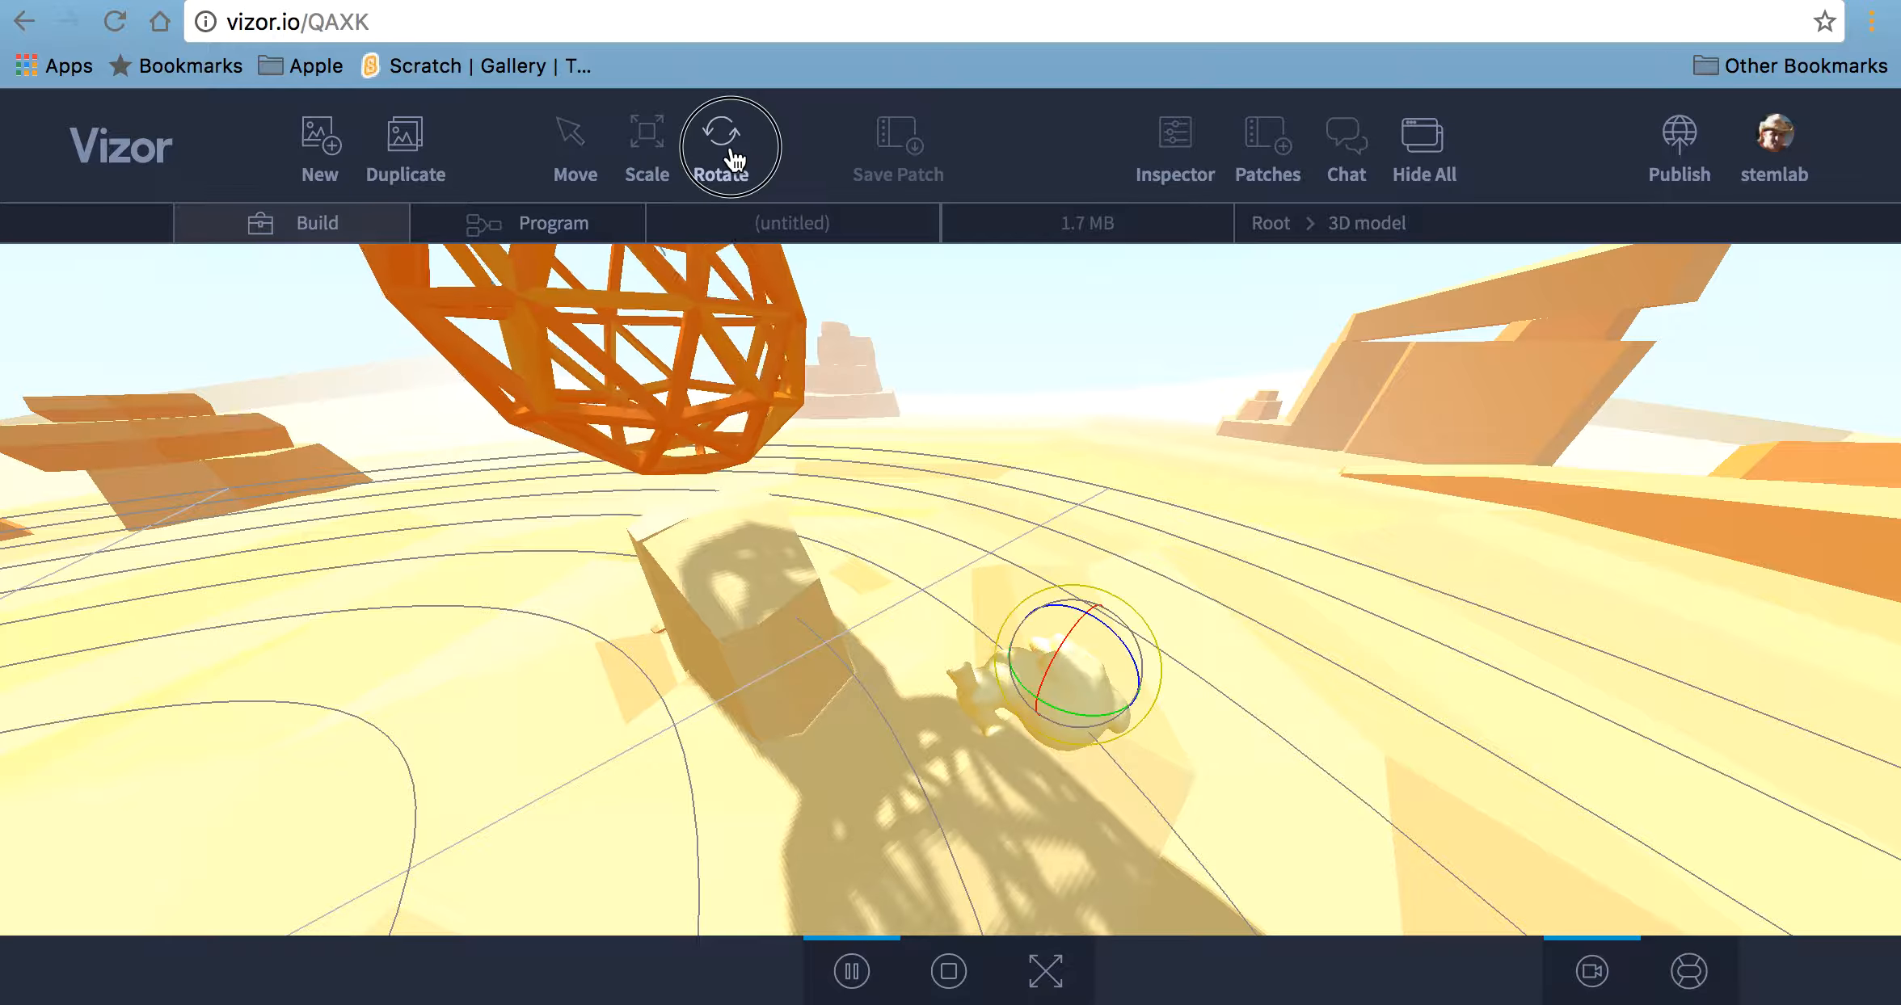
pyautogui.moveTo(1057, 638); pyautogui.dragTo(1171, 496)
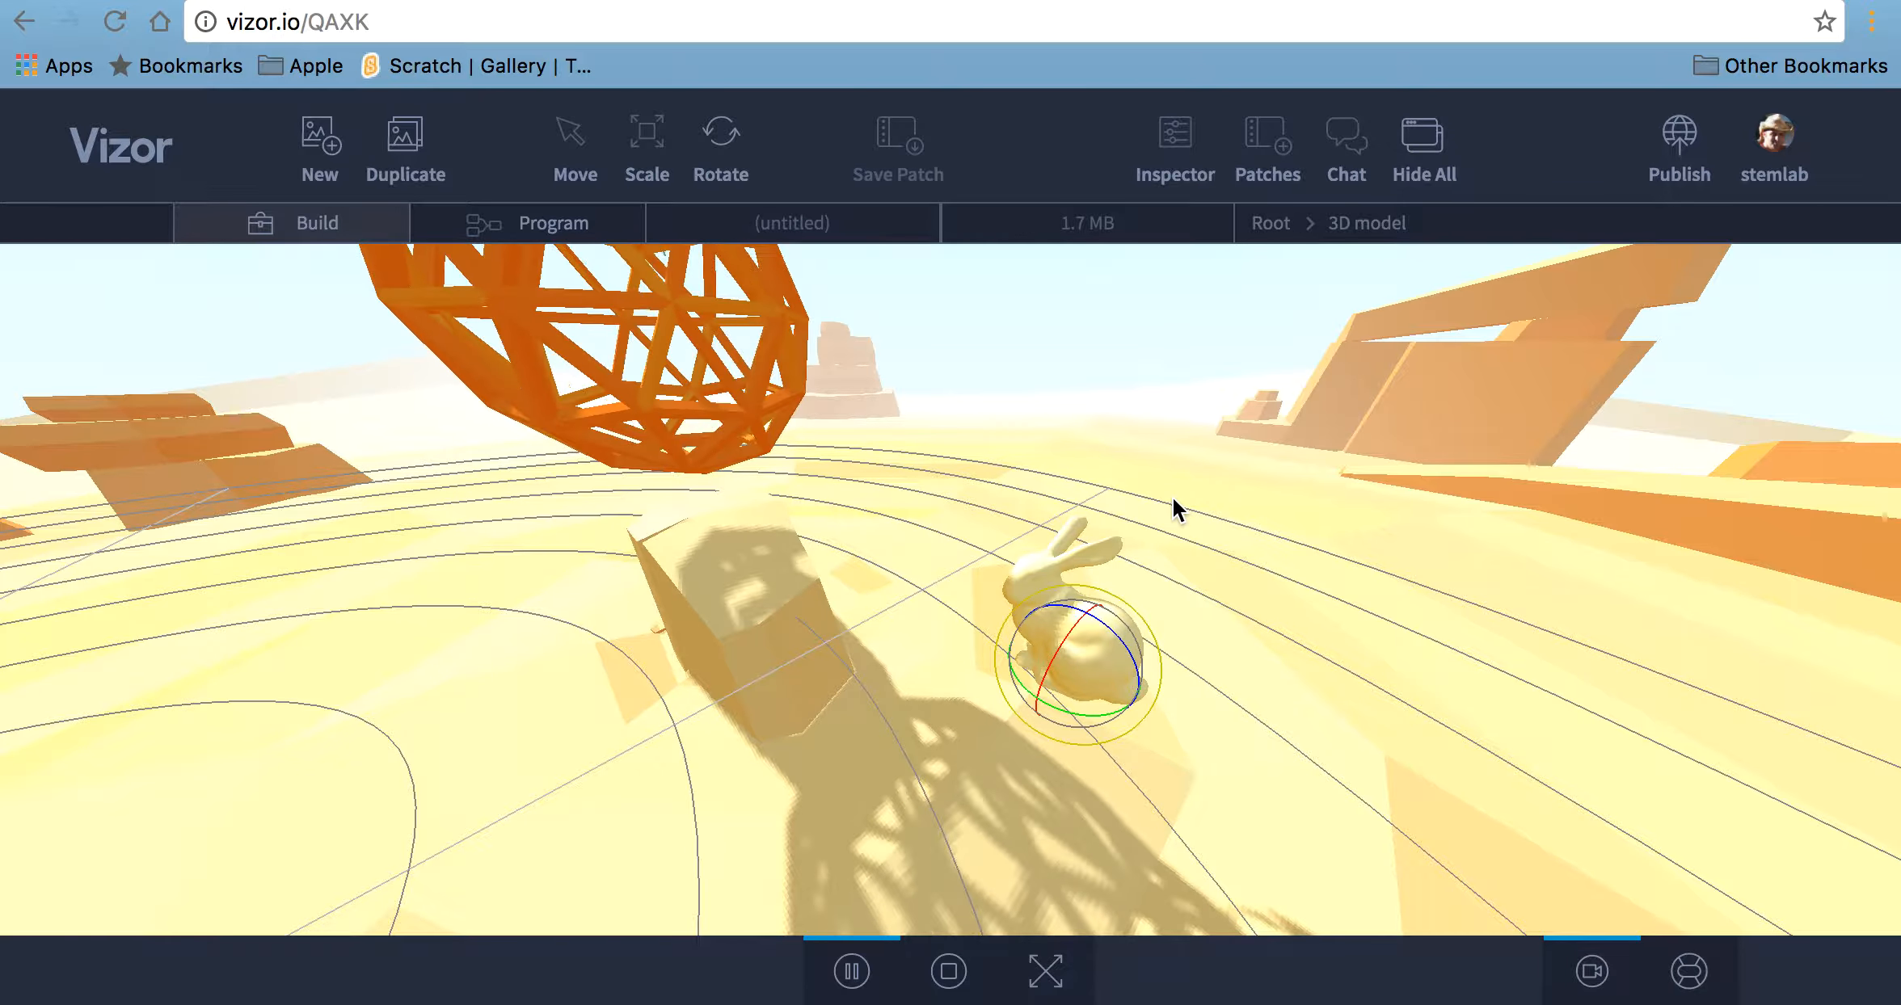
pyautogui.click(572, 158)
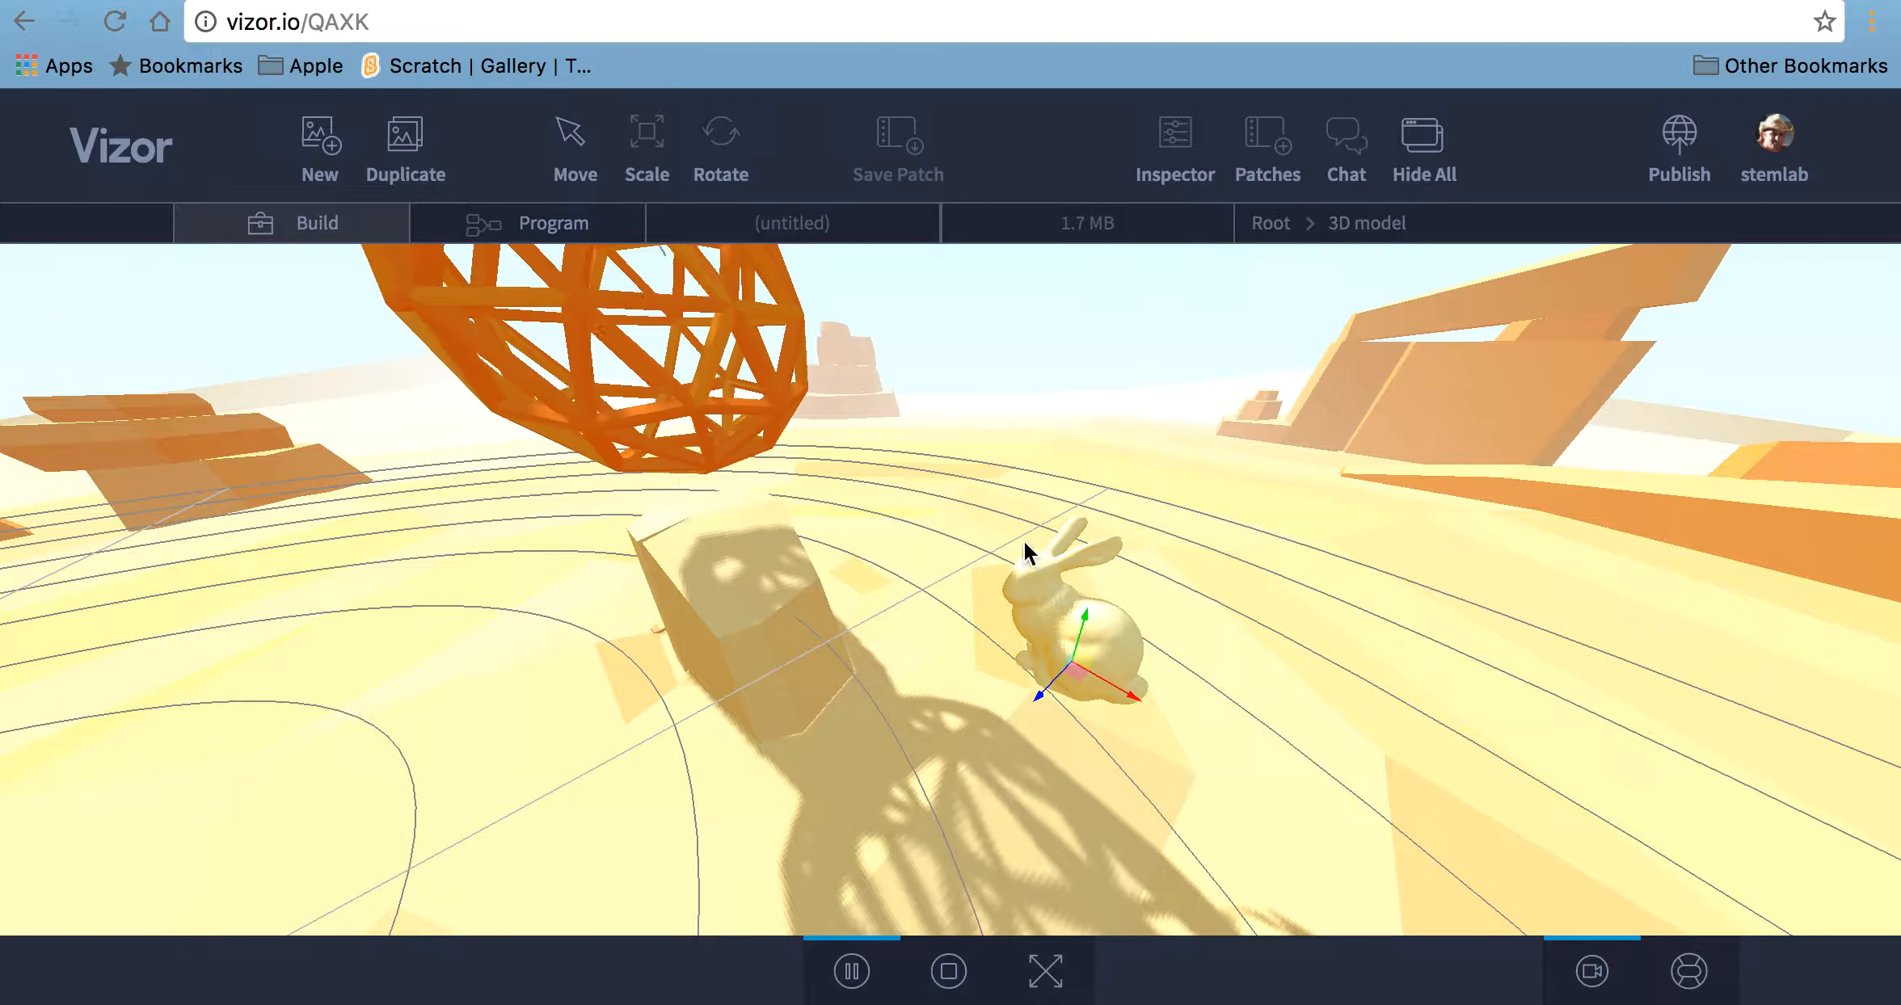
pyautogui.moveTo(1058, 671); pyautogui.dragTo(606, 662)
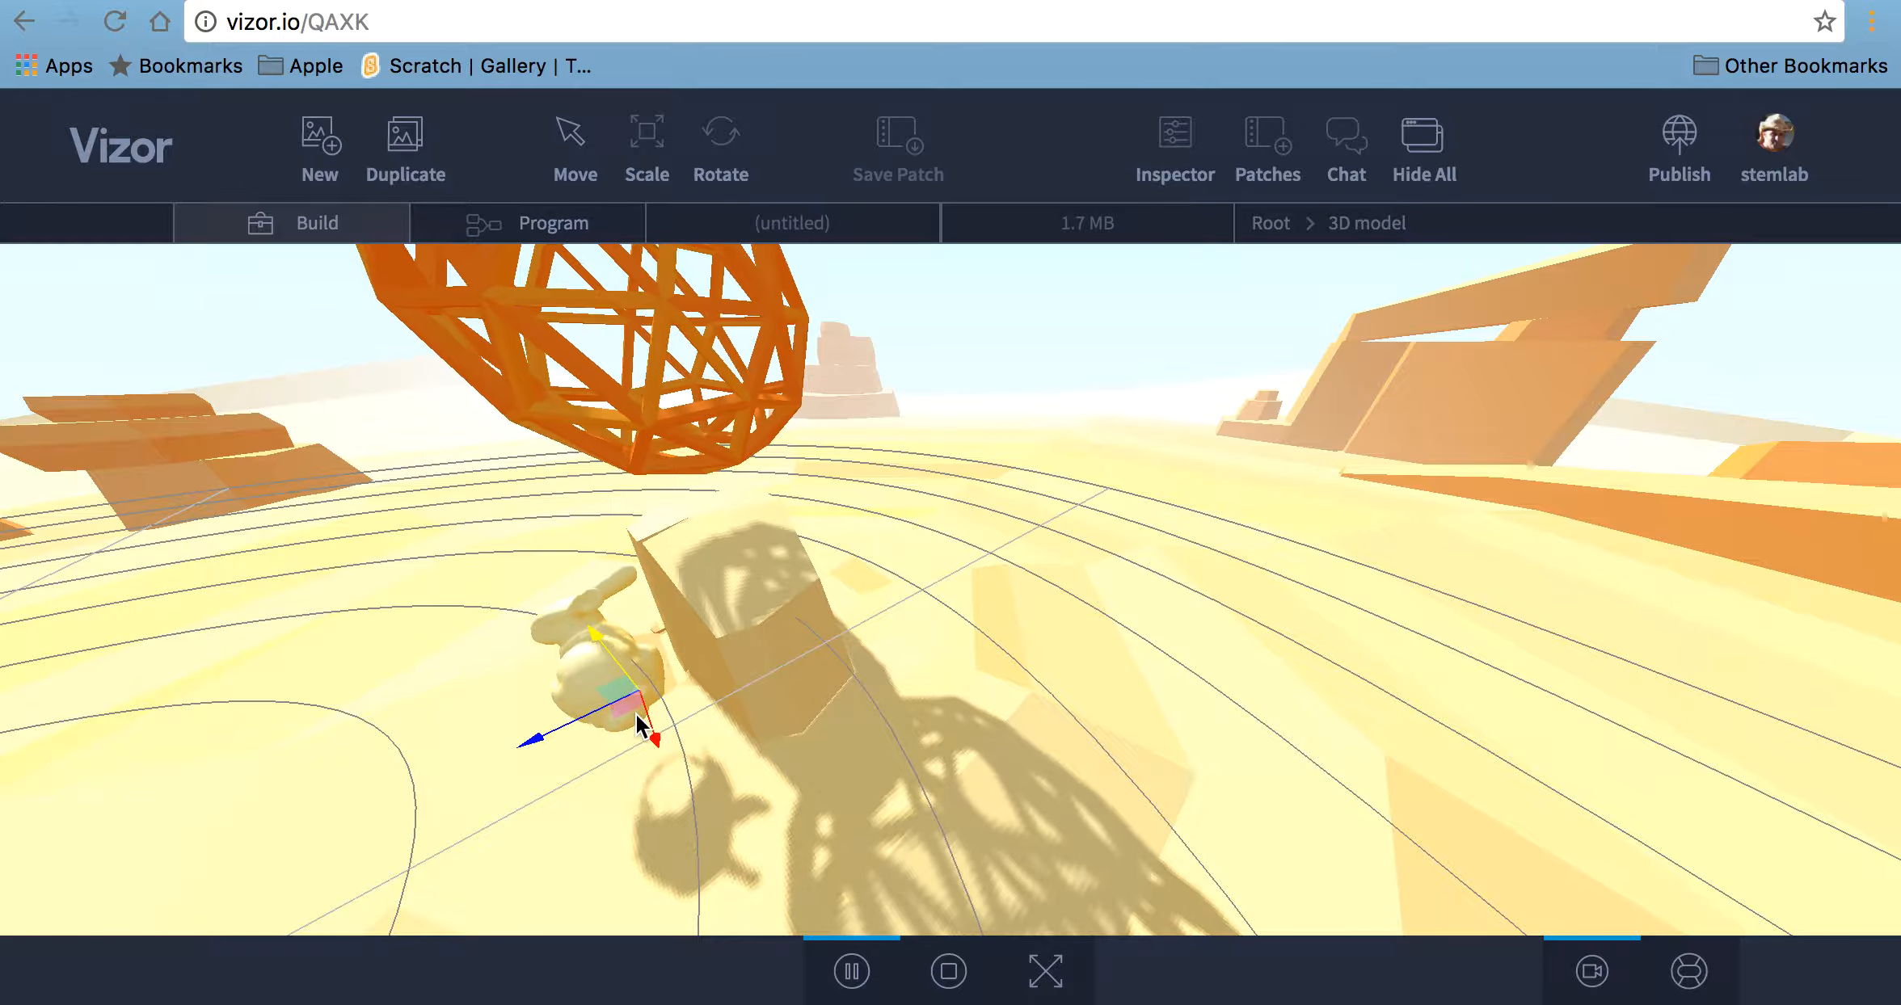
pyautogui.moveTo(655, 733); pyautogui.dragTo(532, 741)
# Scale the rabbit up until it is larger than the rock block
pyautogui.click(425, 811)
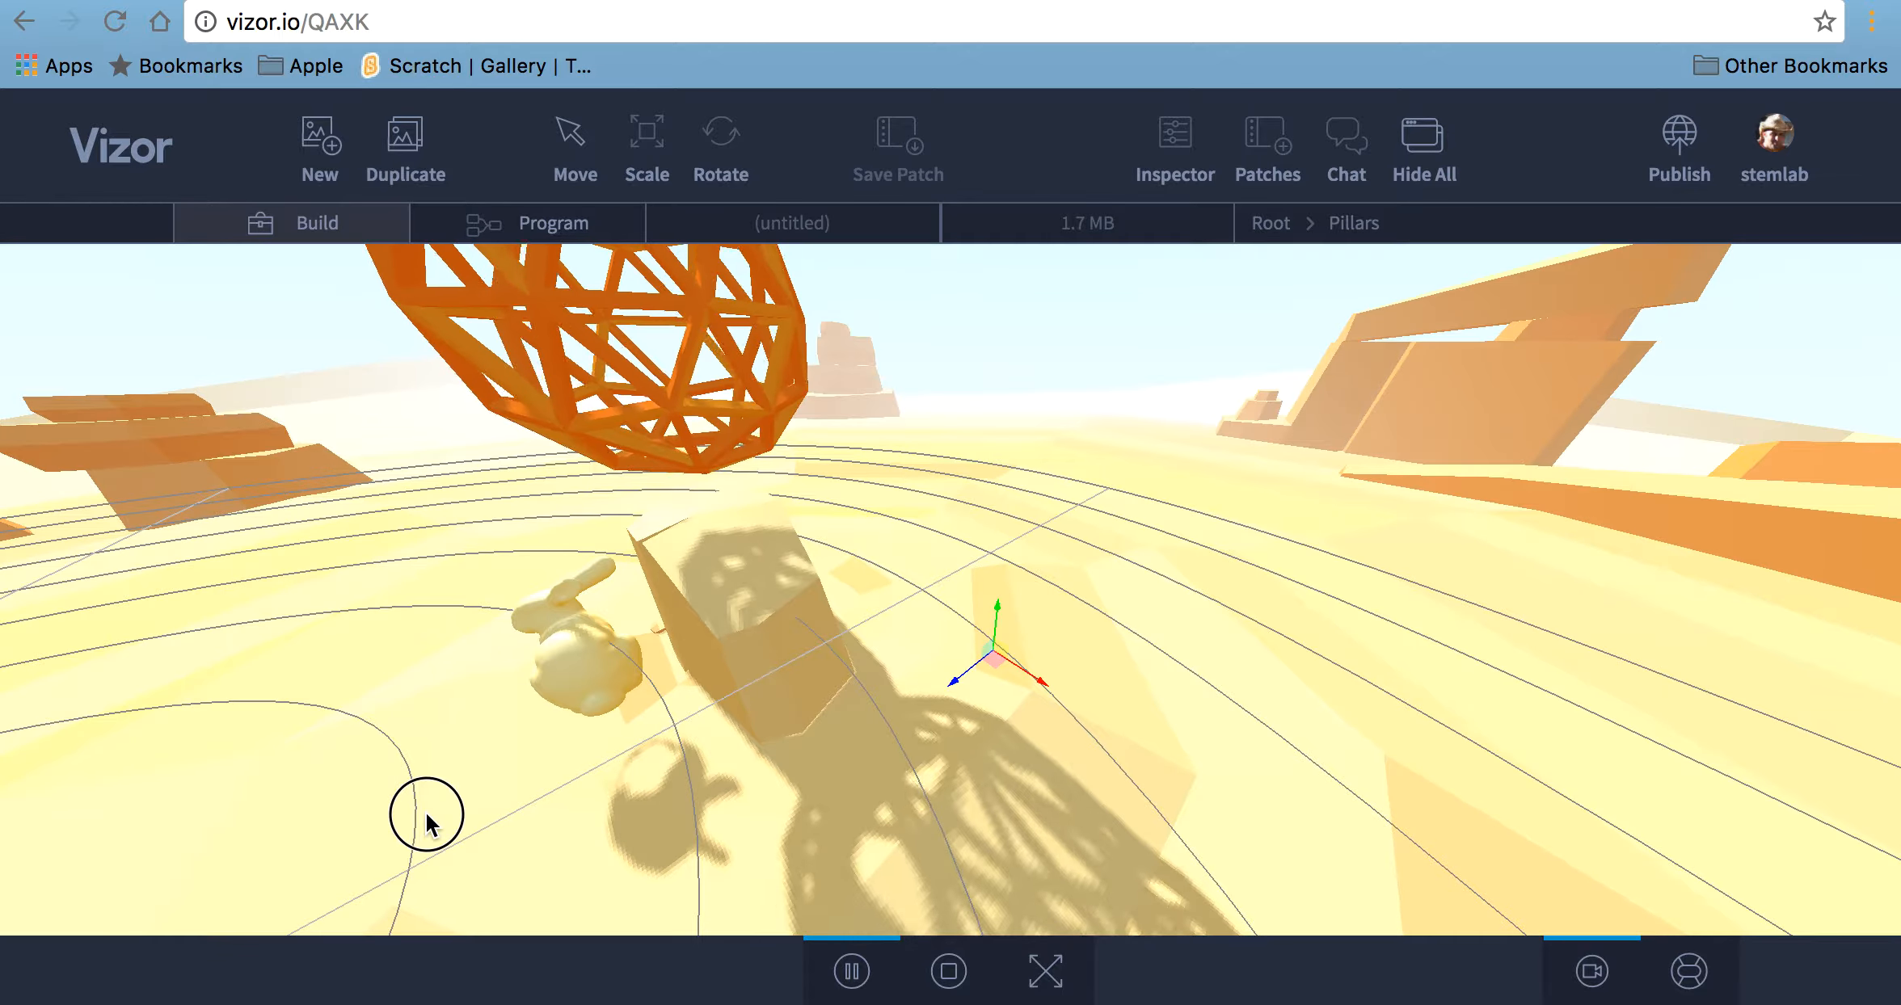
pyautogui.moveTo(425, 811); pyautogui.dragTo(747, 649)
pyautogui.scroll(-5, 746, 650)
pyautogui.click(731, 695)
pyautogui.click(647, 148)
pyautogui.moveTo(769, 745); pyautogui.dragTo(902, 538)
# Turn the rabbit about its vertical axis and fine-tune its facing direction from the VR camera
pyautogui.click(705, 150)
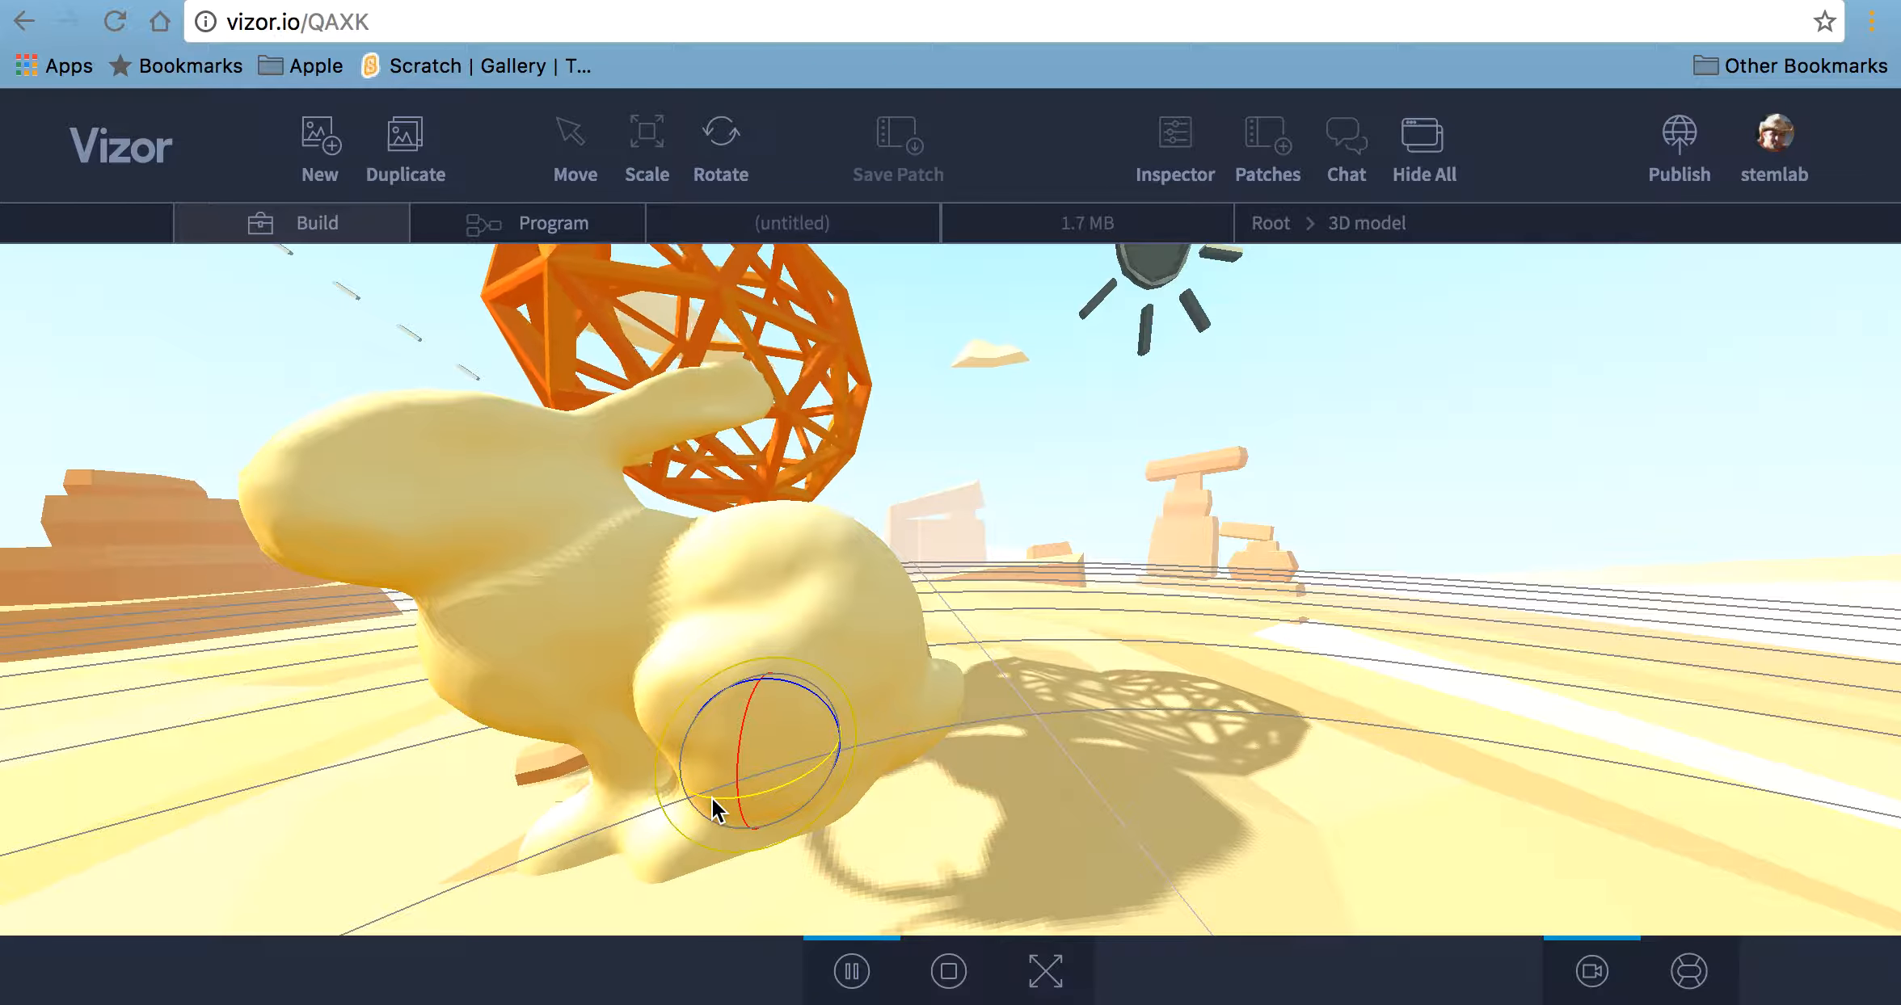
pyautogui.click(744, 803)
pyautogui.moveTo(744, 804); pyautogui.dragTo(764, 800)
pyautogui.scroll(5, 882, 796)
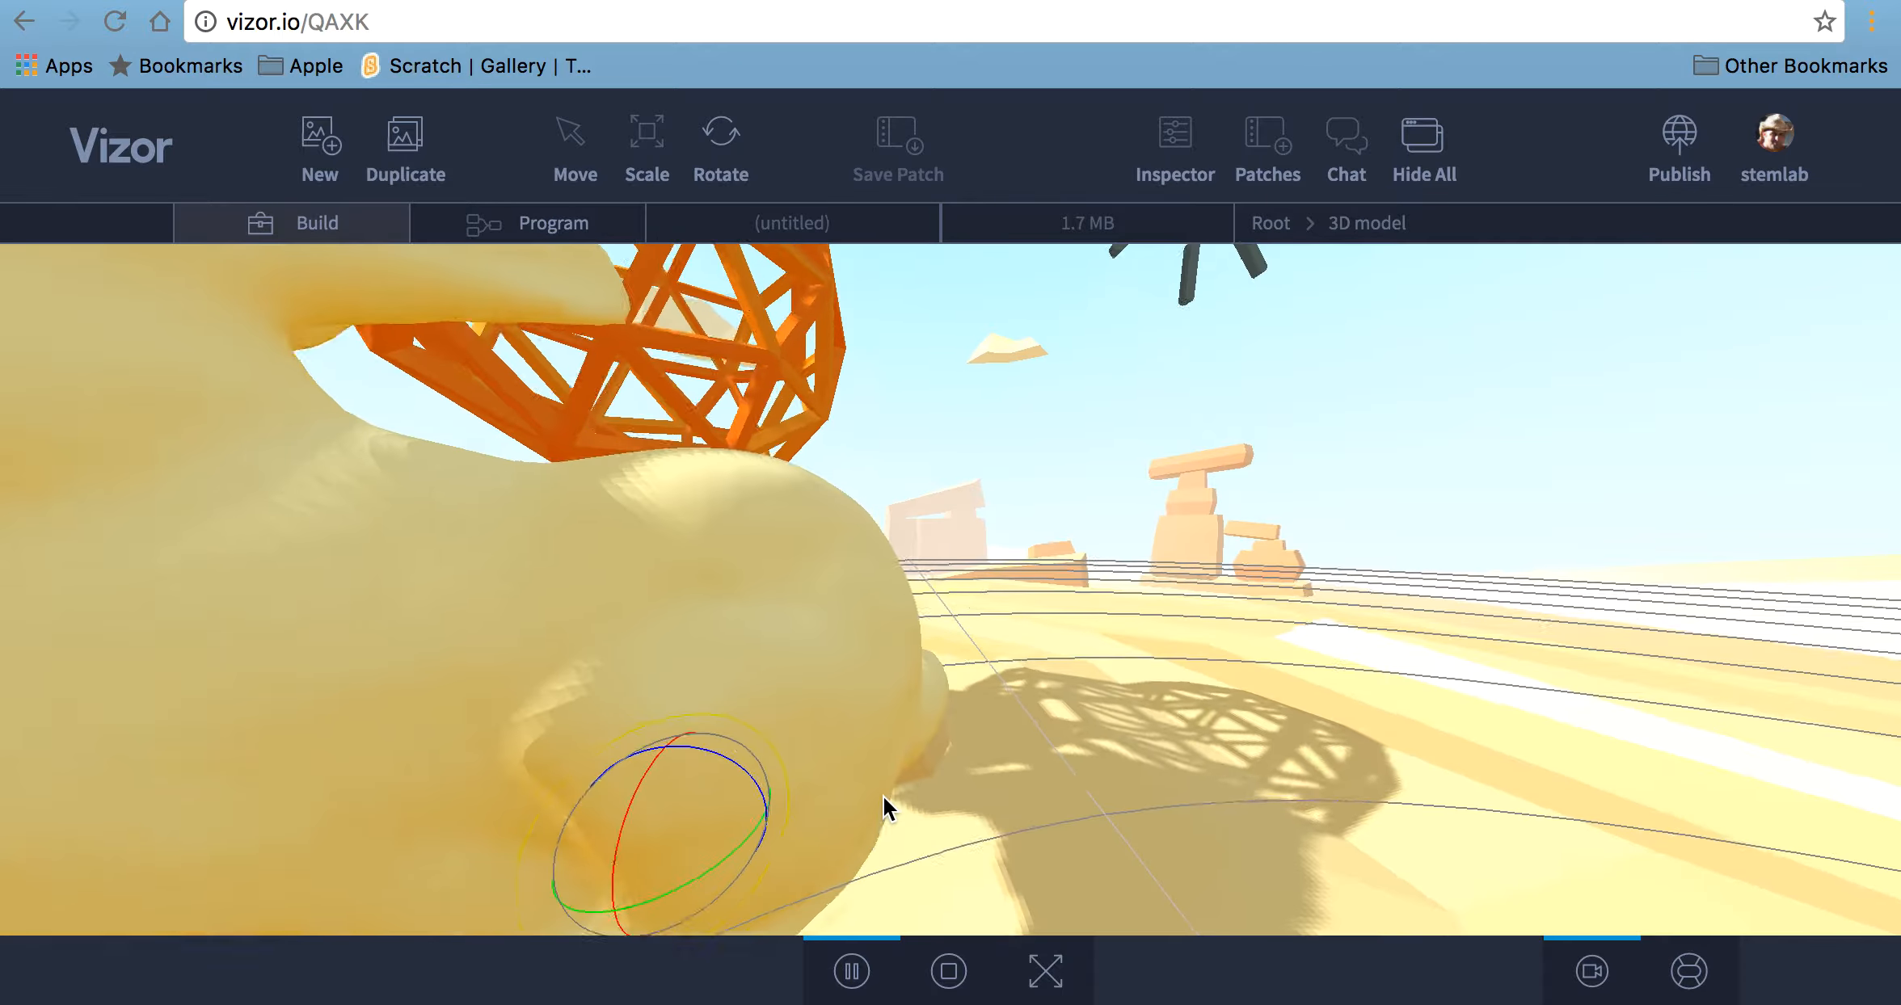
pyautogui.scroll(-10, 882, 796)
pyautogui.scroll(-3, 886, 808)
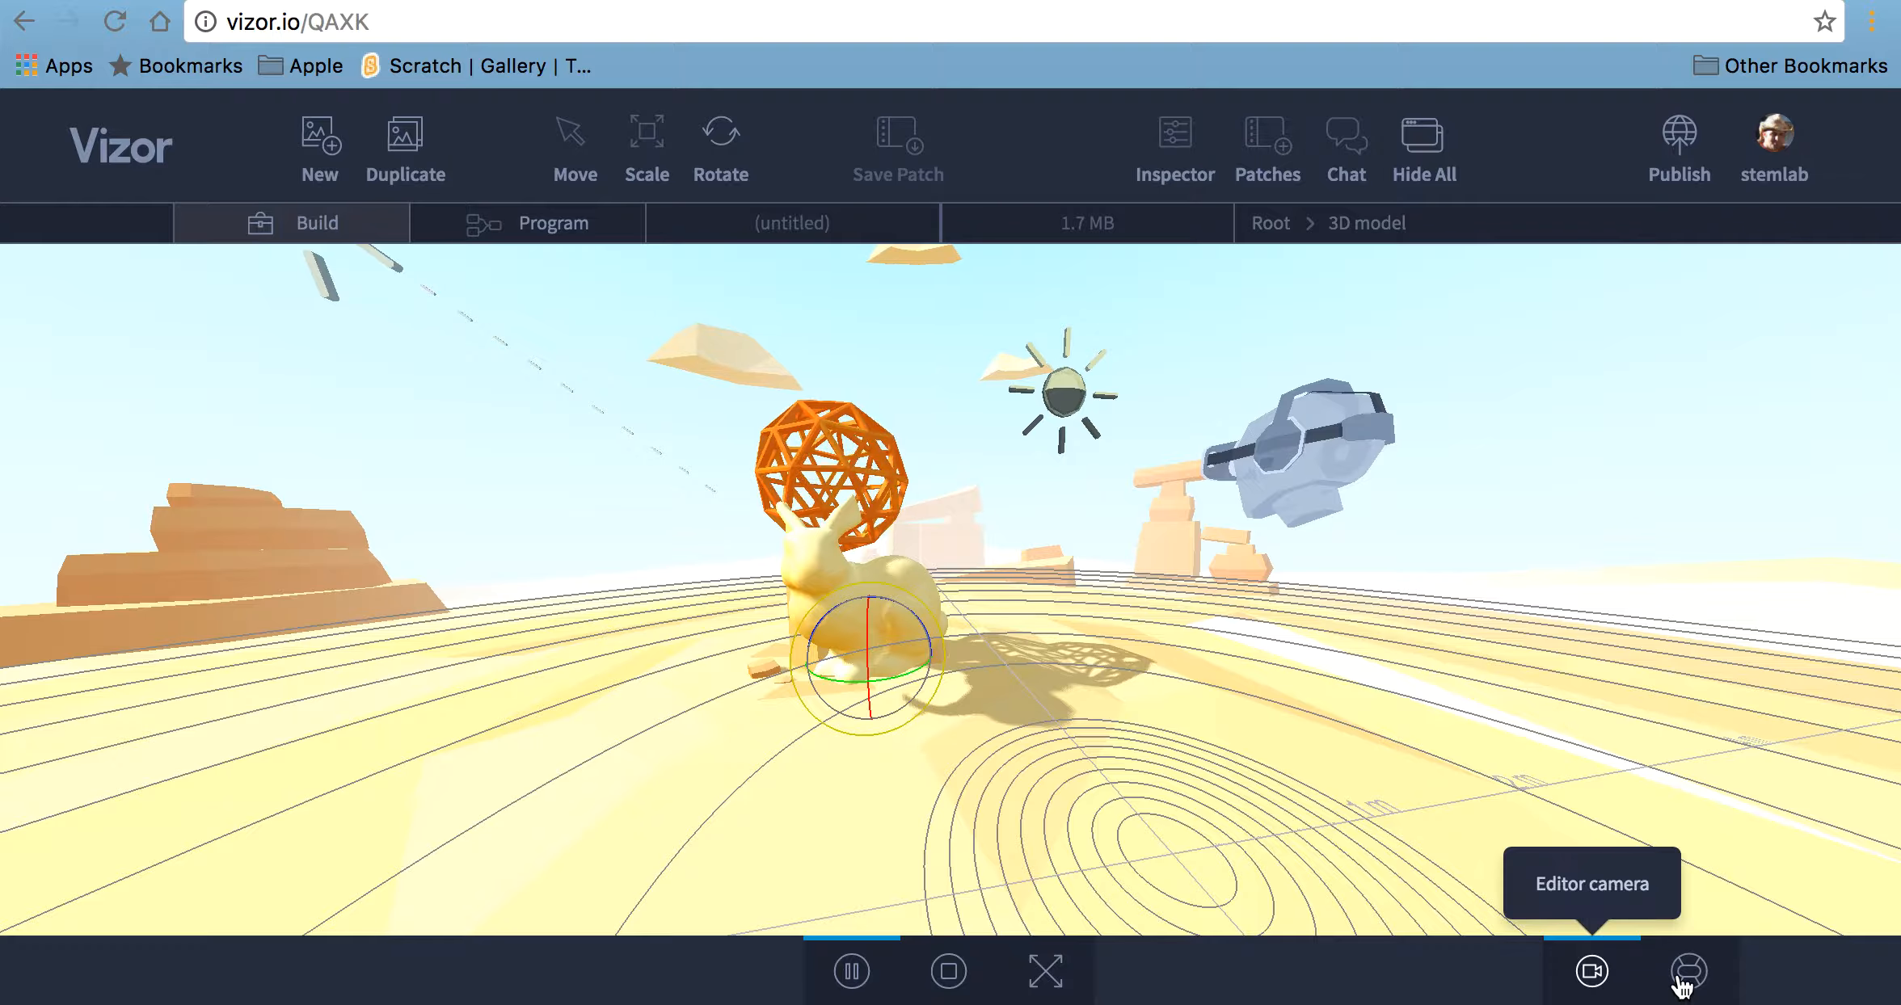
pyautogui.click(1685, 974)
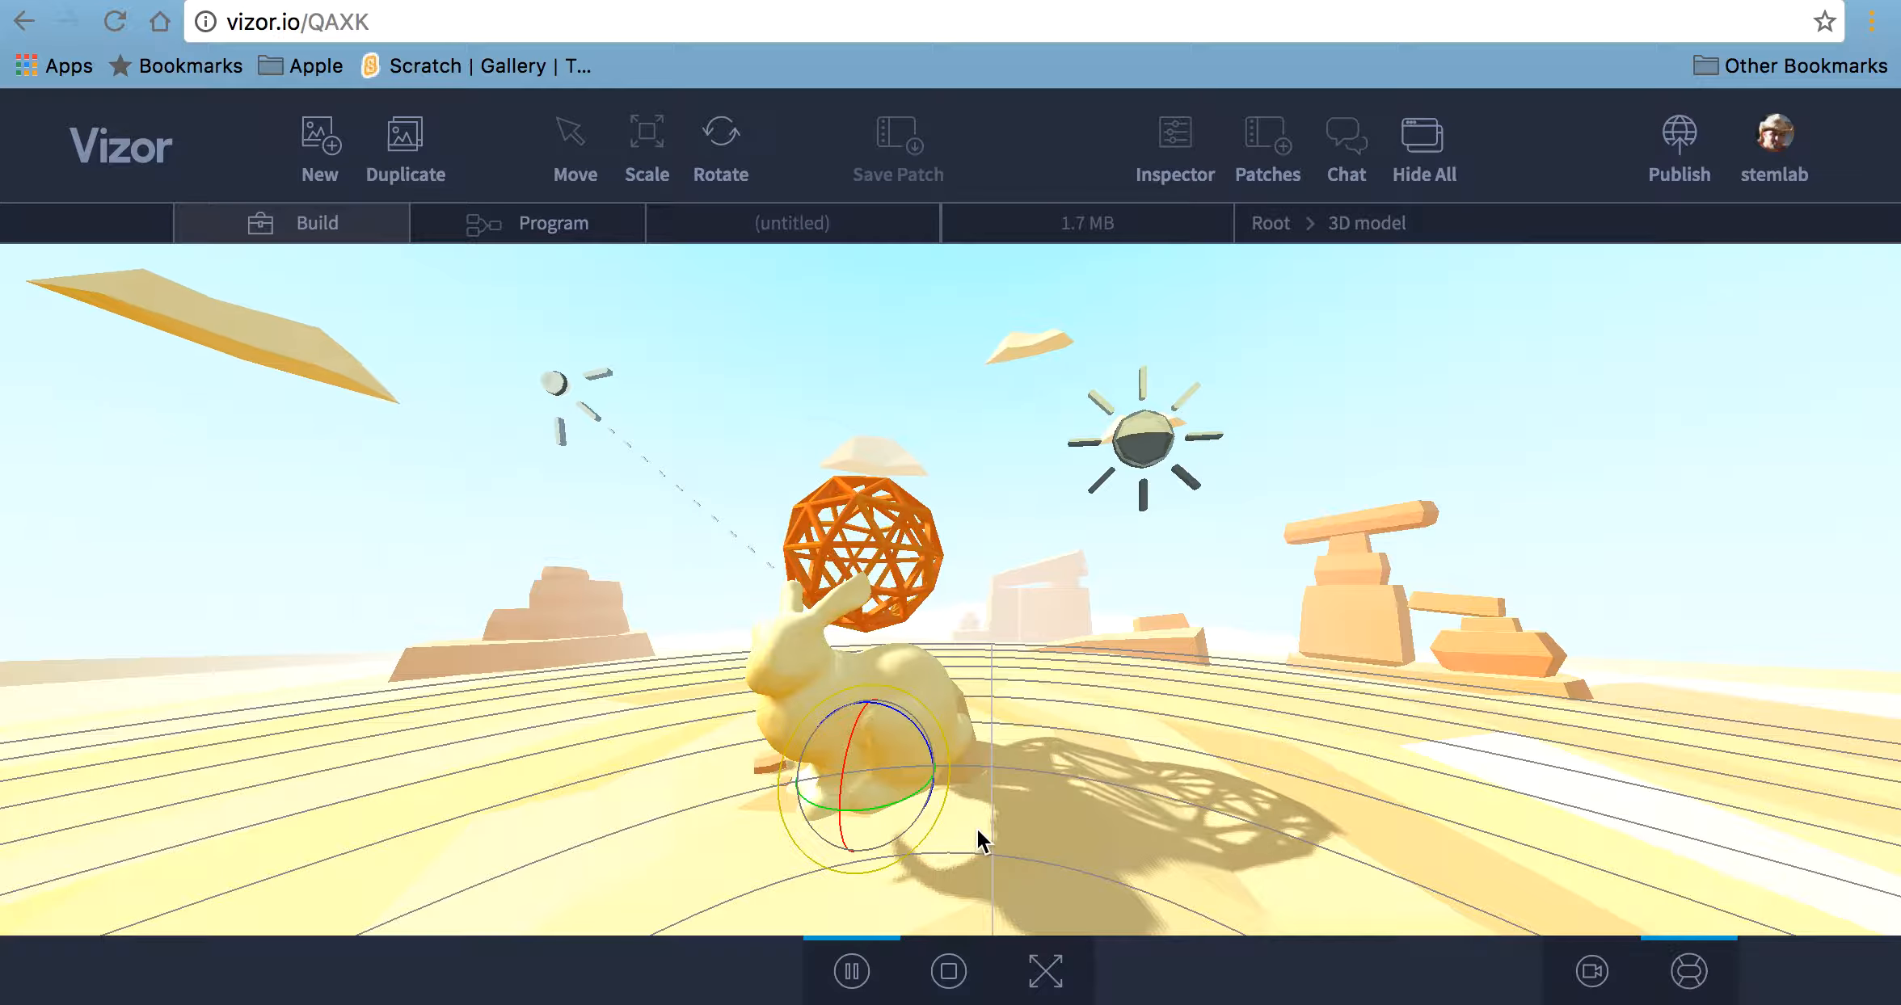
pyautogui.moveTo(894, 802); pyautogui.dragTo(917, 797)
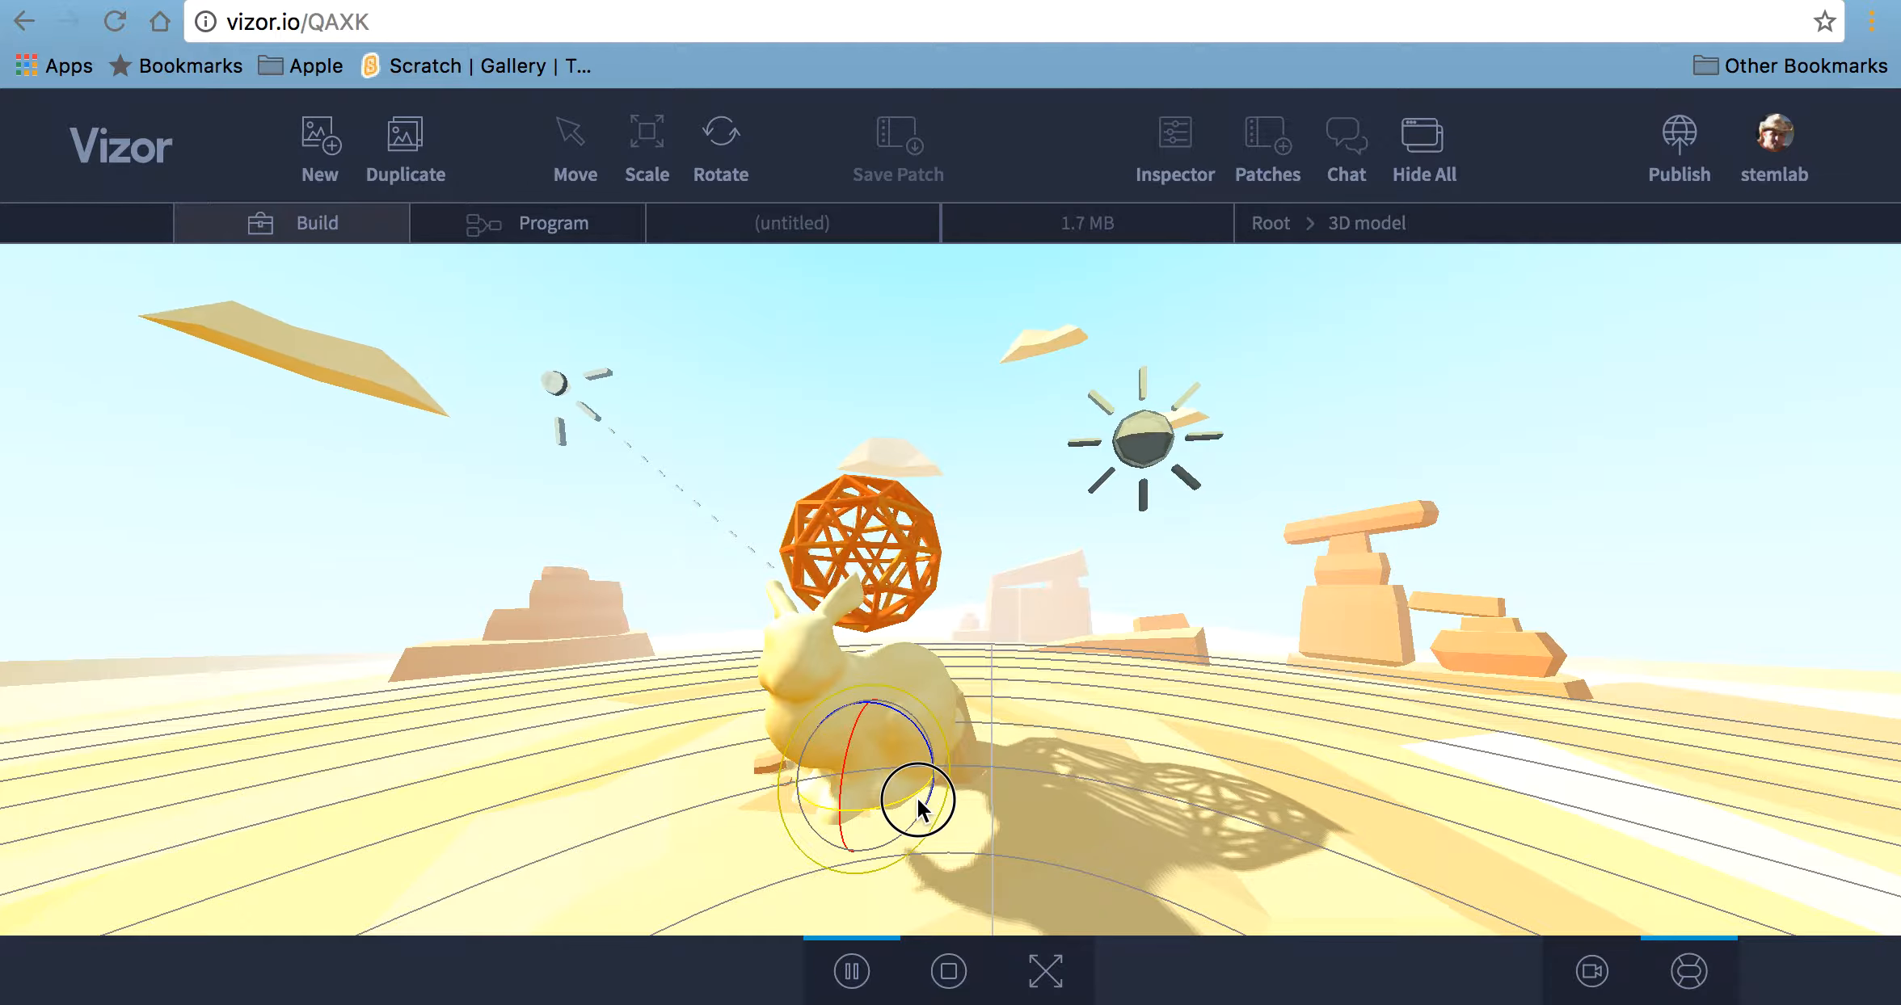
# Enlarge the rabbit uniformly a little more and lower it toward the sand
pyautogui.click(652, 165)
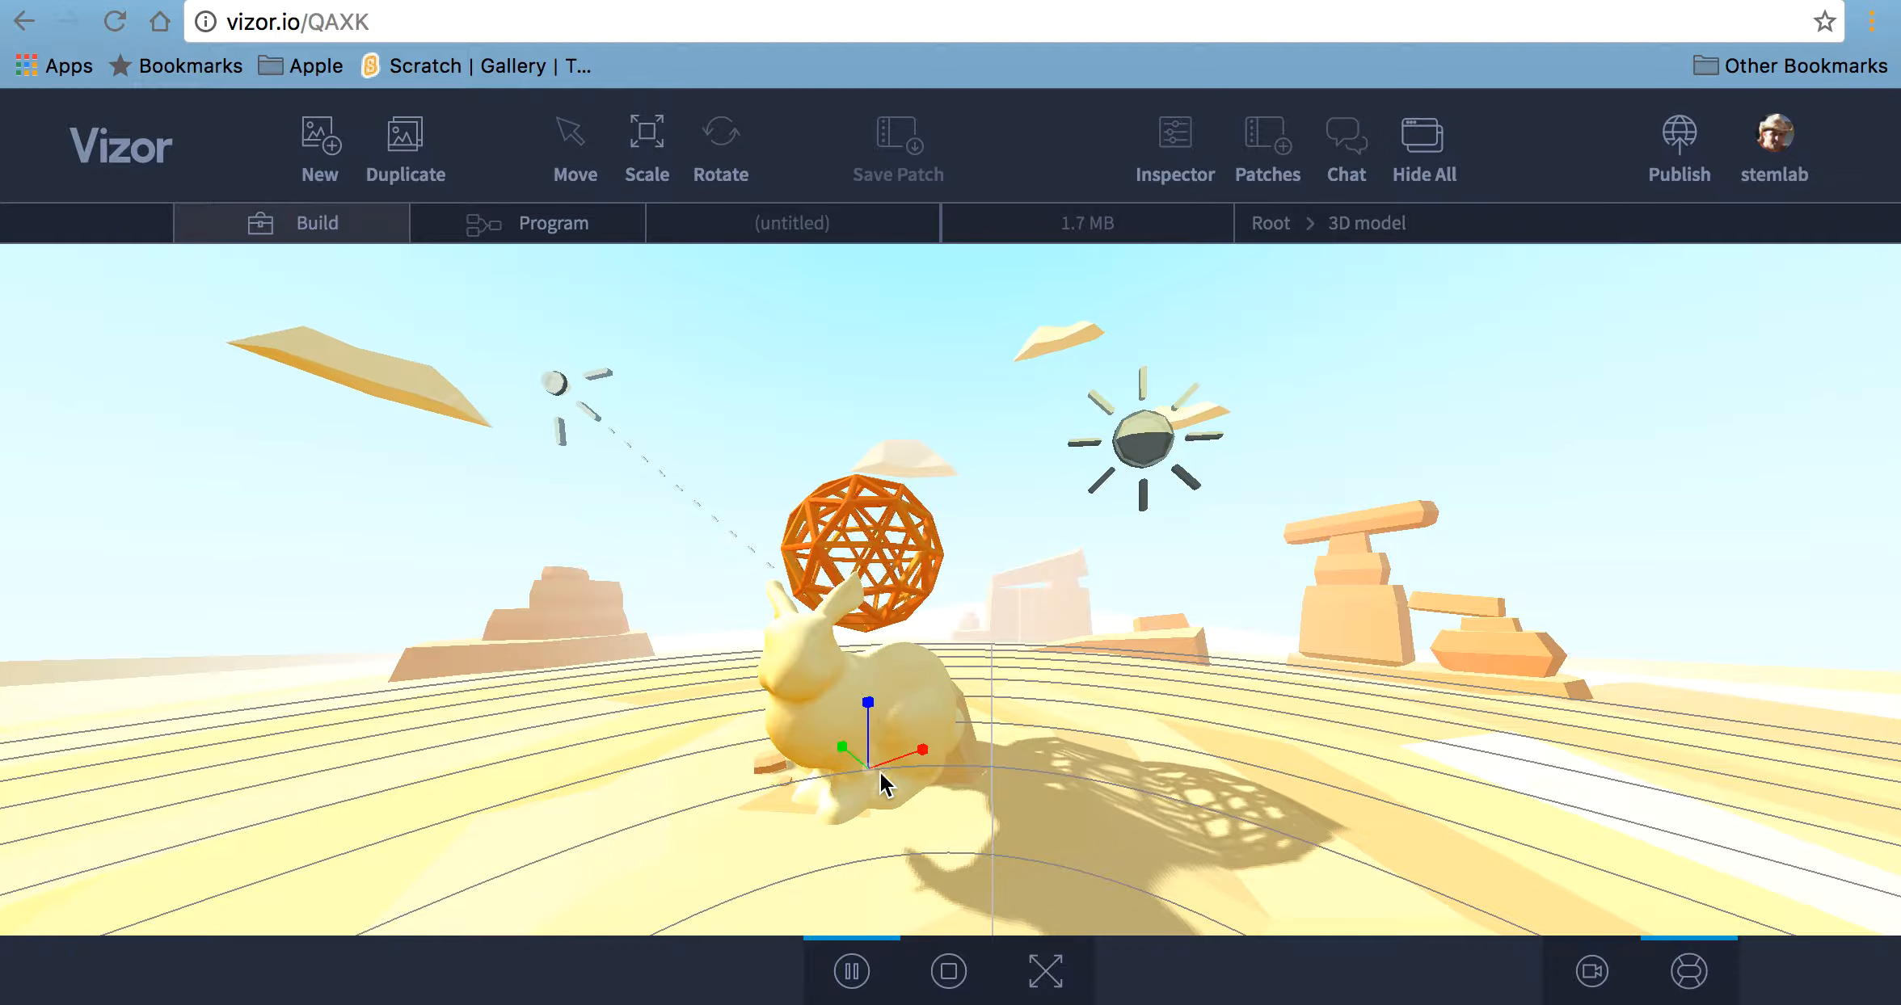
pyautogui.moveTo(865, 768); pyautogui.dragTo(888, 732)
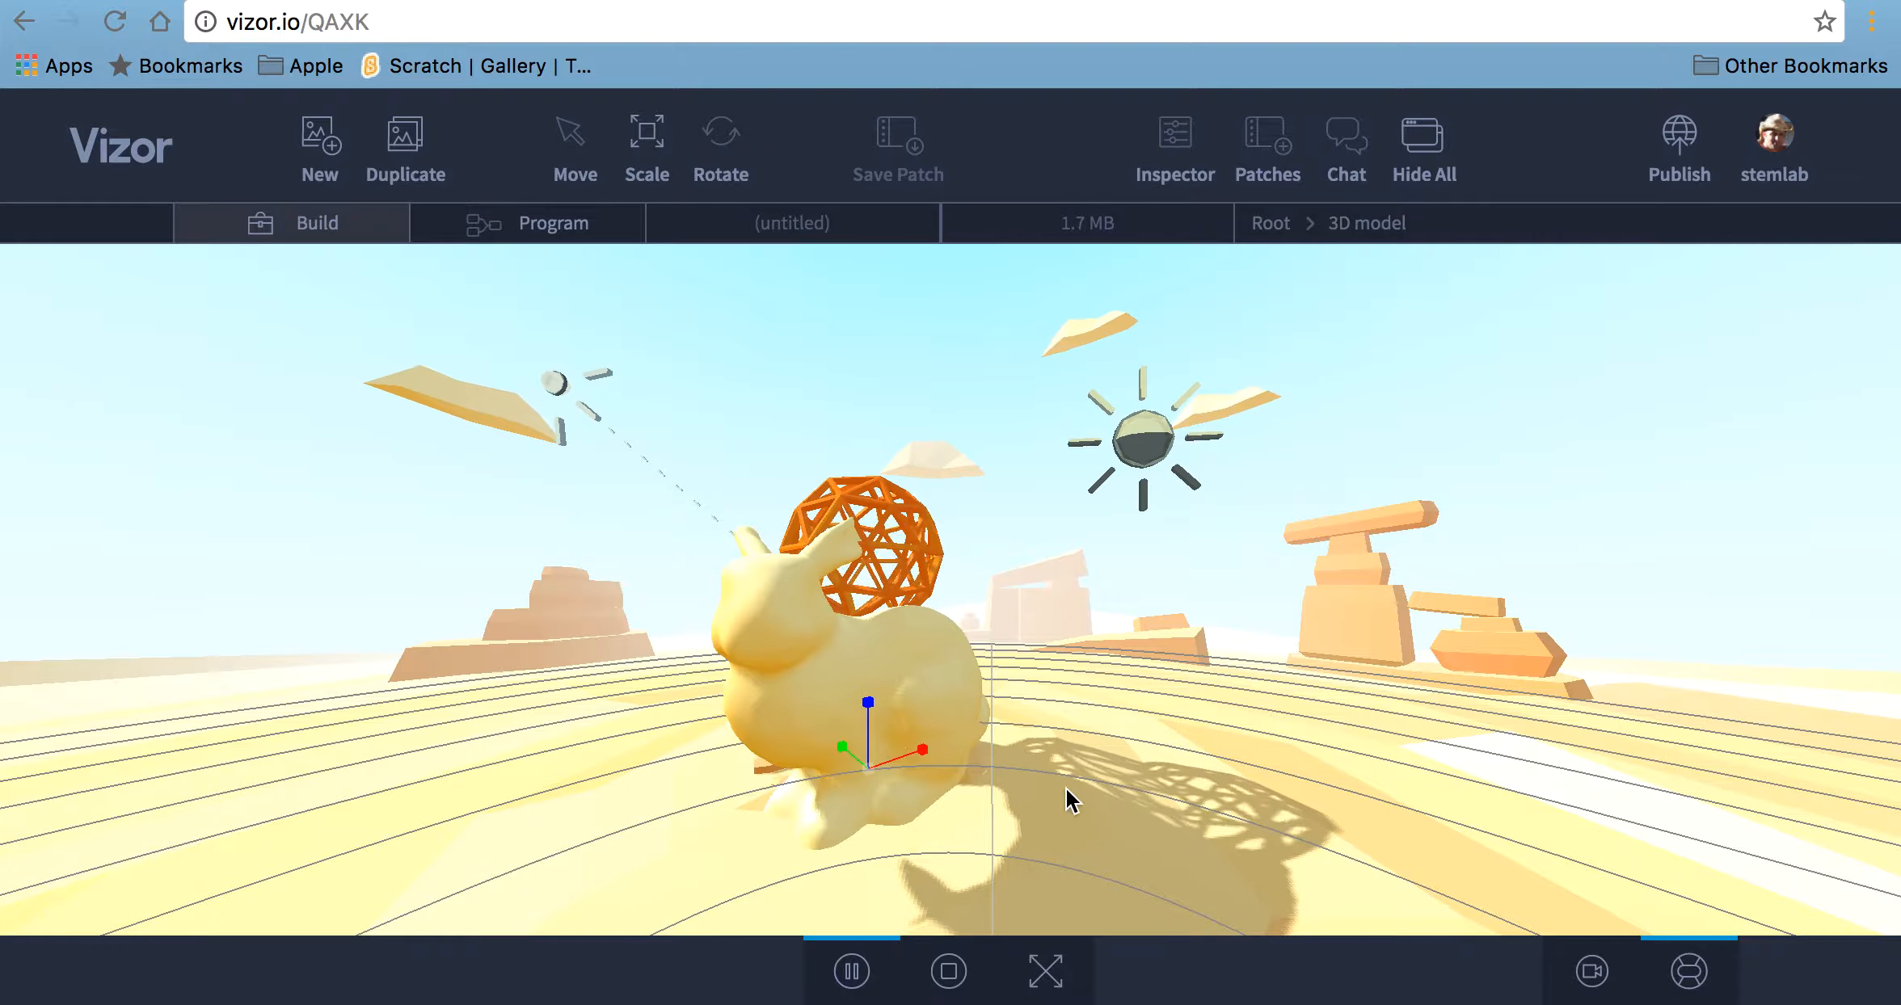
pyautogui.click(573, 144)
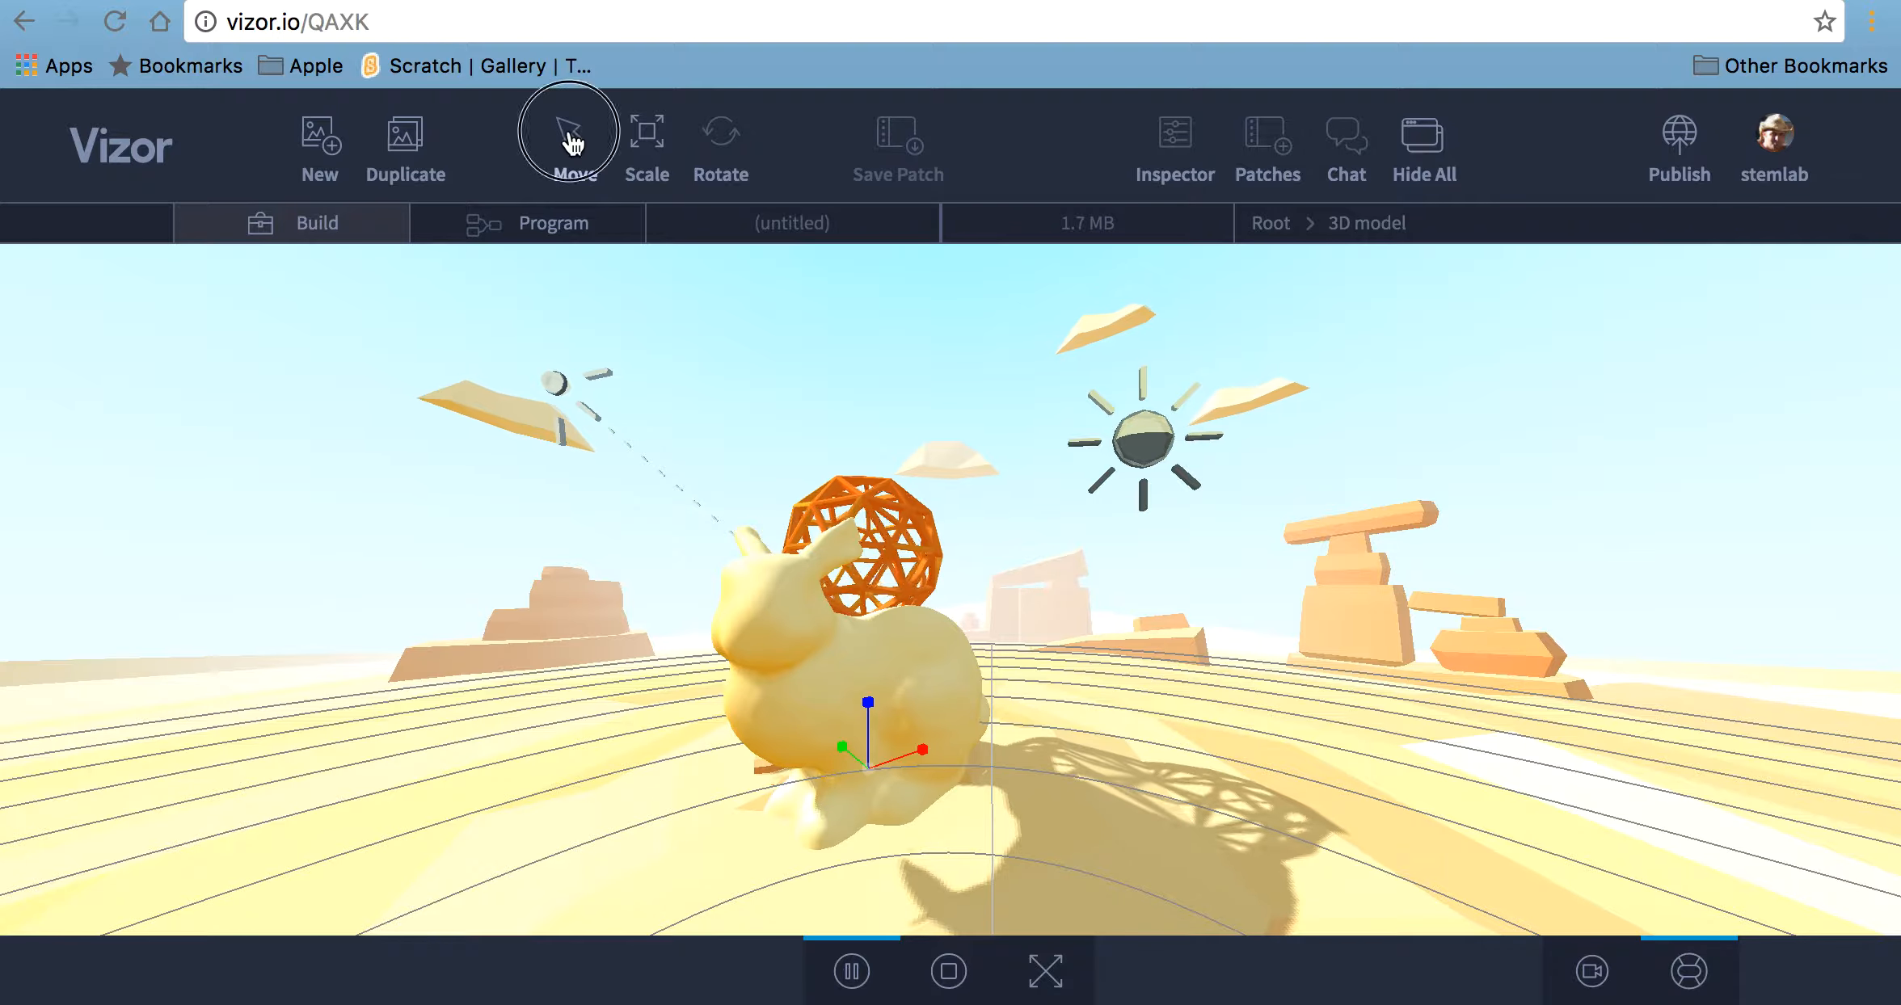
pyautogui.moveTo(867, 710); pyautogui.dragTo(867, 754)
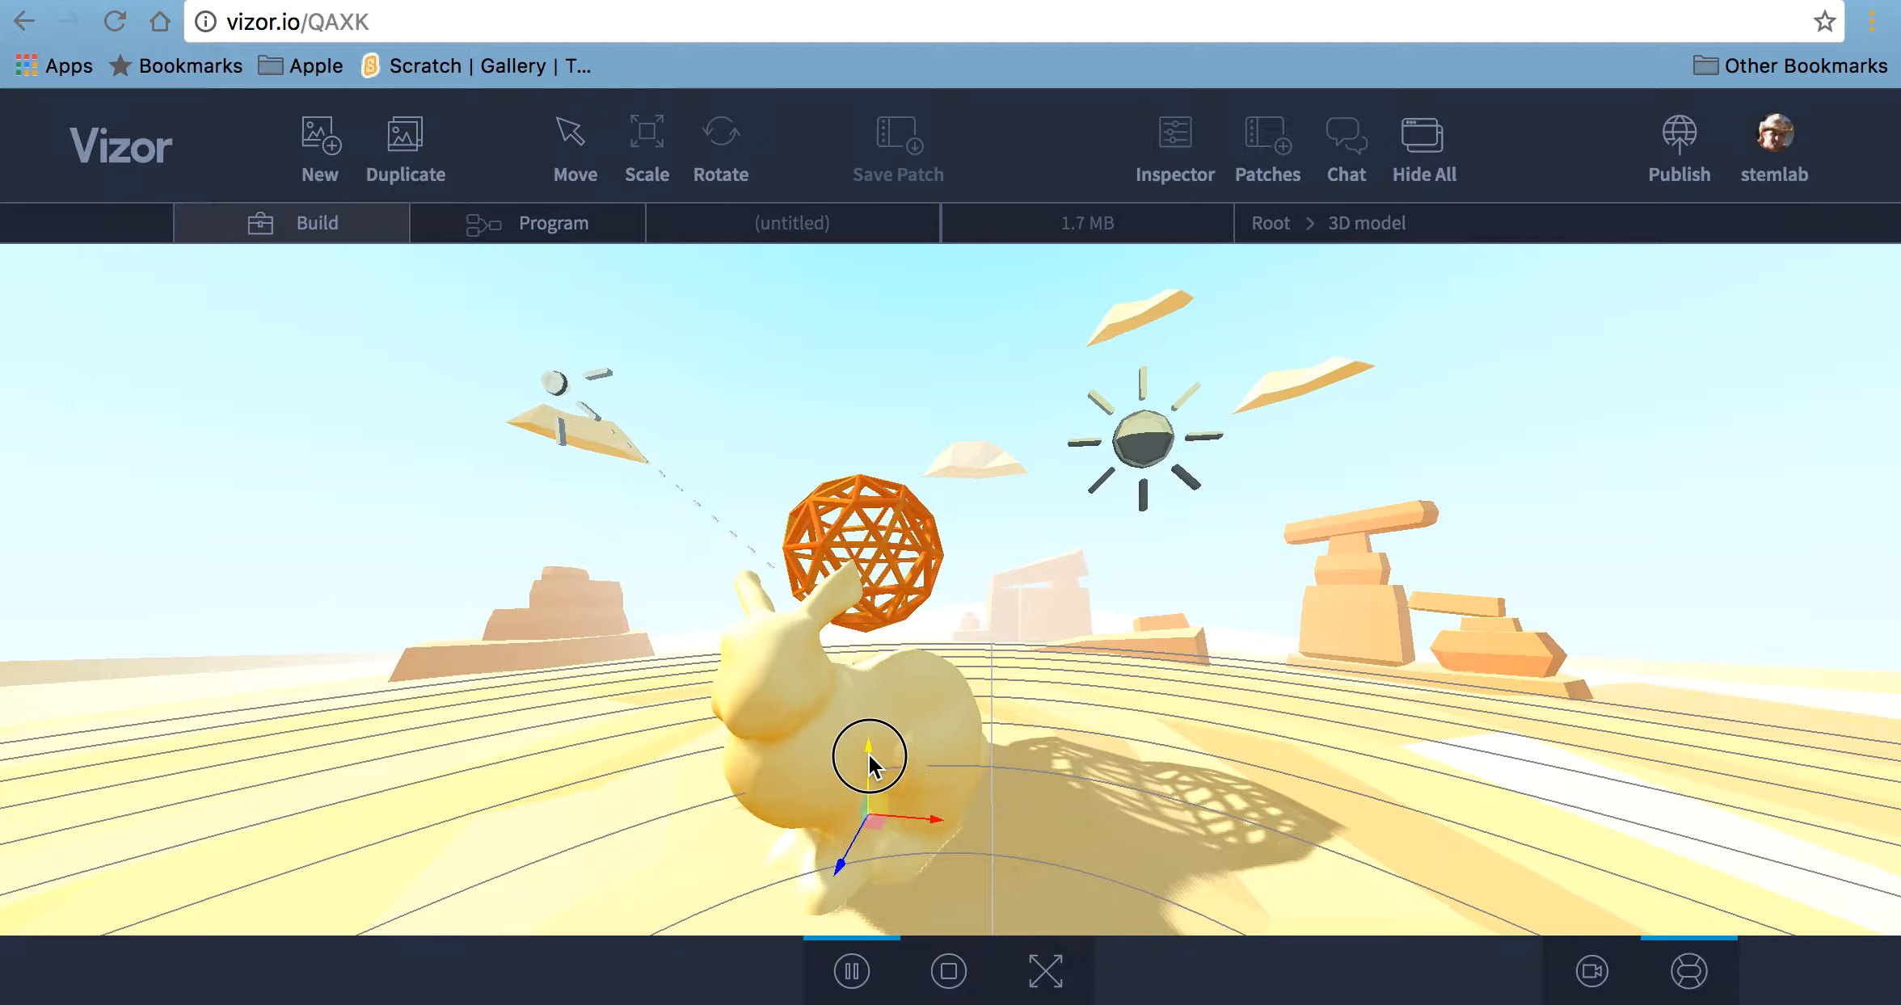
# Move the directional light closer to the VR camera and bring the sun-shaped light down to the sand beside the rabbit
pyautogui.click(1143, 757)
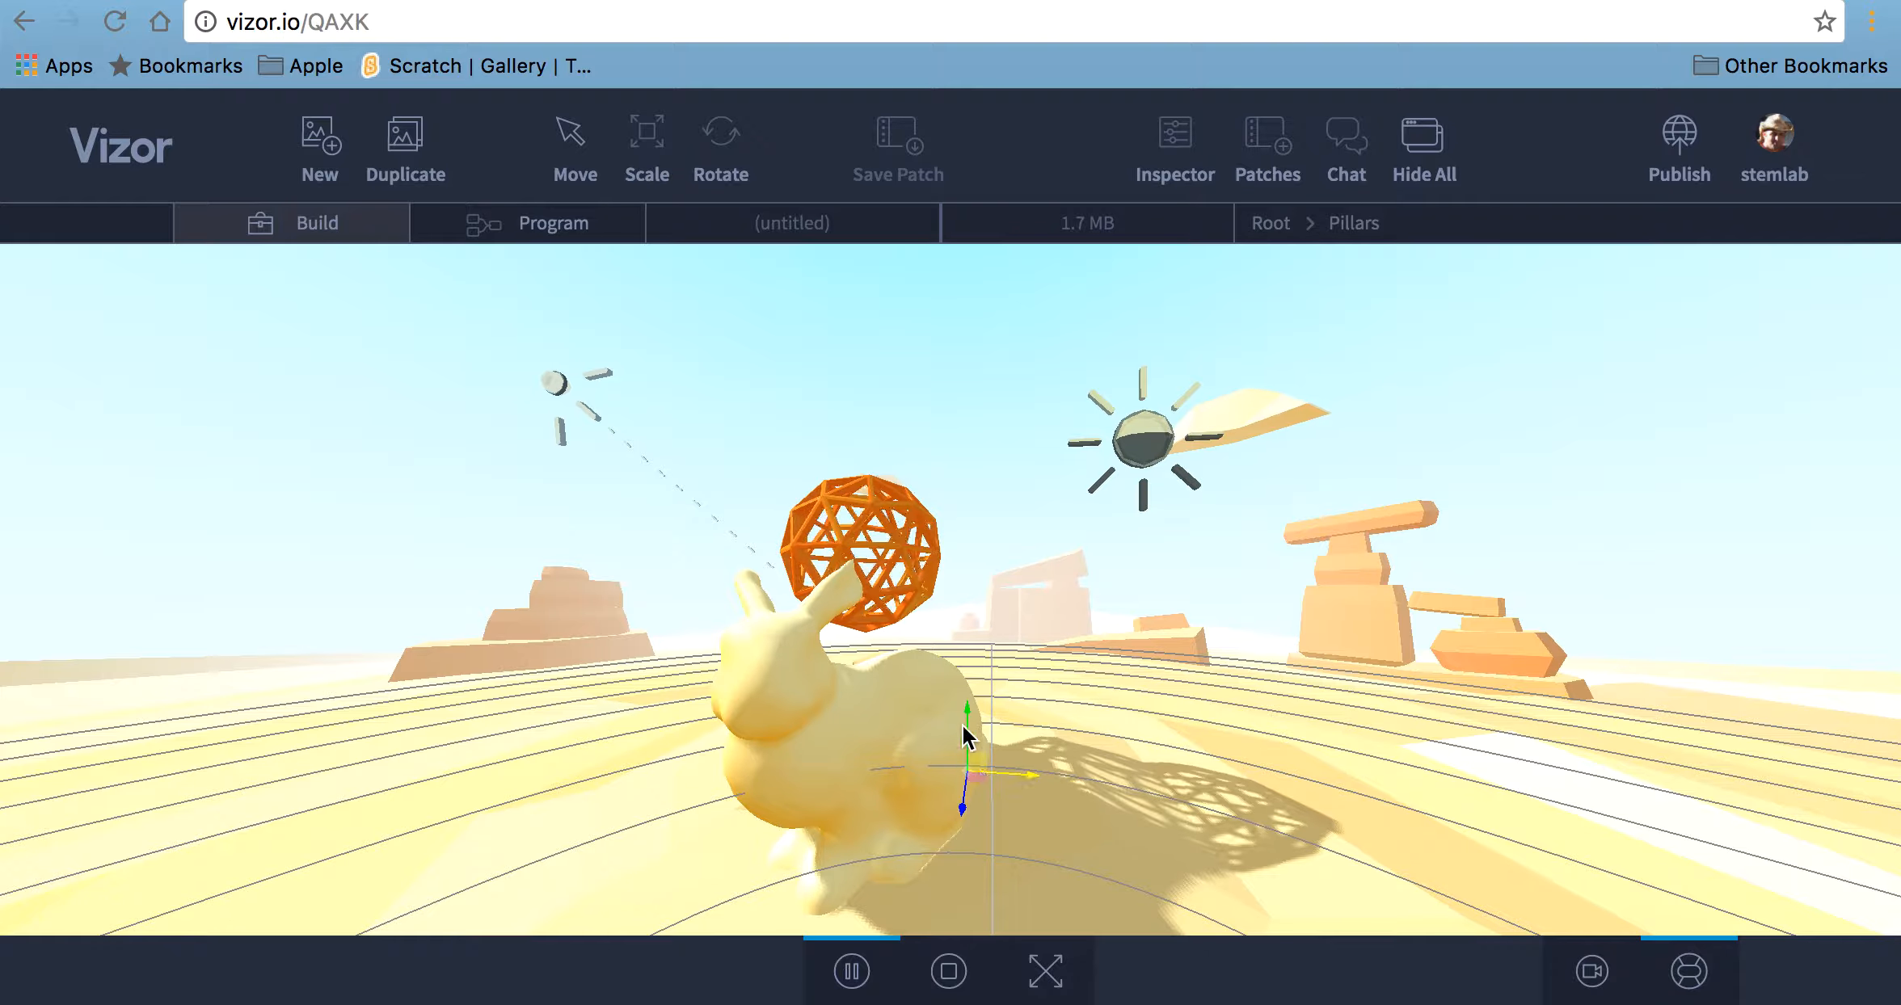
pyautogui.click(551, 385)
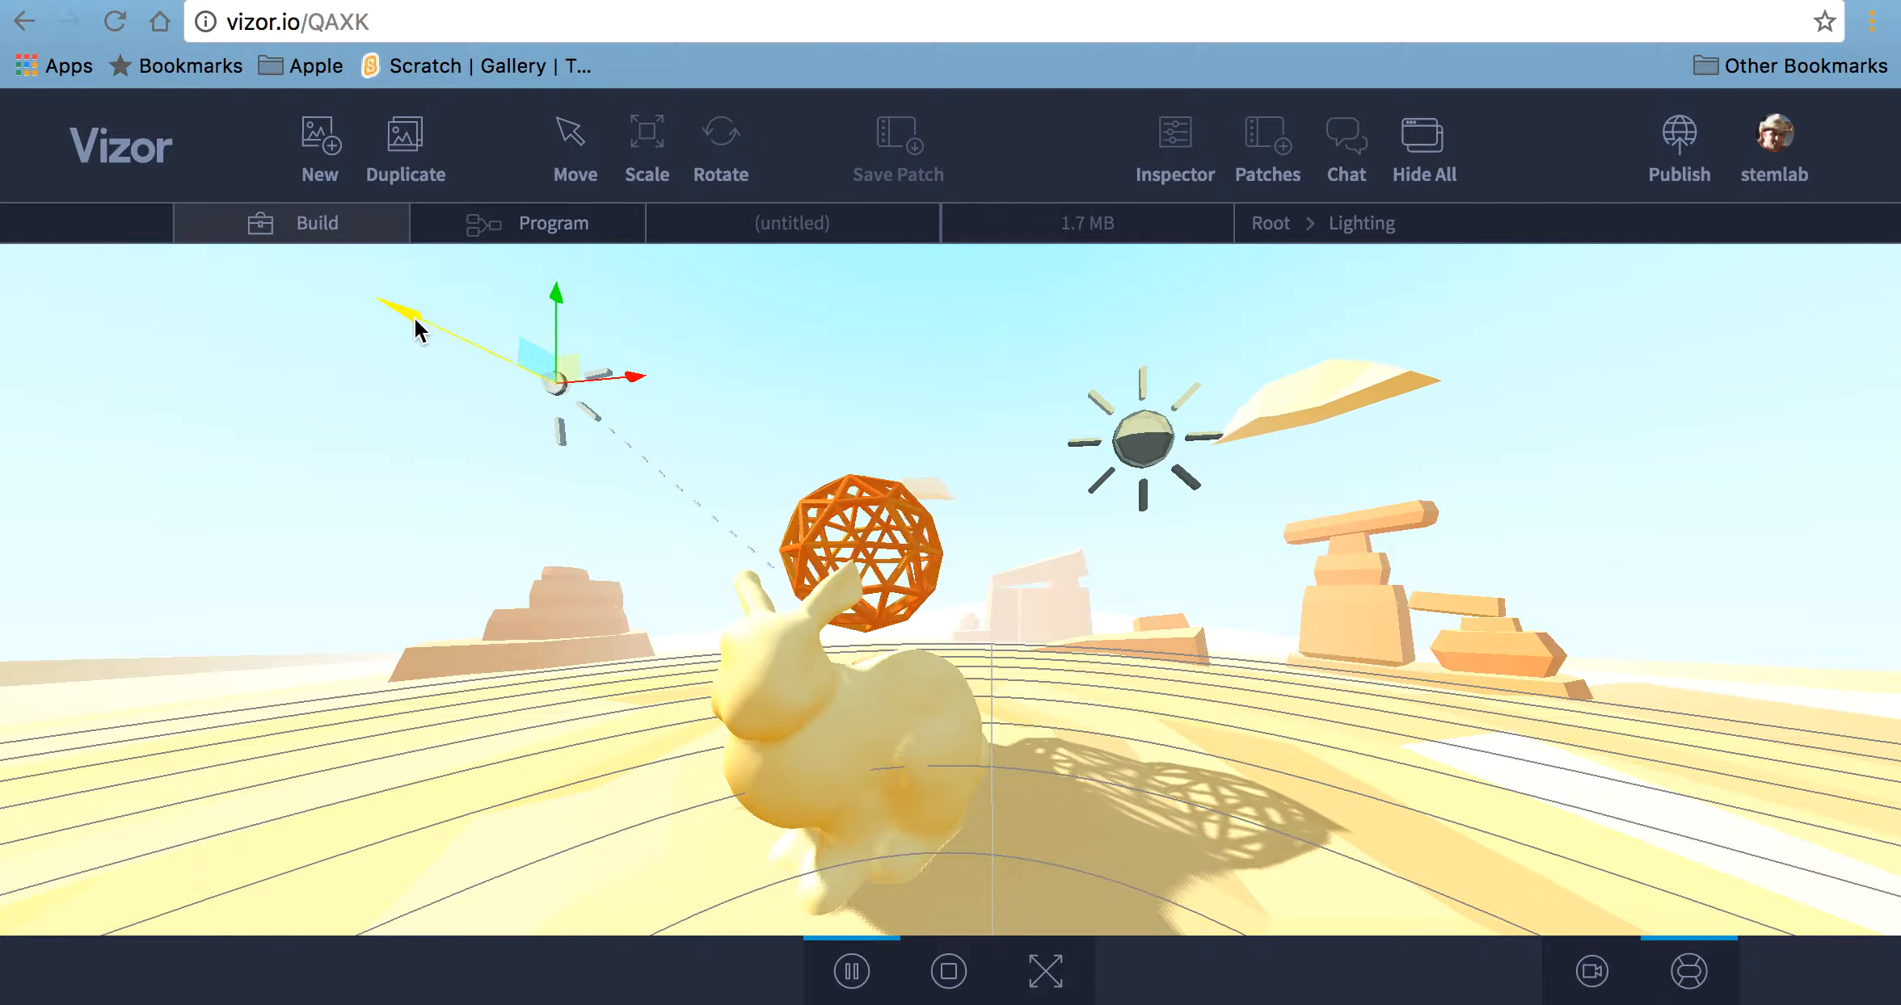
pyautogui.moveTo(415, 316); pyautogui.dragTo(9, 394)
pyautogui.click(1146, 440)
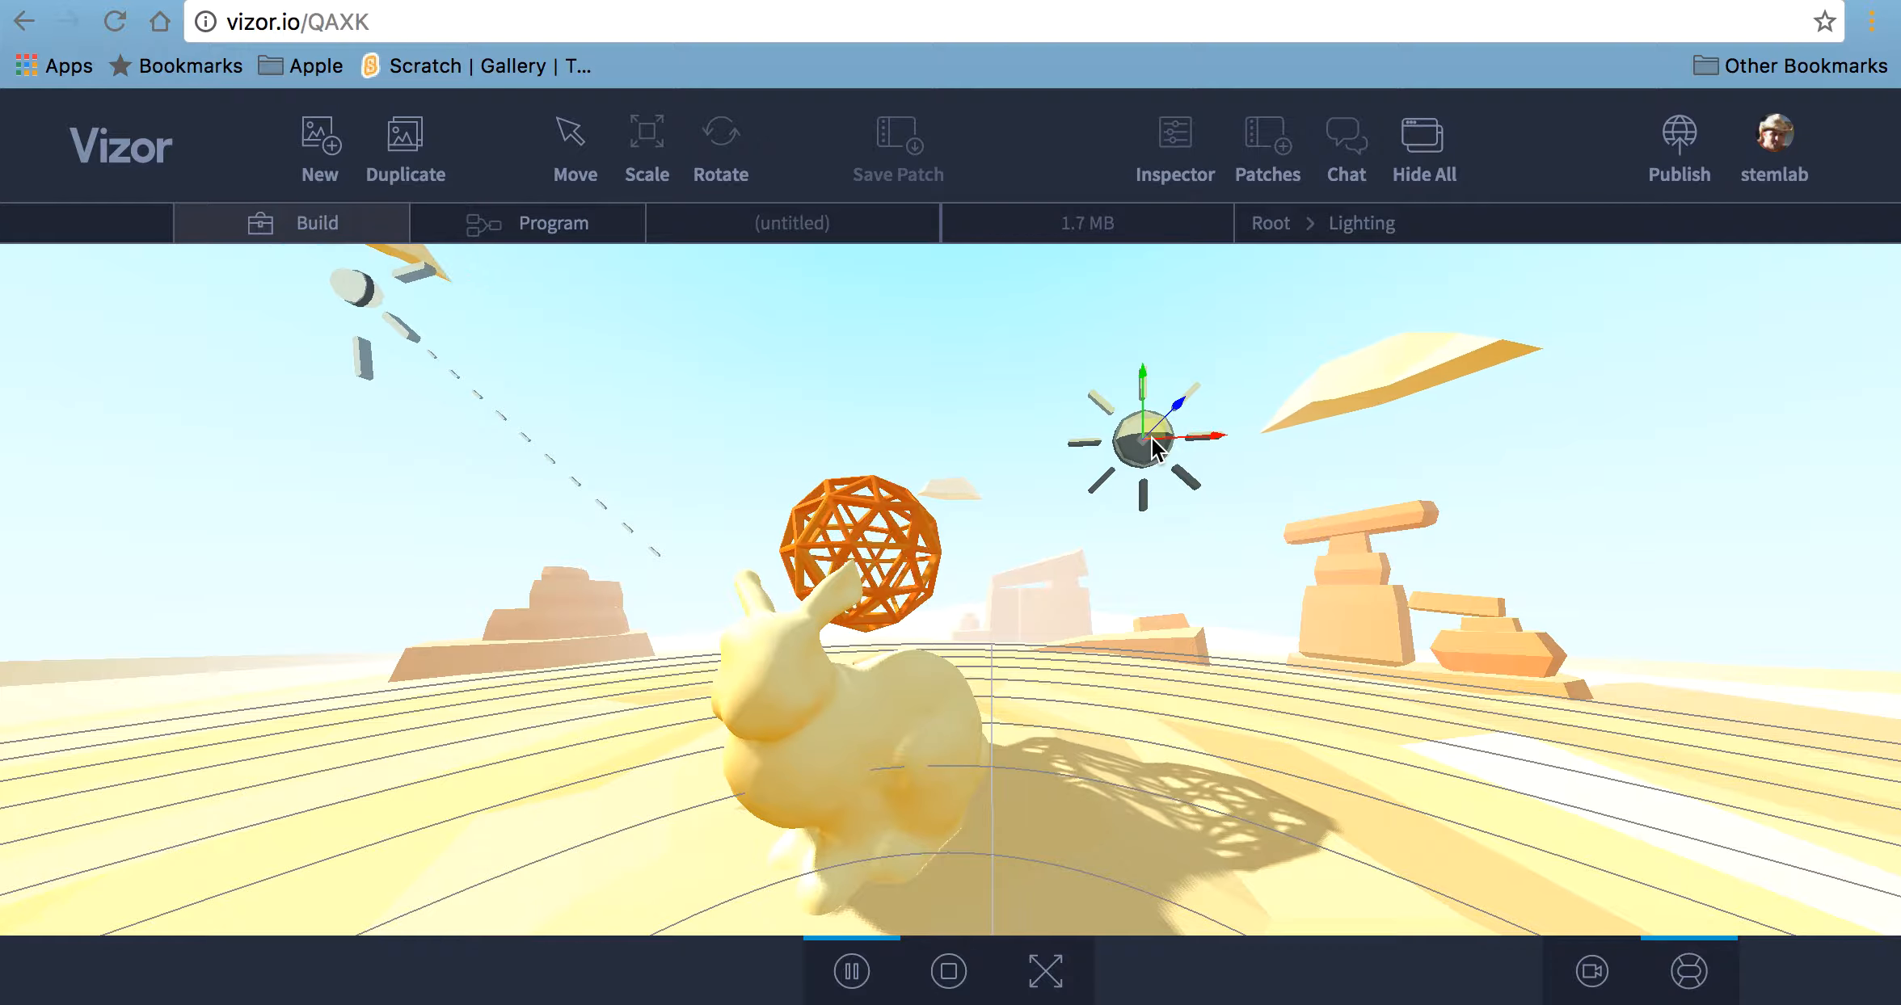
pyautogui.moveTo(1148, 443); pyautogui.dragTo(1313, 820)
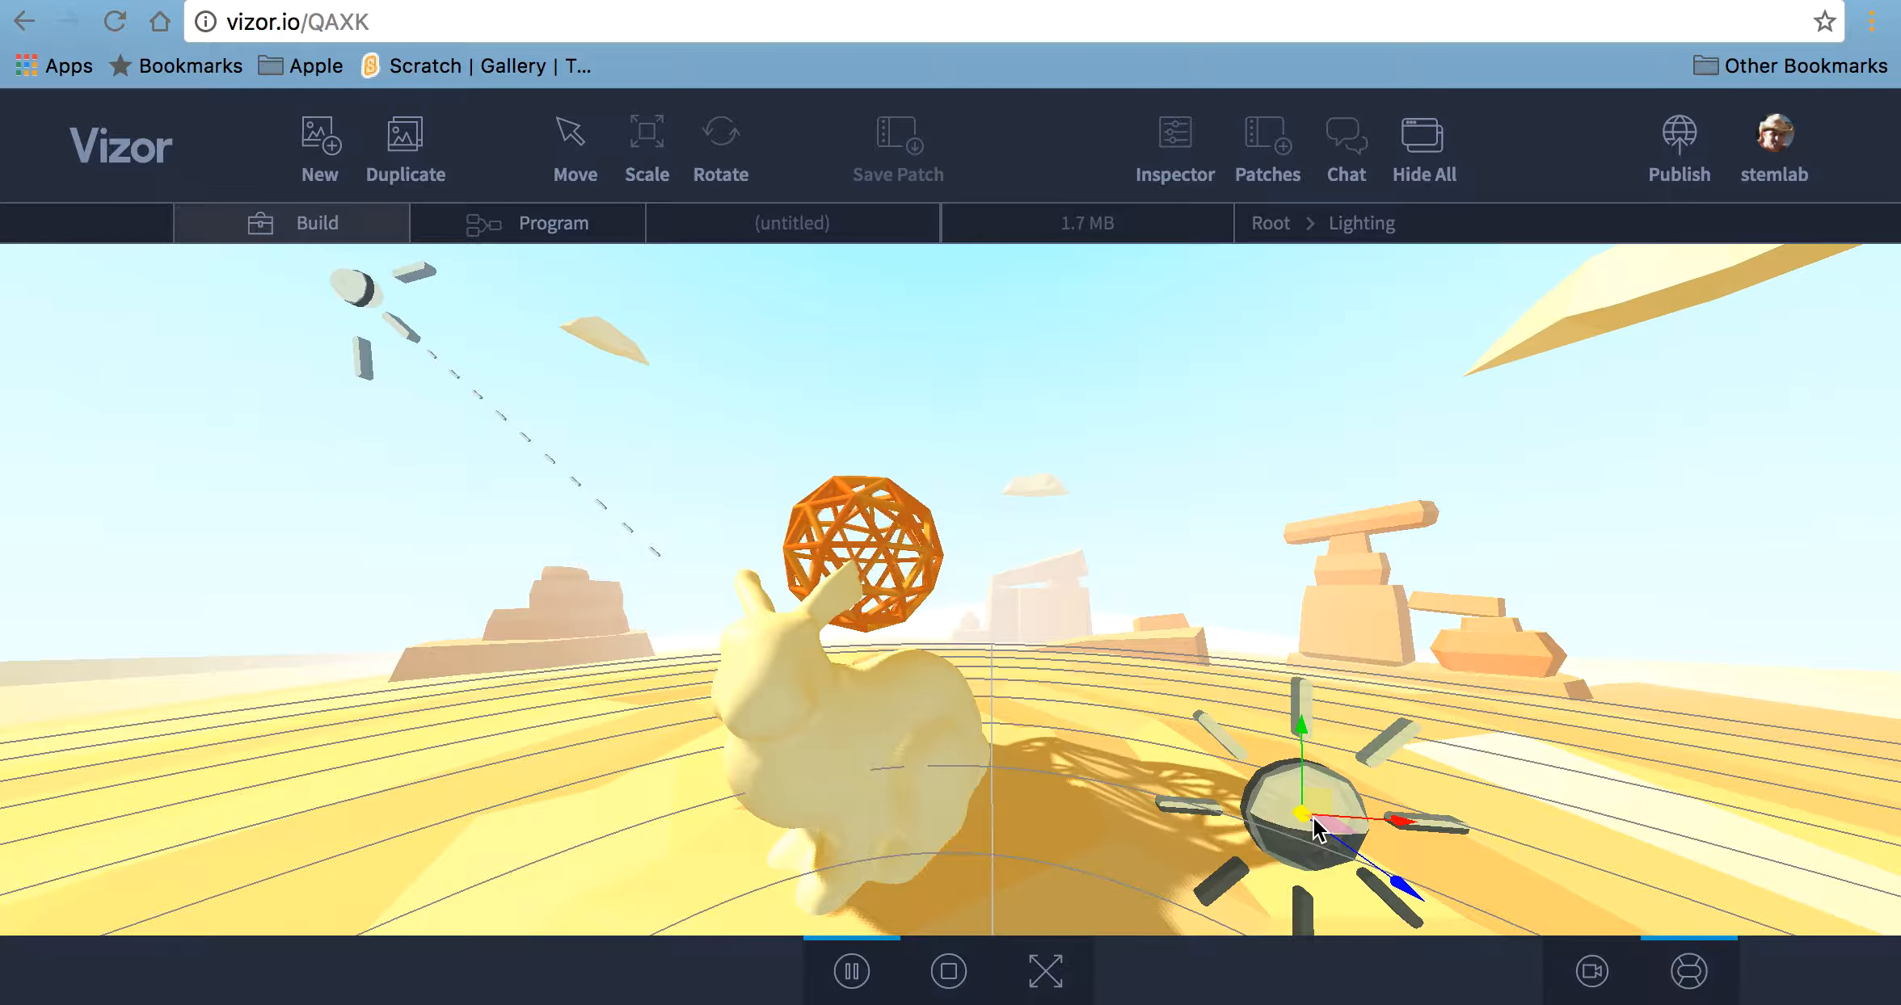
# Import the portrait image into the scene as a textured plane and move it between the rabbit and the sun-shaped light
pyautogui.click(1265, 576)
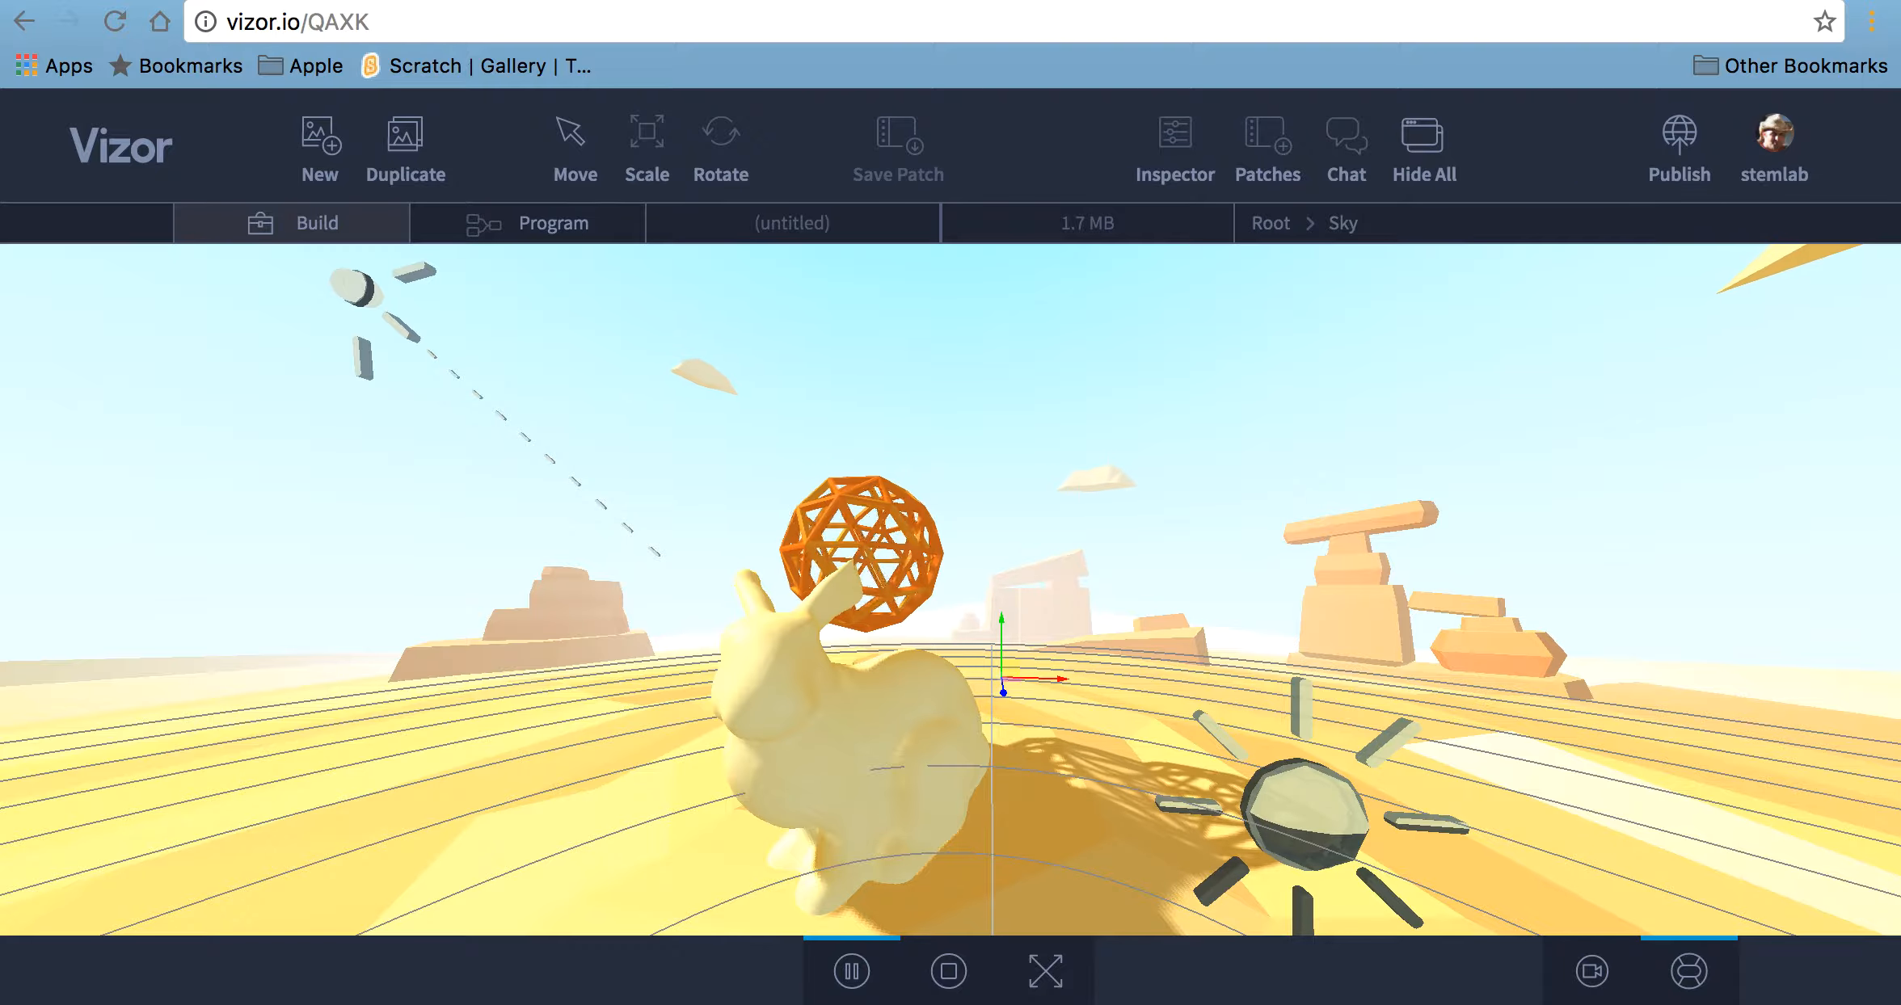
pyautogui.moveTo(1891, 533); pyautogui.dragTo(1129, 628)
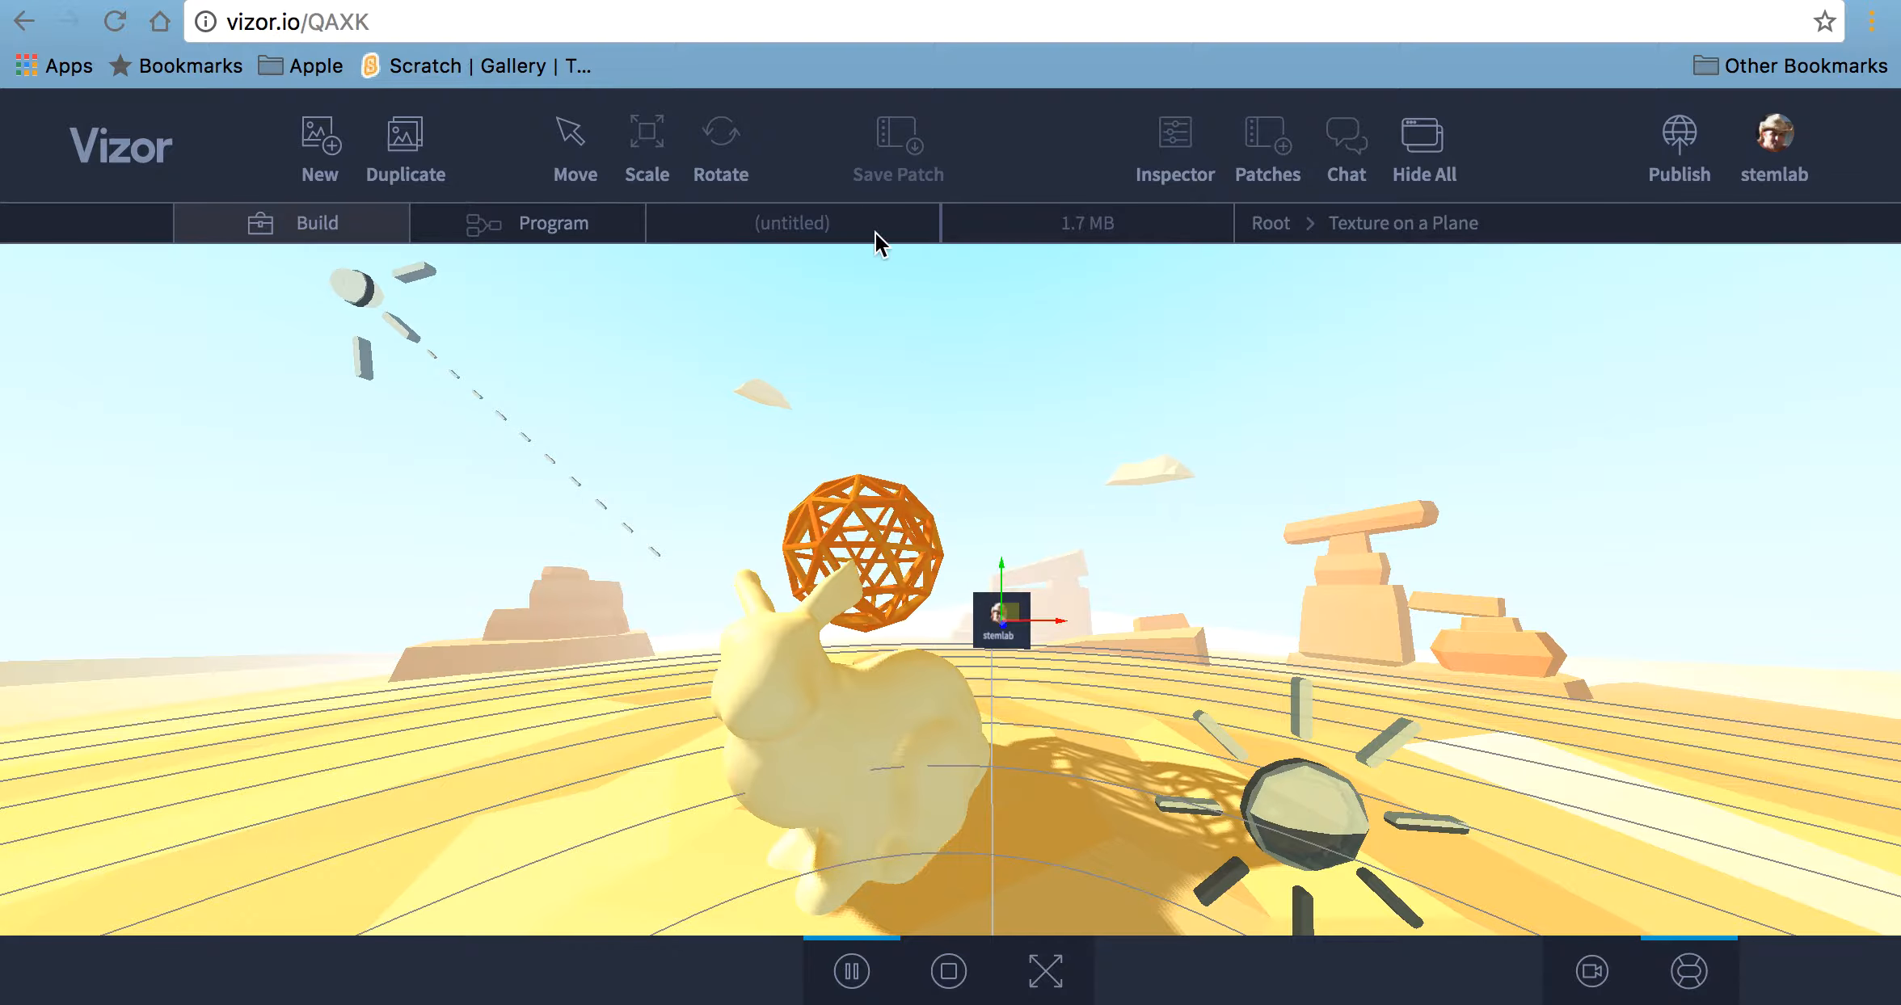
pyautogui.click(558, 142)
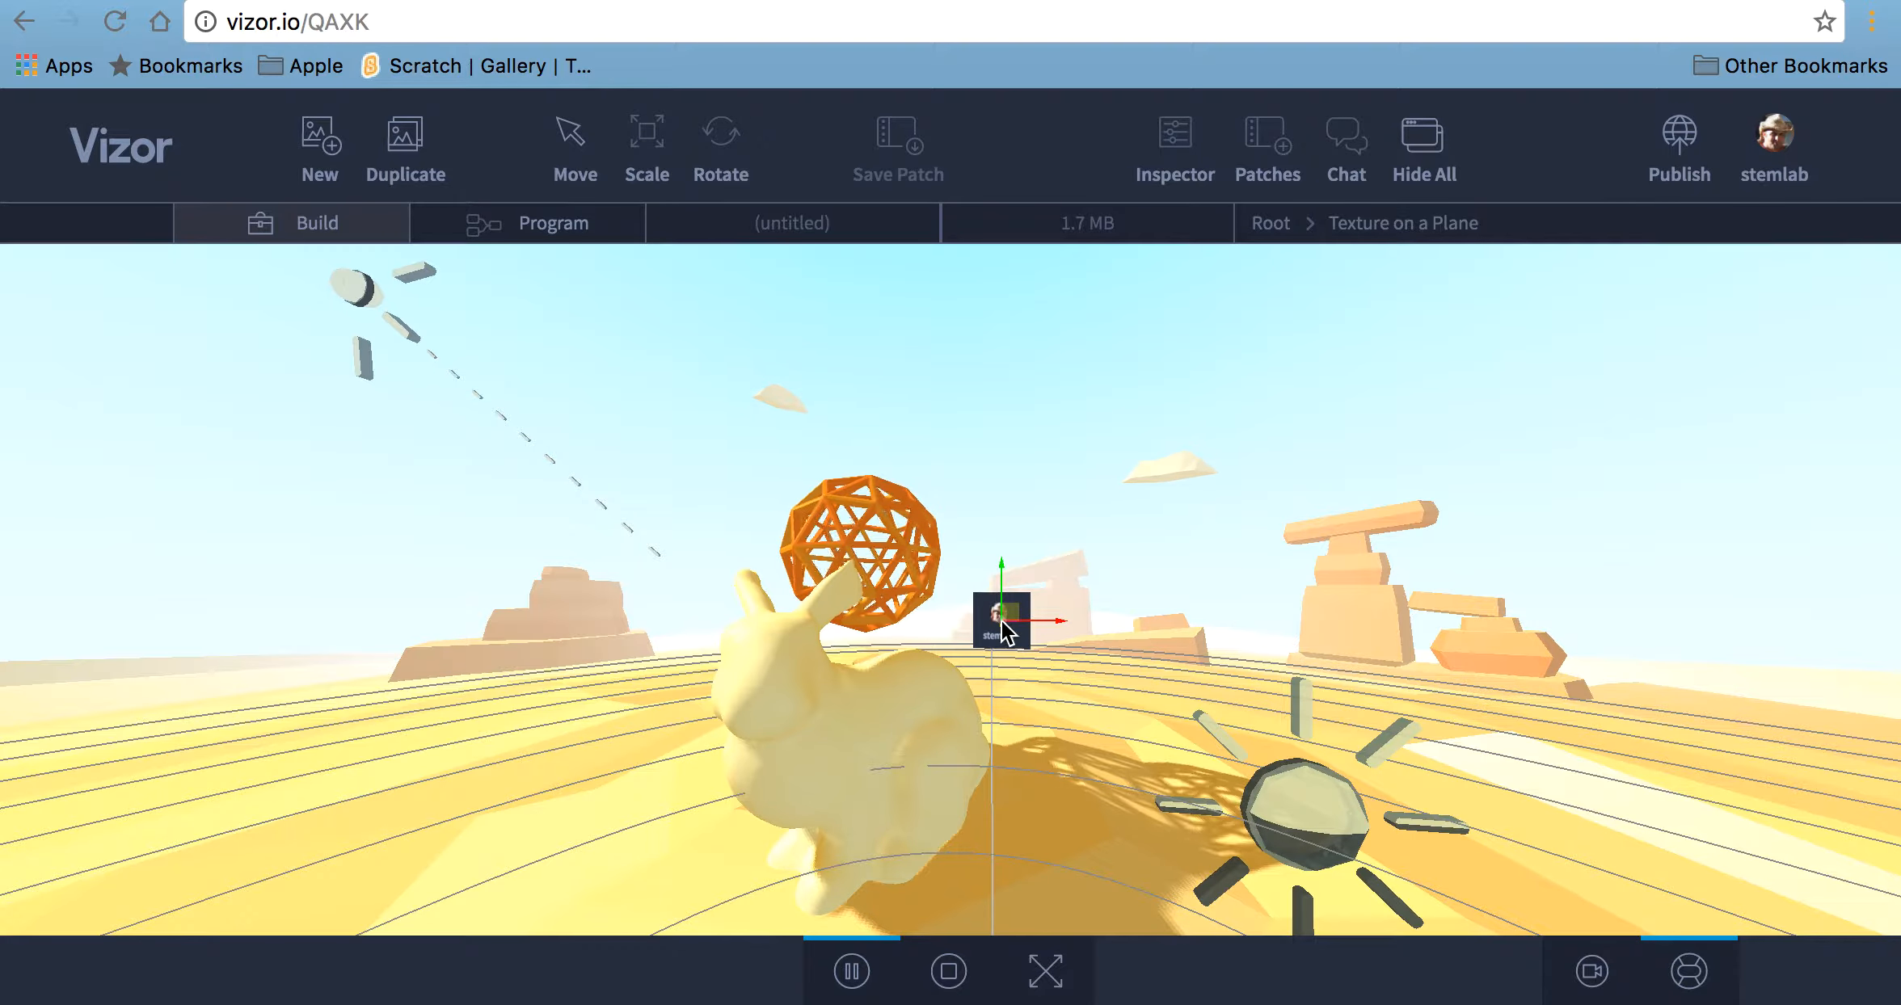
pyautogui.moveTo(1007, 624); pyautogui.dragTo(1111, 711)
# Enlarge the portrait image plane to nearly the rabbit's height and raise it slightly above the sand
pyautogui.click(650, 153)
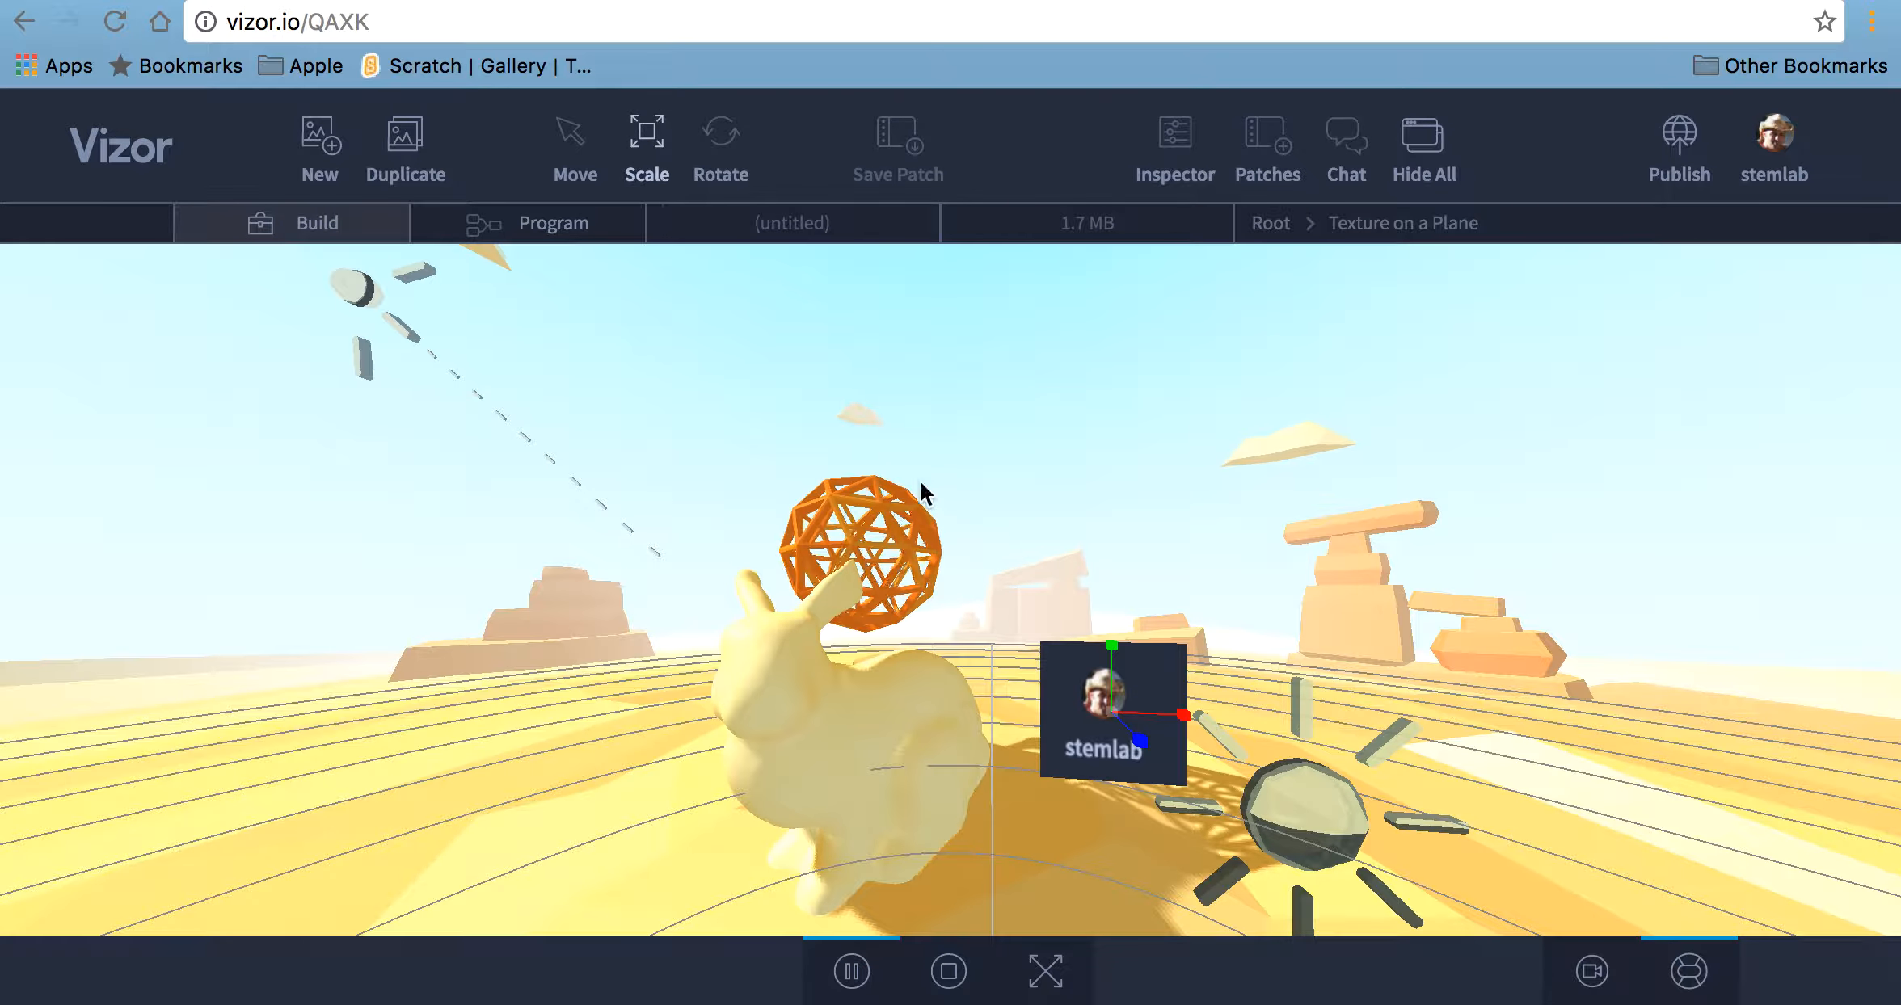
pyautogui.moveTo(1184, 643); pyautogui.dragTo(1222, 602)
pyautogui.click(575, 150)
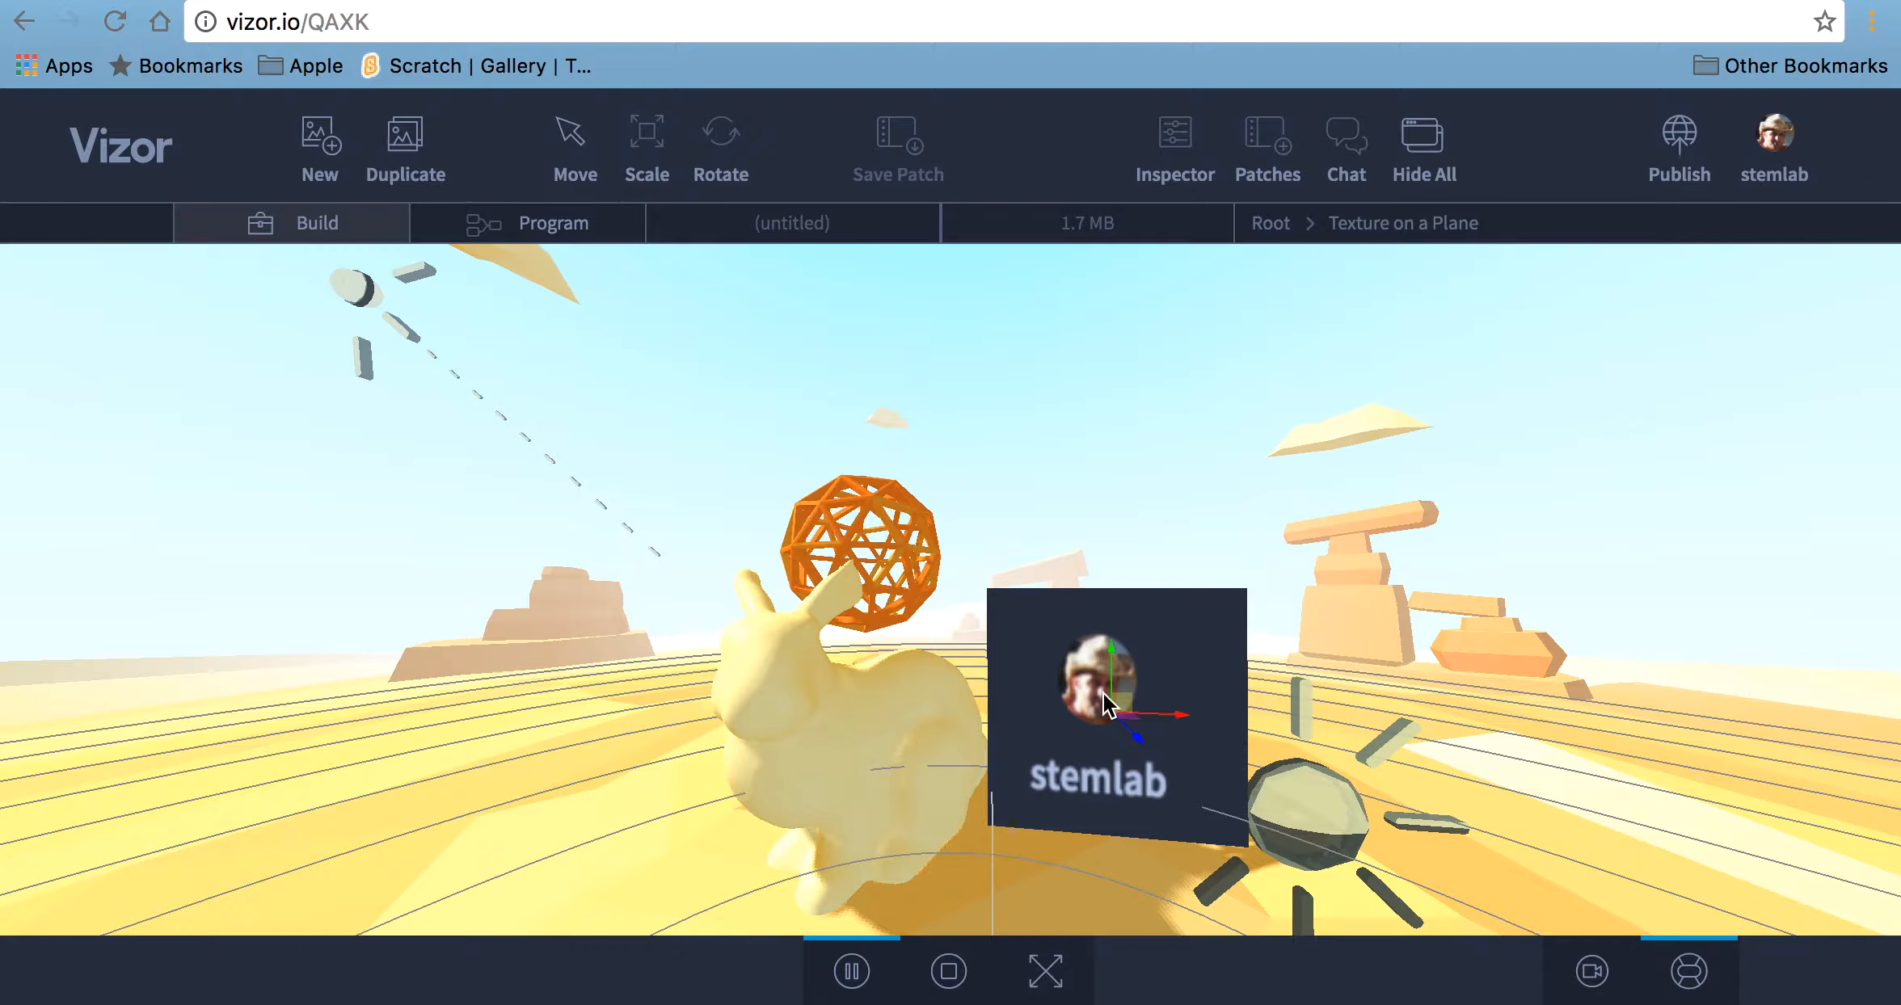
pyautogui.moveTo(1165, 670); pyautogui.dragTo(1121, 666)
# Switch to the editor camera, view the scene from the side, and move the portrait image plane back along its depth axis
pyautogui.click(636, 806)
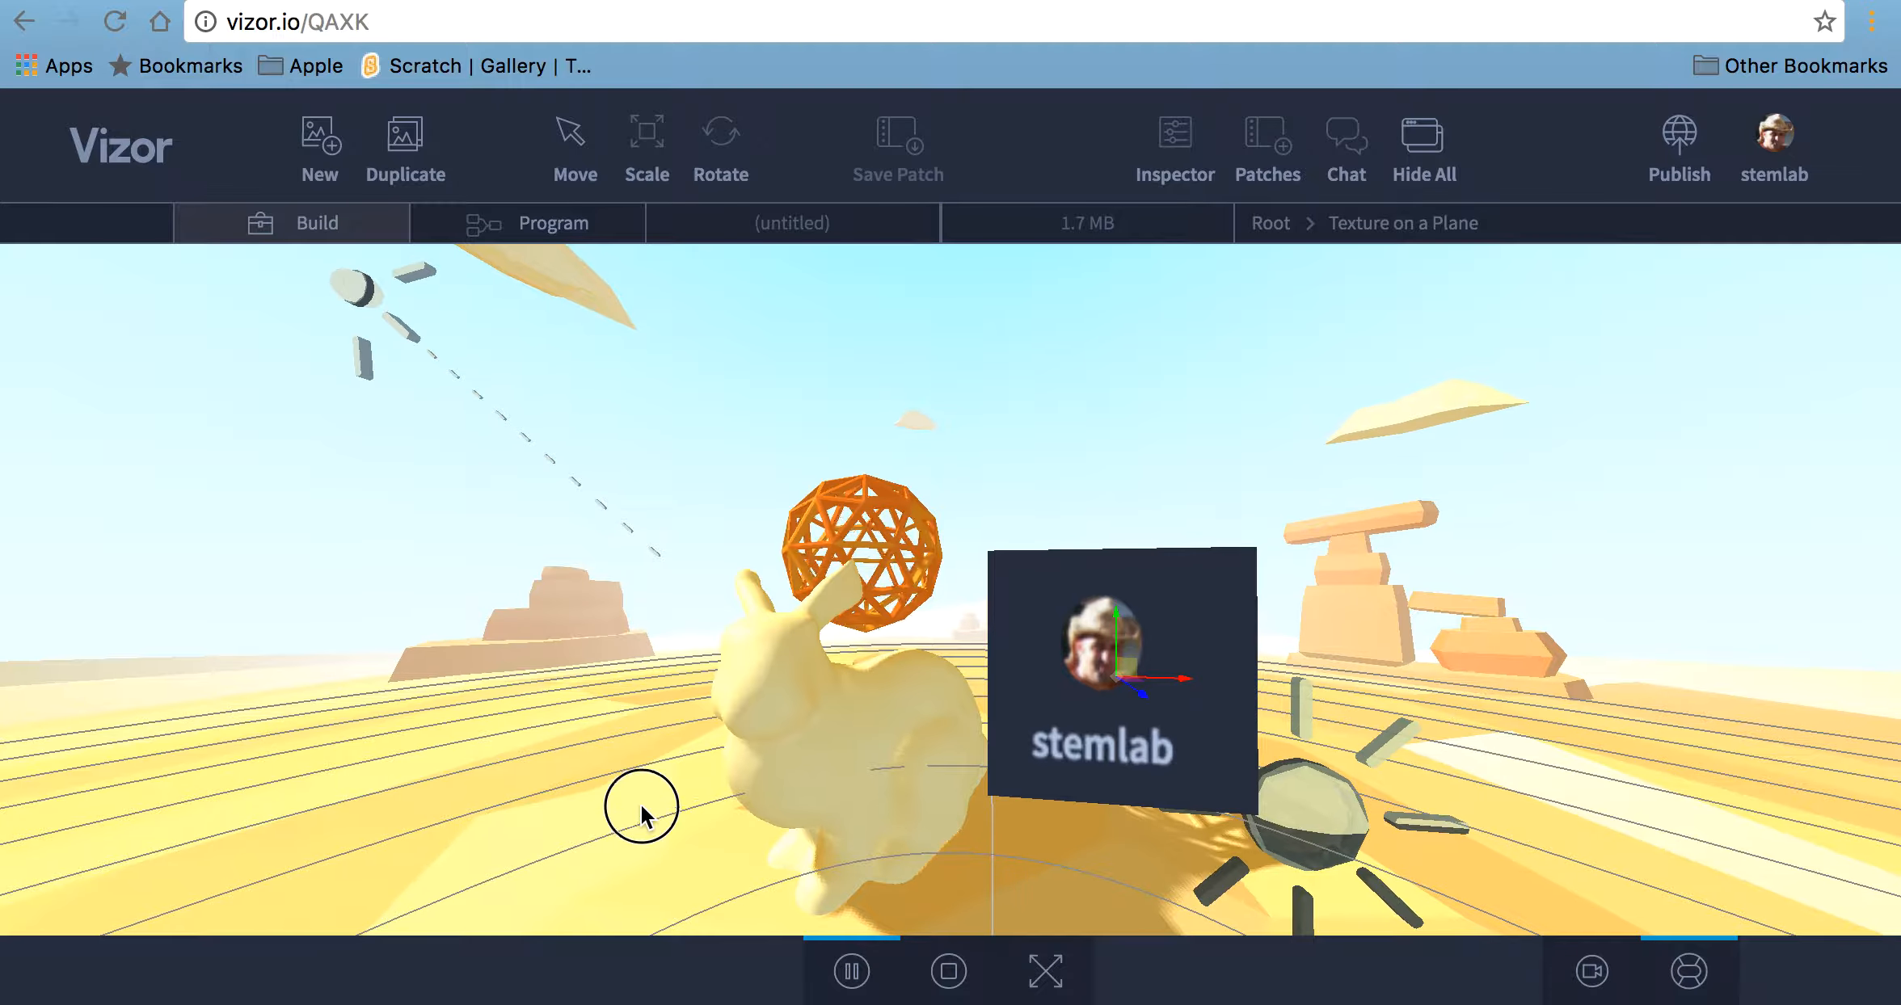
pyautogui.moveTo(645, 806); pyautogui.dragTo(1103, 756)
pyautogui.click(1584, 973)
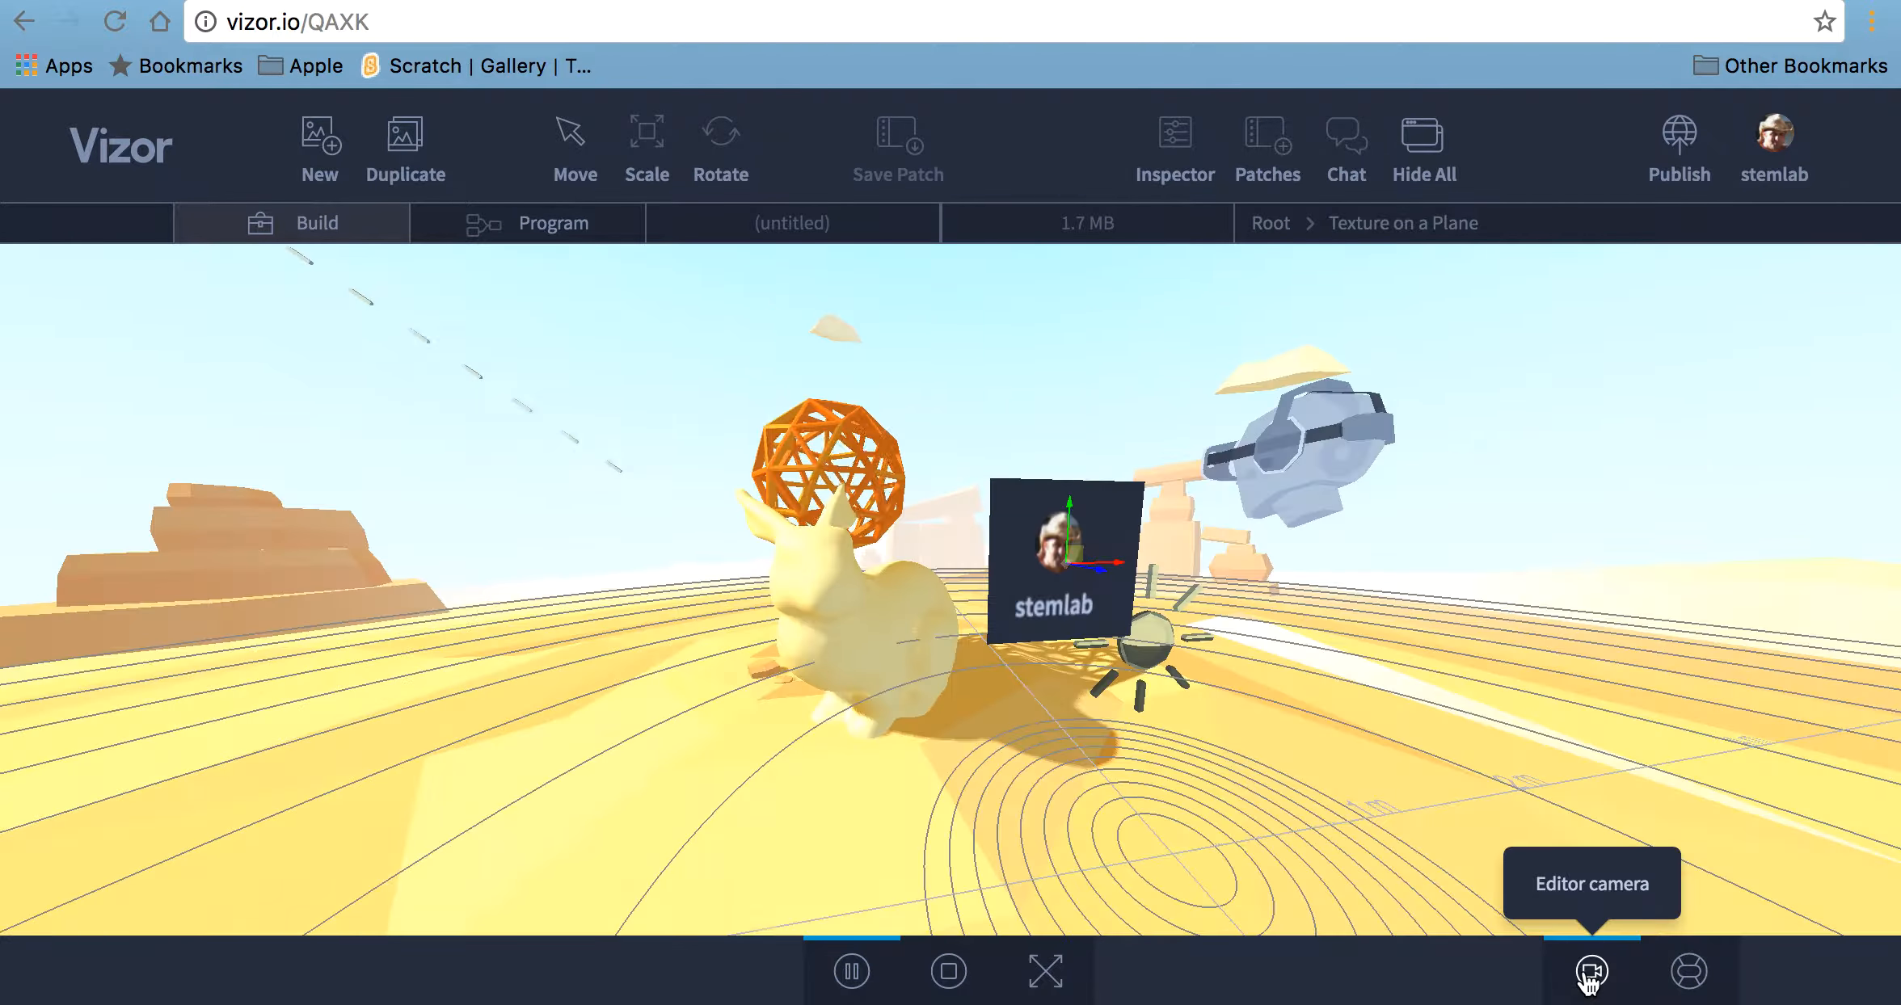
pyautogui.click(855, 769)
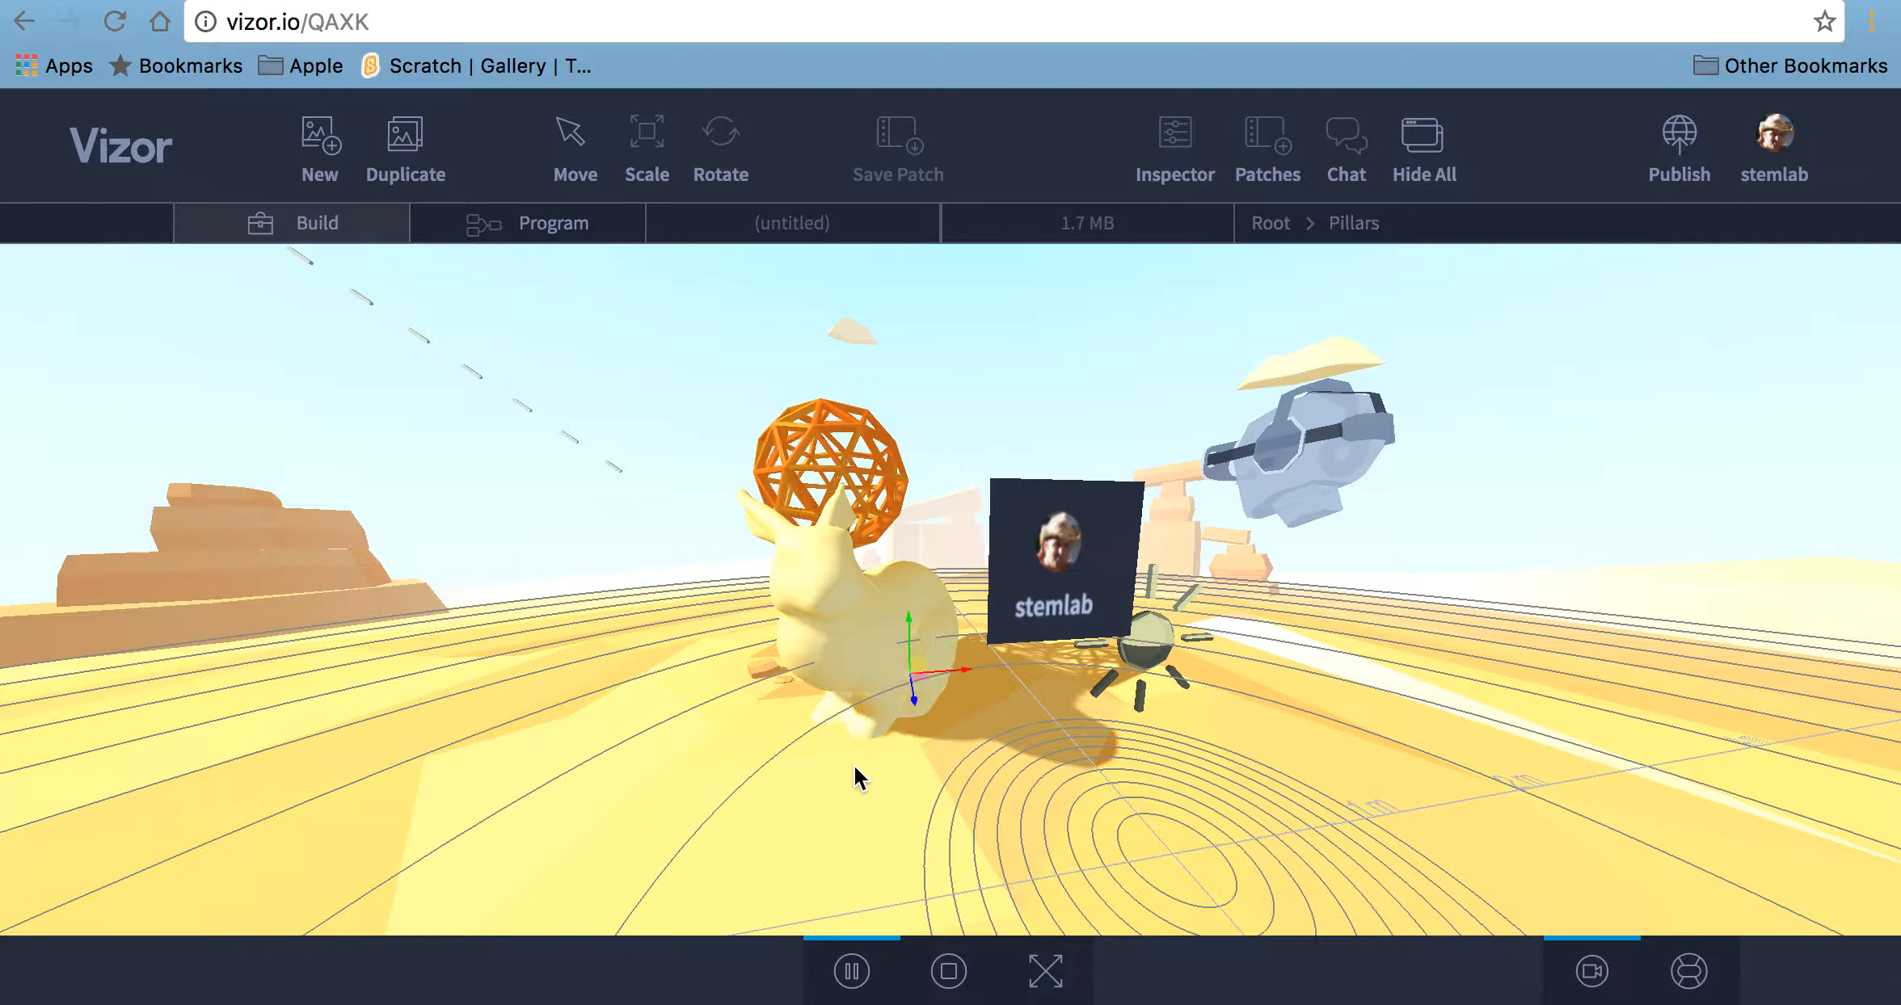
pyautogui.moveTo(780, 796); pyautogui.dragTo(407, 812)
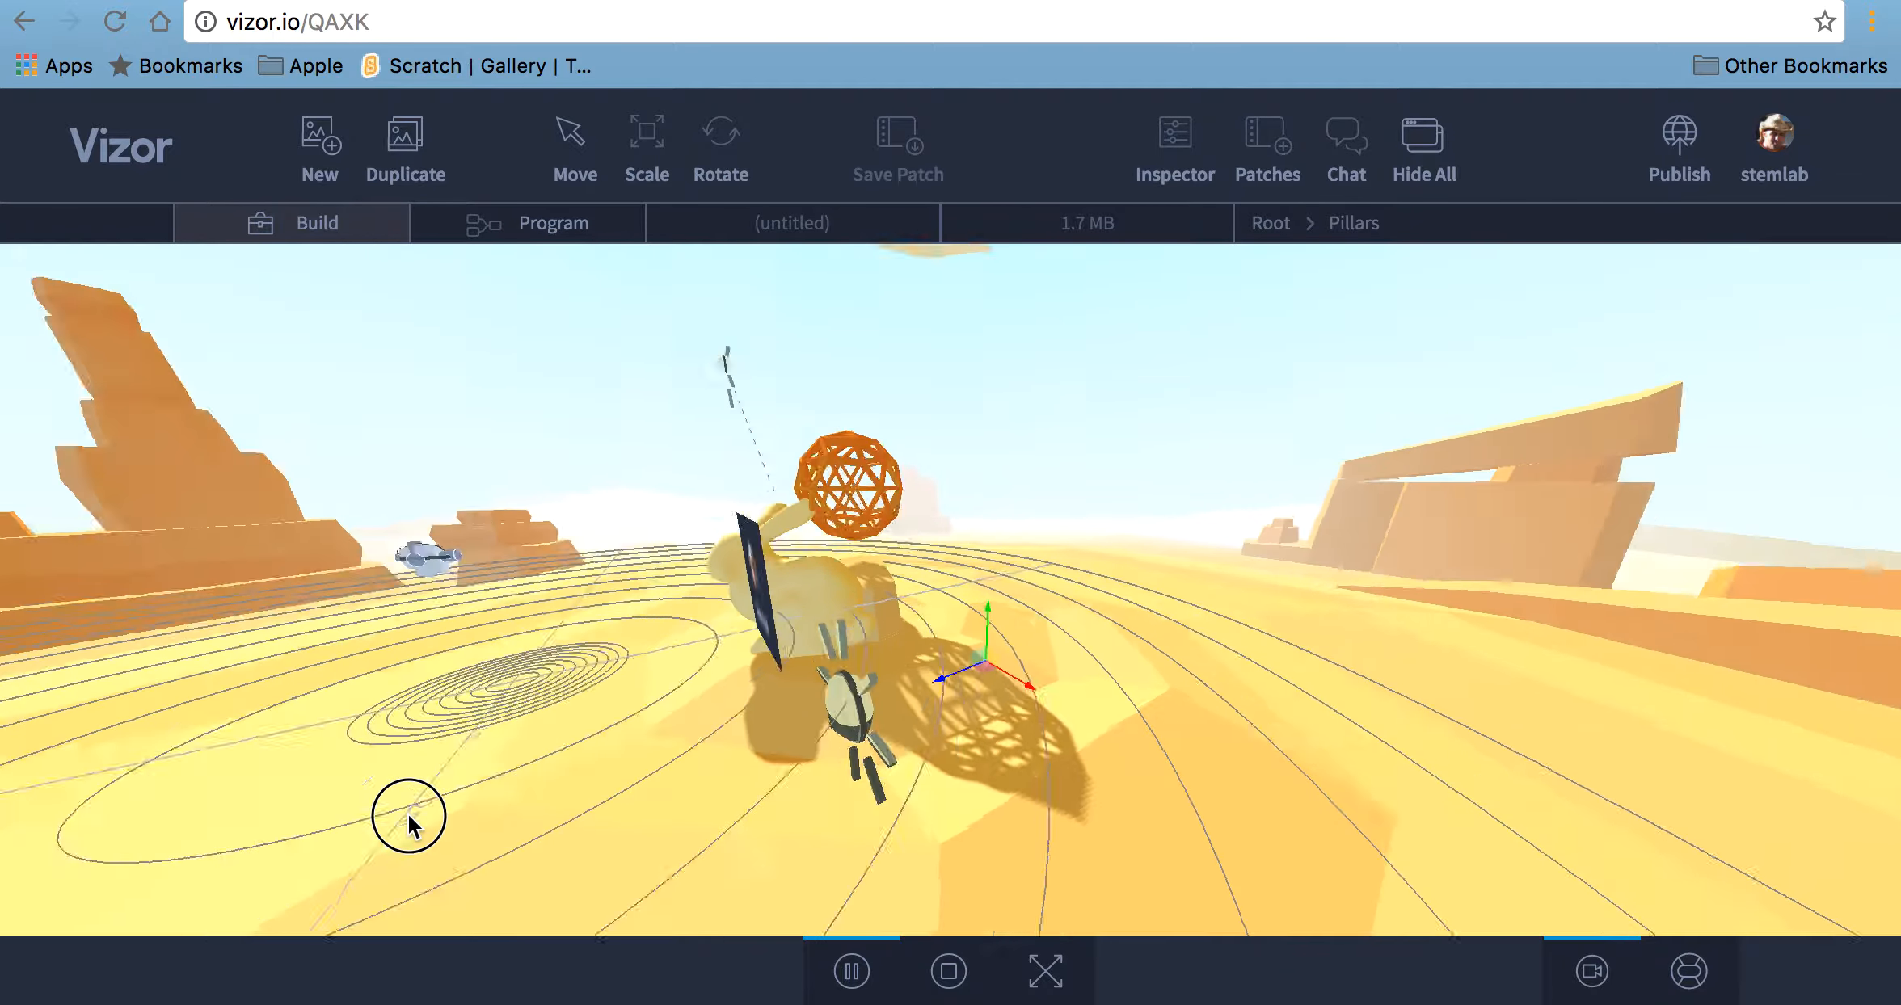
pyautogui.click(751, 576)
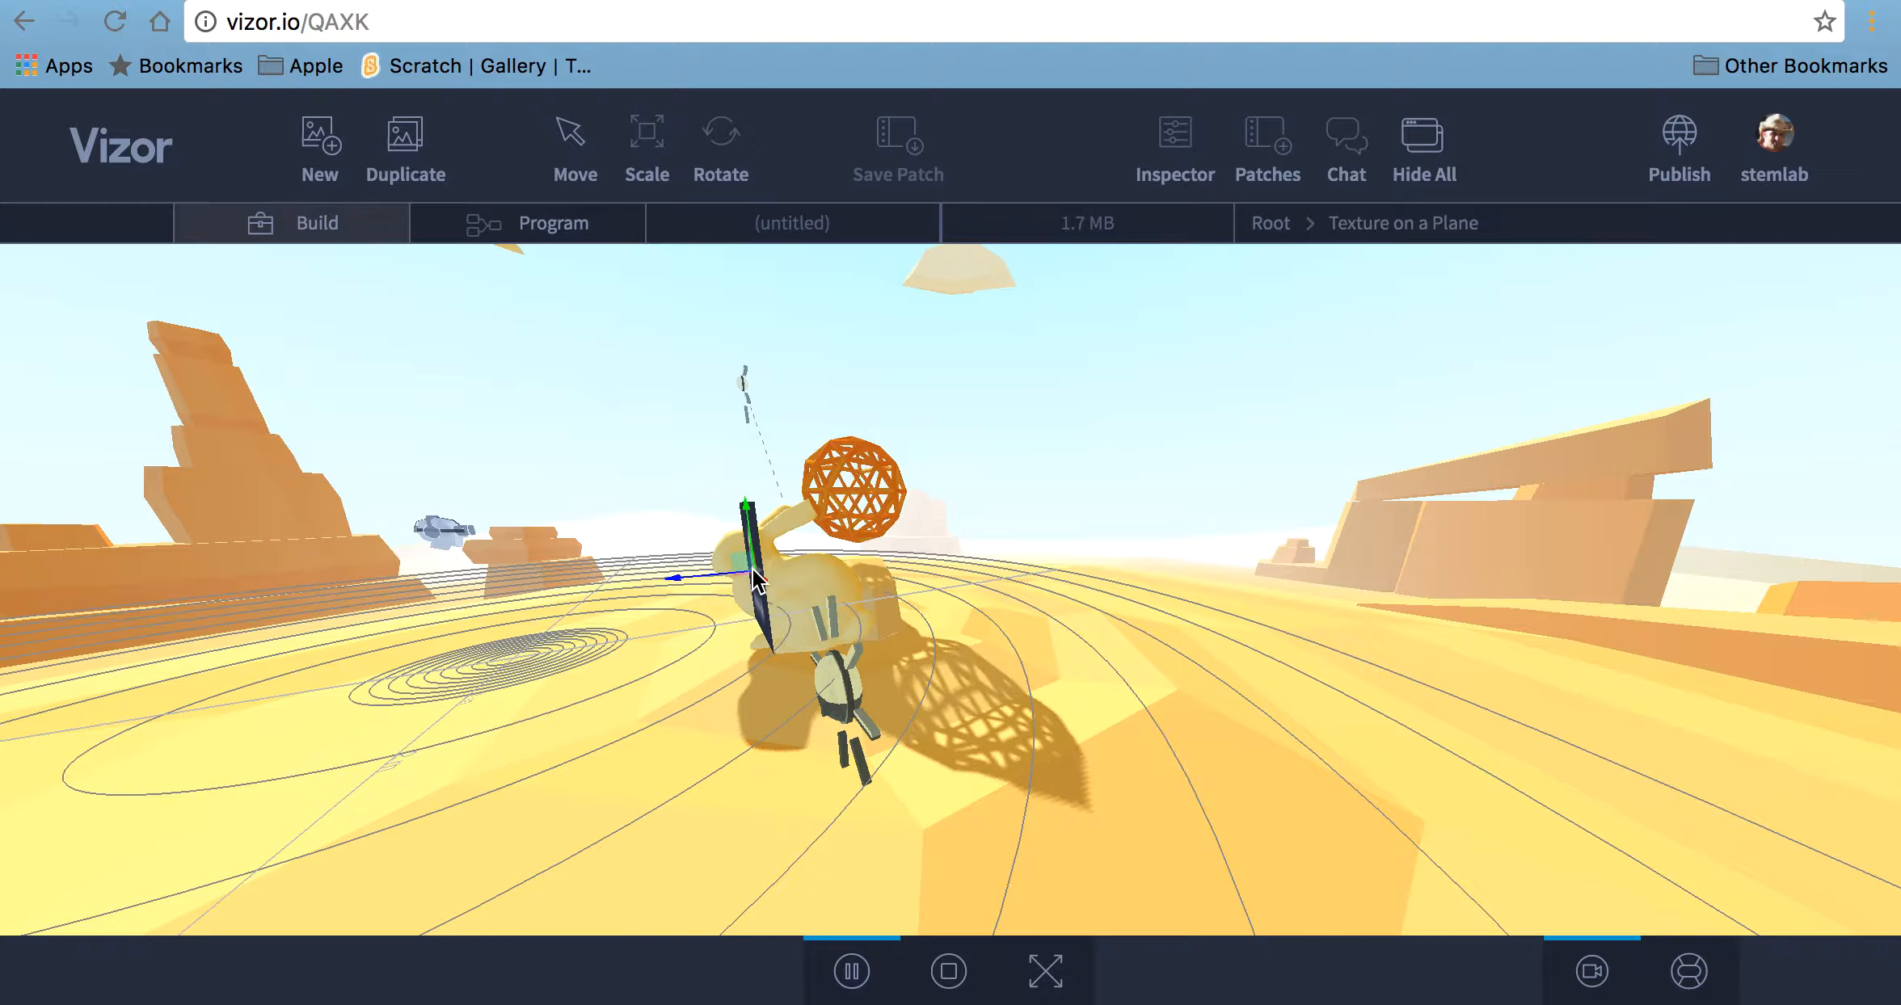
pyautogui.click(713, 570)
pyautogui.moveTo(712, 571); pyautogui.dragTo(806, 566)
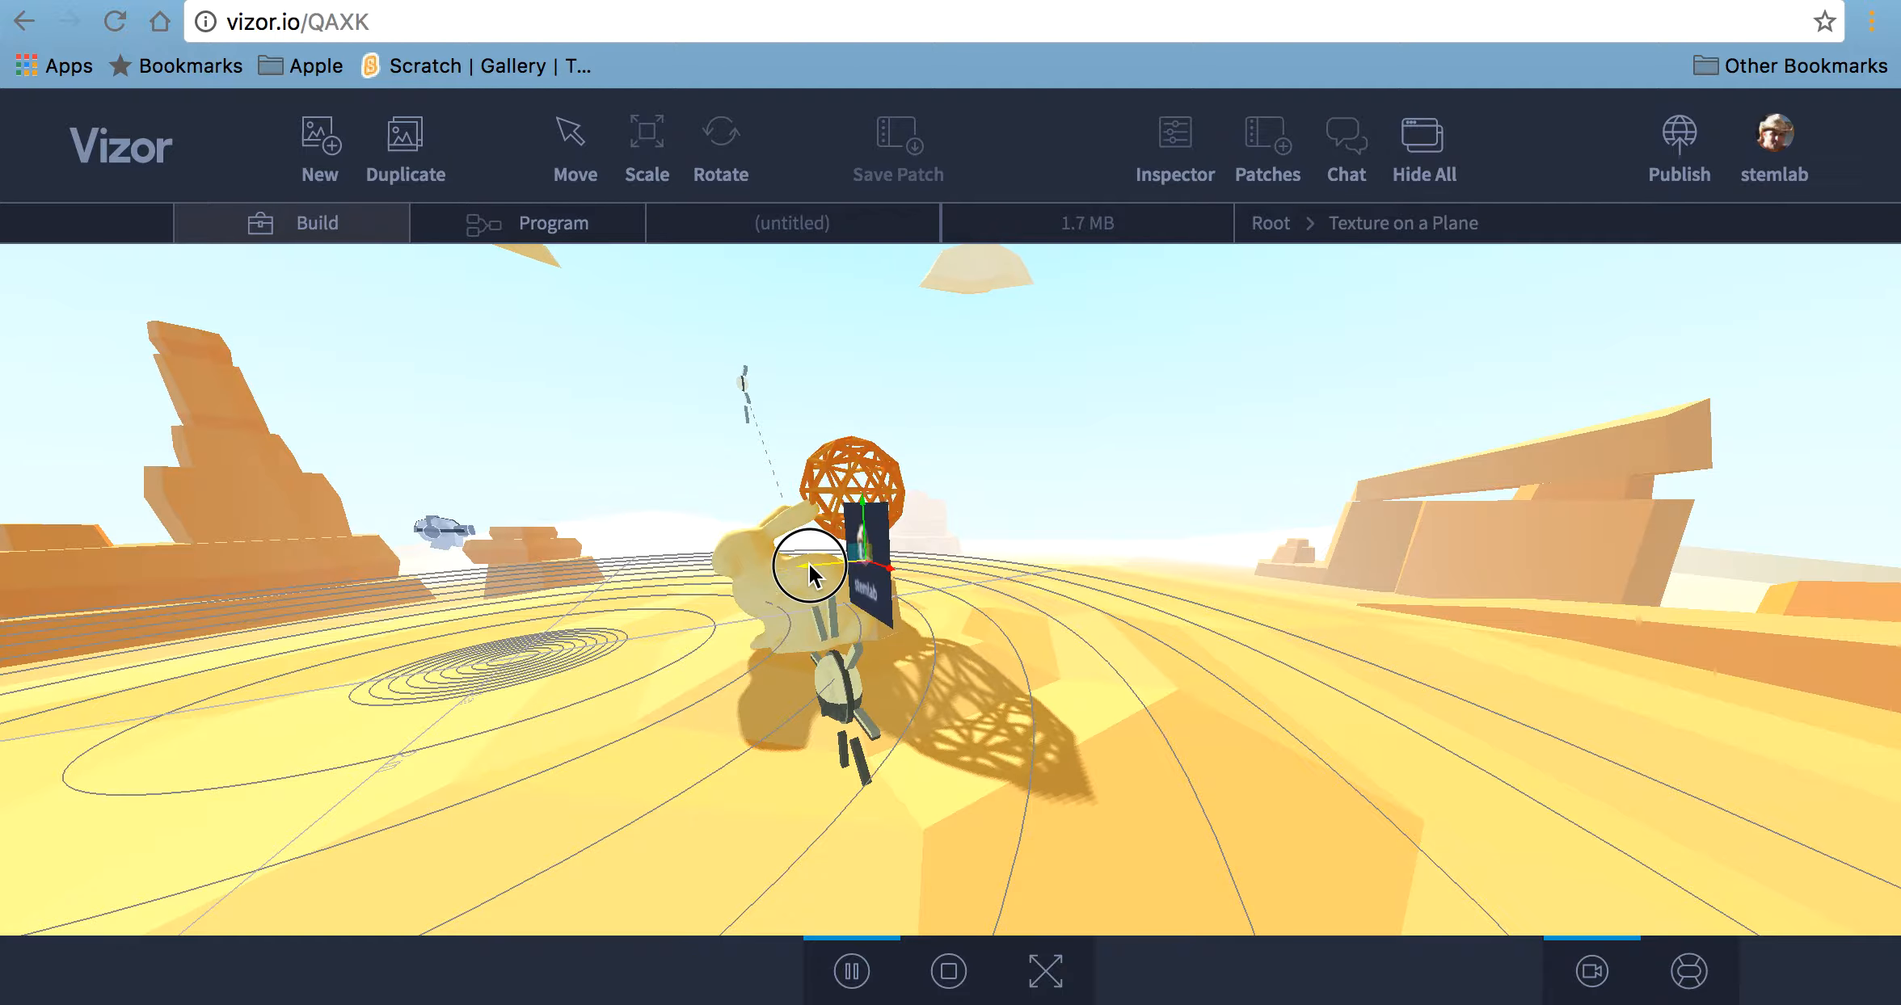
# View the rabbit and portrait plane from the front, compare the scene through the VR camera, and return to the editor camera
pyautogui.click(598, 701)
pyautogui.moveTo(582, 715); pyautogui.dragTo(866, 739)
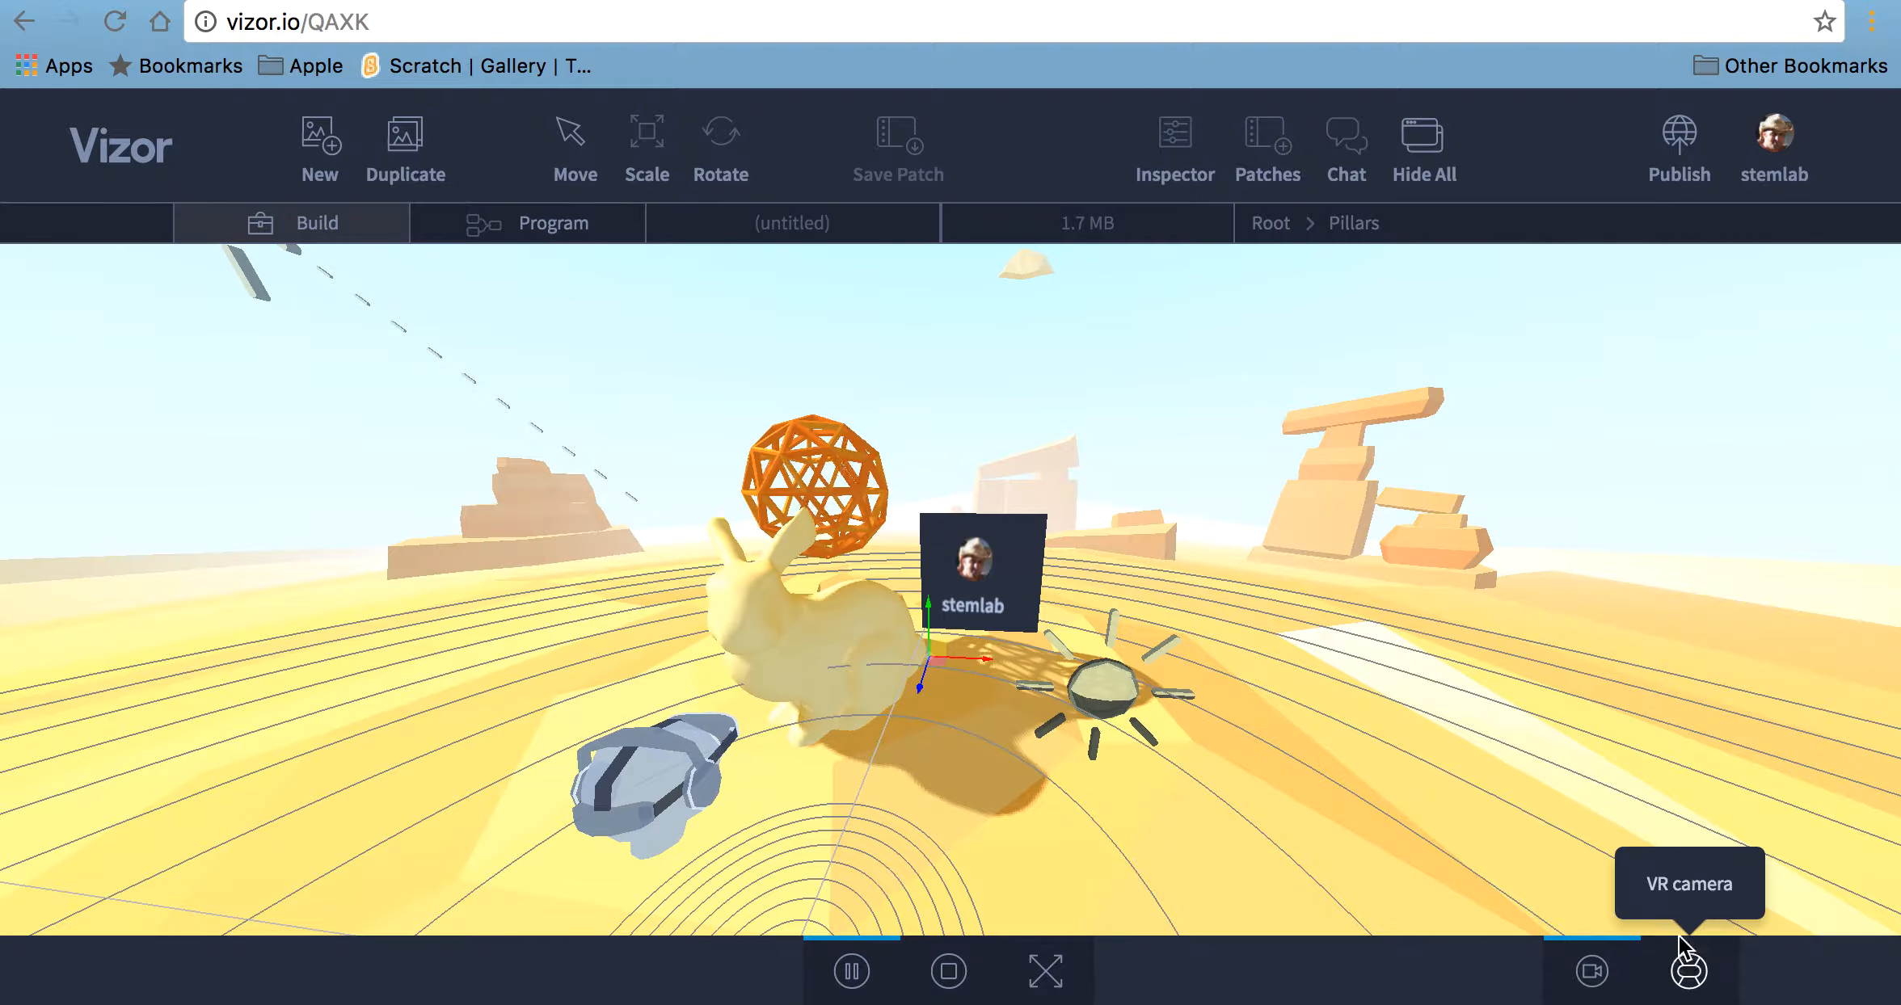
pyautogui.click(1689, 970)
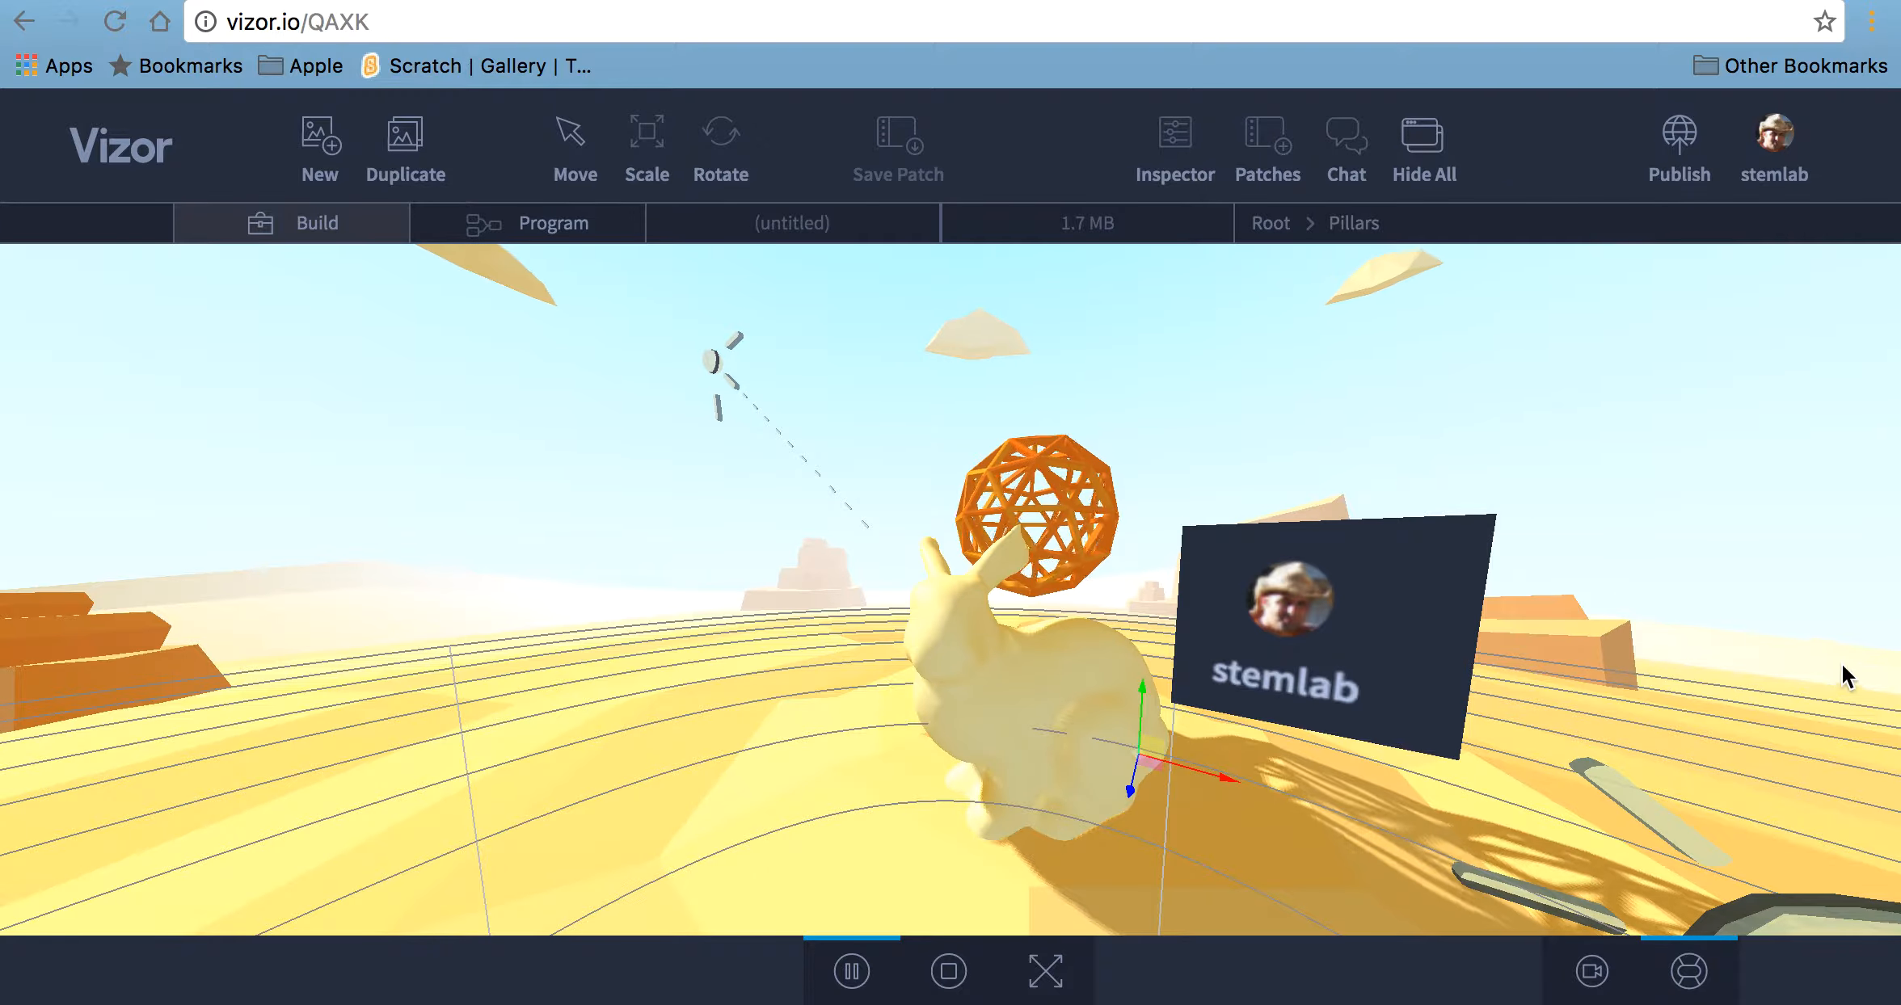
pyautogui.click(1592, 974)
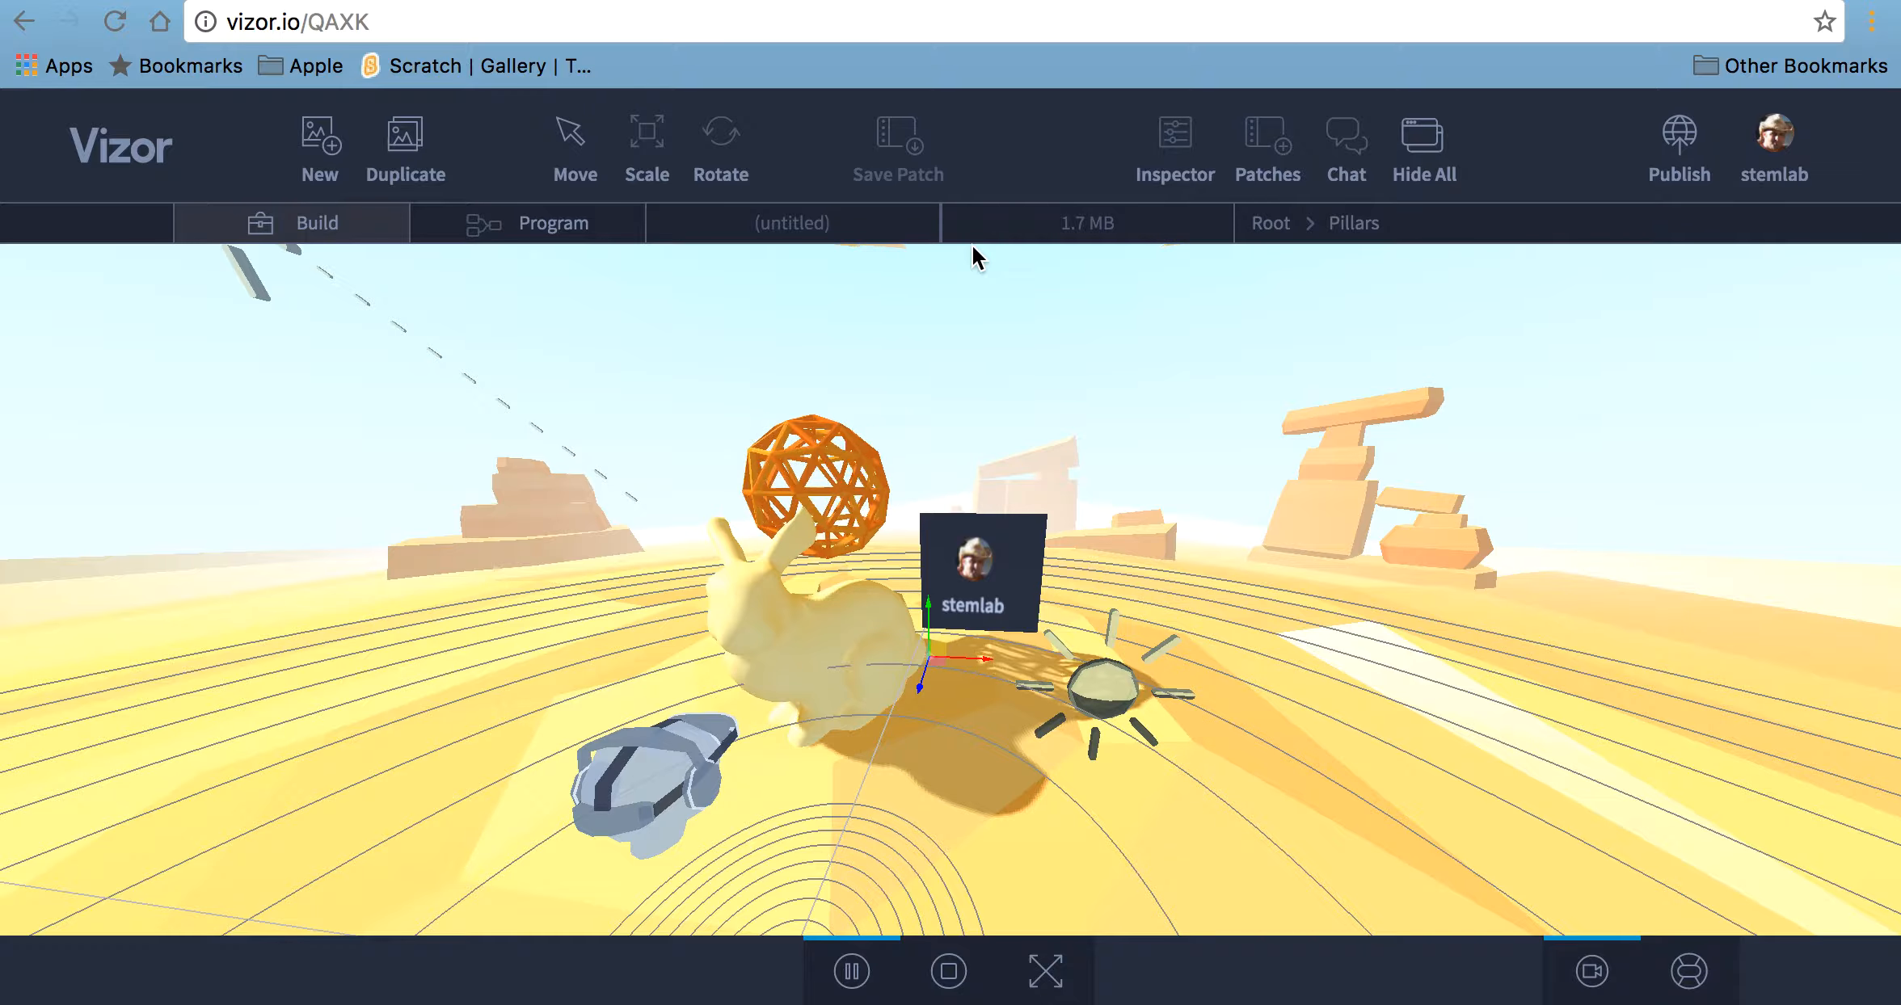
# Compare the program's patch graph with the build view of the scene, and read the description of the Sky patch
pyautogui.click(531, 239)
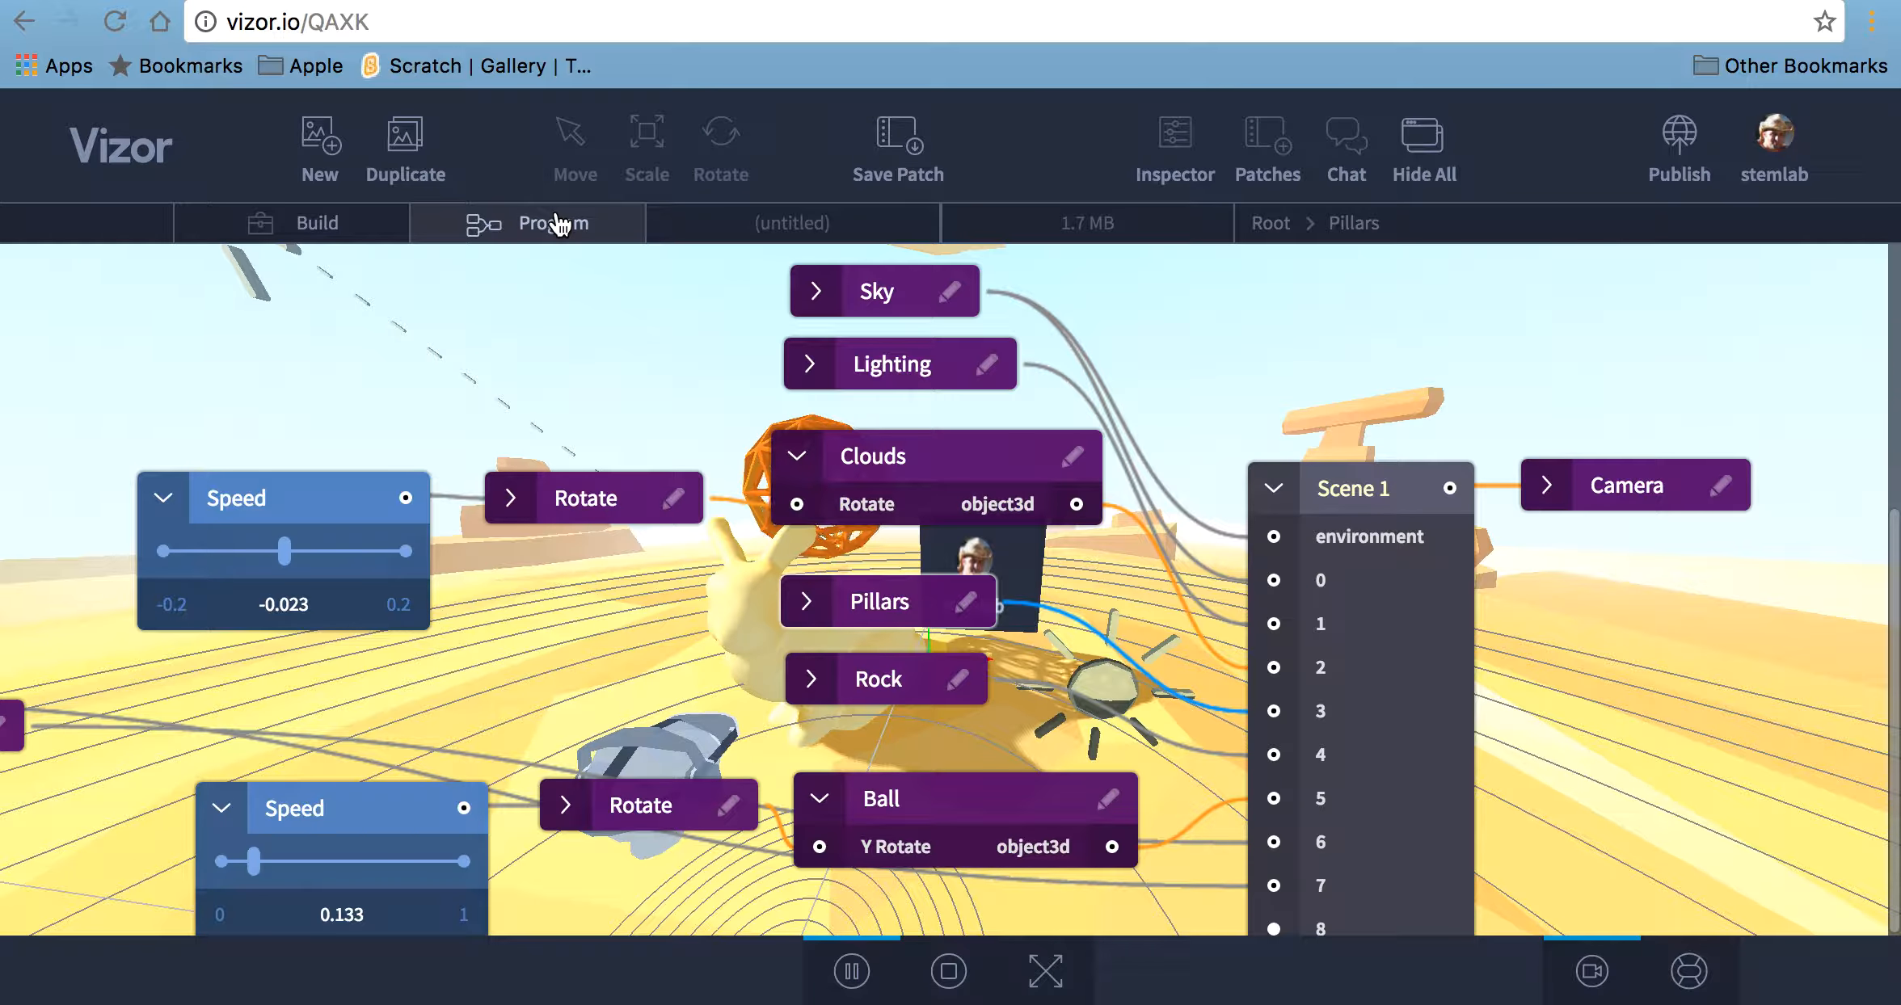
pyautogui.press('Tab')
pyautogui.press('Tab')
pyautogui.press('Tab')
pyautogui.press('Tab')
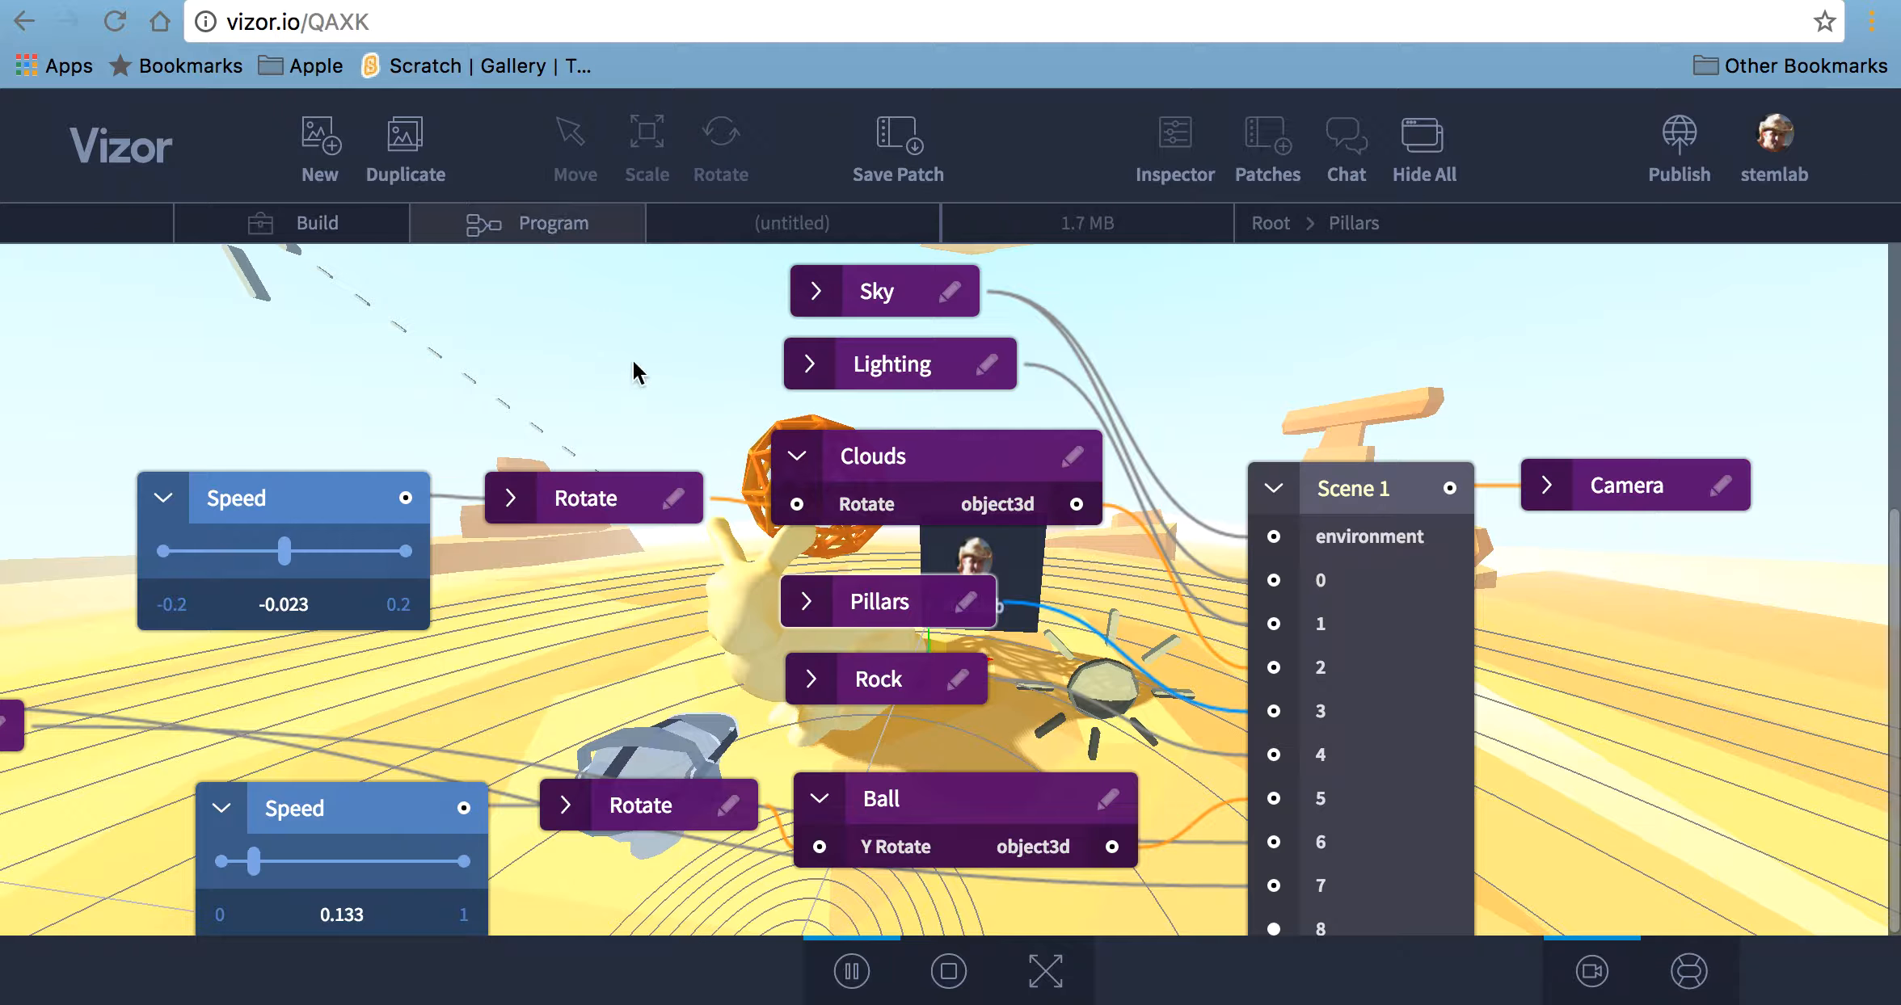
pyautogui.press('Tab')
pyautogui.press('Tab')
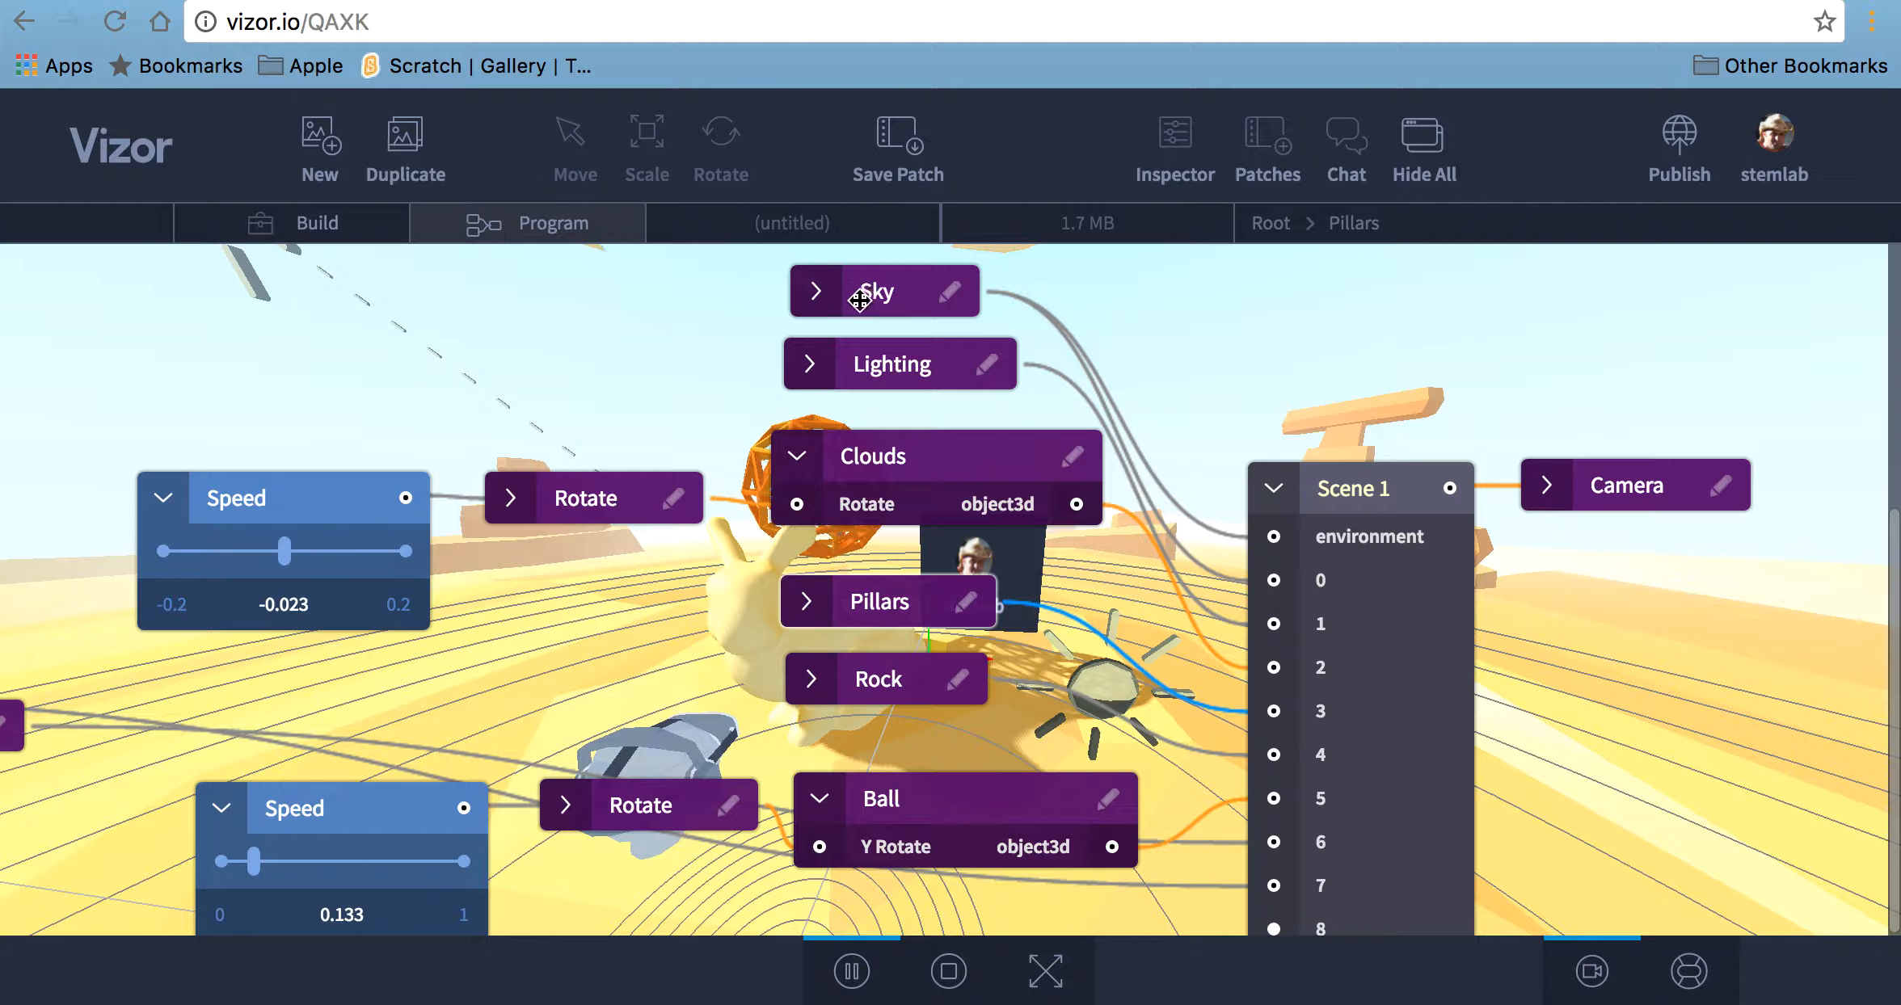
pyautogui.moveTo(859, 298)
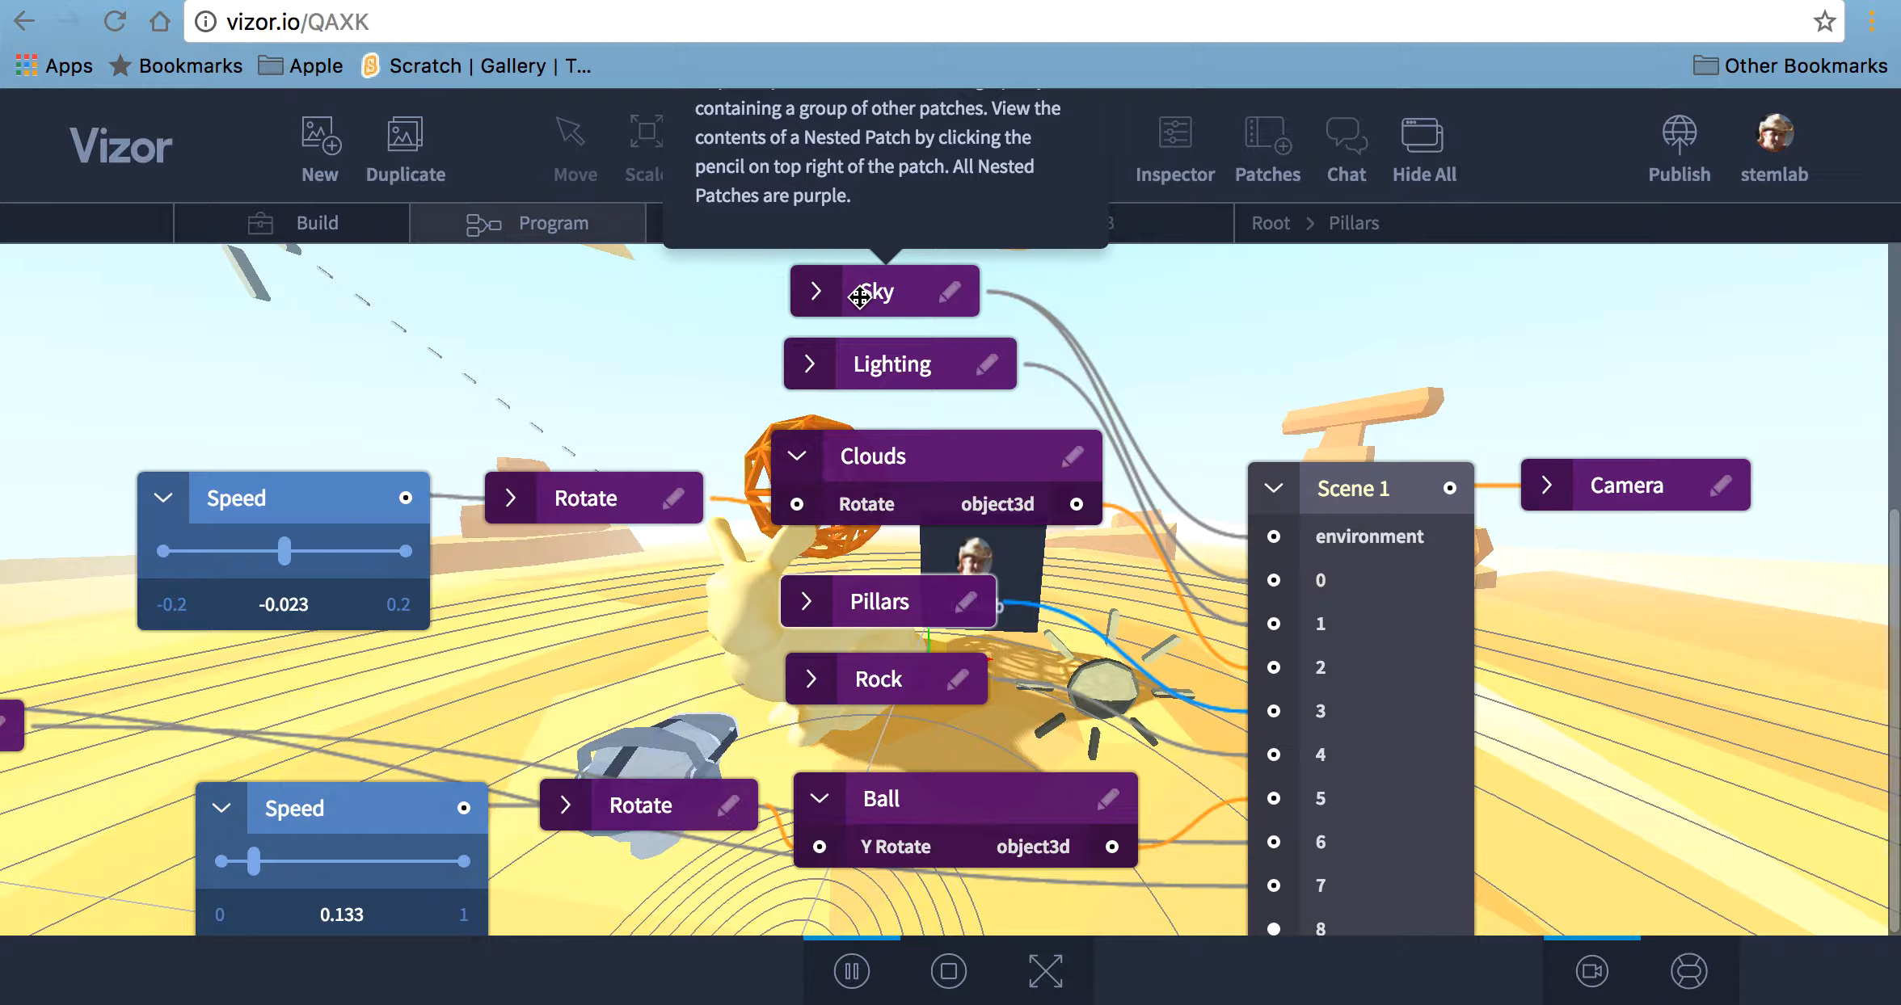
pyautogui.press('Tab')
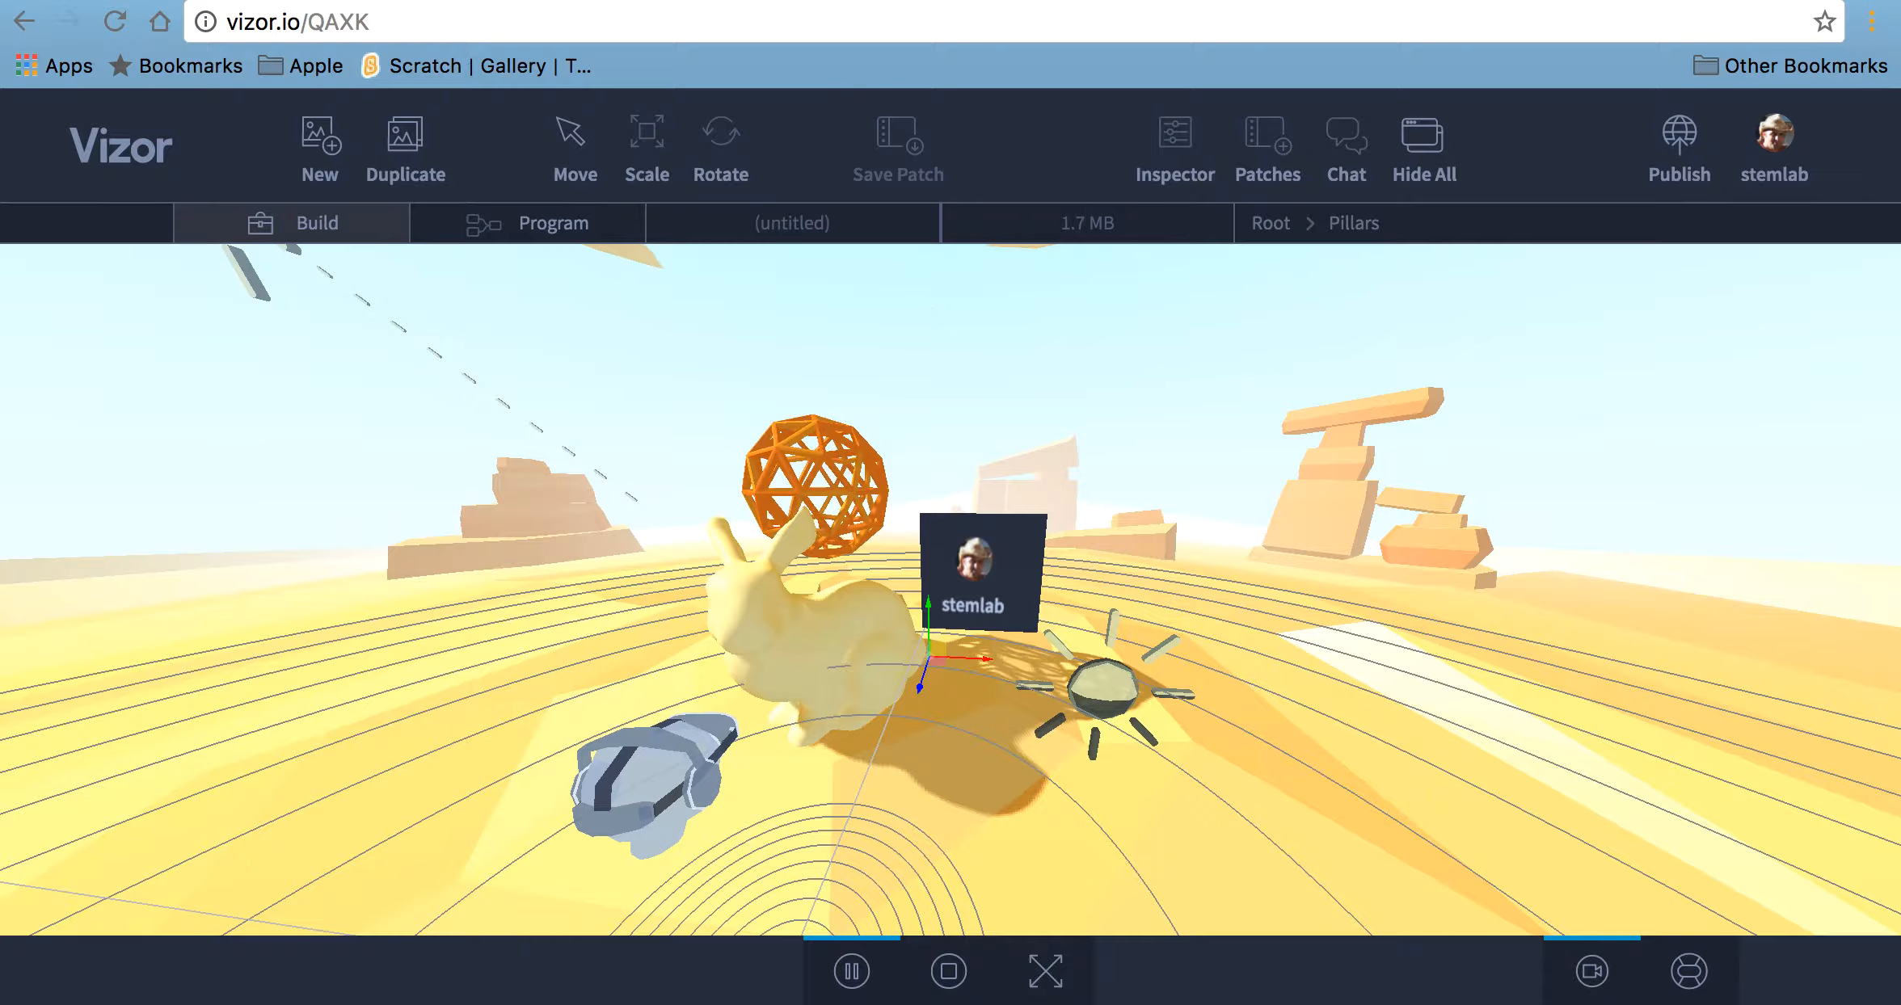
pyautogui.press('Tab')
pyautogui.press('Tab')
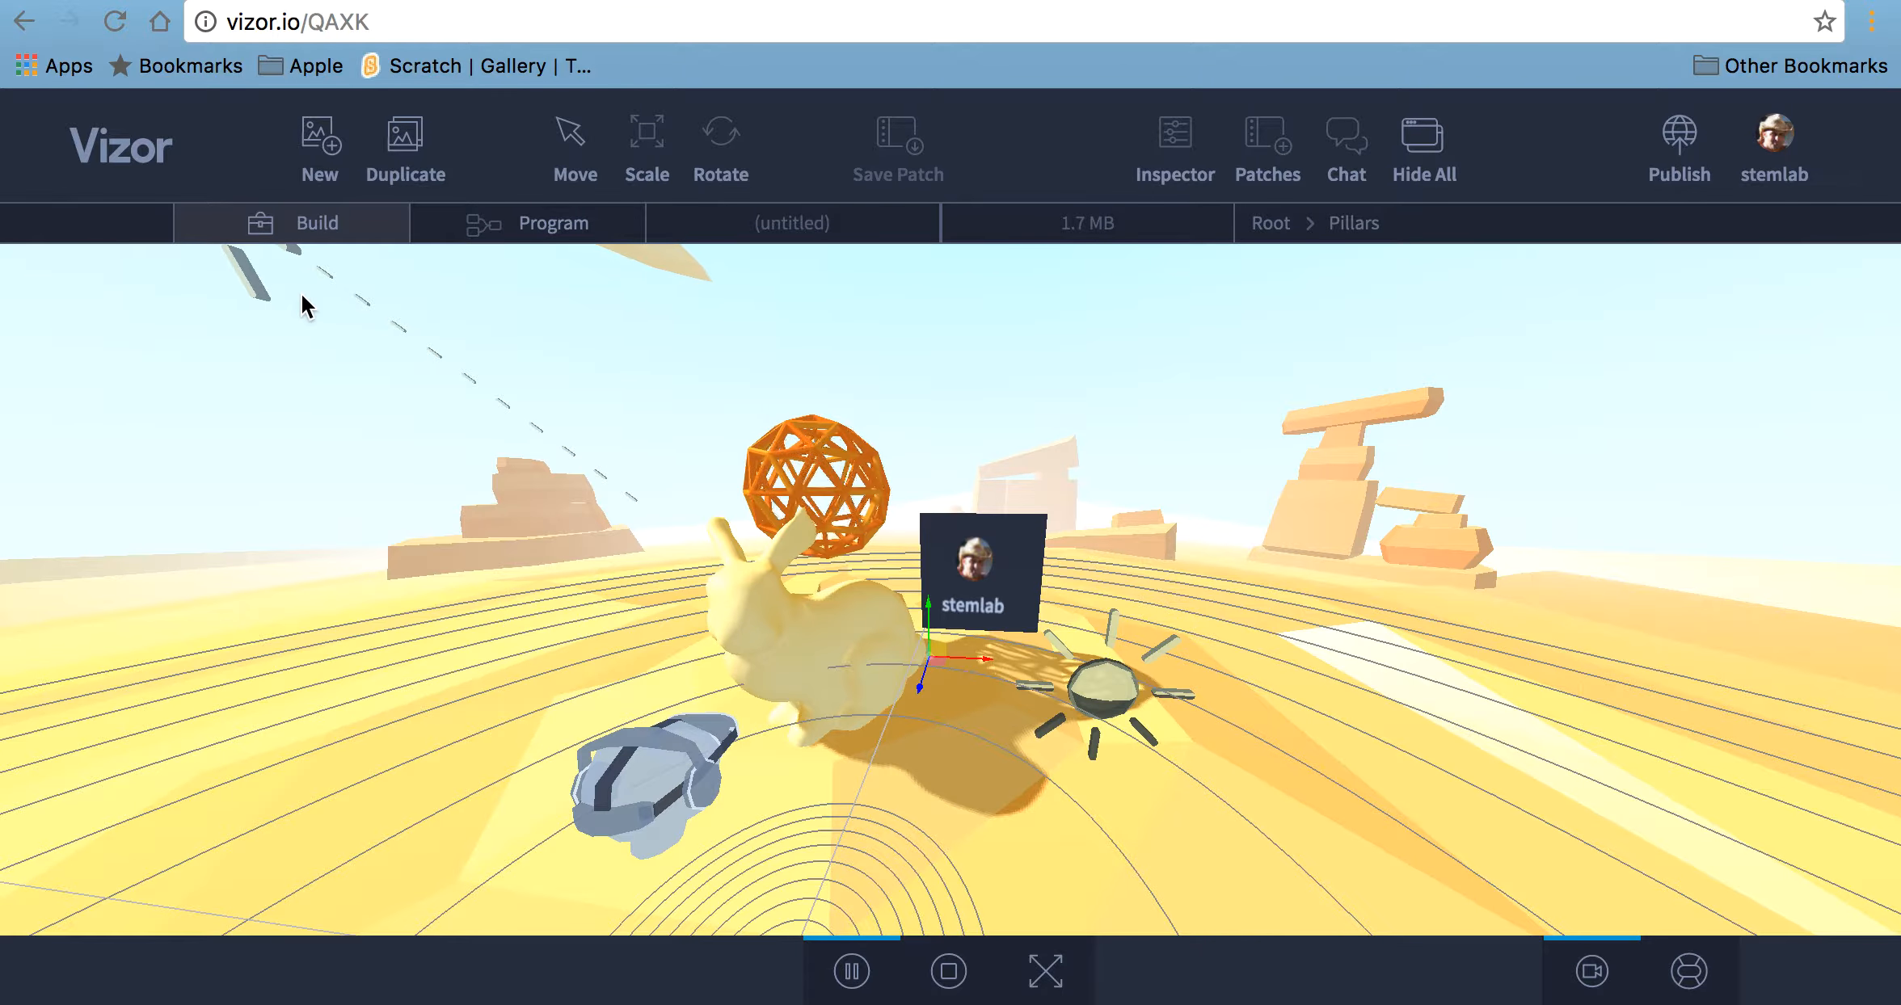
# Examine the desert scene from near and far in the build view, bringing up the patch graph between zoom levels
pyautogui.scroll(3, 300, 292)
pyautogui.scroll(-6, 300, 292)
pyautogui.scroll(2, 300, 293)
pyautogui.scroll(2, 299, 293)
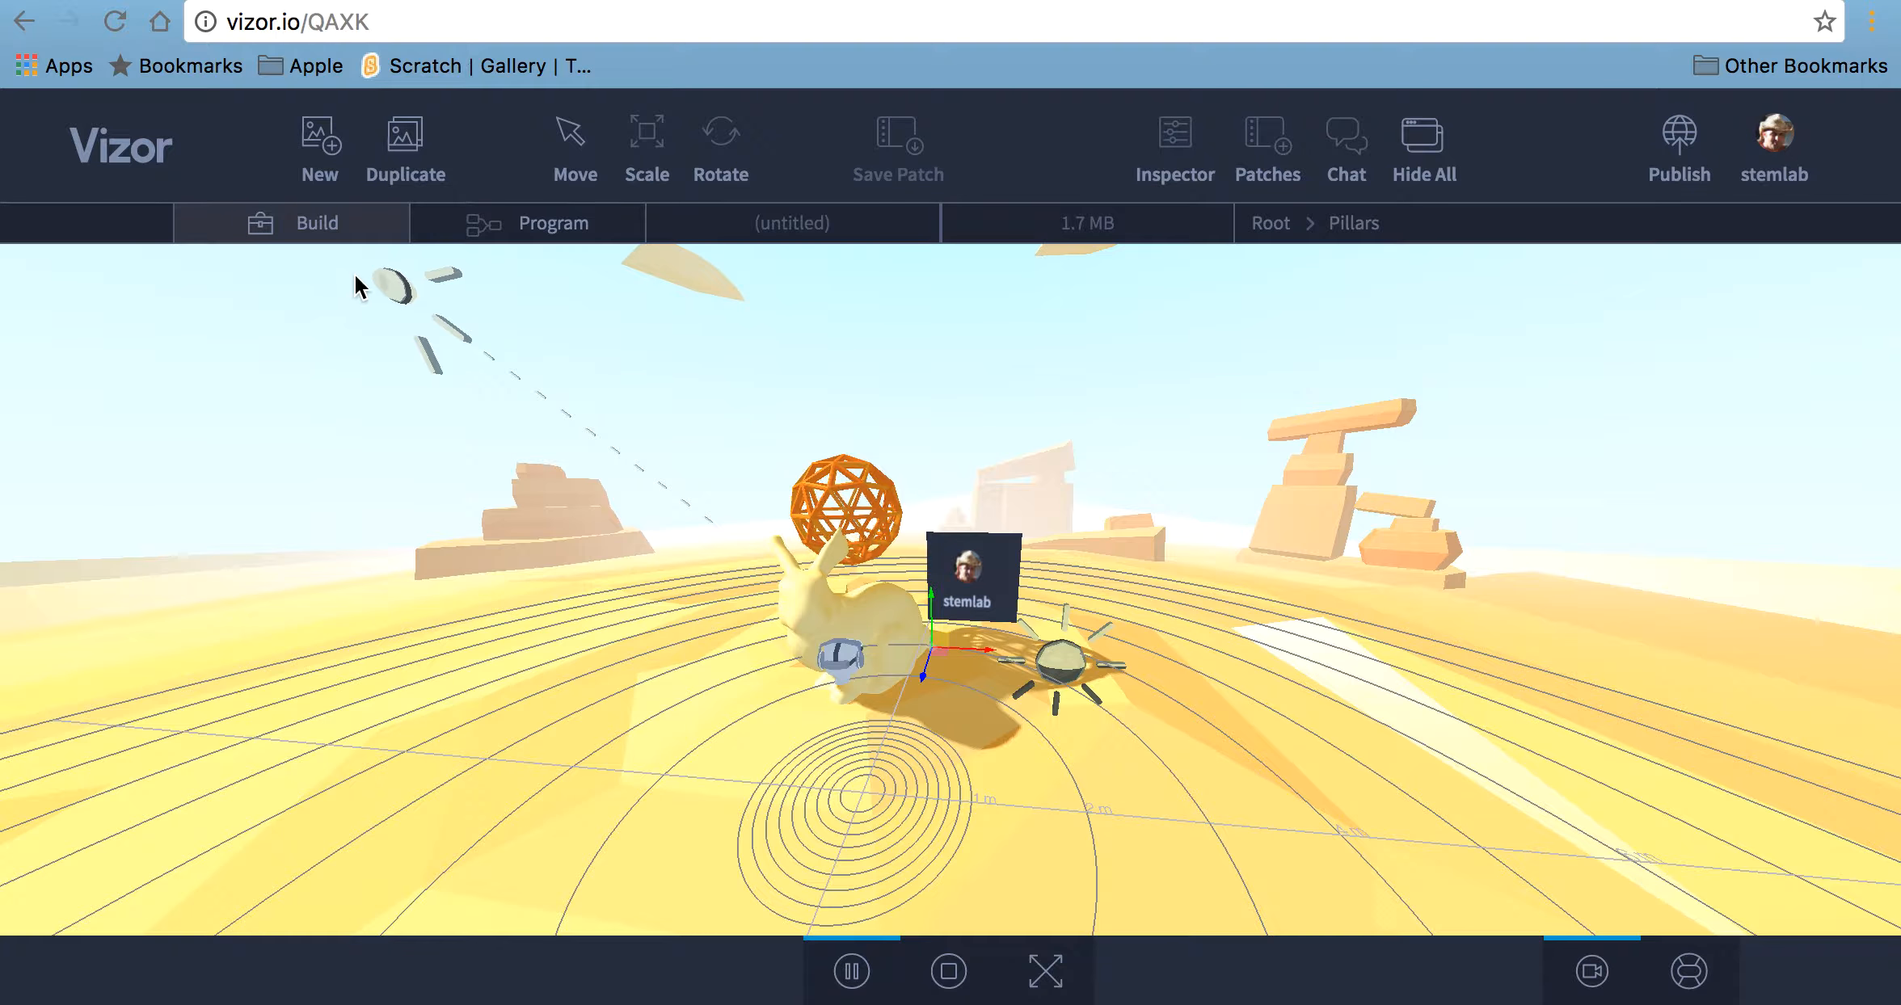
pyautogui.press('Tab')
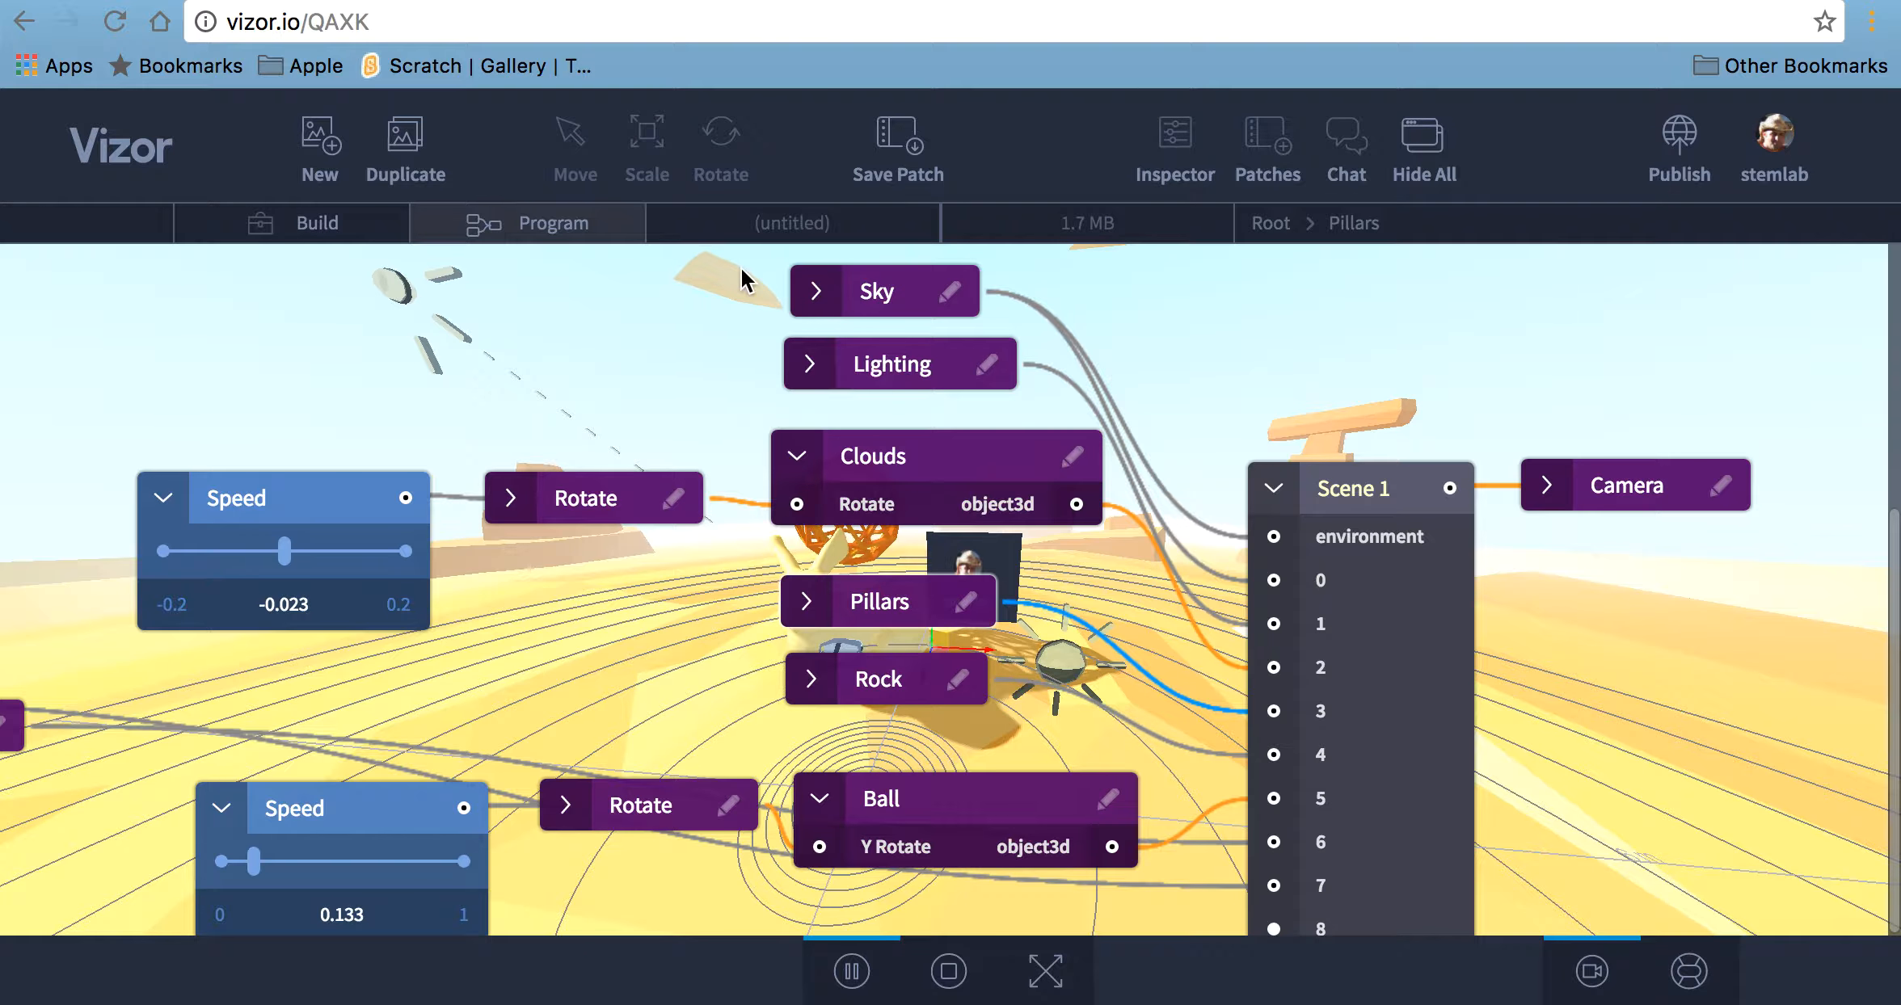
pyautogui.press('Tab')
pyautogui.scroll(3, 692, 709)
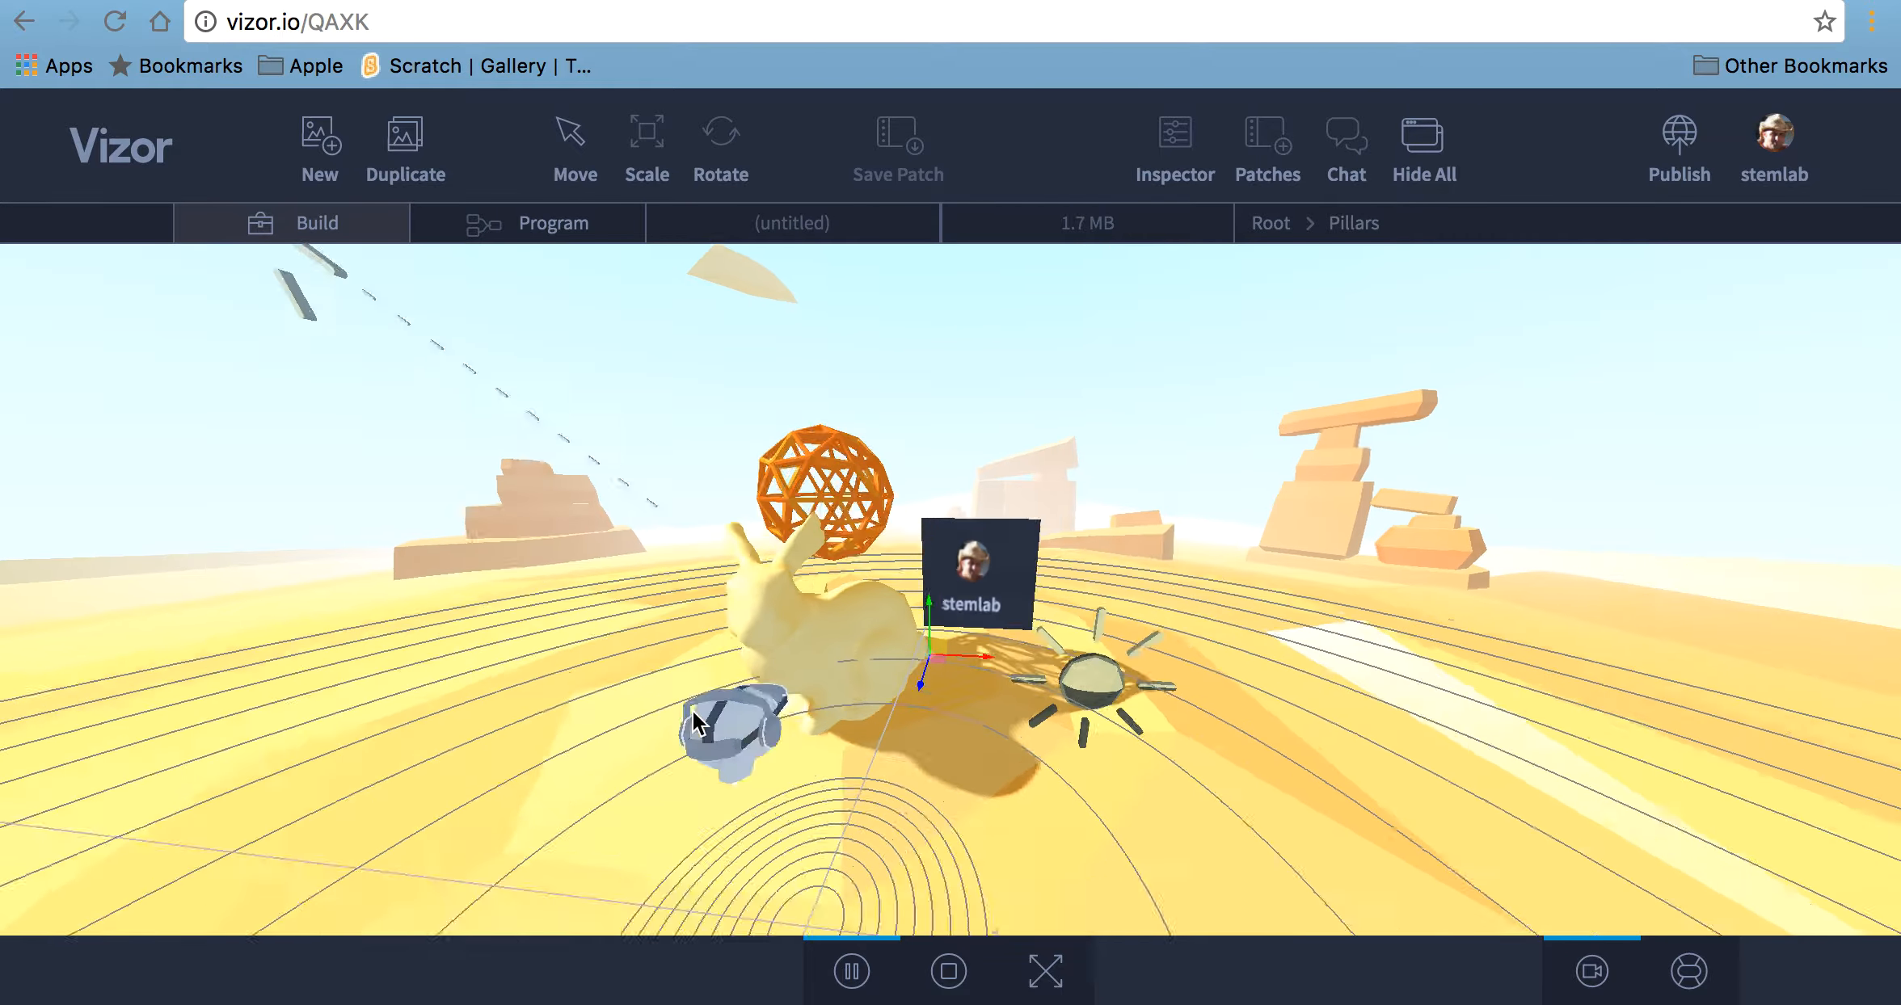
pyautogui.scroll(-8, 691, 709)
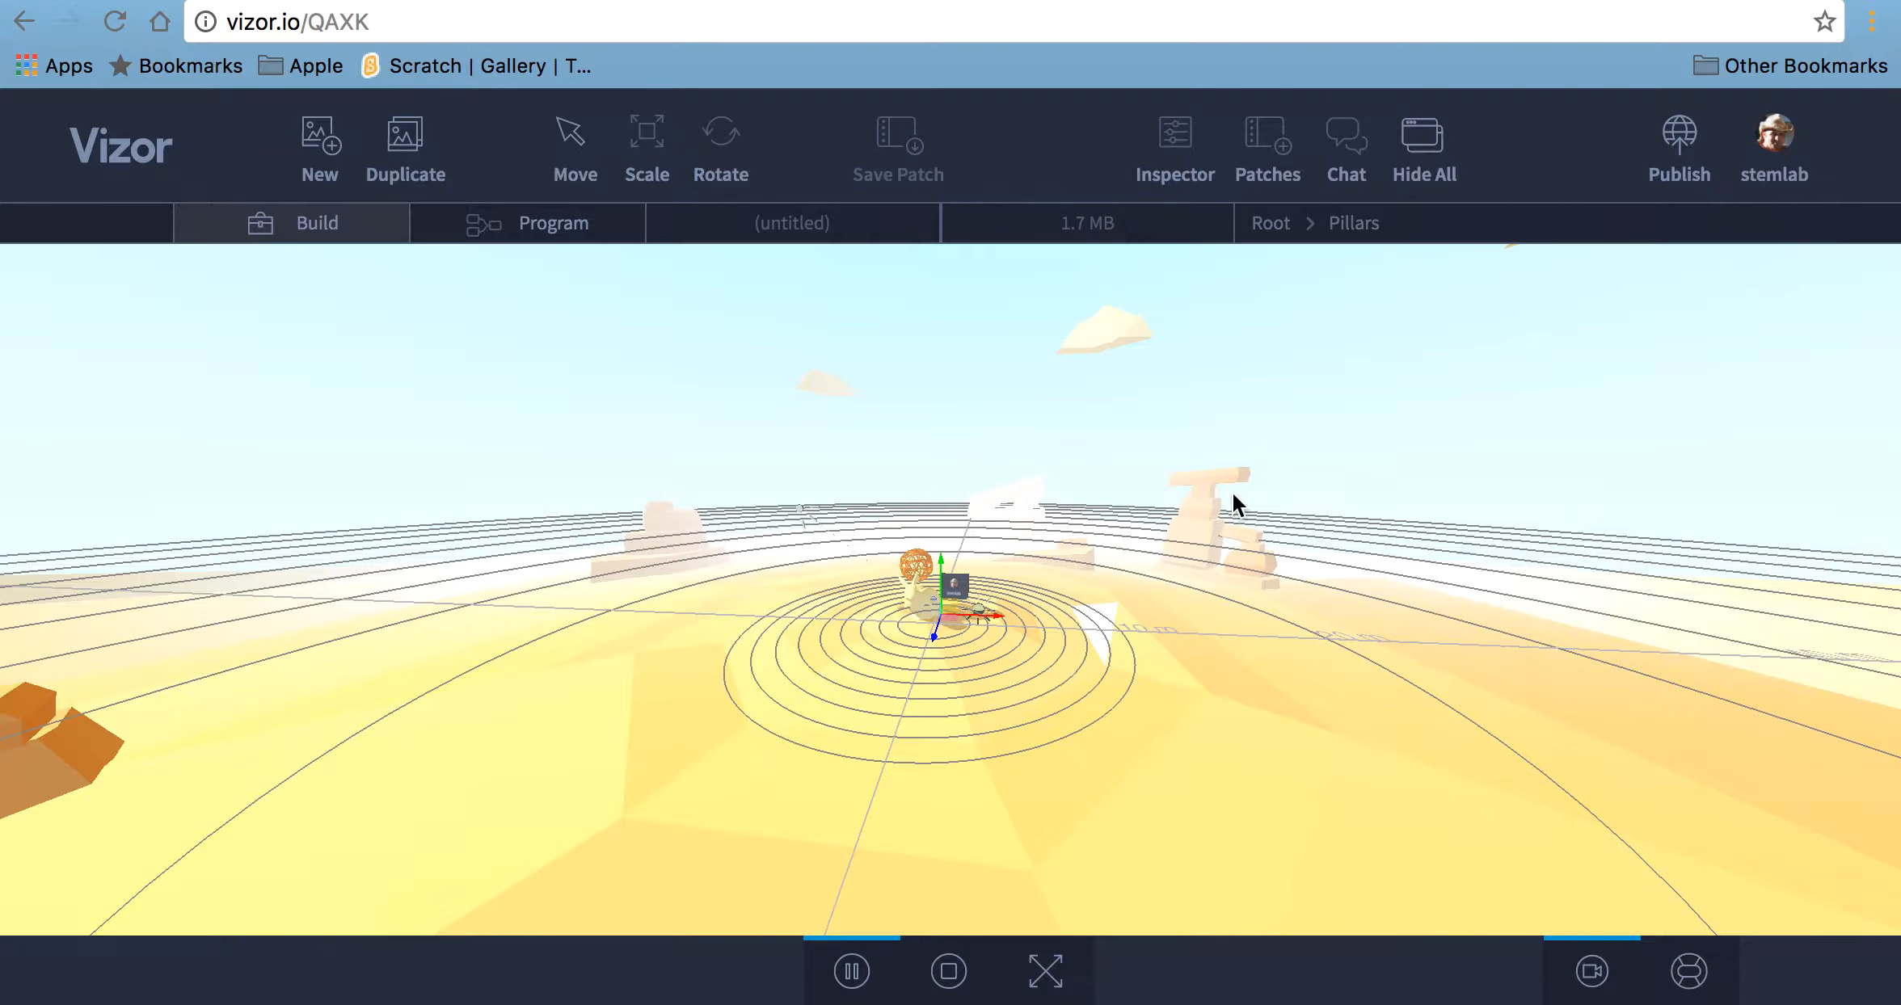
pyautogui.press('Tab')
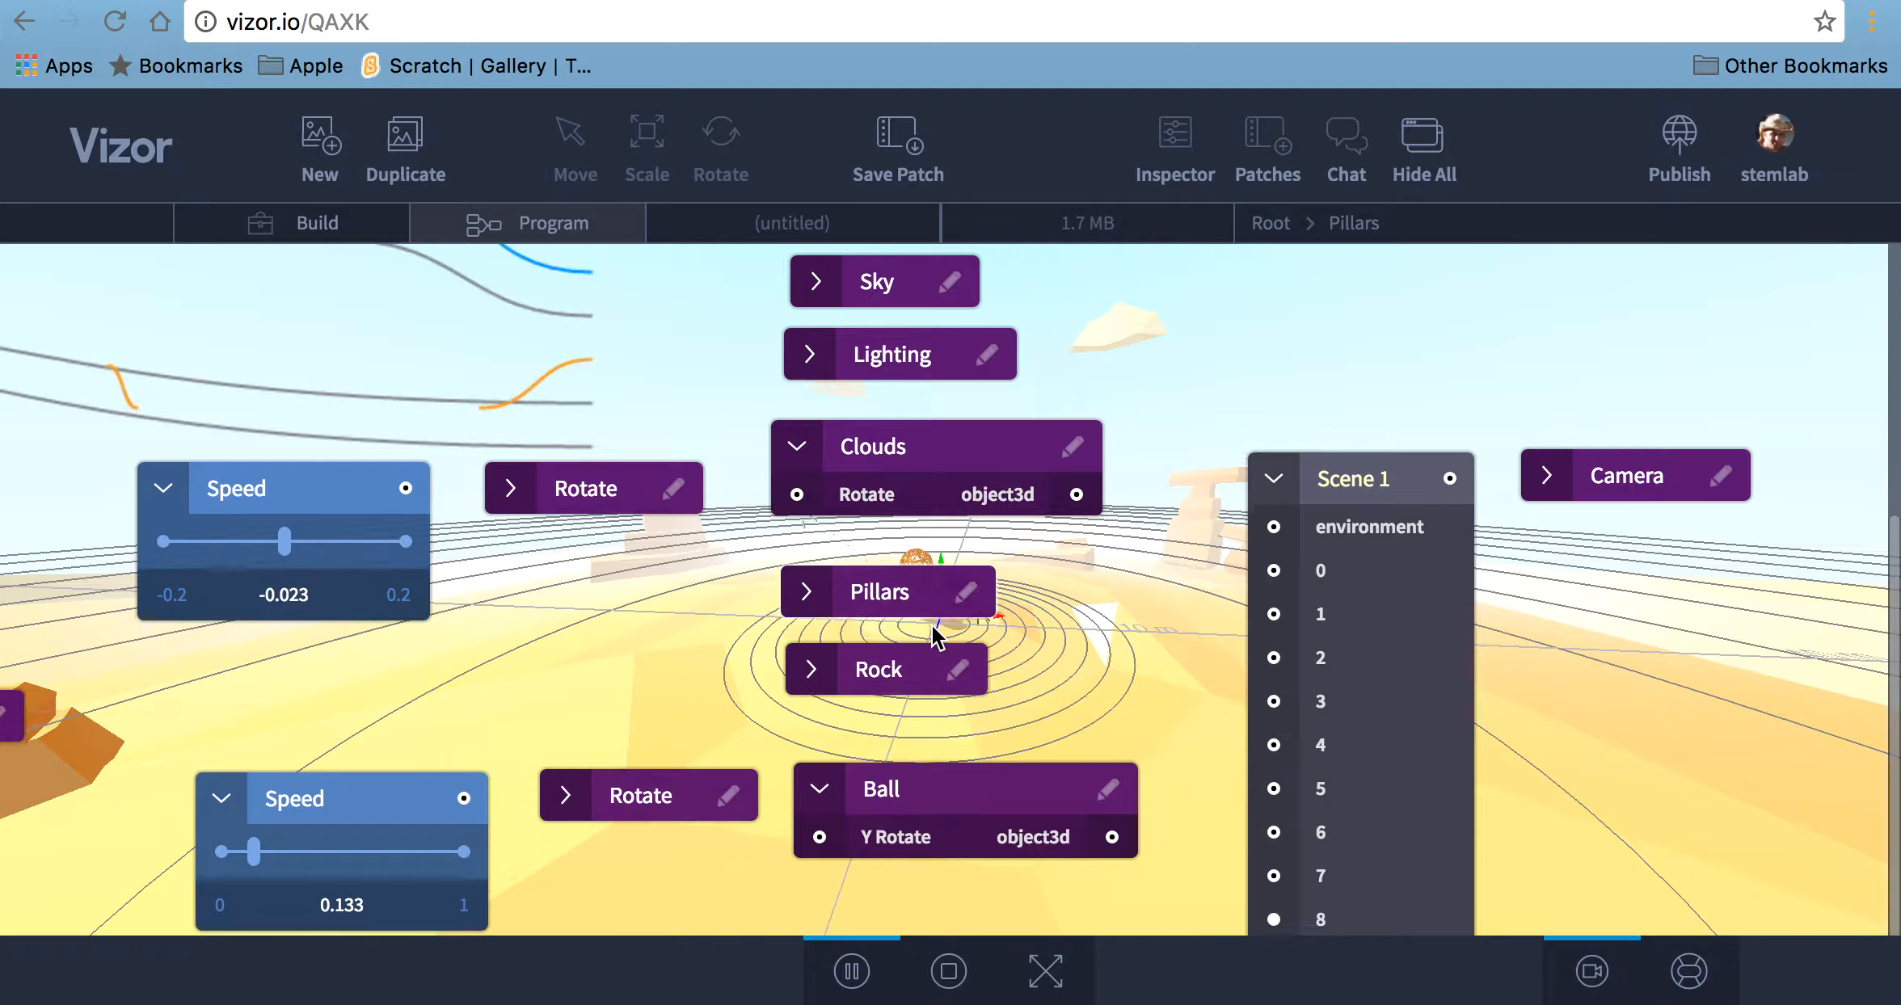
pyautogui.press('Tab')
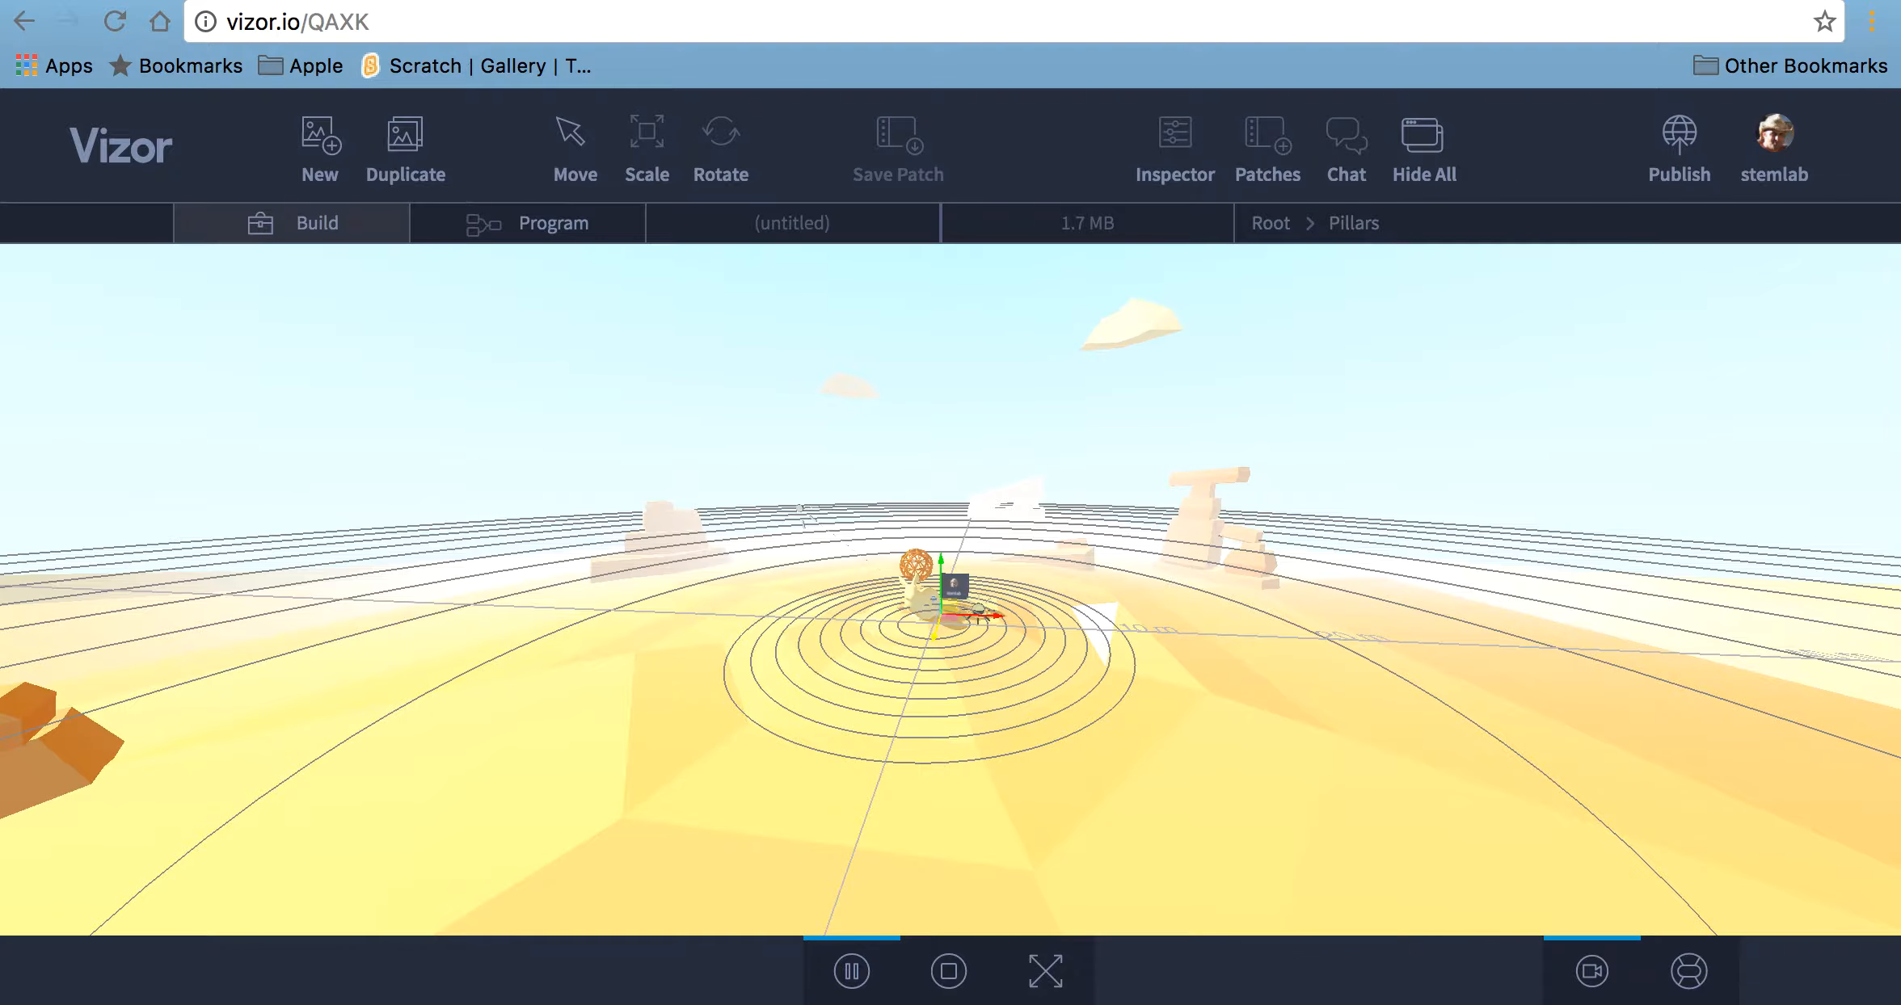
pyautogui.scroll(10, 951, 590)
pyautogui.scroll(-3, 951, 589)
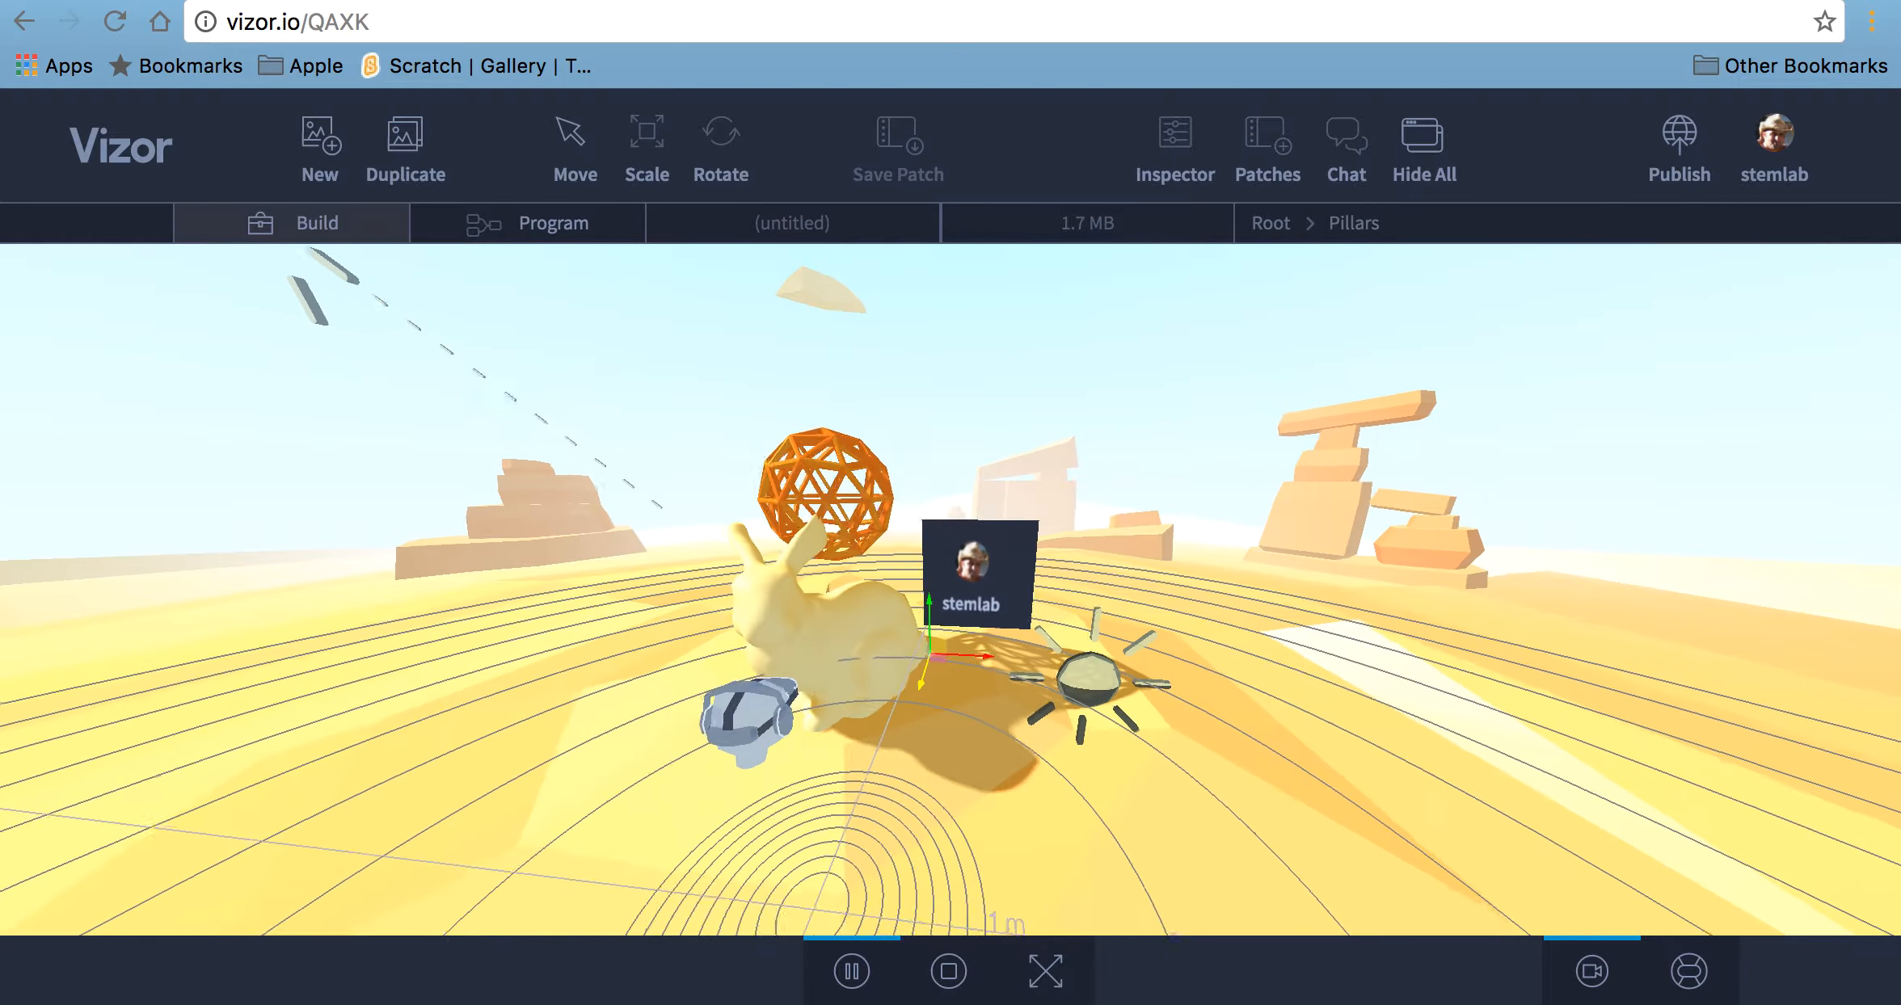
# Rearrange the patch graph by shifting both Speed patches outward, and expand the Clouds' Rotate patch and place it beside its Speed patch
pyautogui.press('Tab')
pyautogui.scroll(-3, 1098, 692)
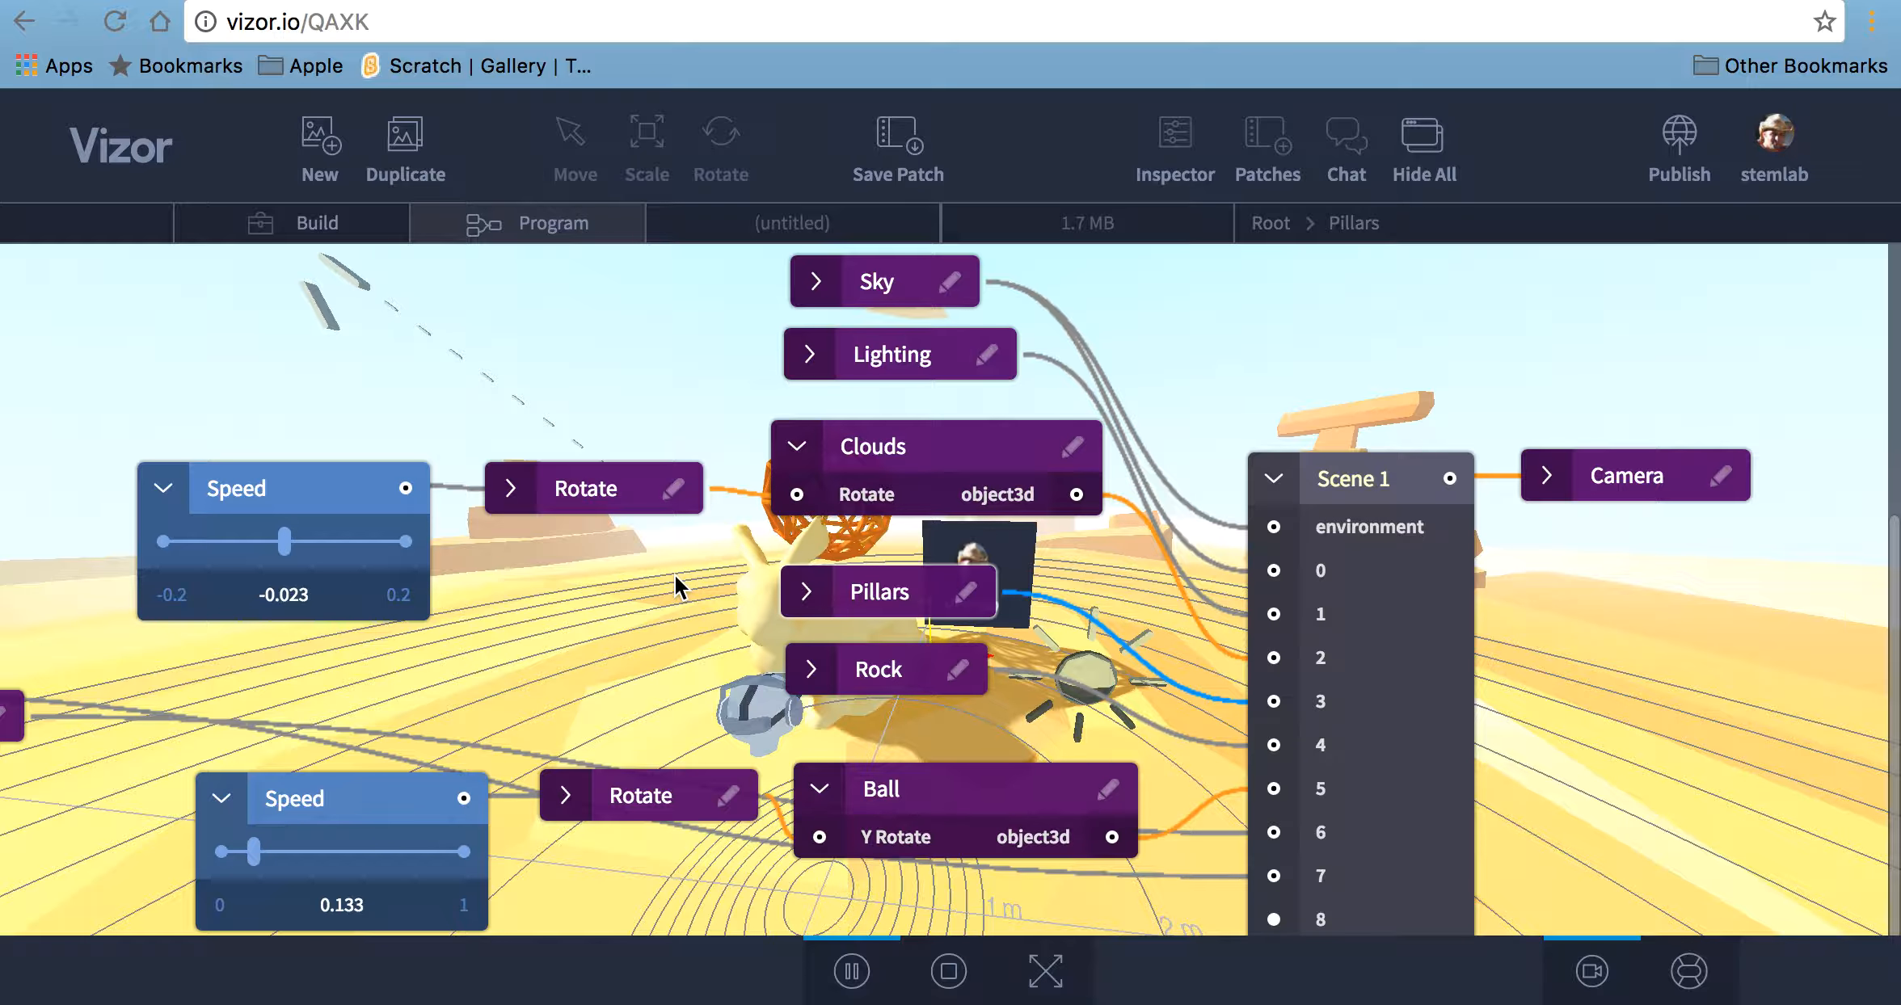
pyautogui.press('Tab')
pyautogui.press('Tab')
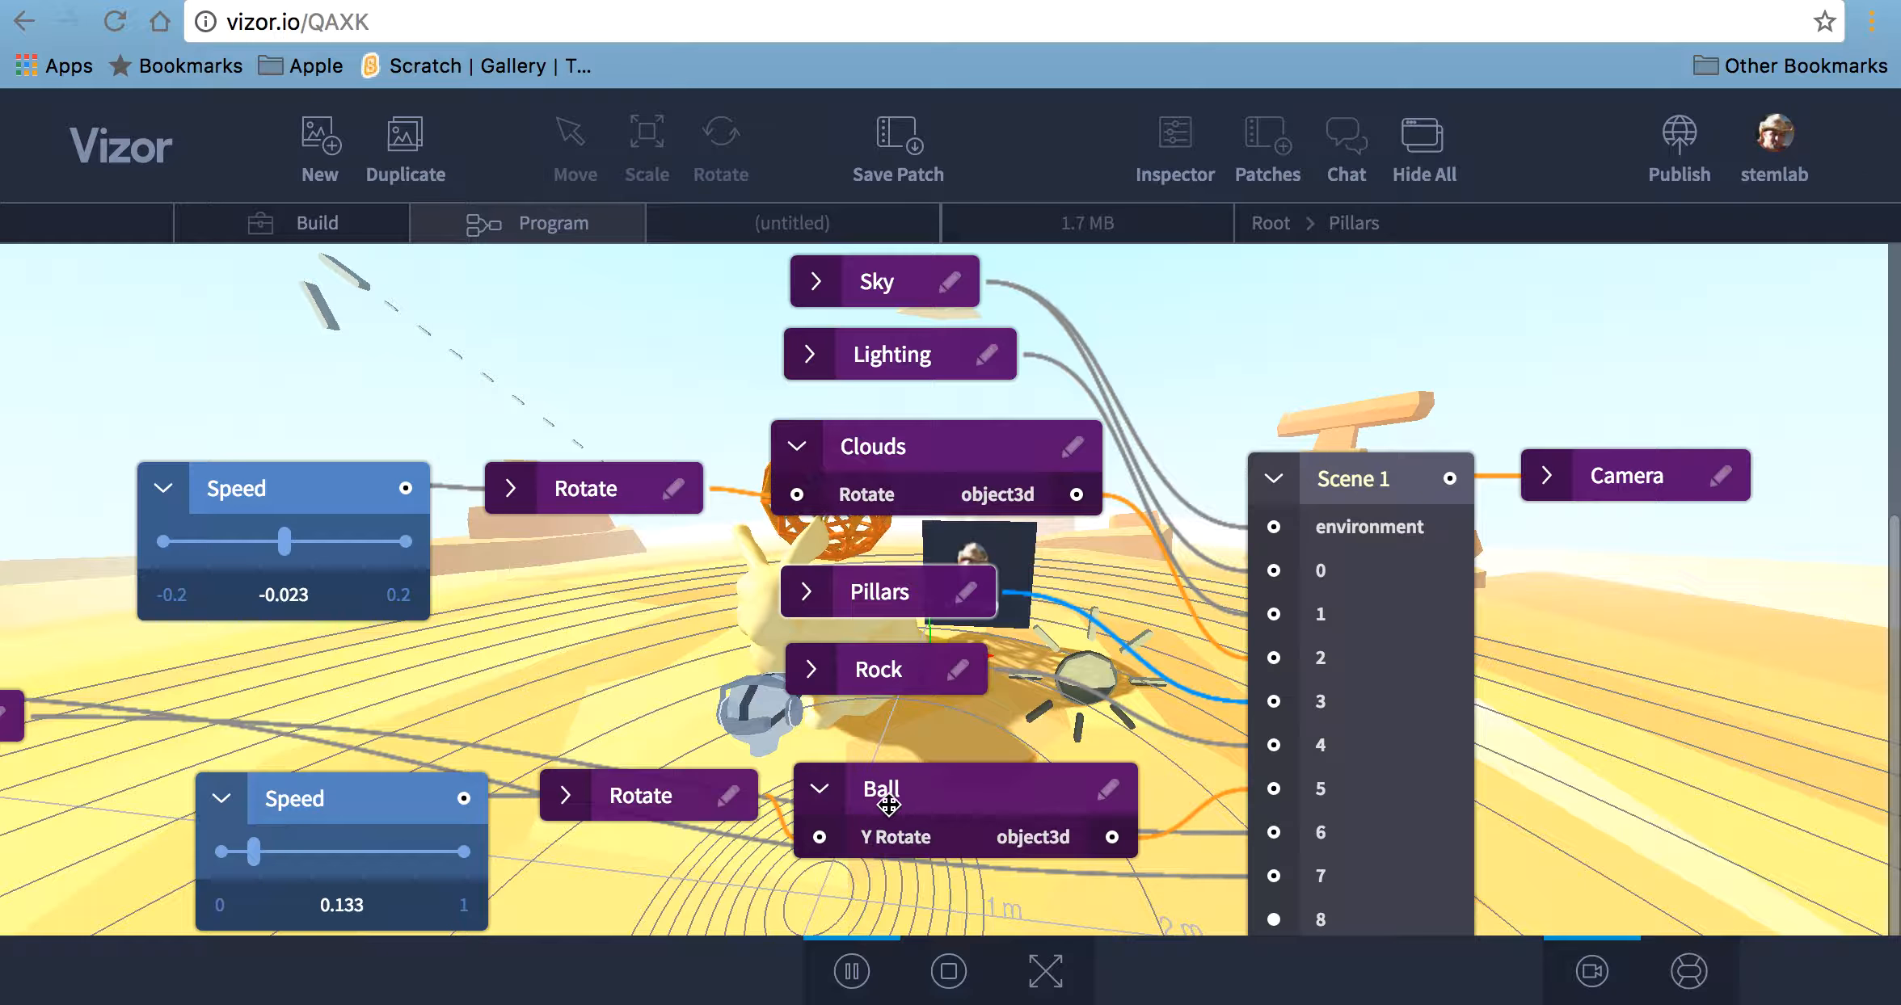
pyautogui.moveTo(368, 793); pyautogui.dragTo(290, 738)
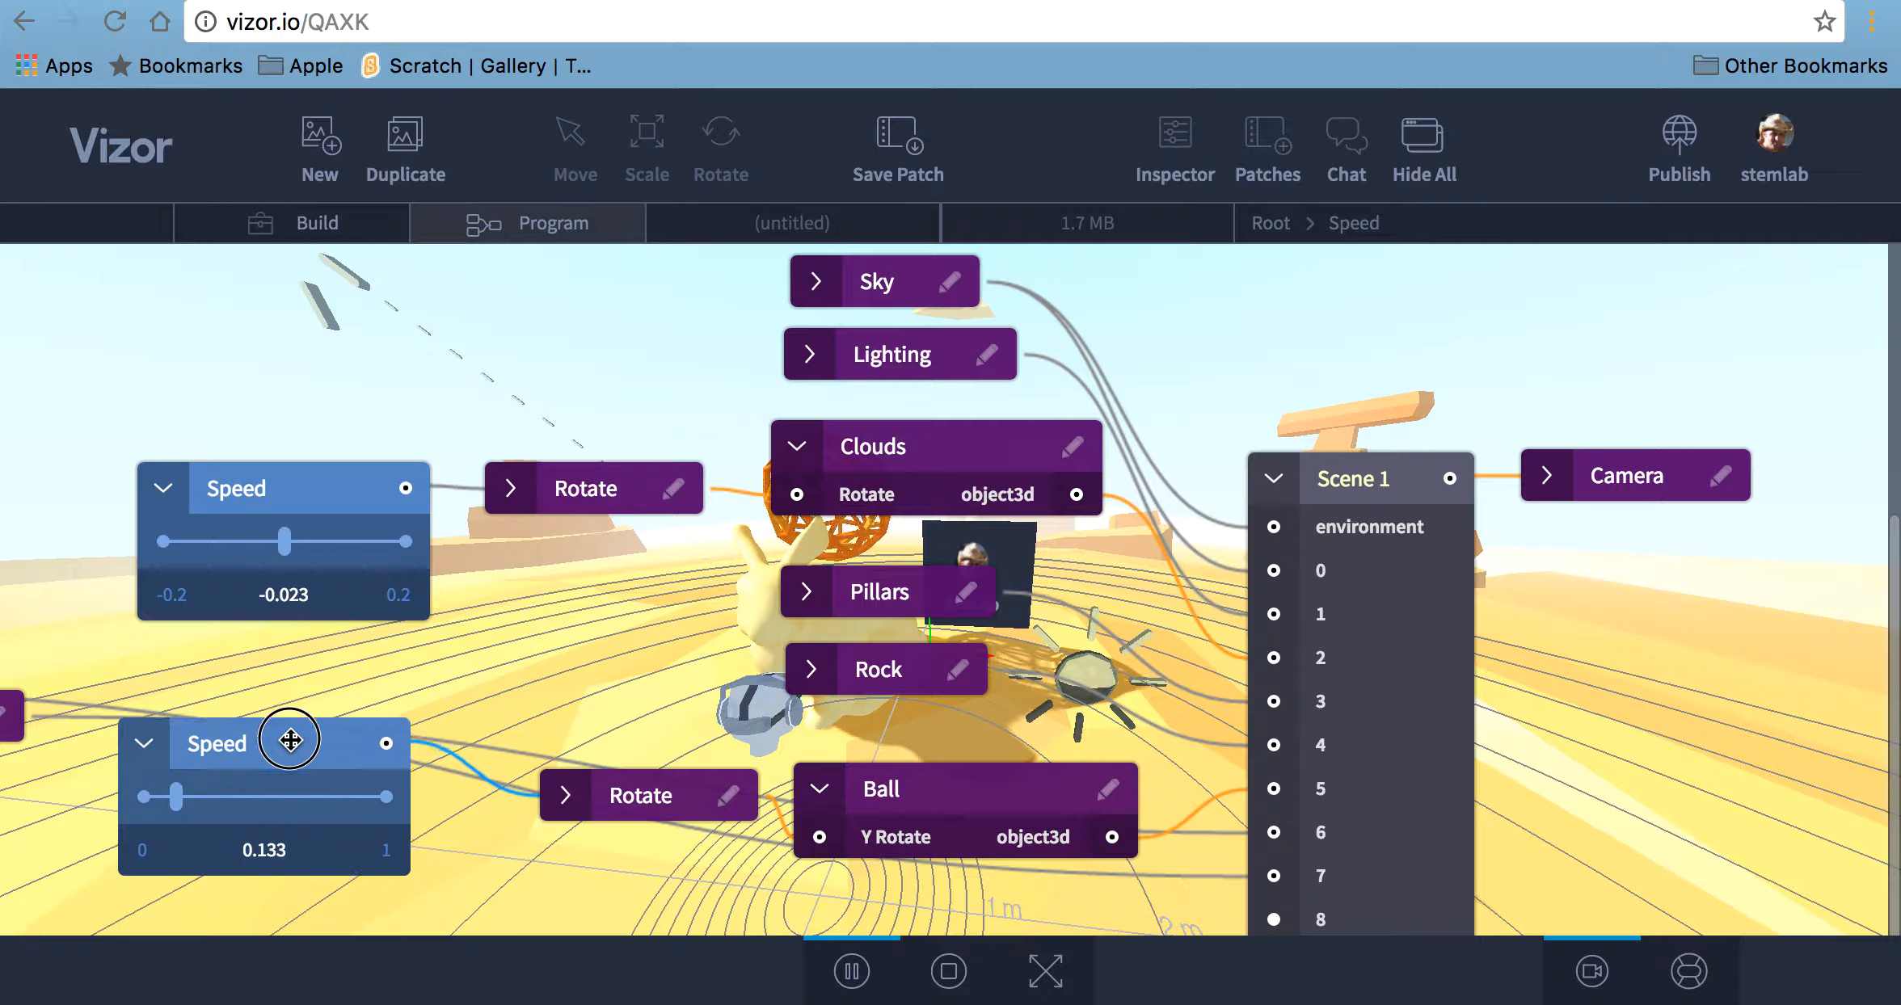
pyautogui.moveTo(269, 485); pyautogui.dragTo(233, 395)
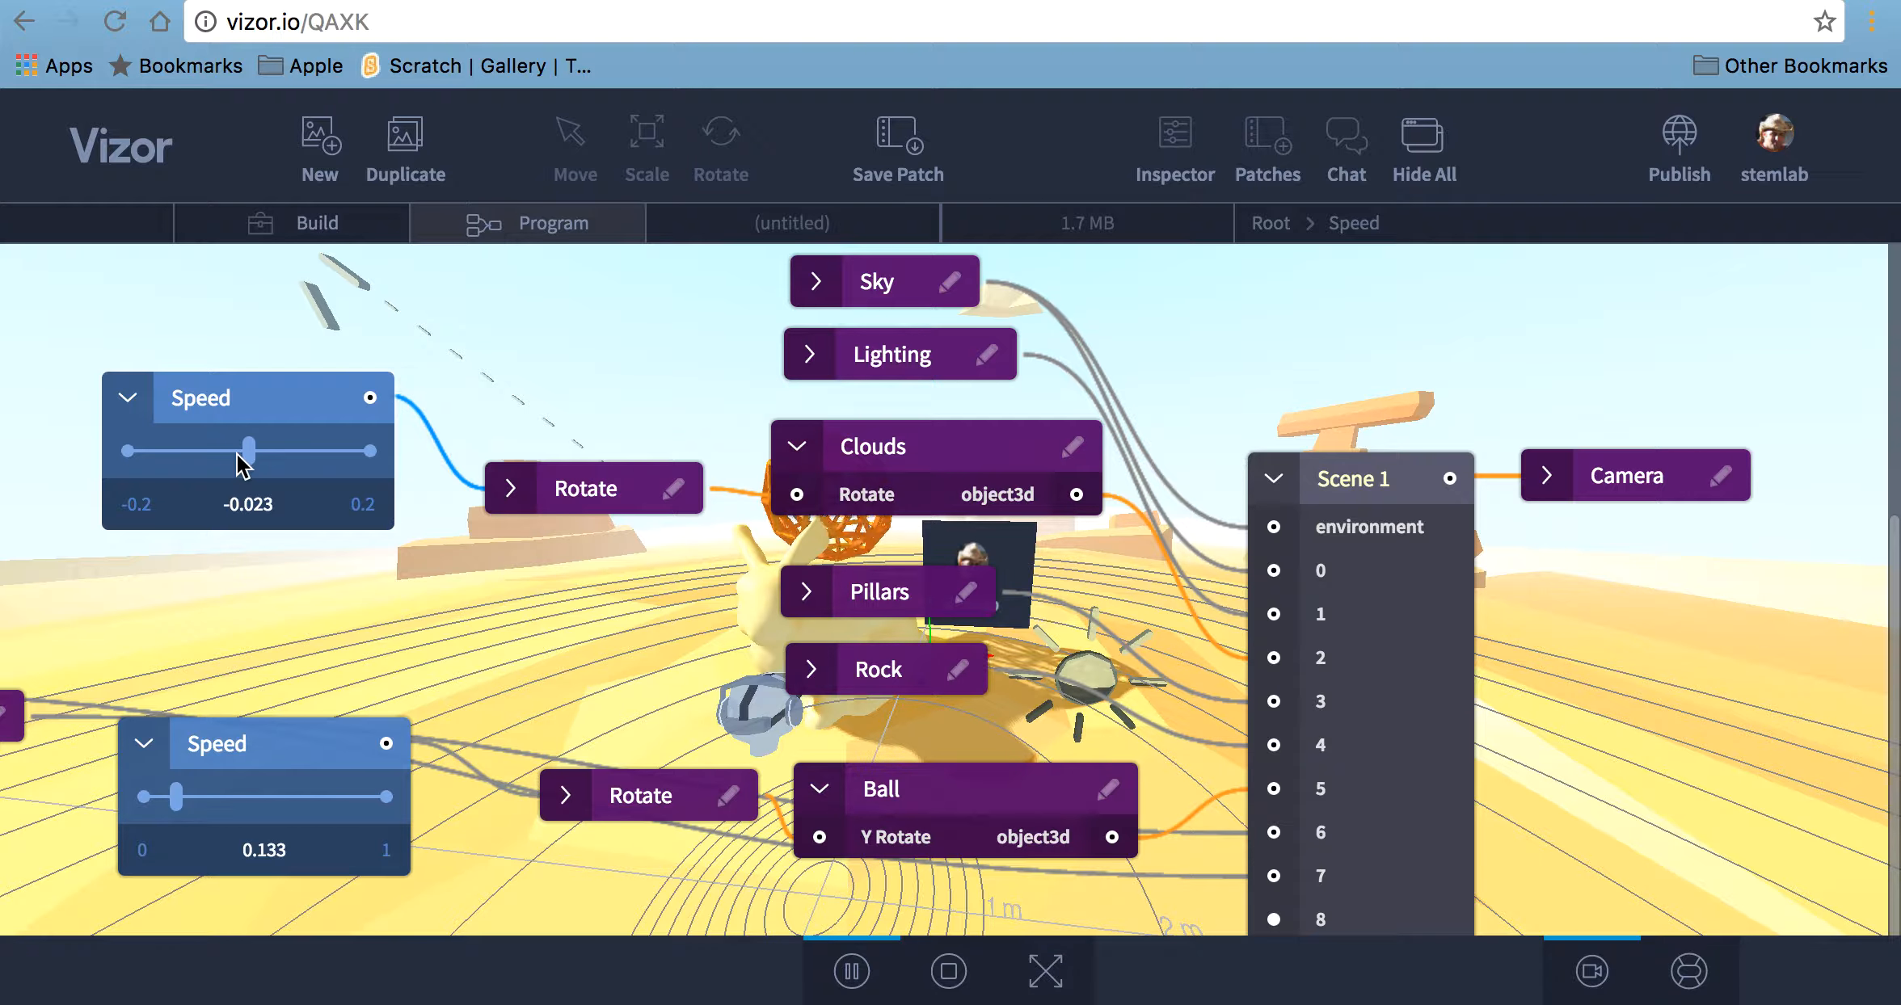
pyautogui.click(509, 489)
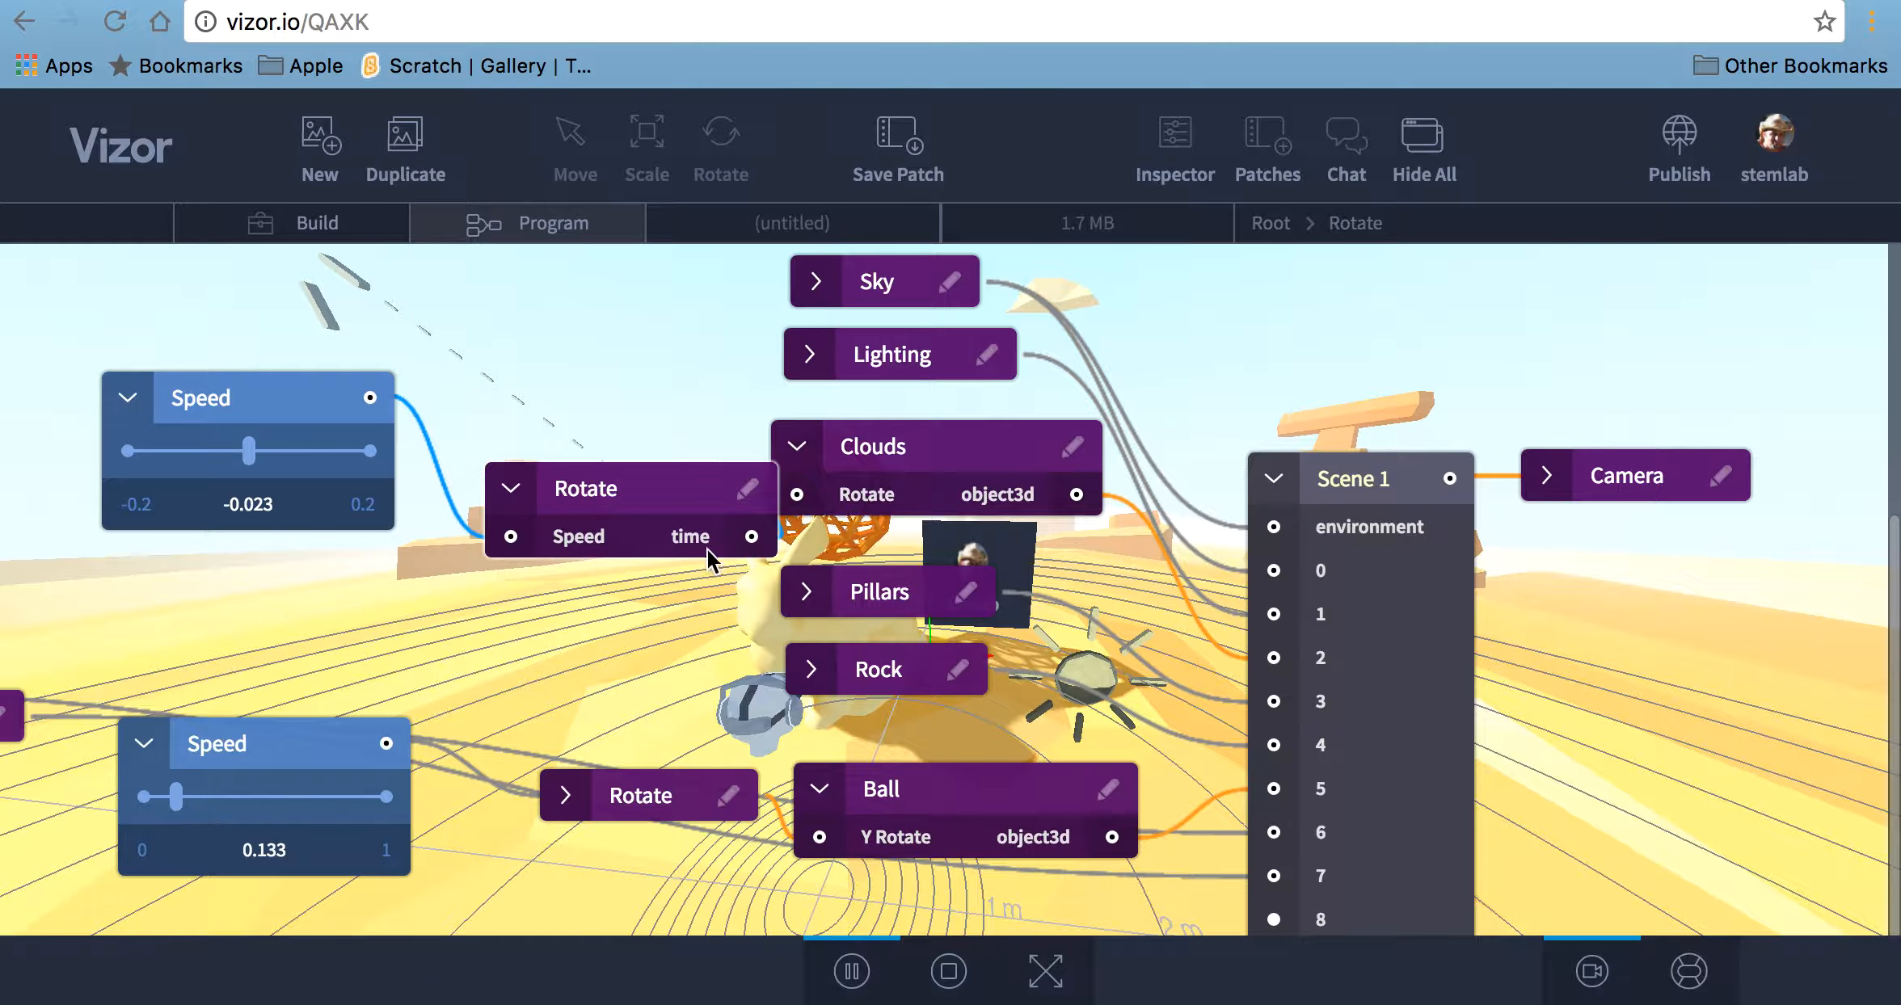
pyautogui.moveTo(643, 485); pyautogui.dragTo(591, 366)
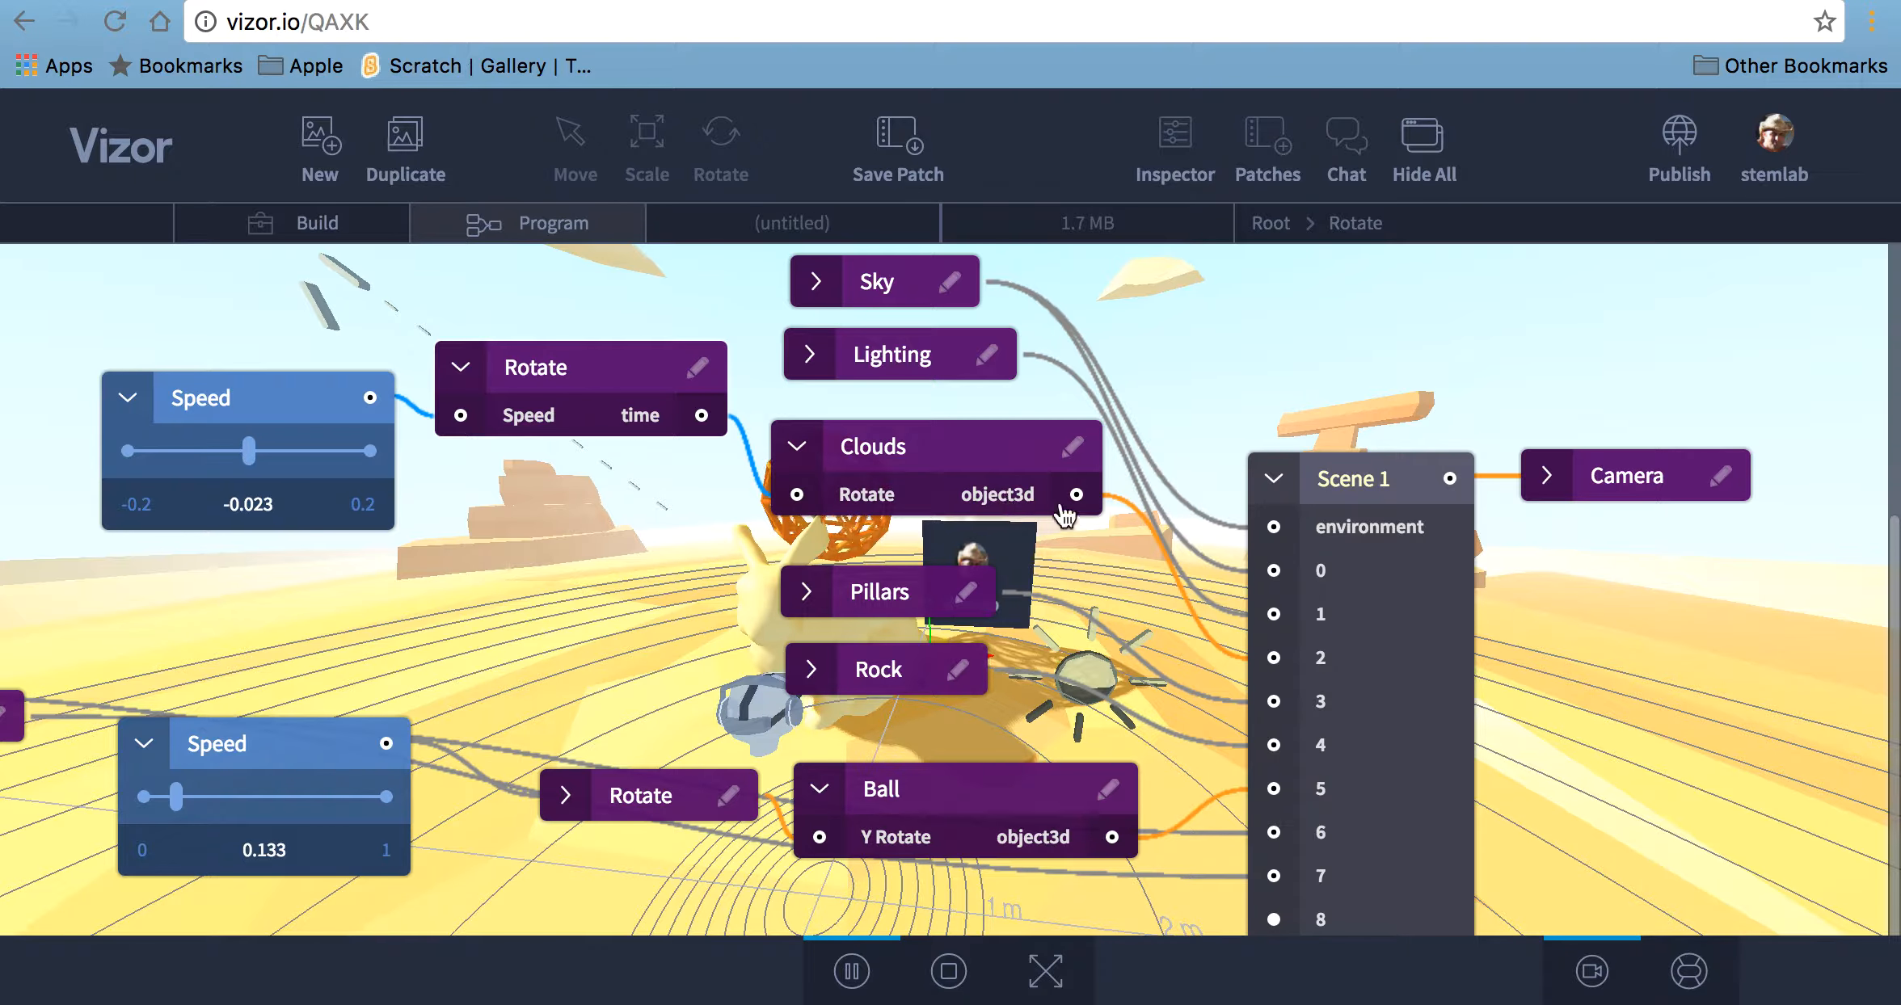
# Look inside the nested Clouds patch and return to the root patch graph
pyautogui.click(1074, 453)
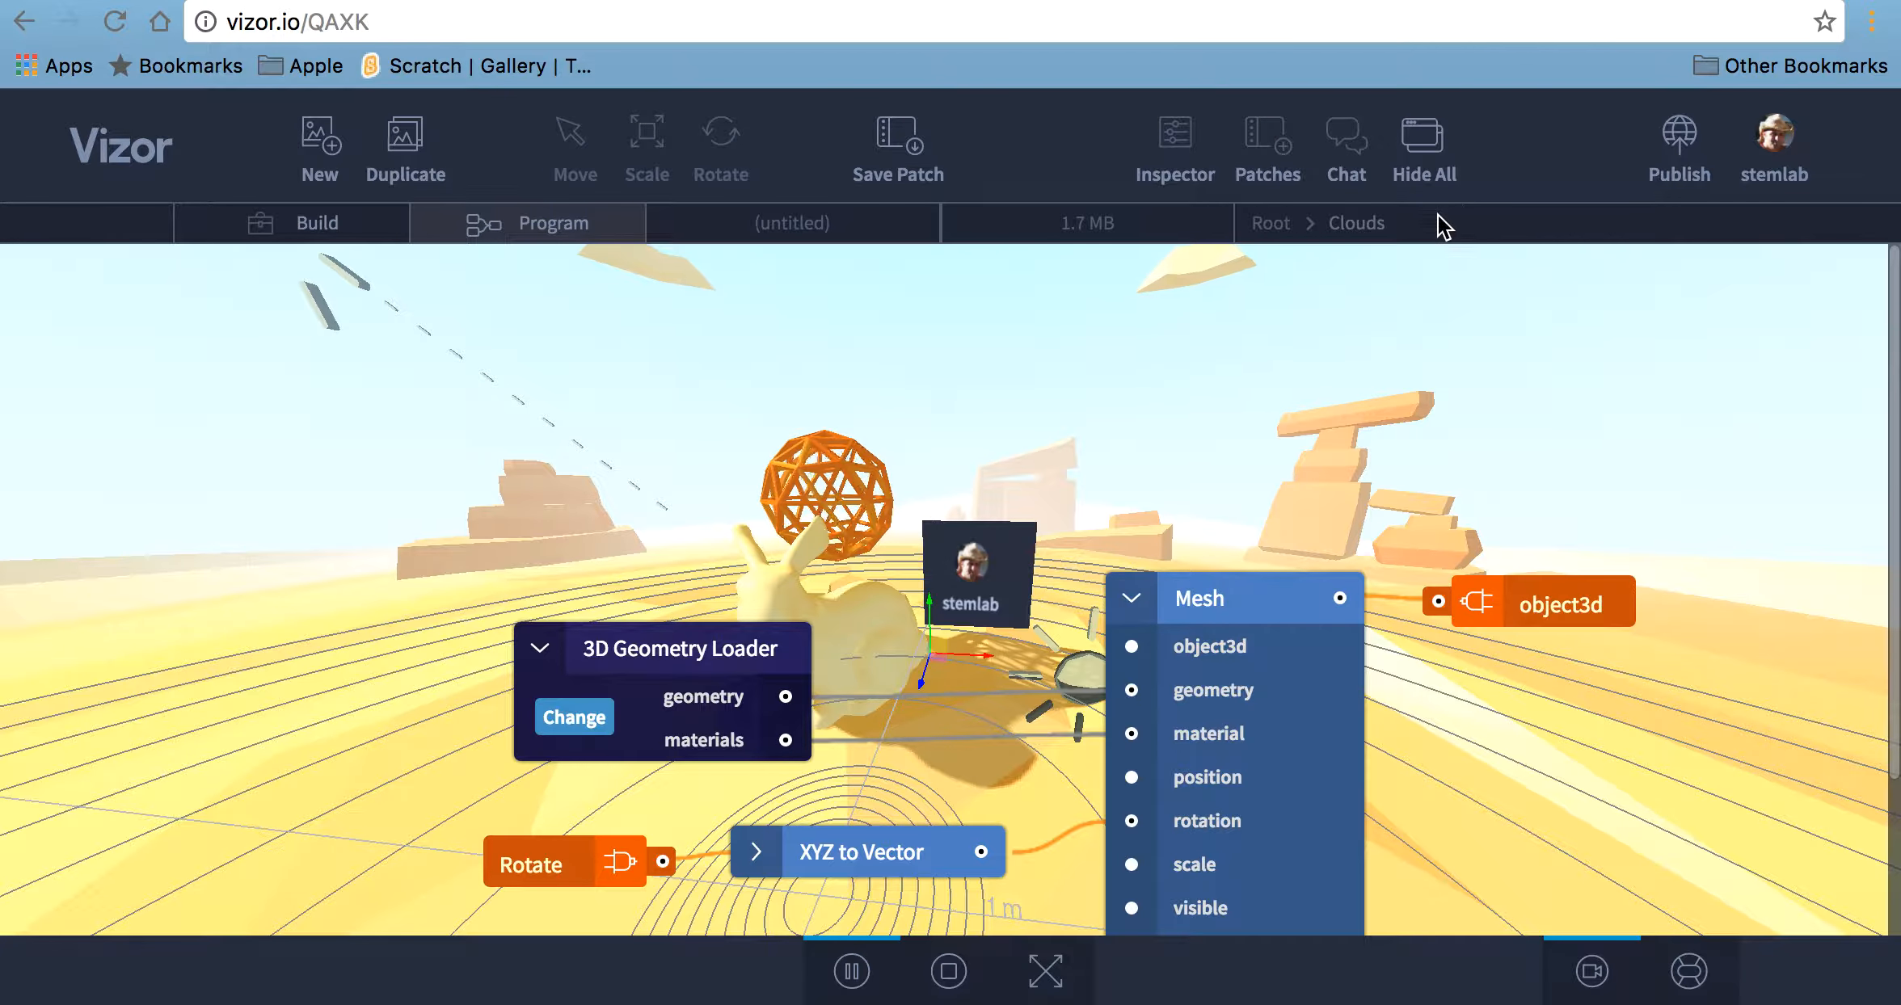
pyautogui.click(1271, 227)
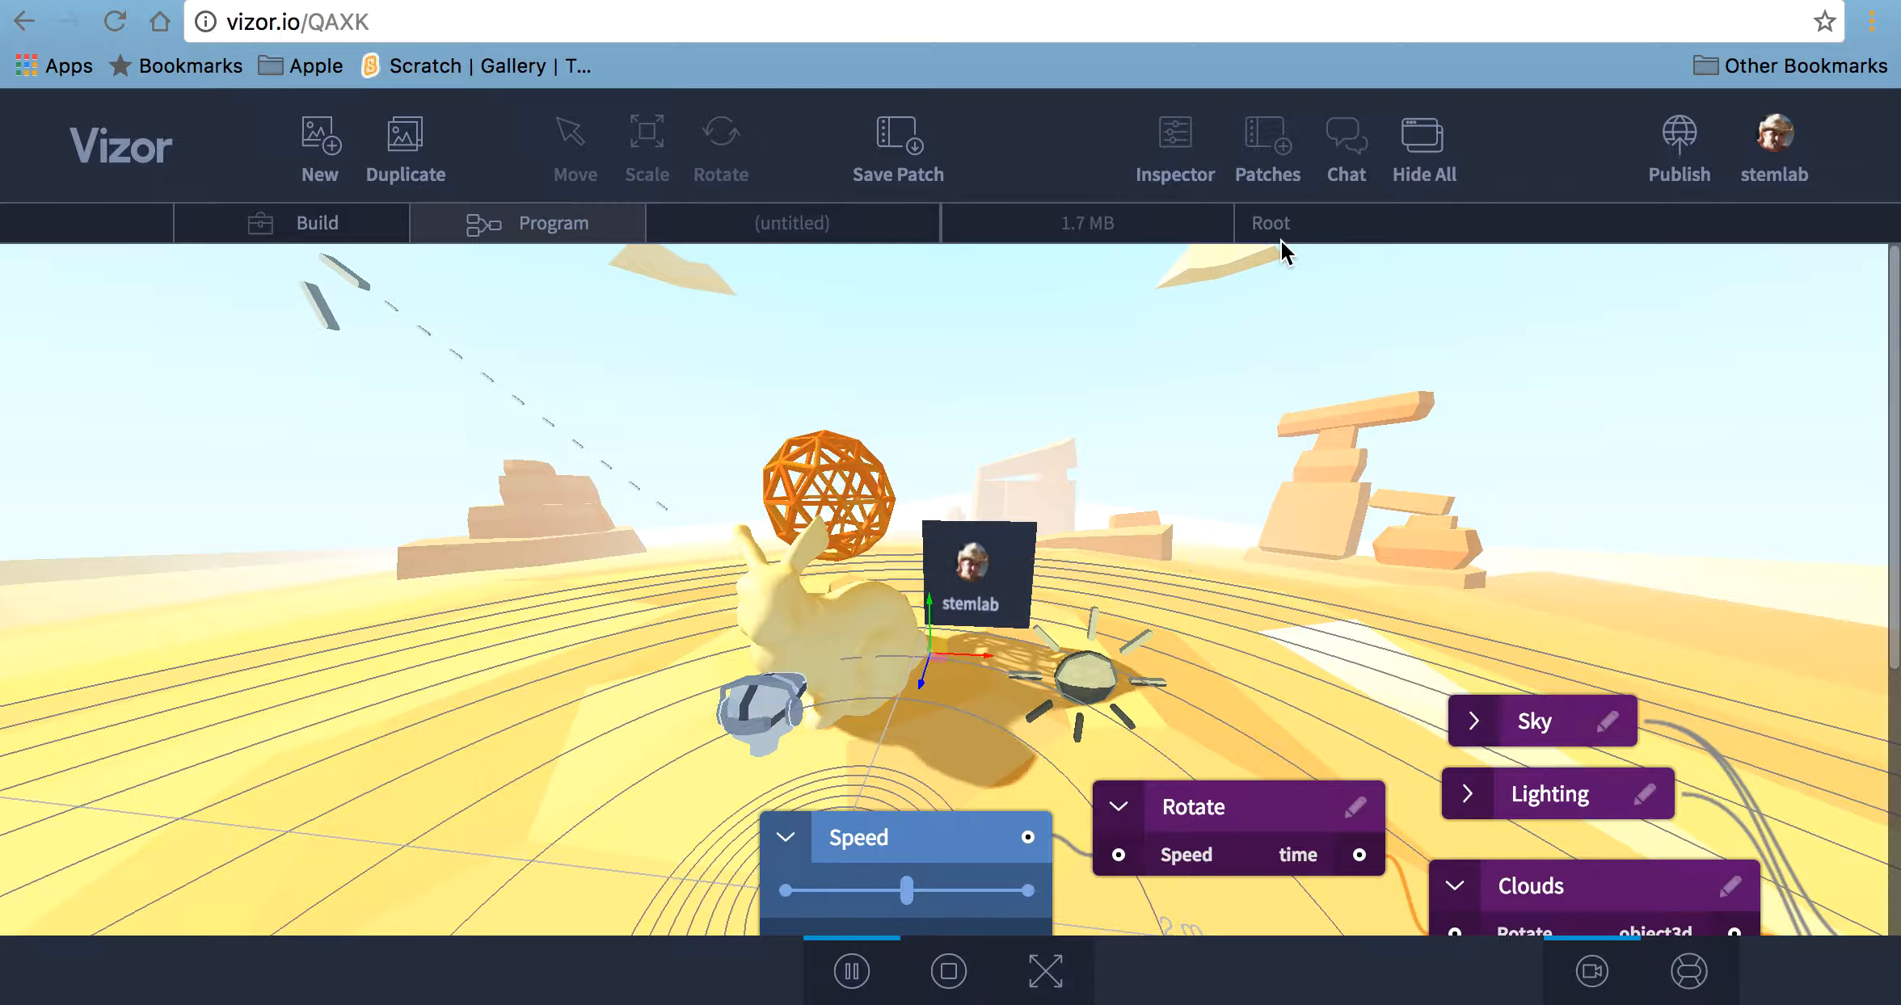
pyautogui.scroll(-5, 1028, 577)
pyautogui.hscroll(3, 1029, 578)
pyautogui.hscroll(3, 1029, 578)
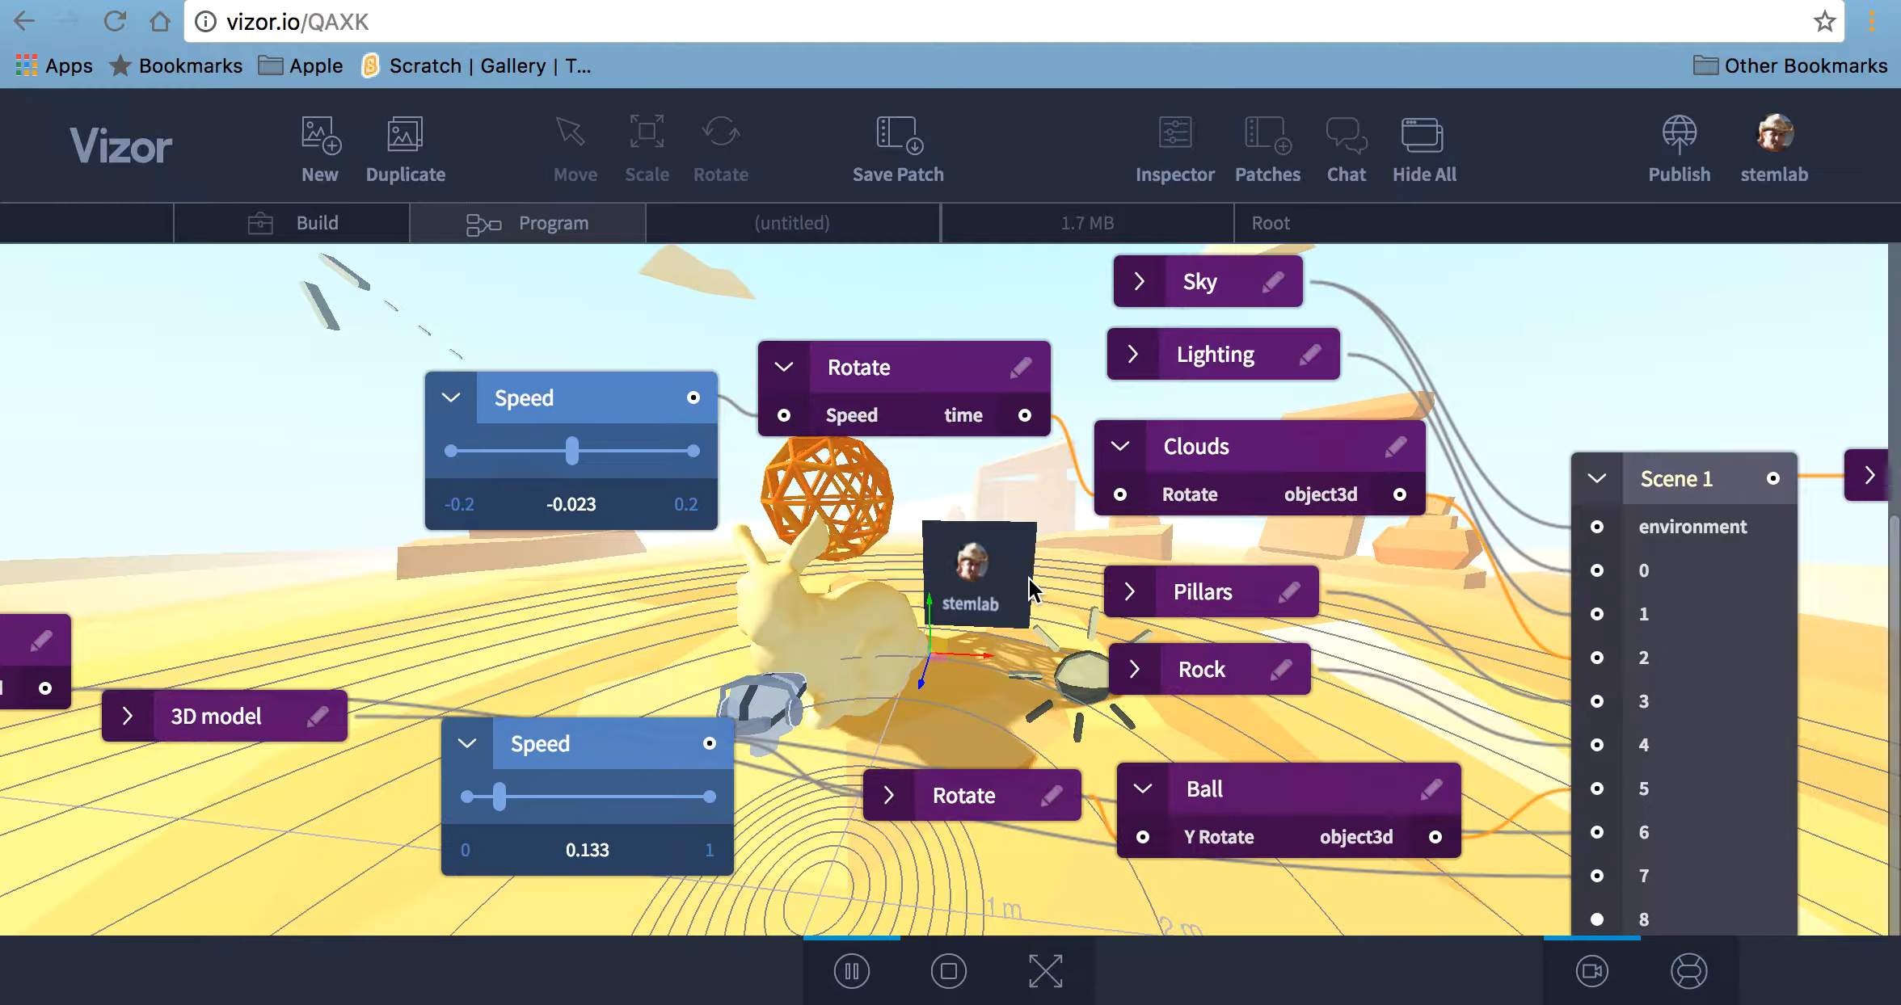
pyautogui.hscroll(1, 1030, 580)
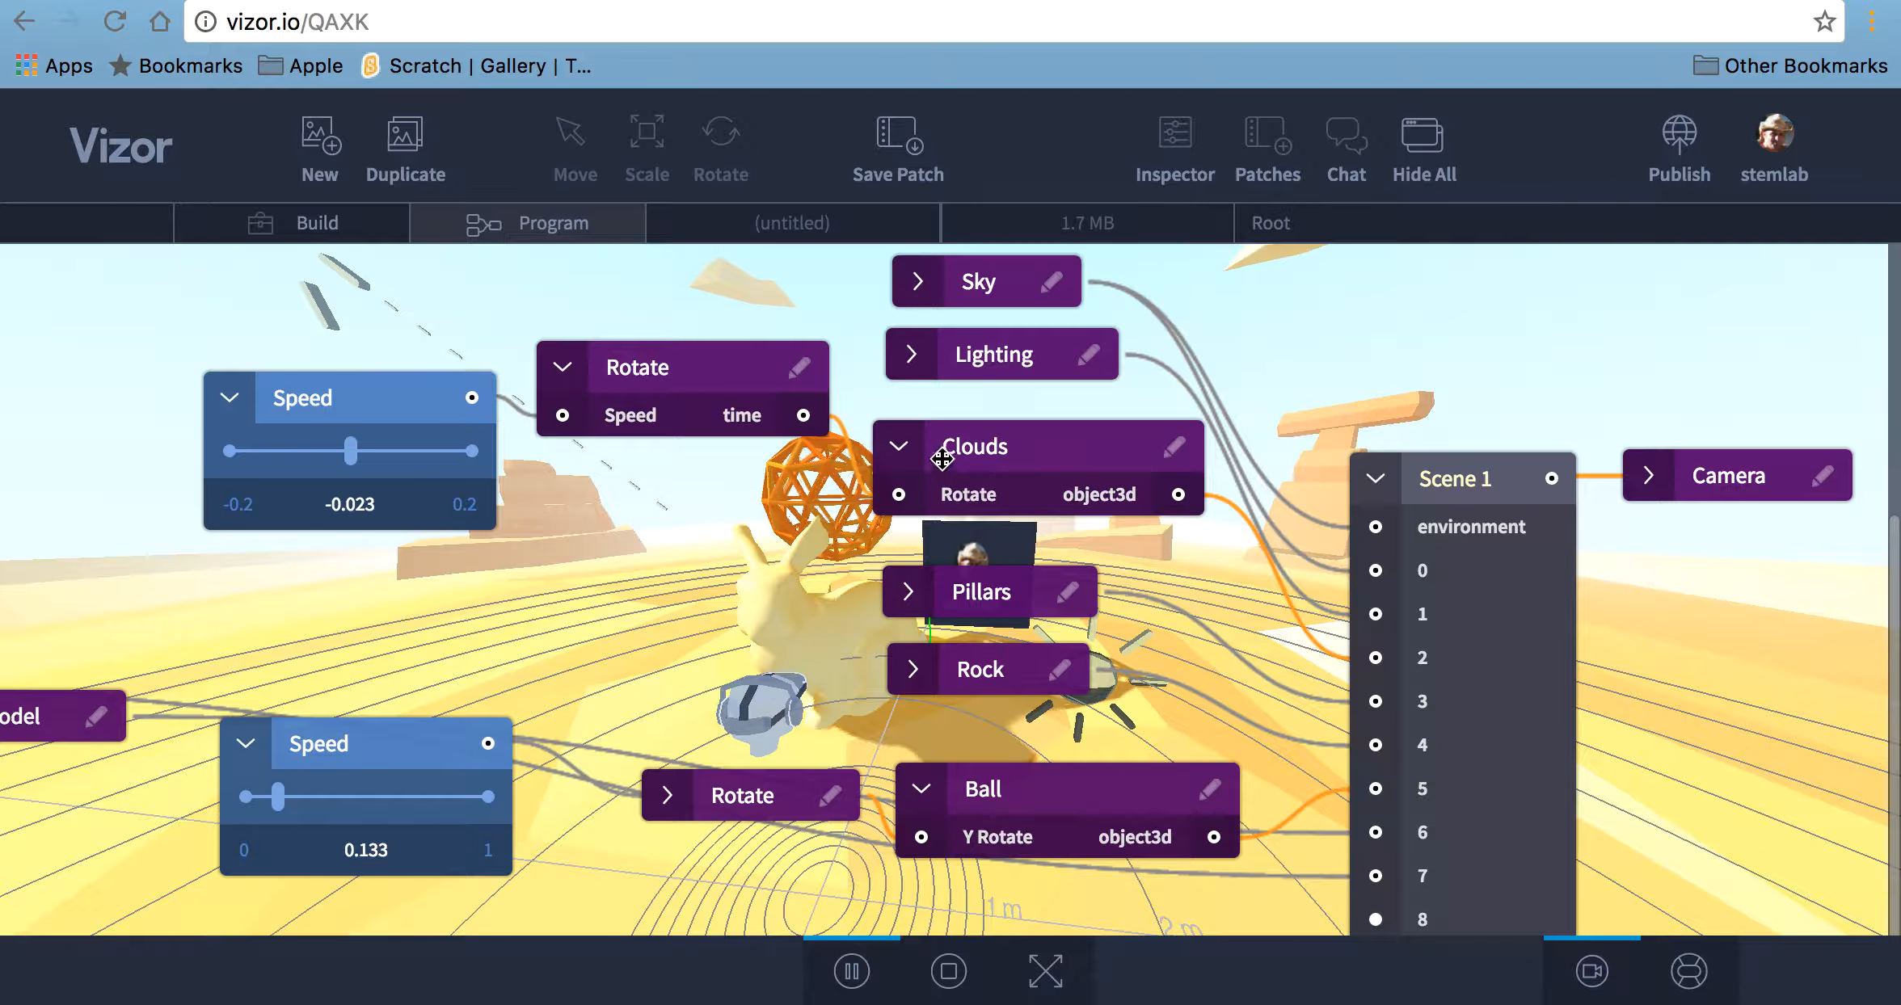
# Collapse and re-expand the Clouds patch, and open its nested contents to show the geometry loader and Mesh patches
pyautogui.click(898, 453)
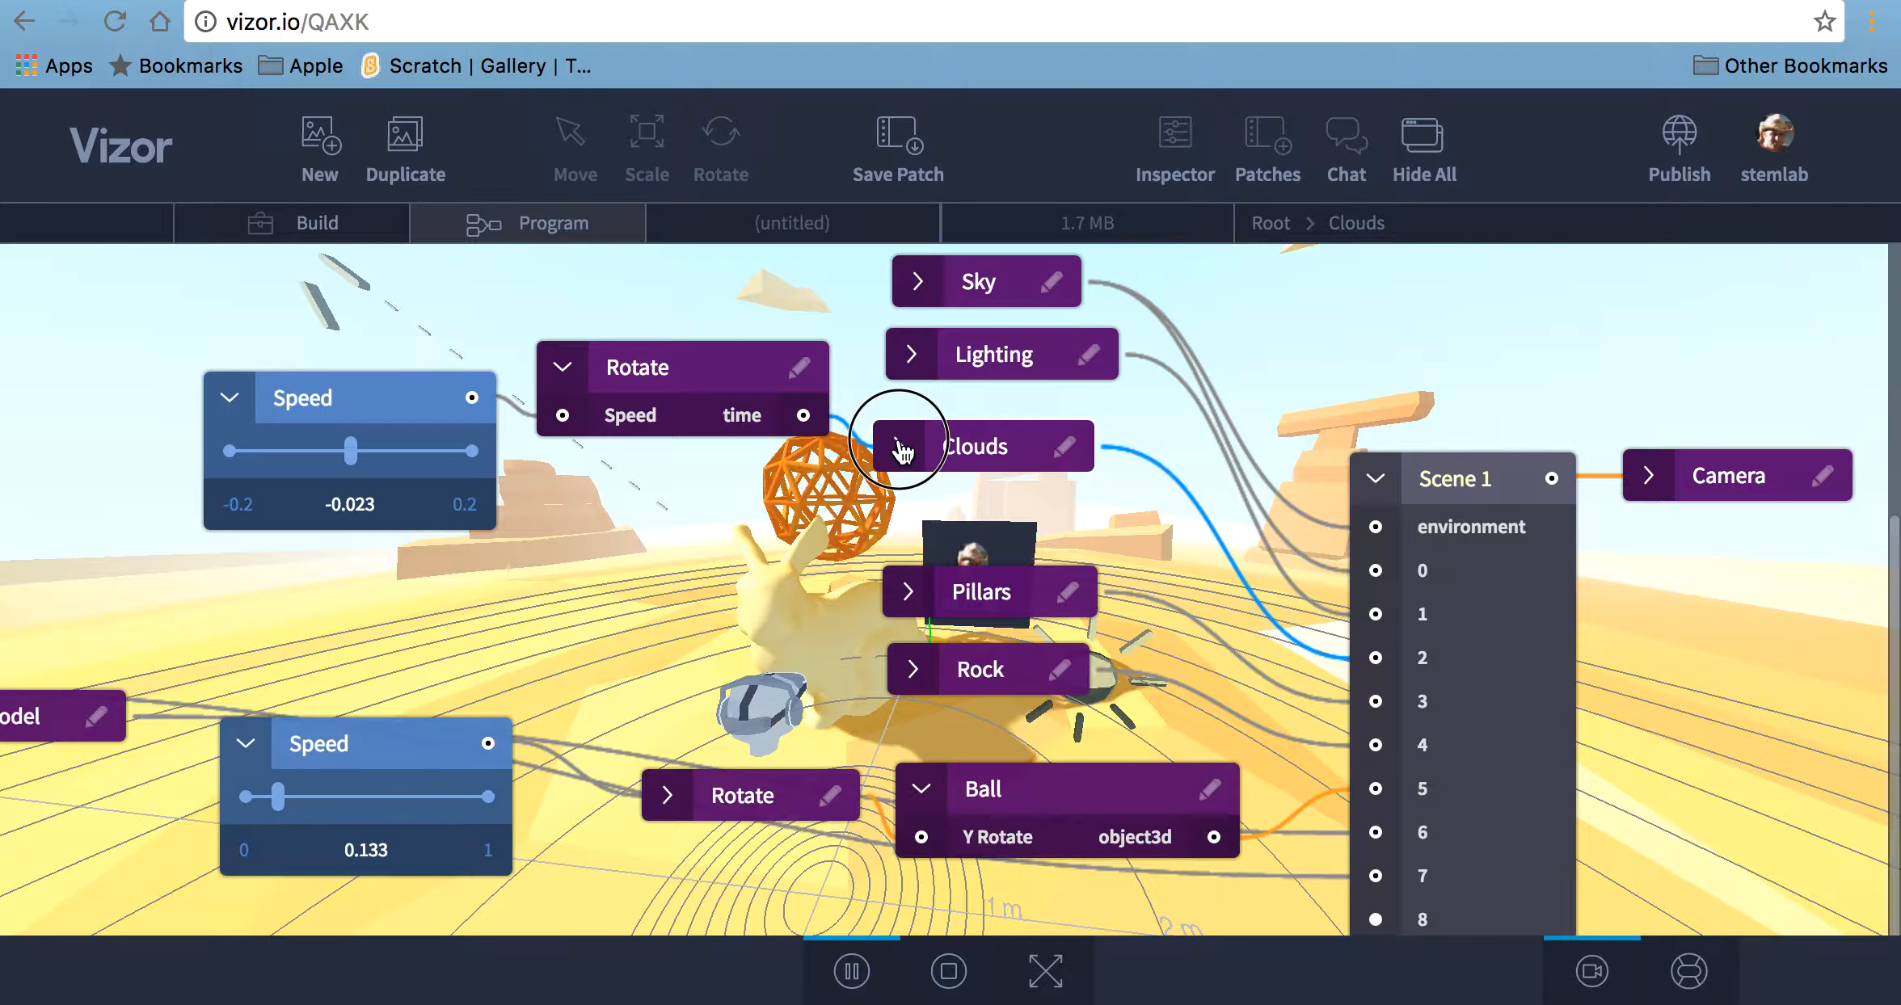
pyautogui.click(900, 449)
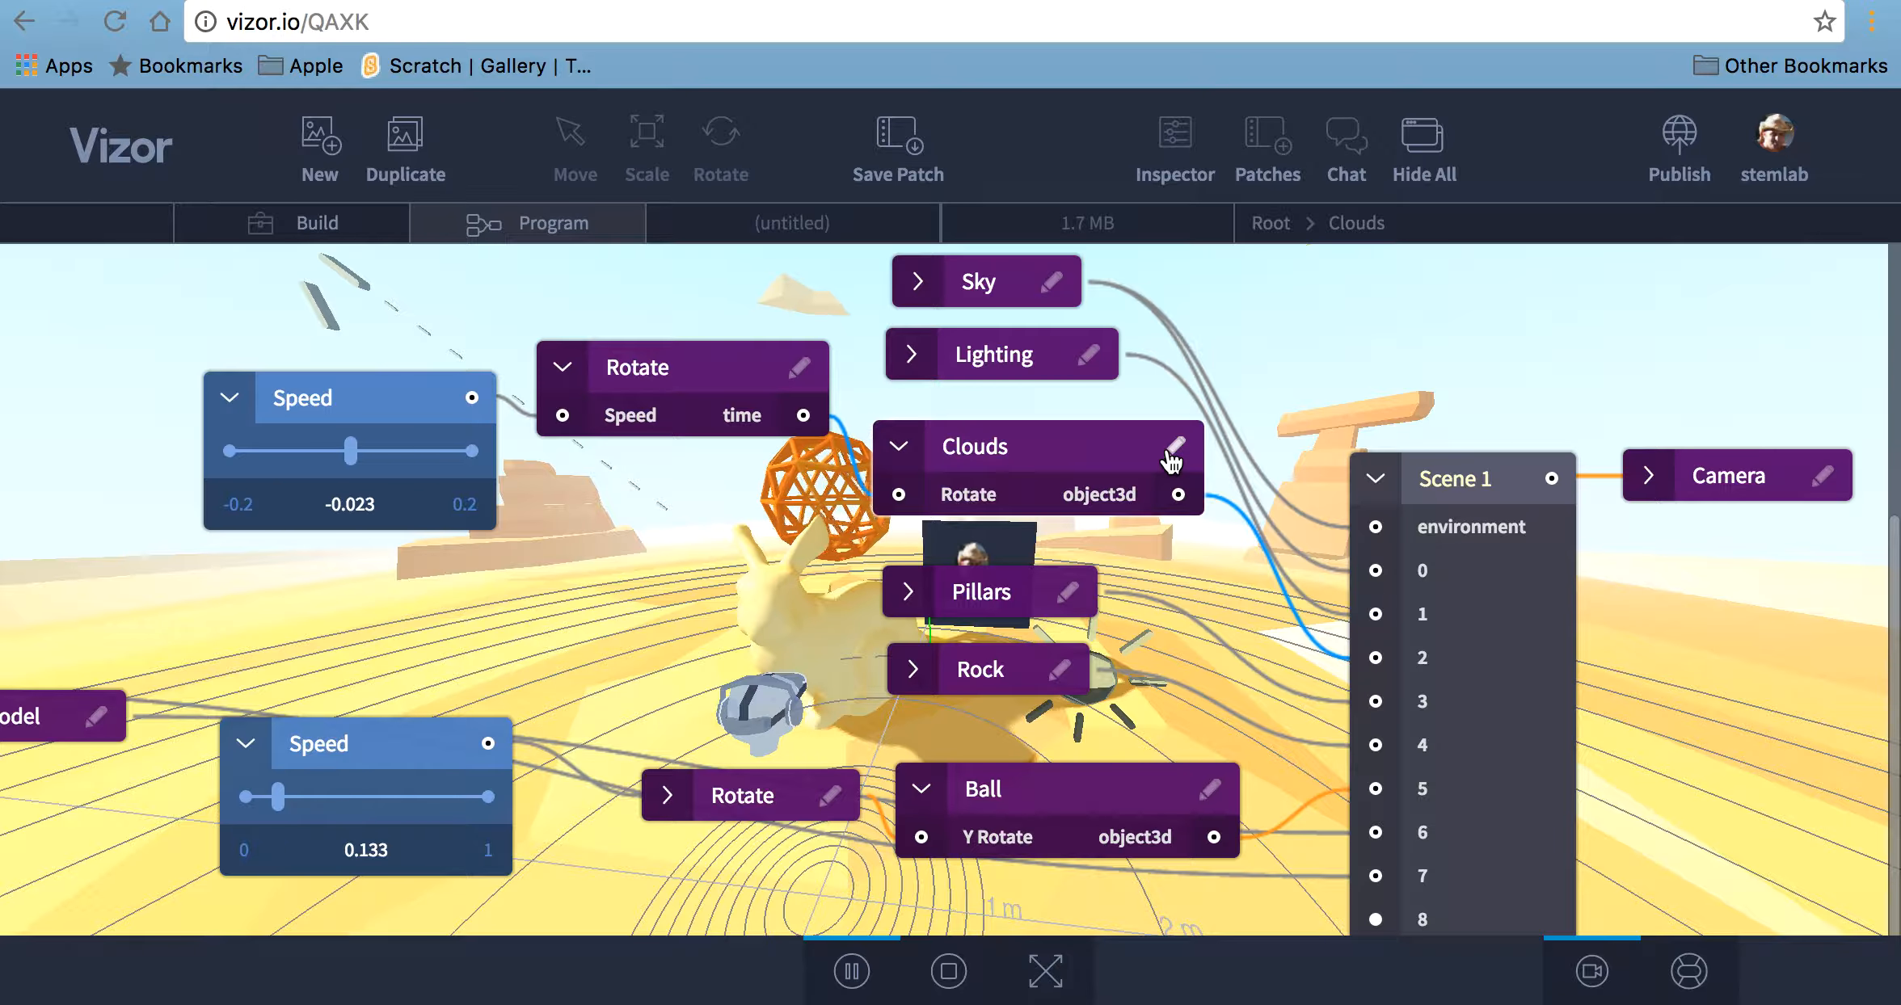
pyautogui.moveTo(1172, 460)
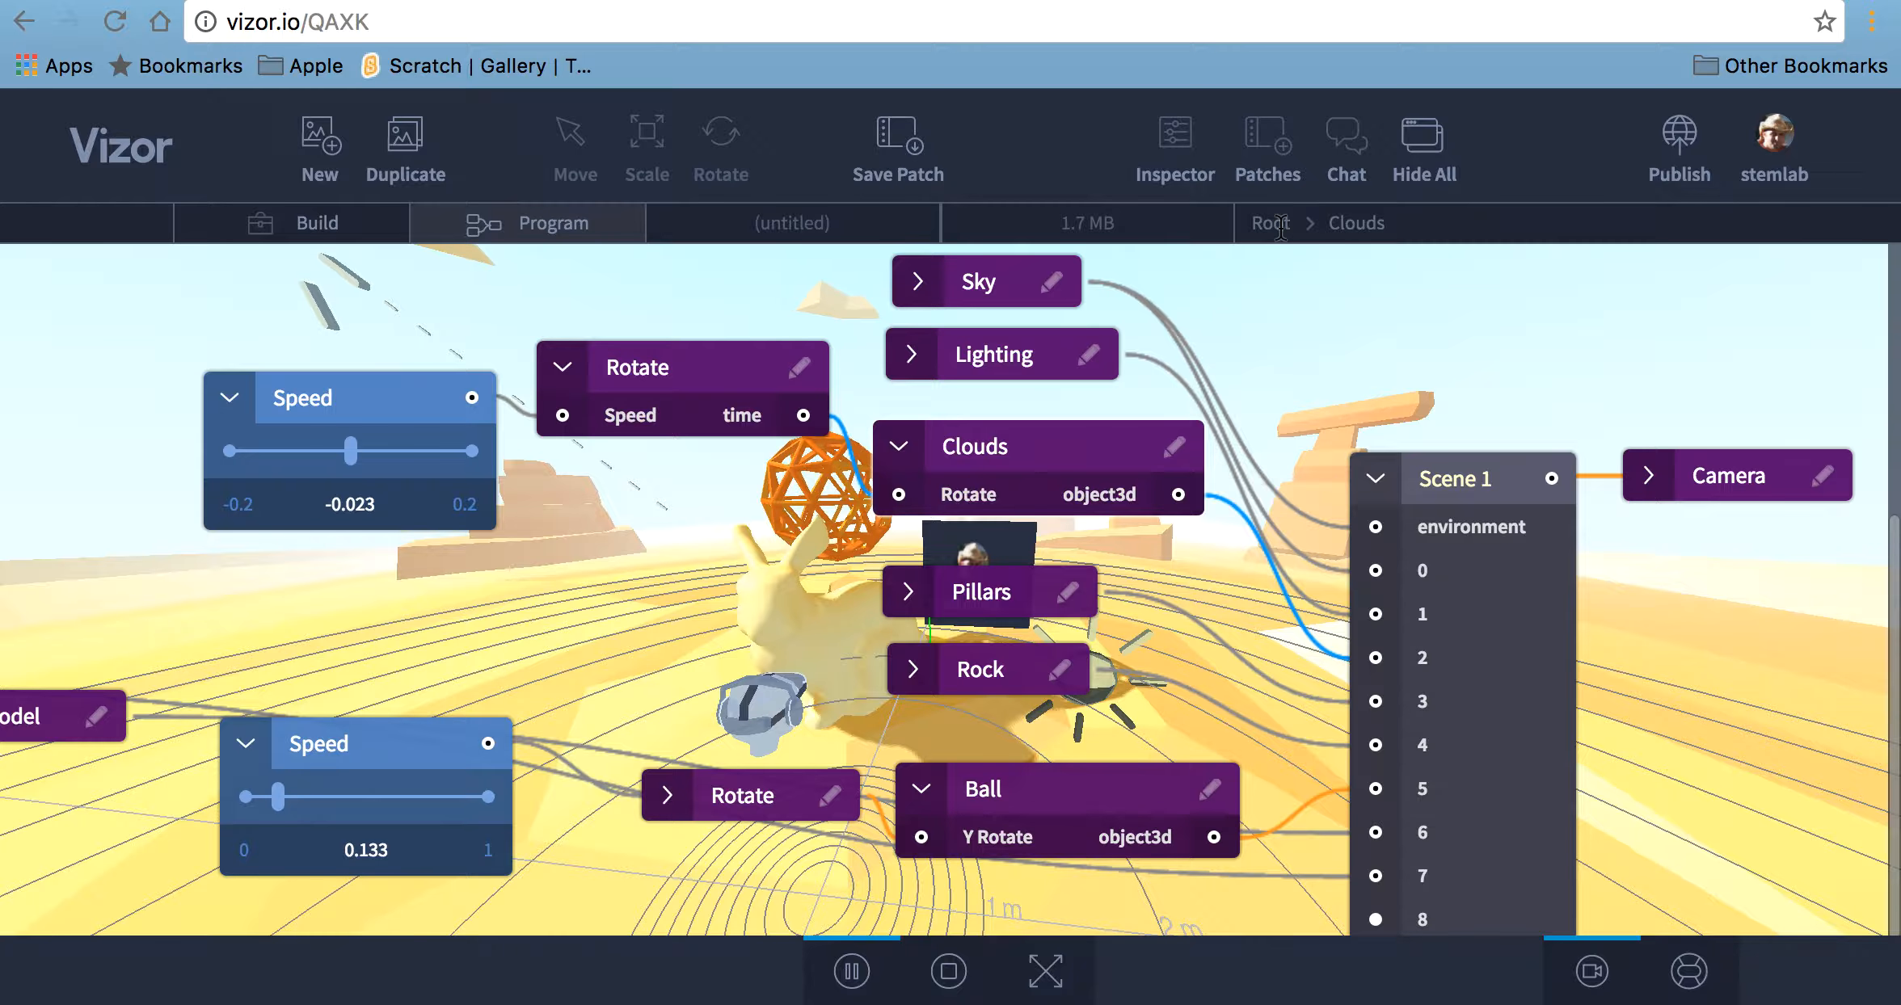
pyautogui.click(1176, 454)
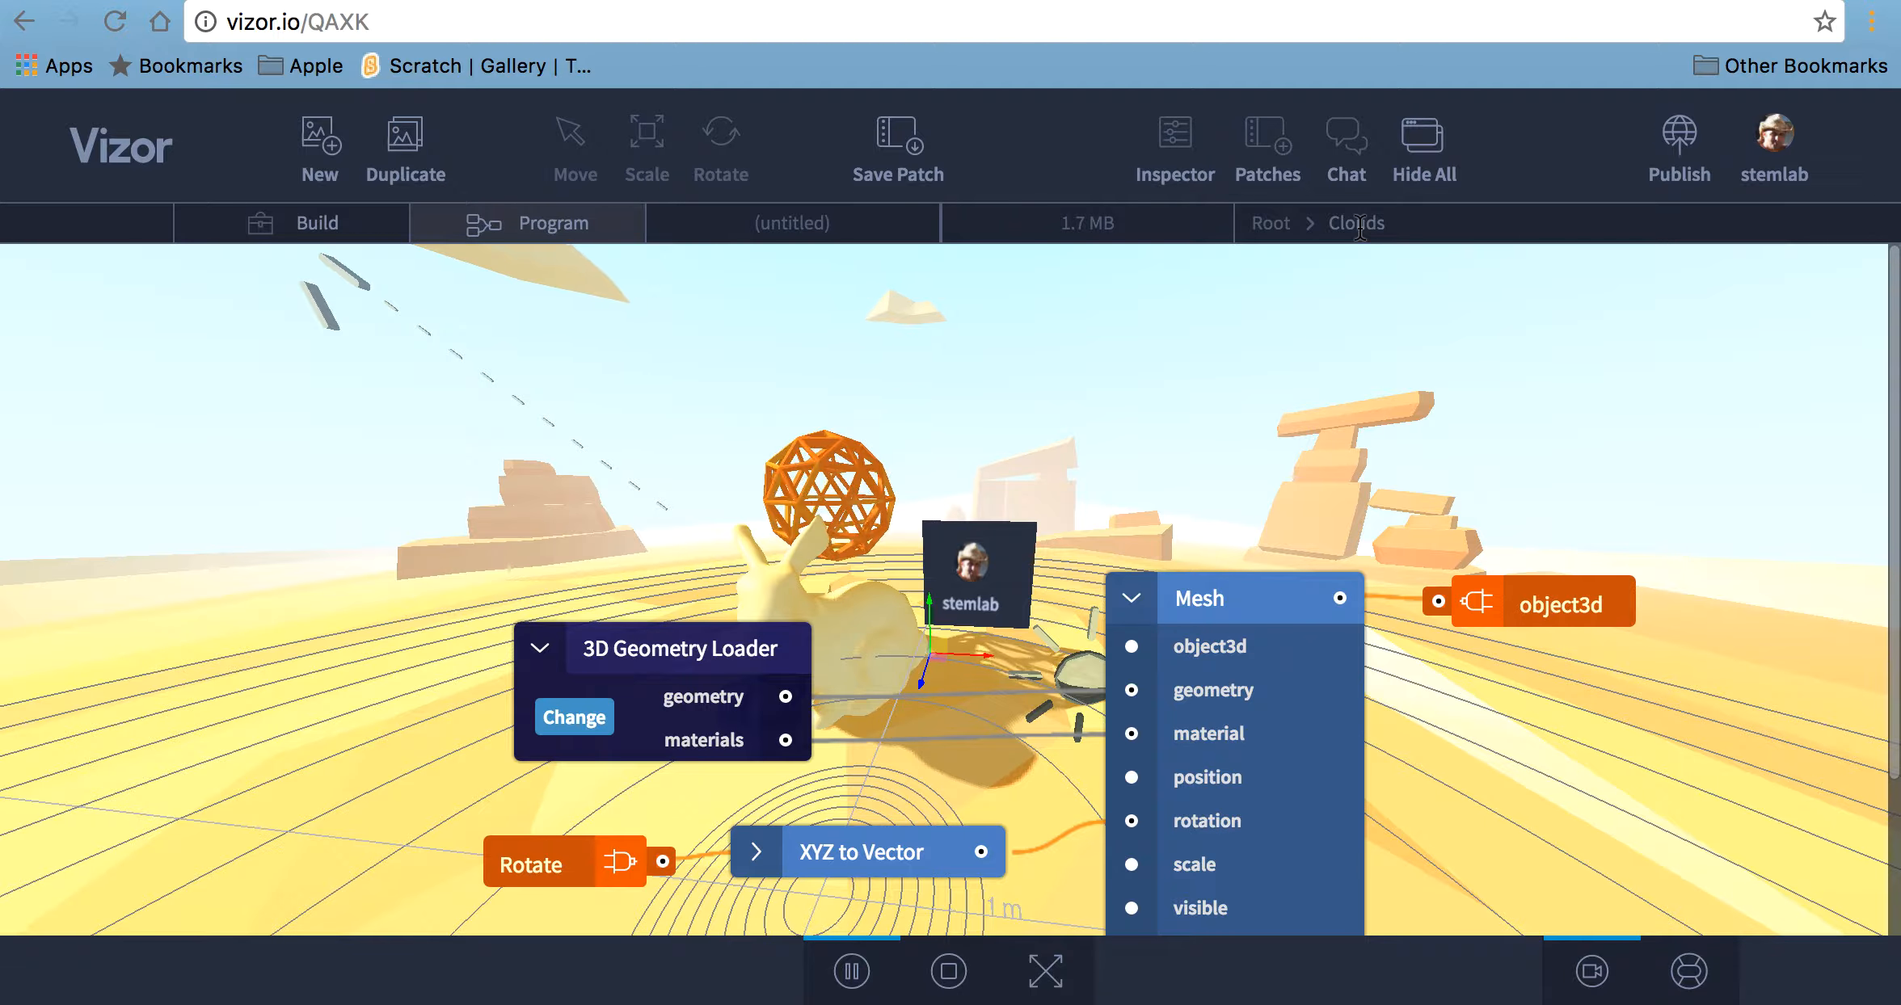
pyautogui.scroll(-5, 1384, 650)
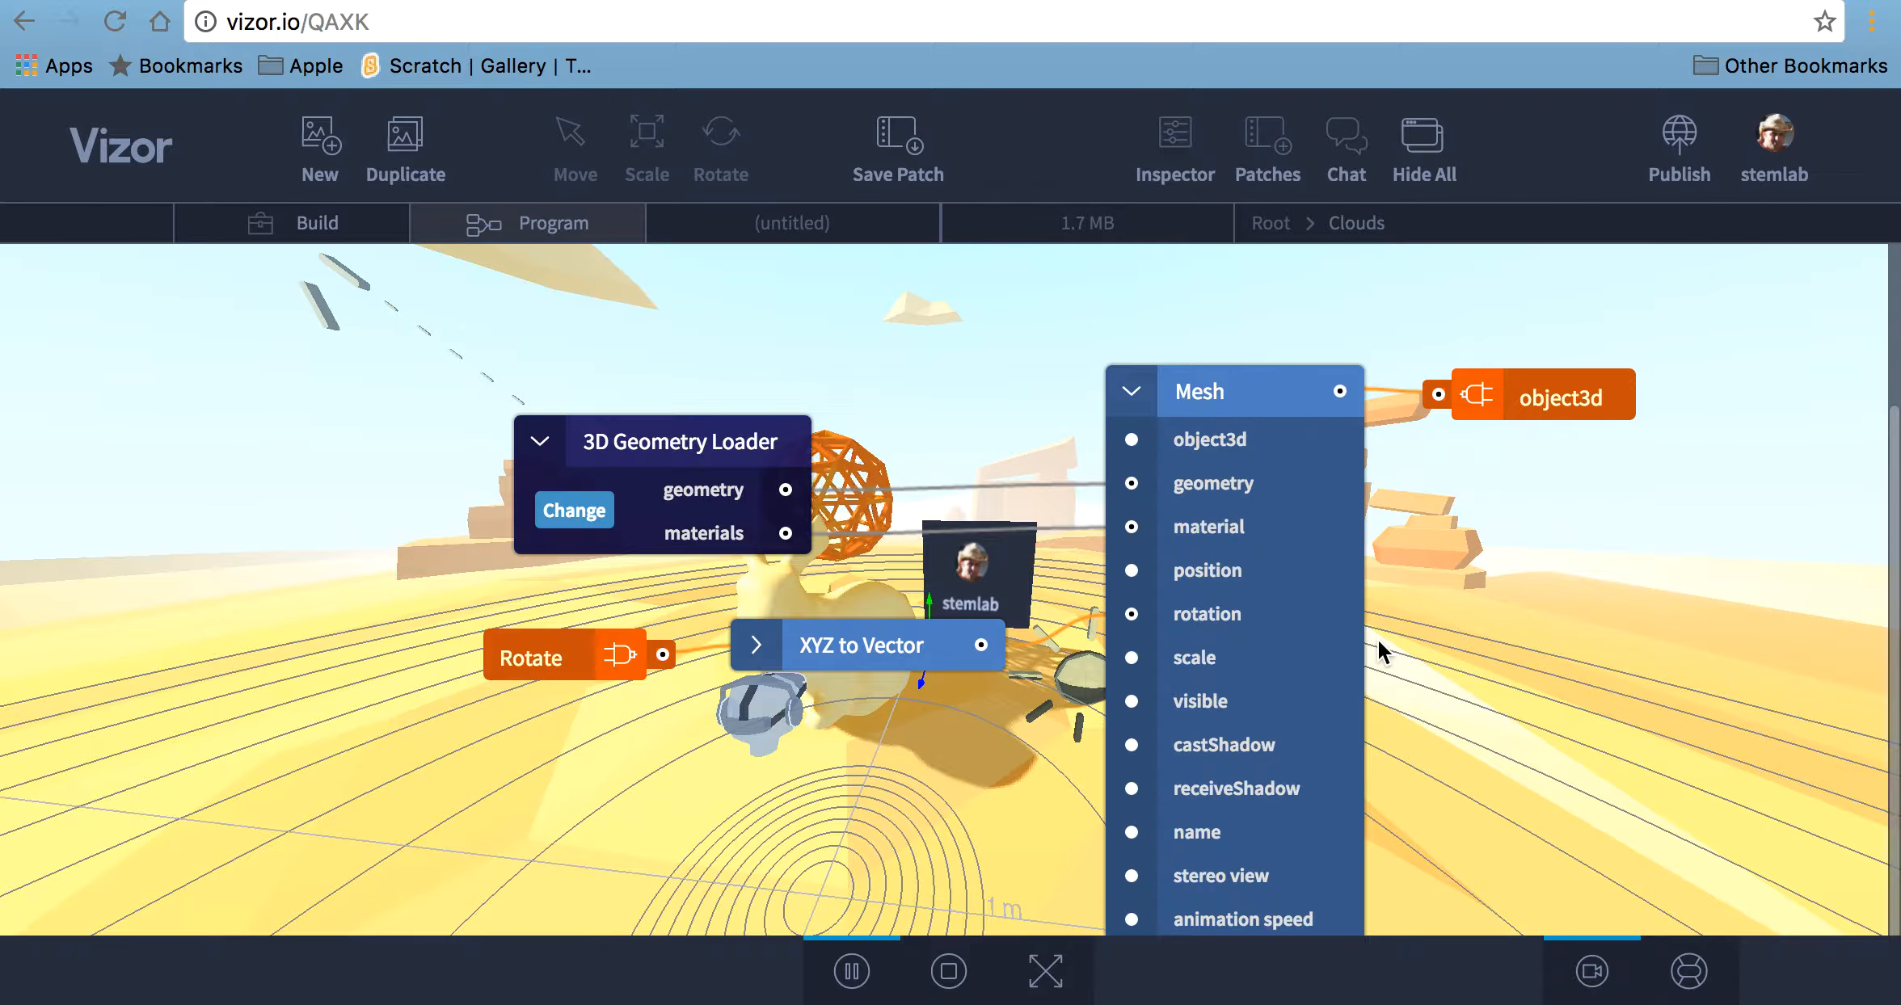
pyautogui.hscroll(3, 1383, 651)
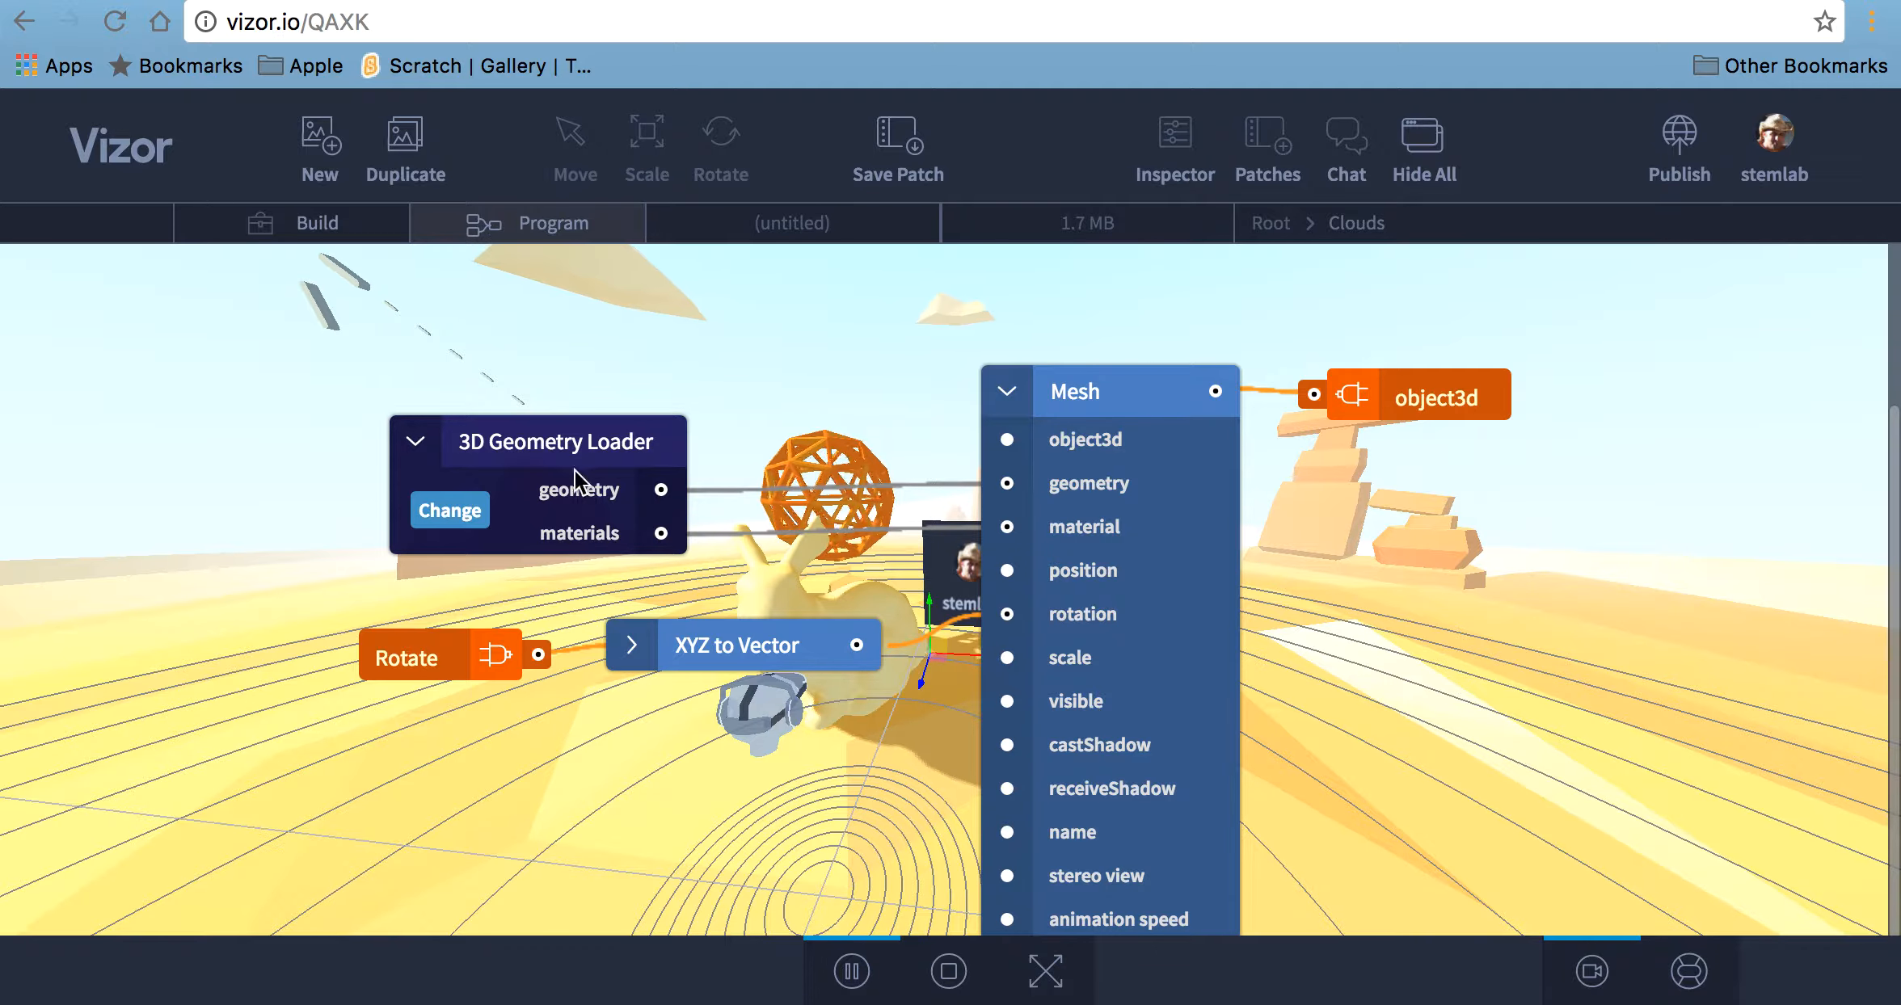
# Move the 3D Geometry Loader patch higher and browse the available model files without replacing its C_01.obj geometry
pyautogui.moveTo(574, 470); pyautogui.dragTo(587, 328)
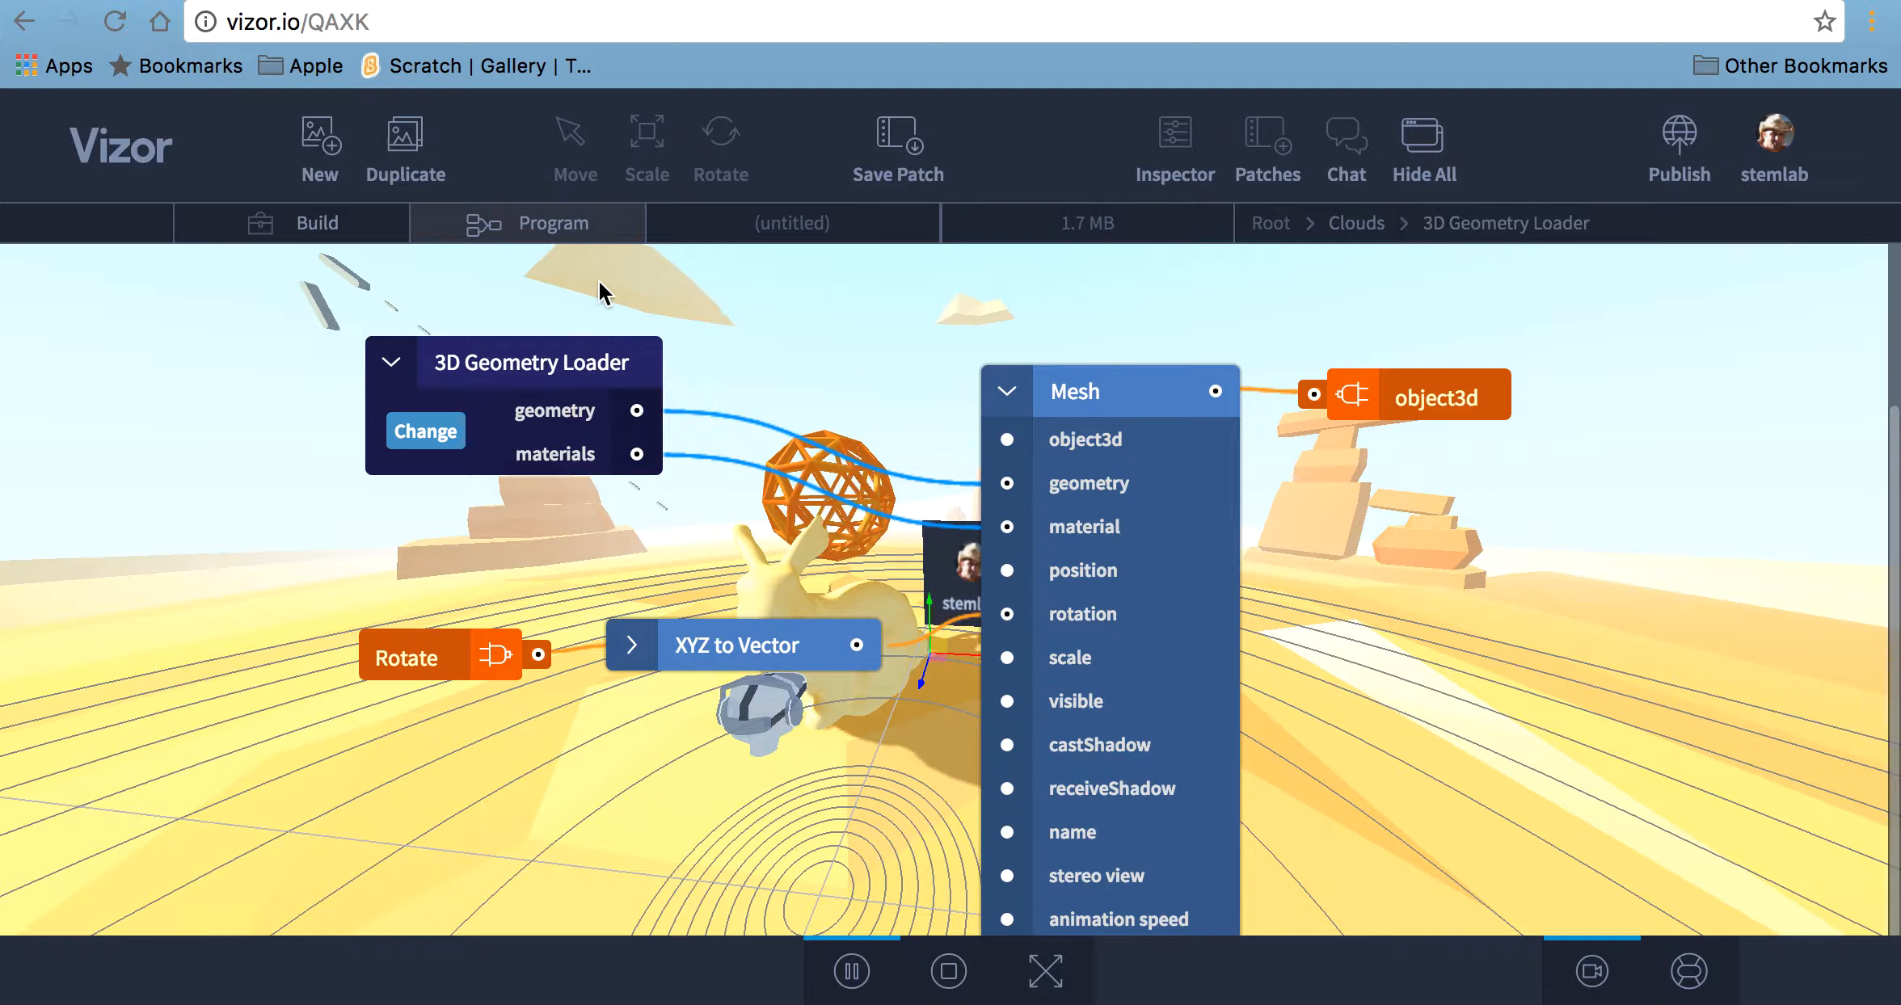
pyautogui.click(441, 443)
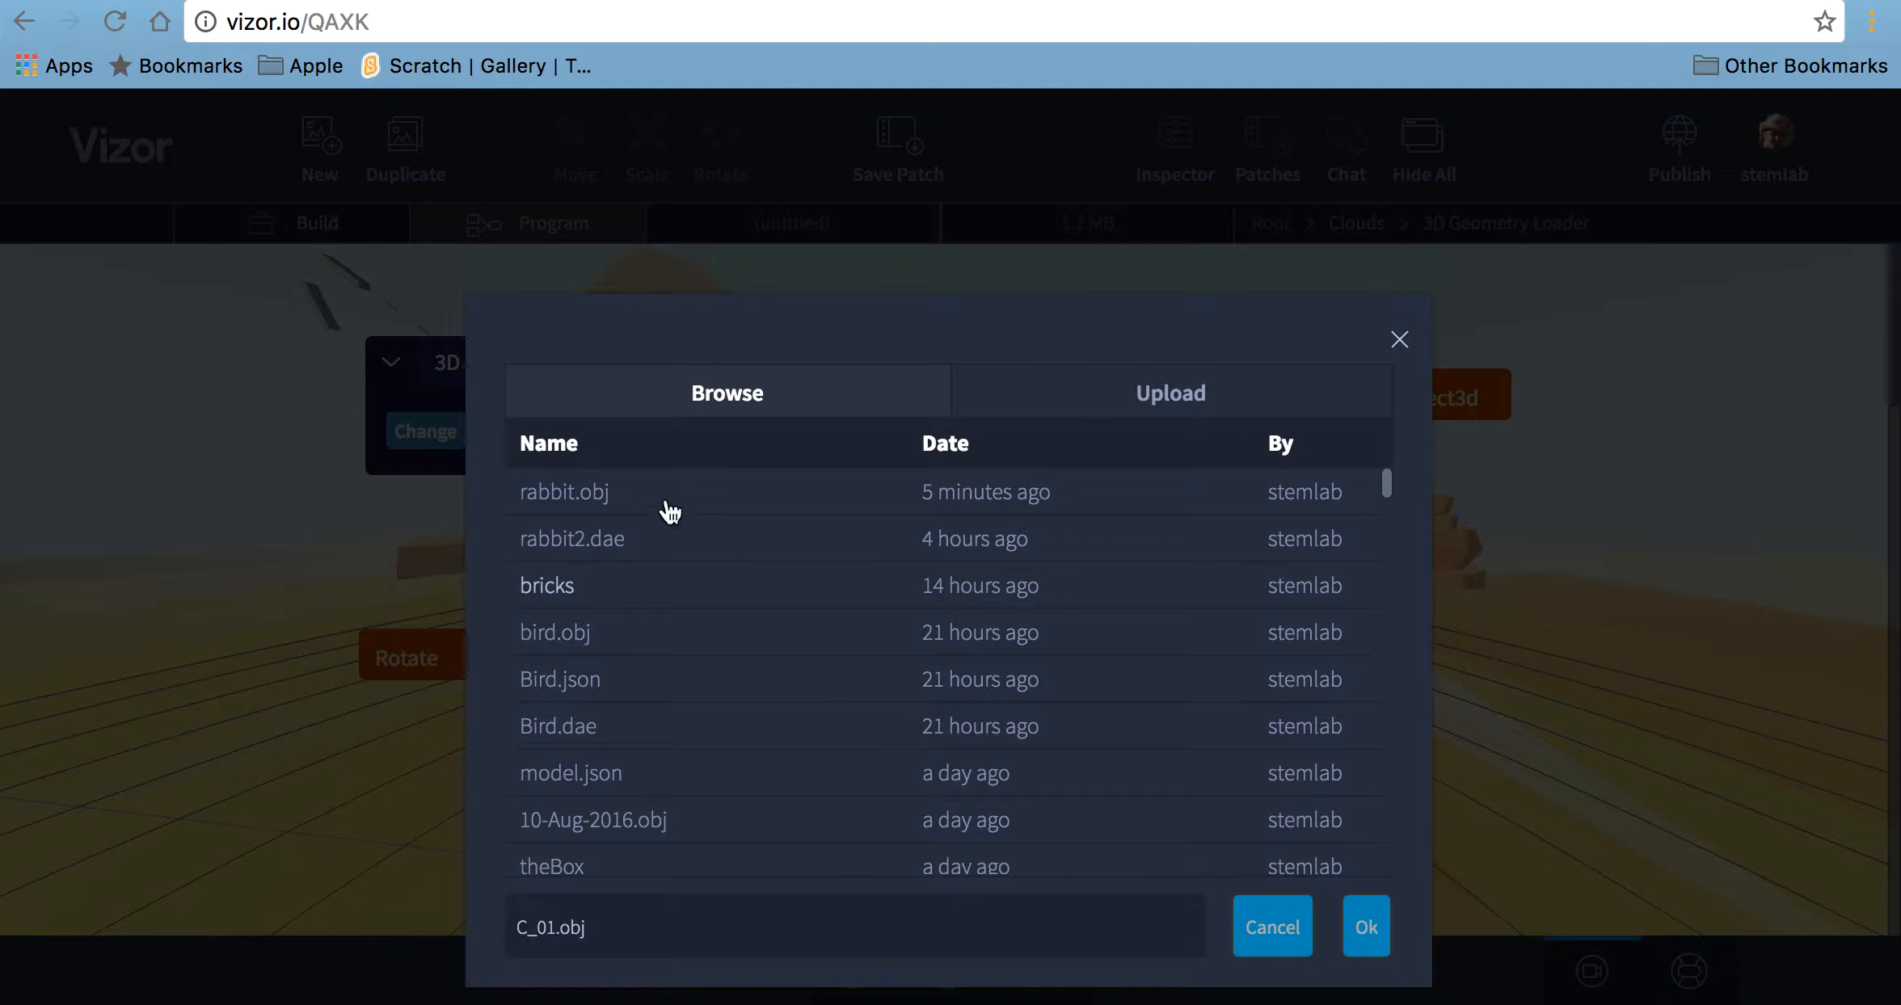
pyautogui.scroll(-10, 658, 666)
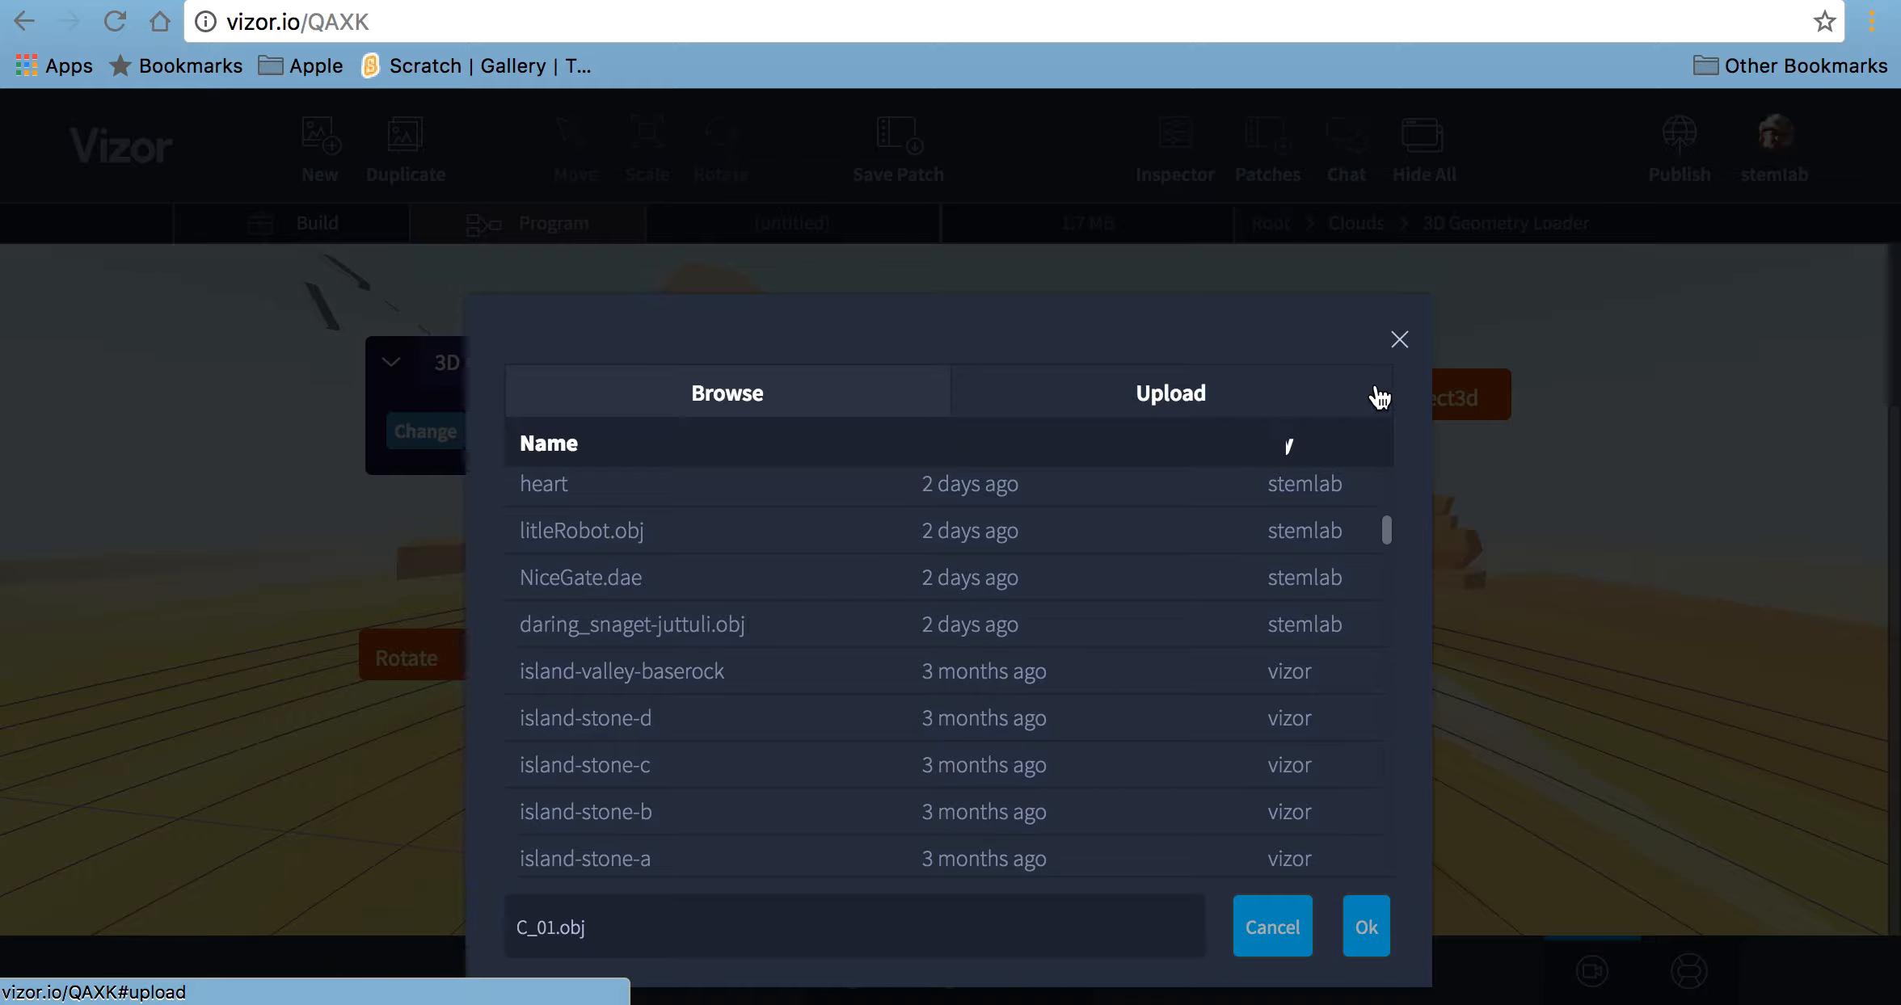
pyautogui.click(1400, 342)
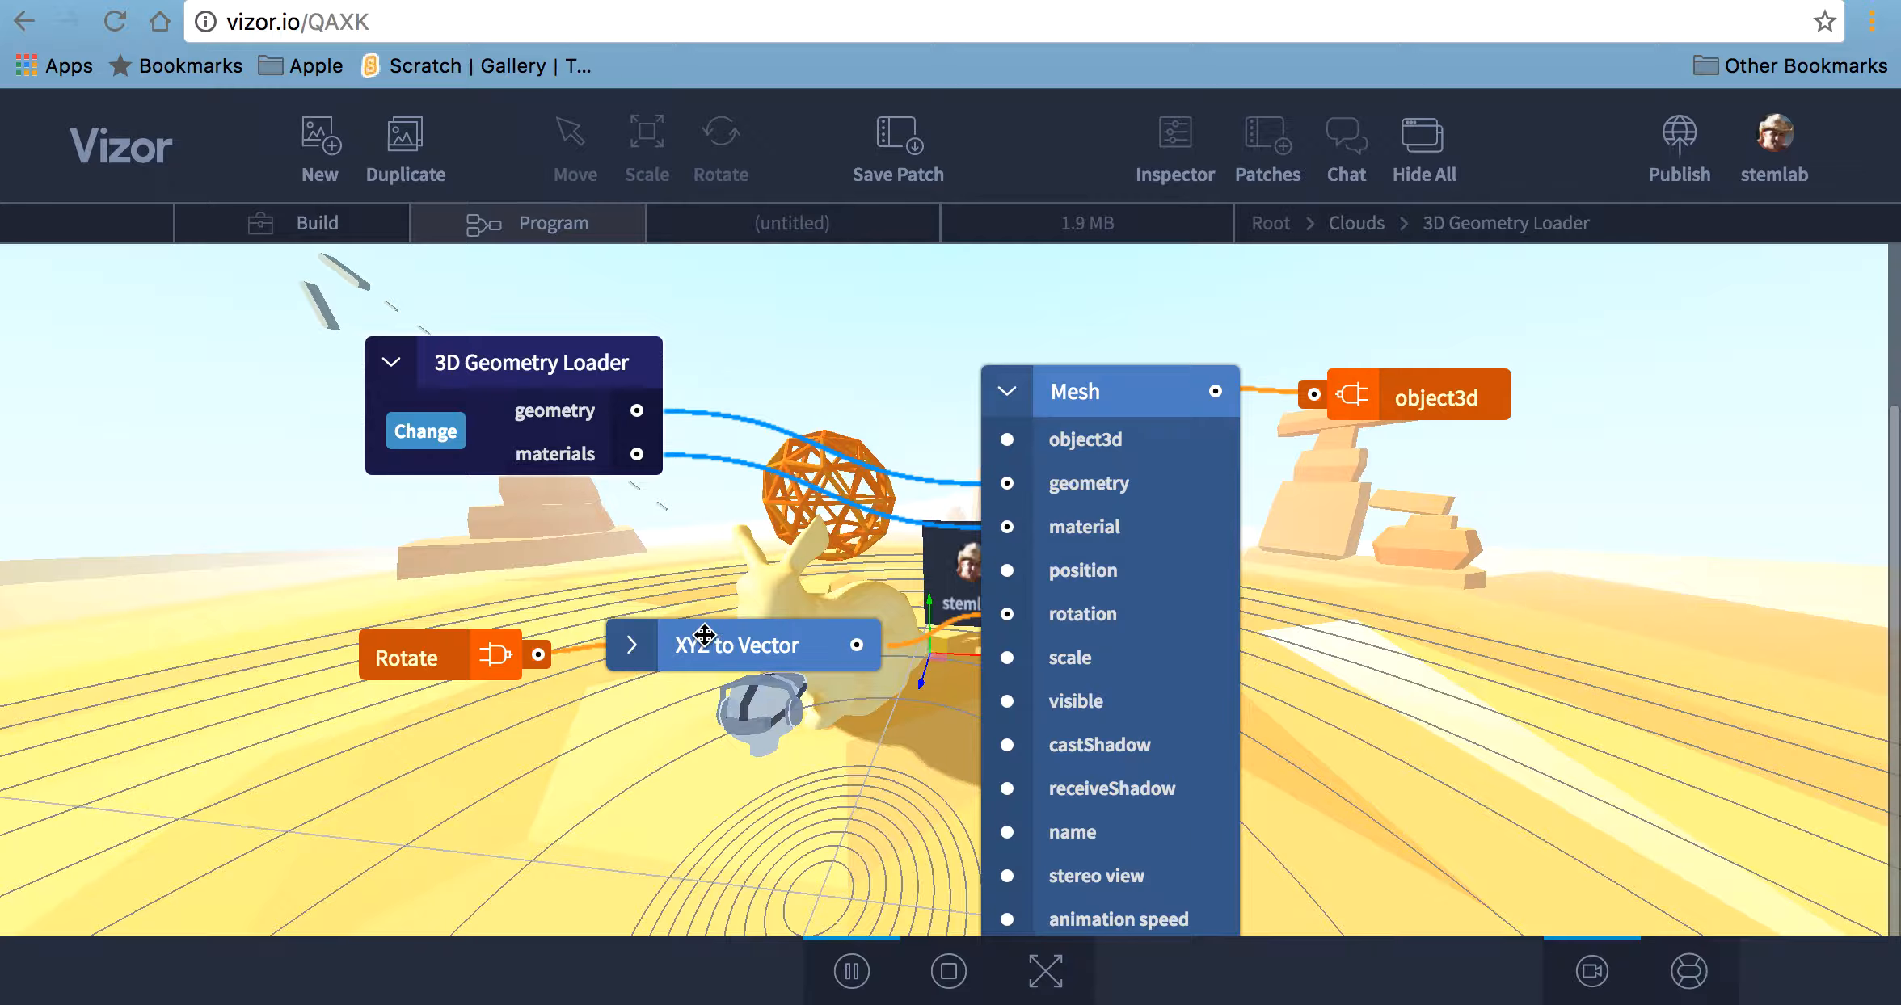
# Shift the XYZ to Vector patch upward and expand it to expose its x, y and z inputs
pyautogui.moveTo(705, 636); pyautogui.dragTo(700, 571)
pyautogui.click(628, 582)
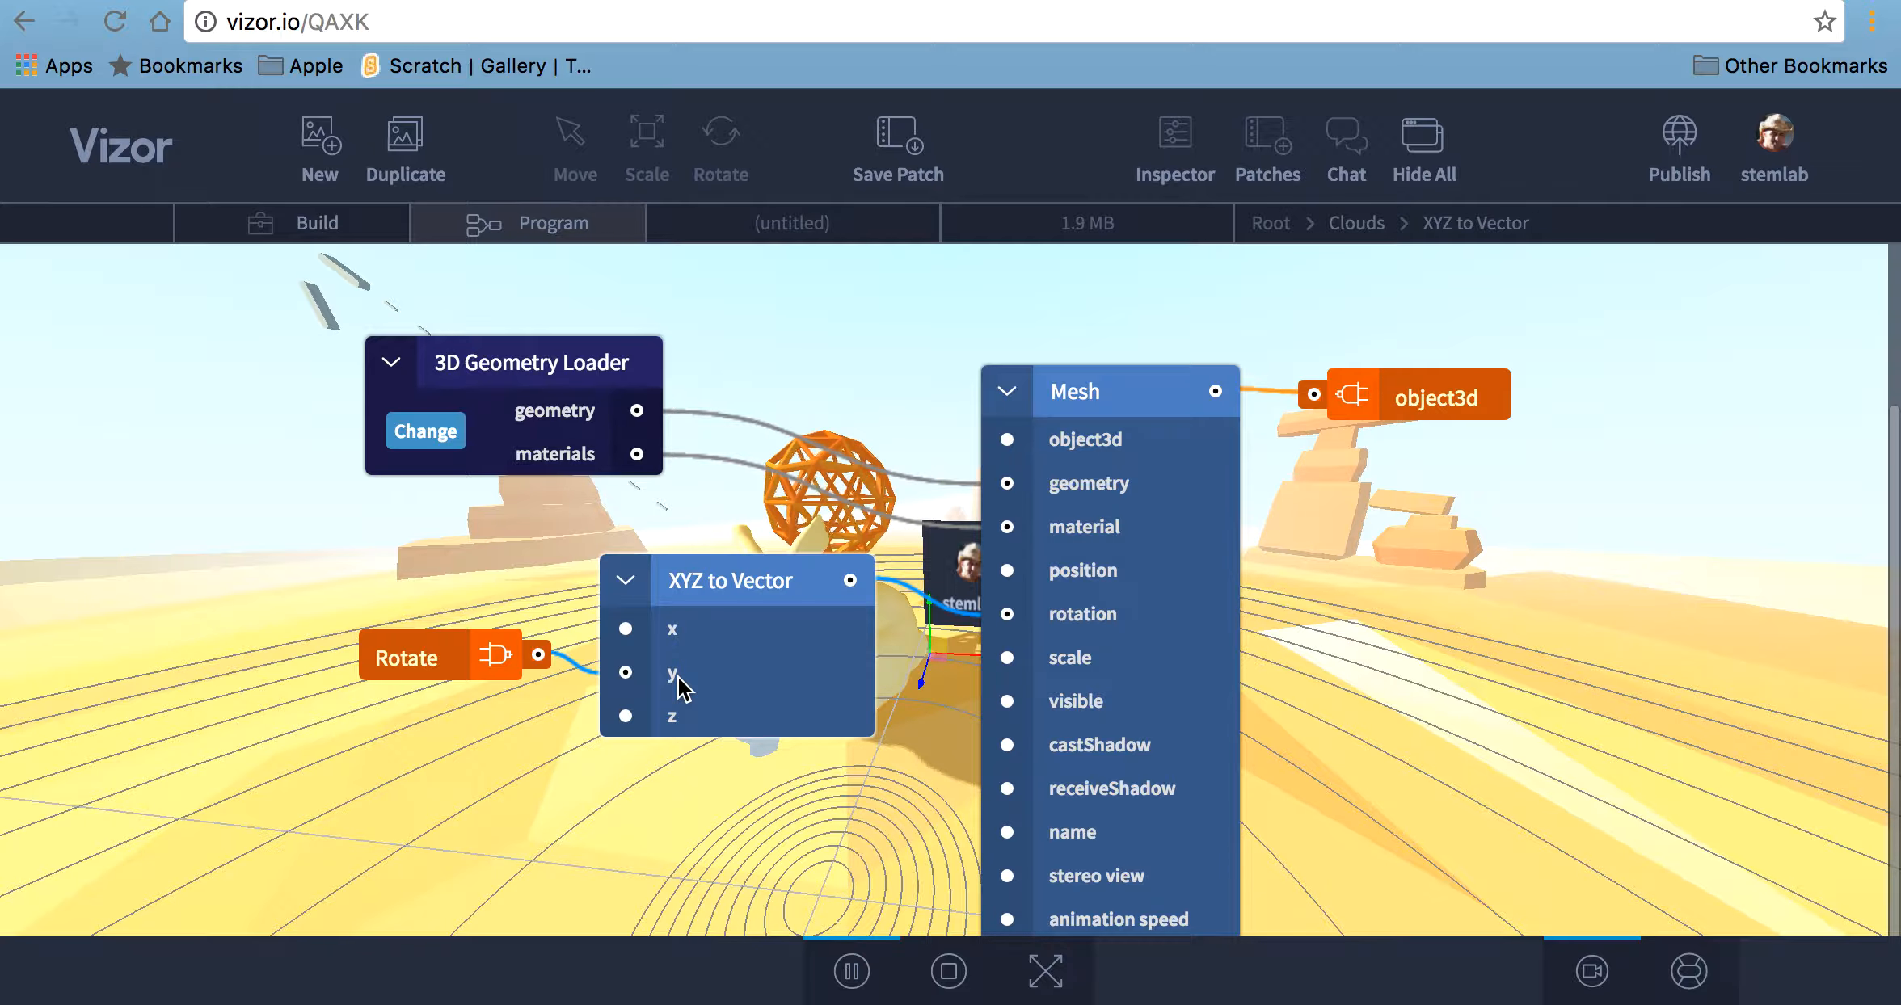
pyautogui.moveTo(677, 679)
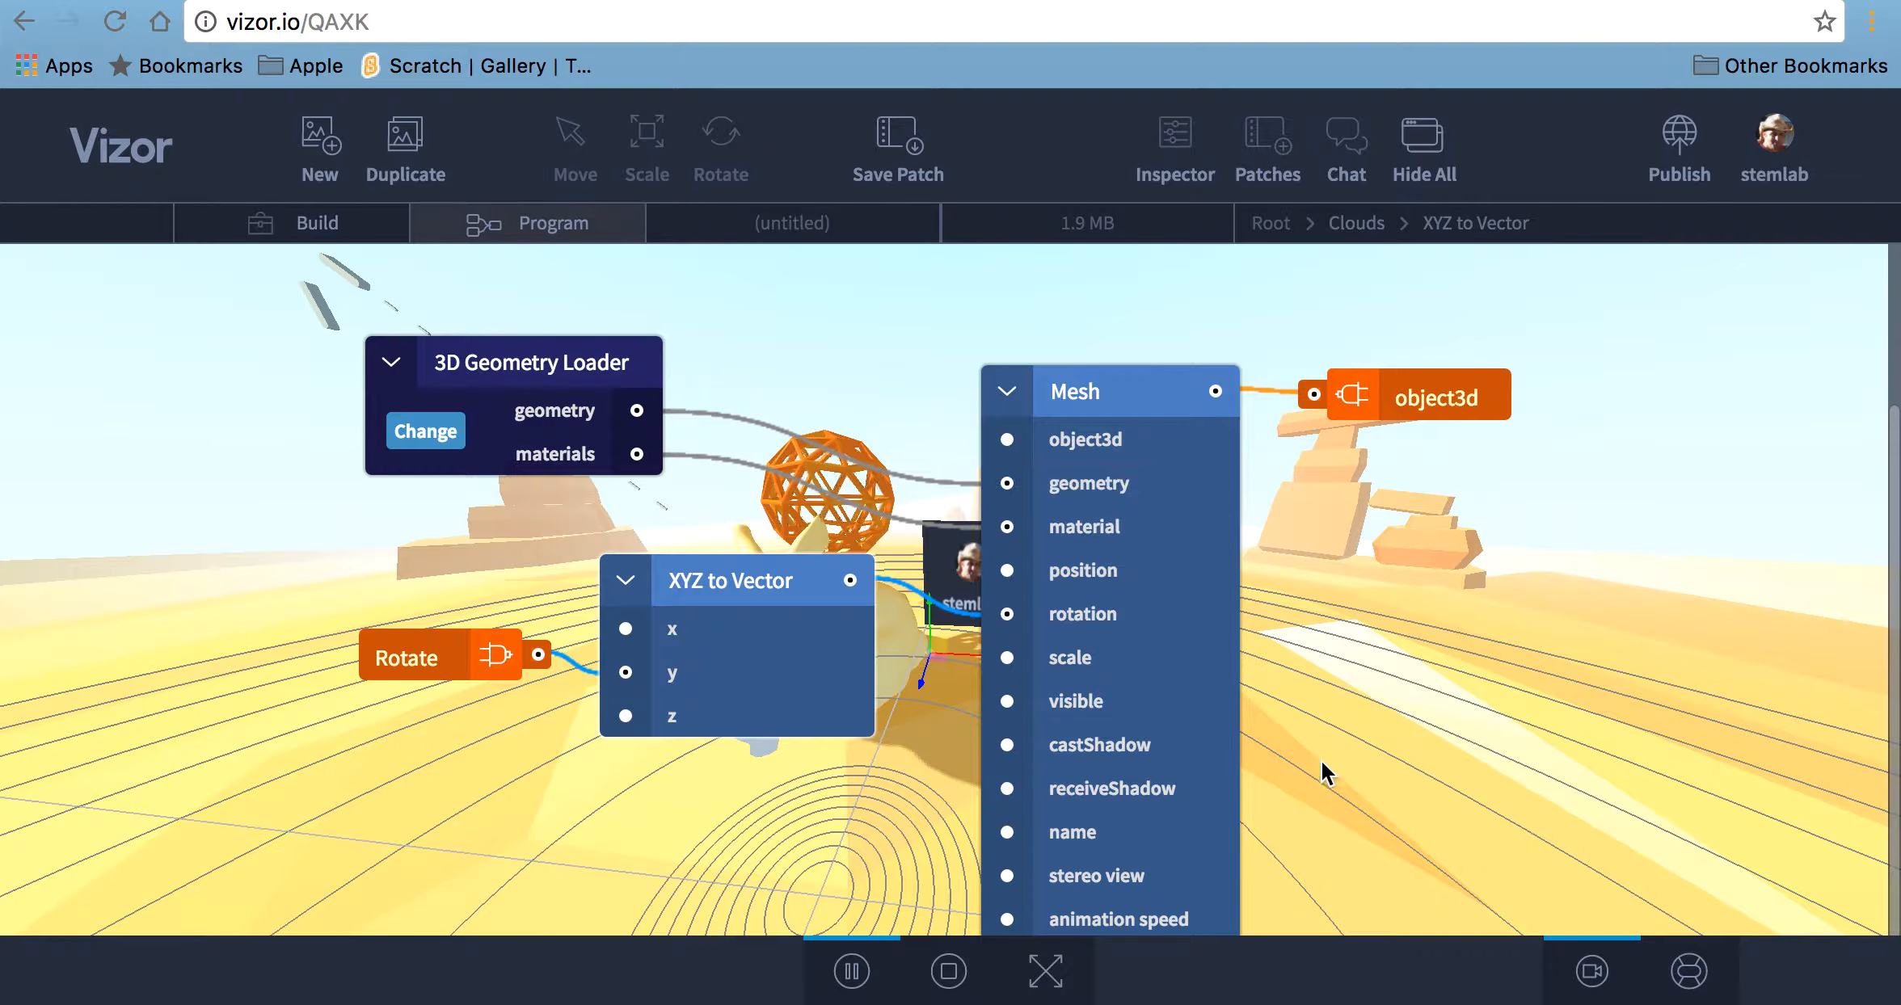
pyautogui.click(1341, 762)
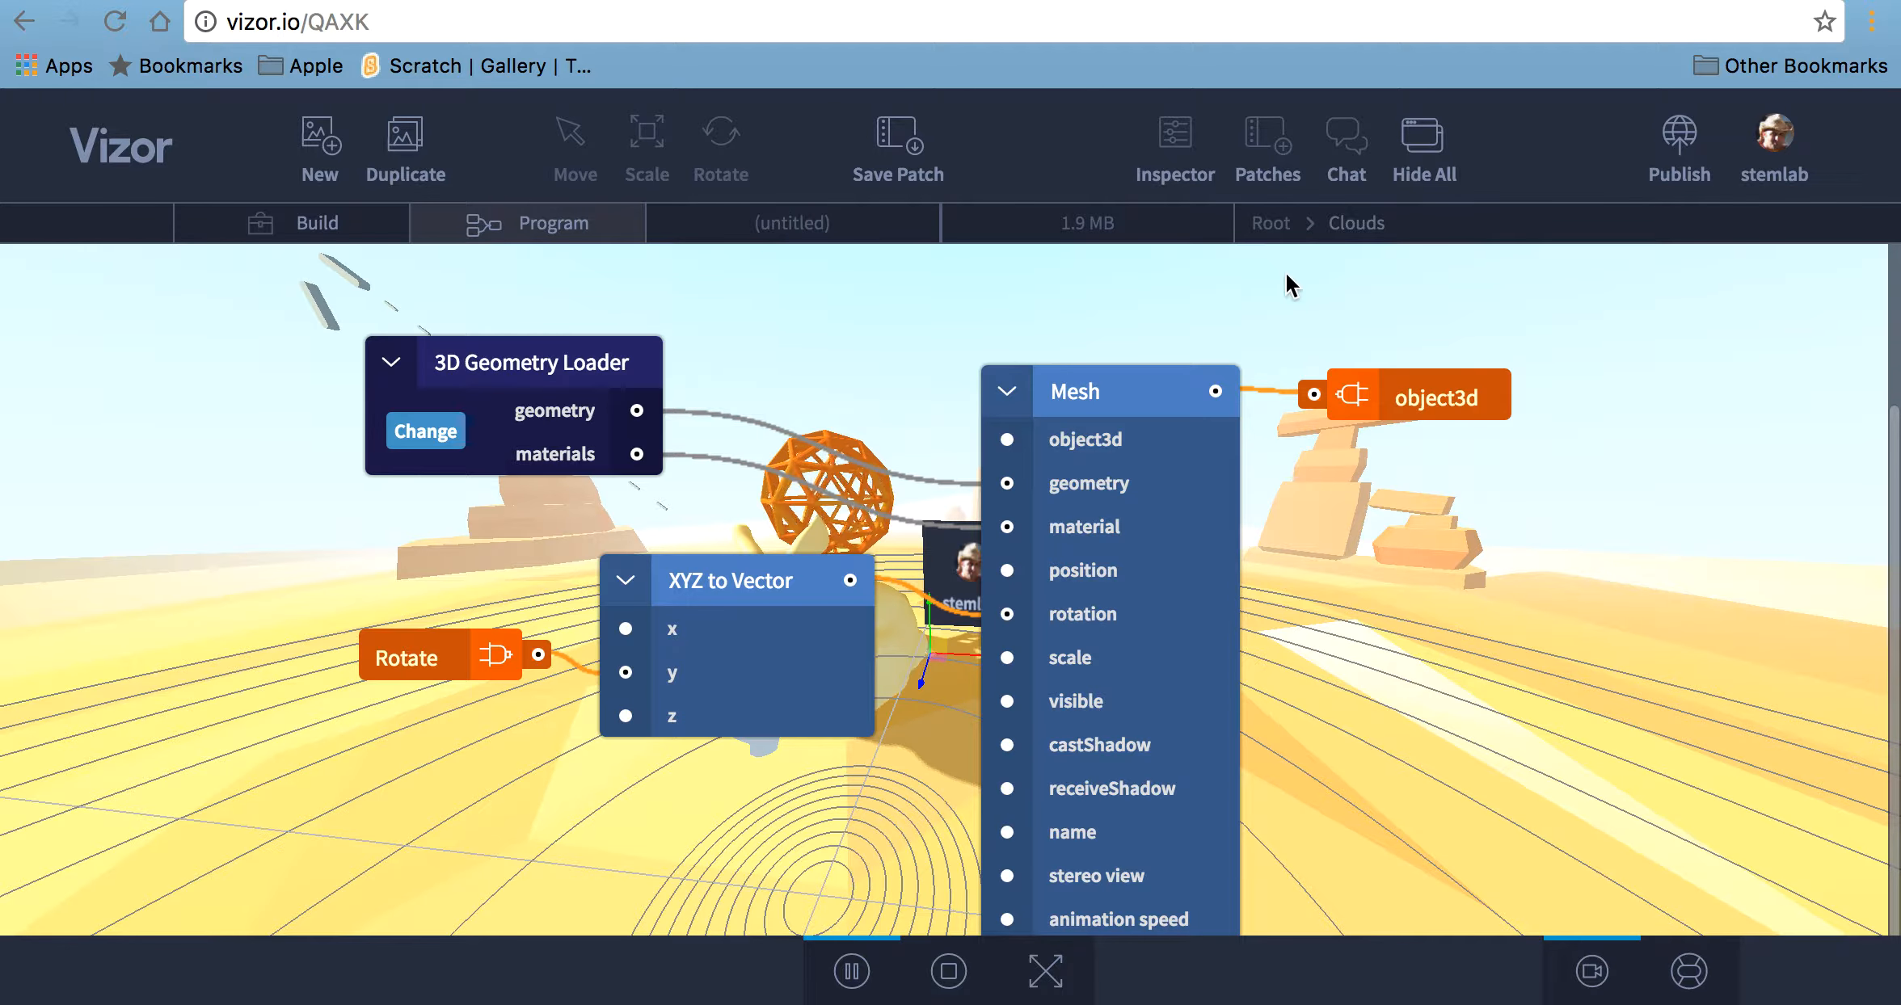
# Return to the root patch graph and examine the desert scene from near and far in the build view before going back to the graph
pyautogui.click(1271, 228)
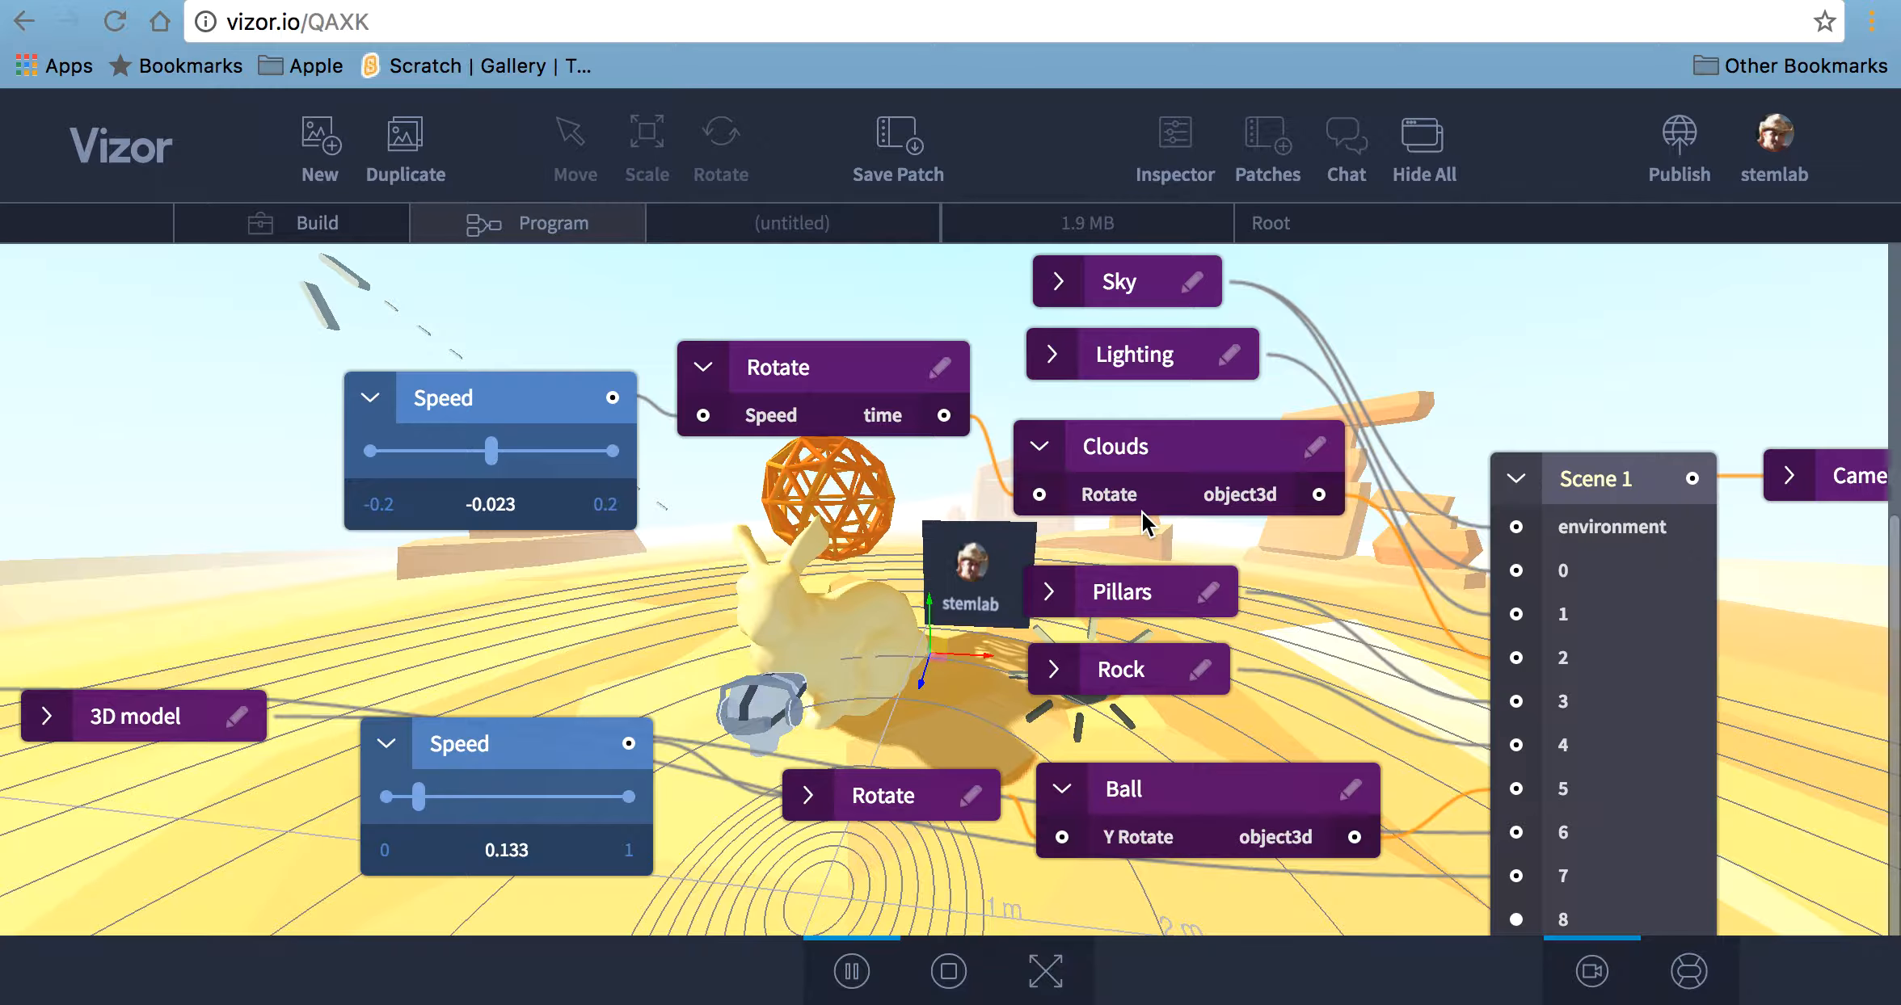
pyautogui.scroll(-2, 1143, 514)
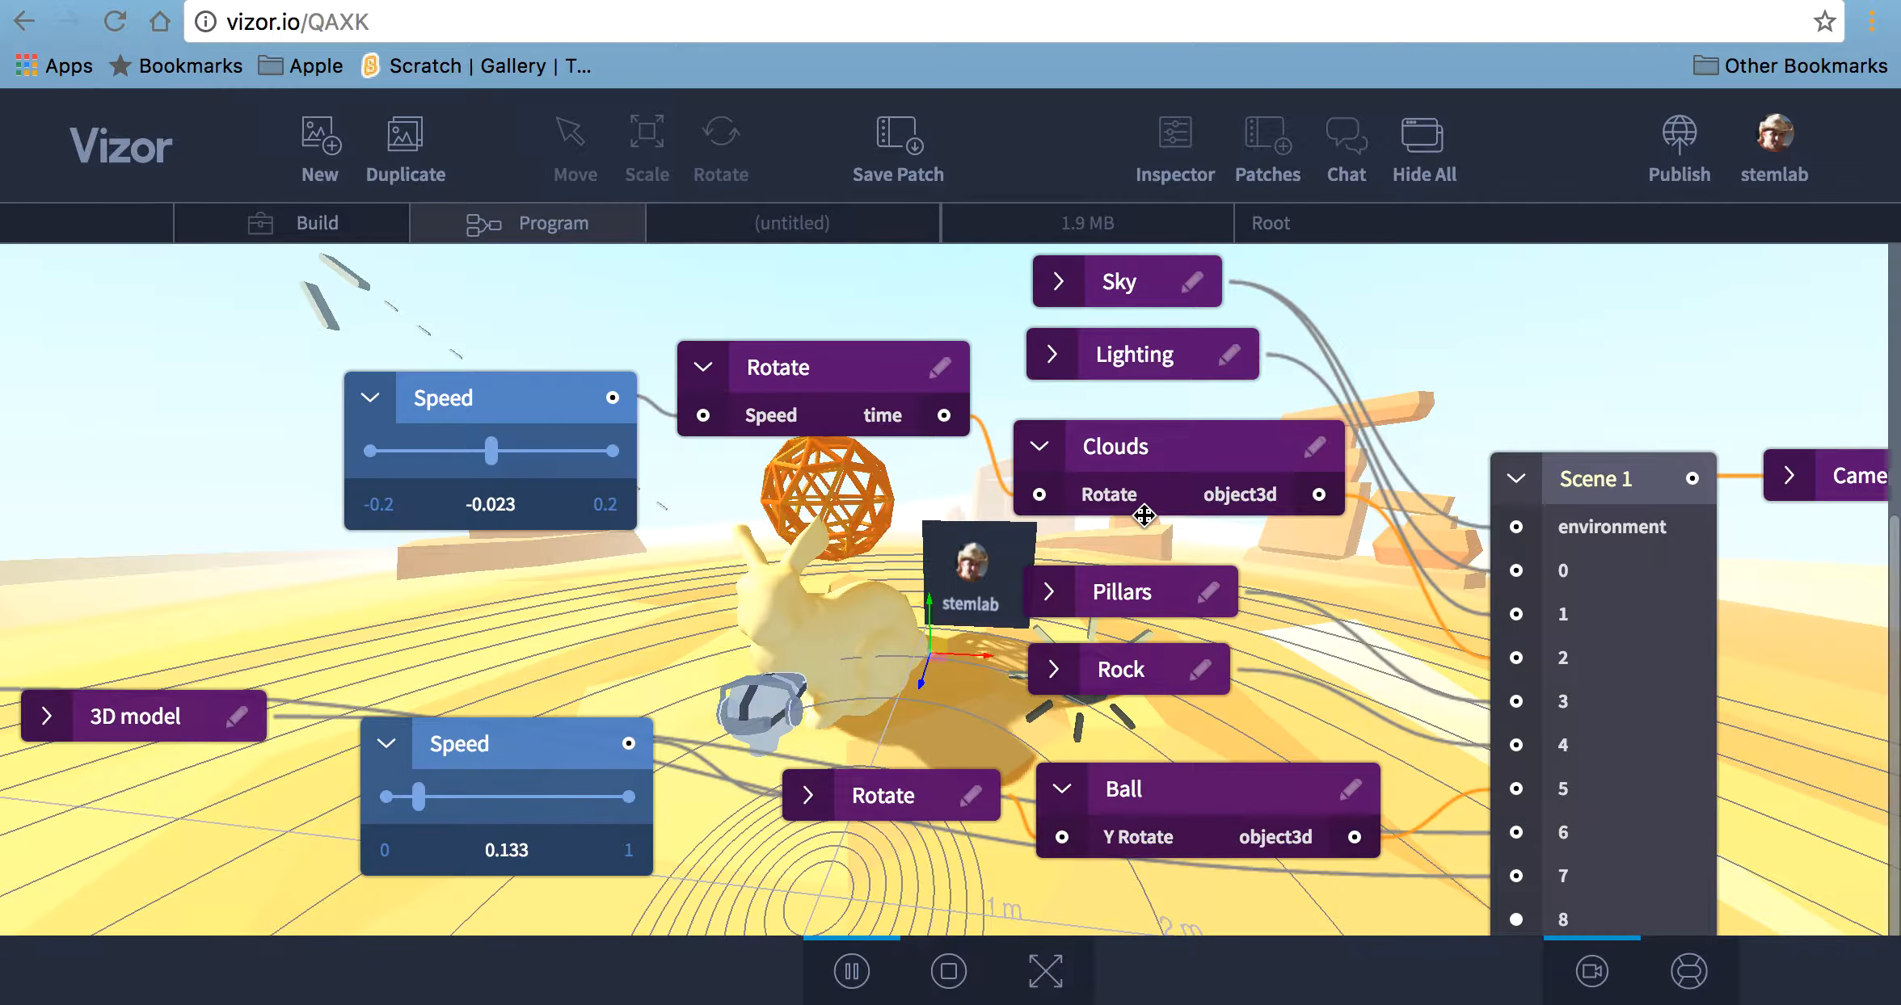
pyautogui.scroll(3, 1143, 515)
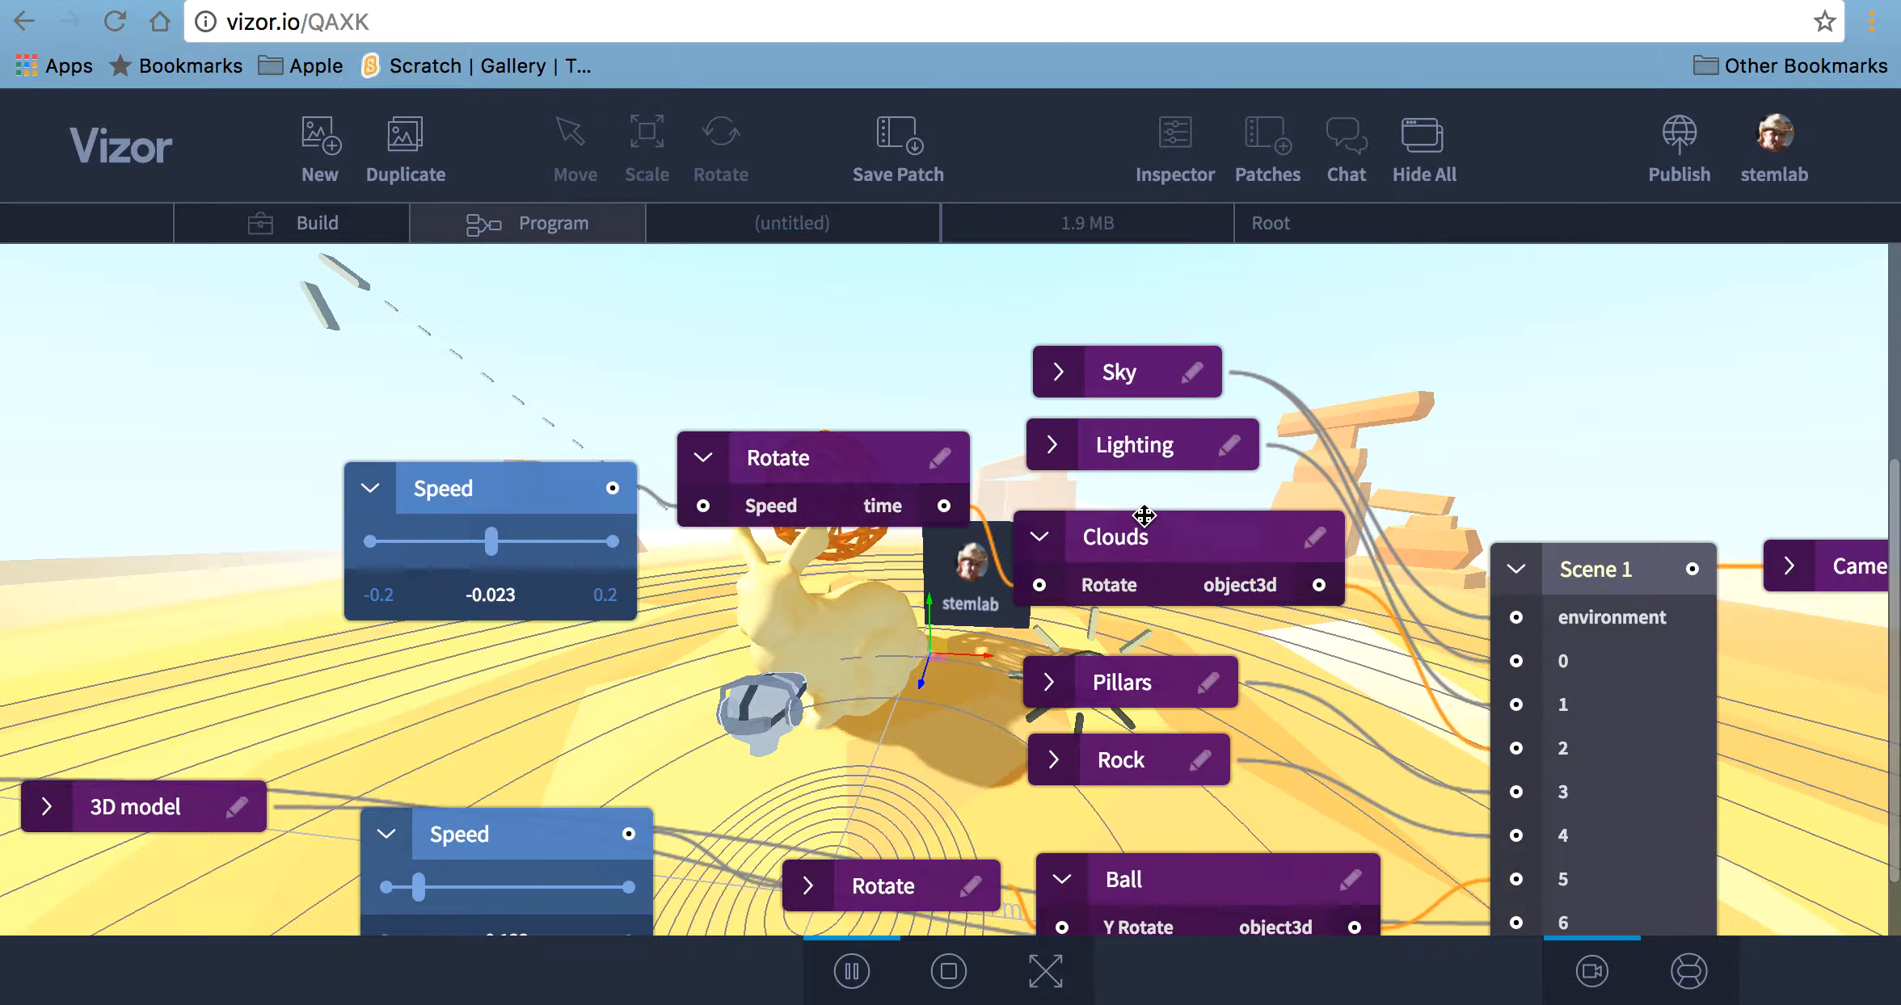
pyautogui.press('Tab')
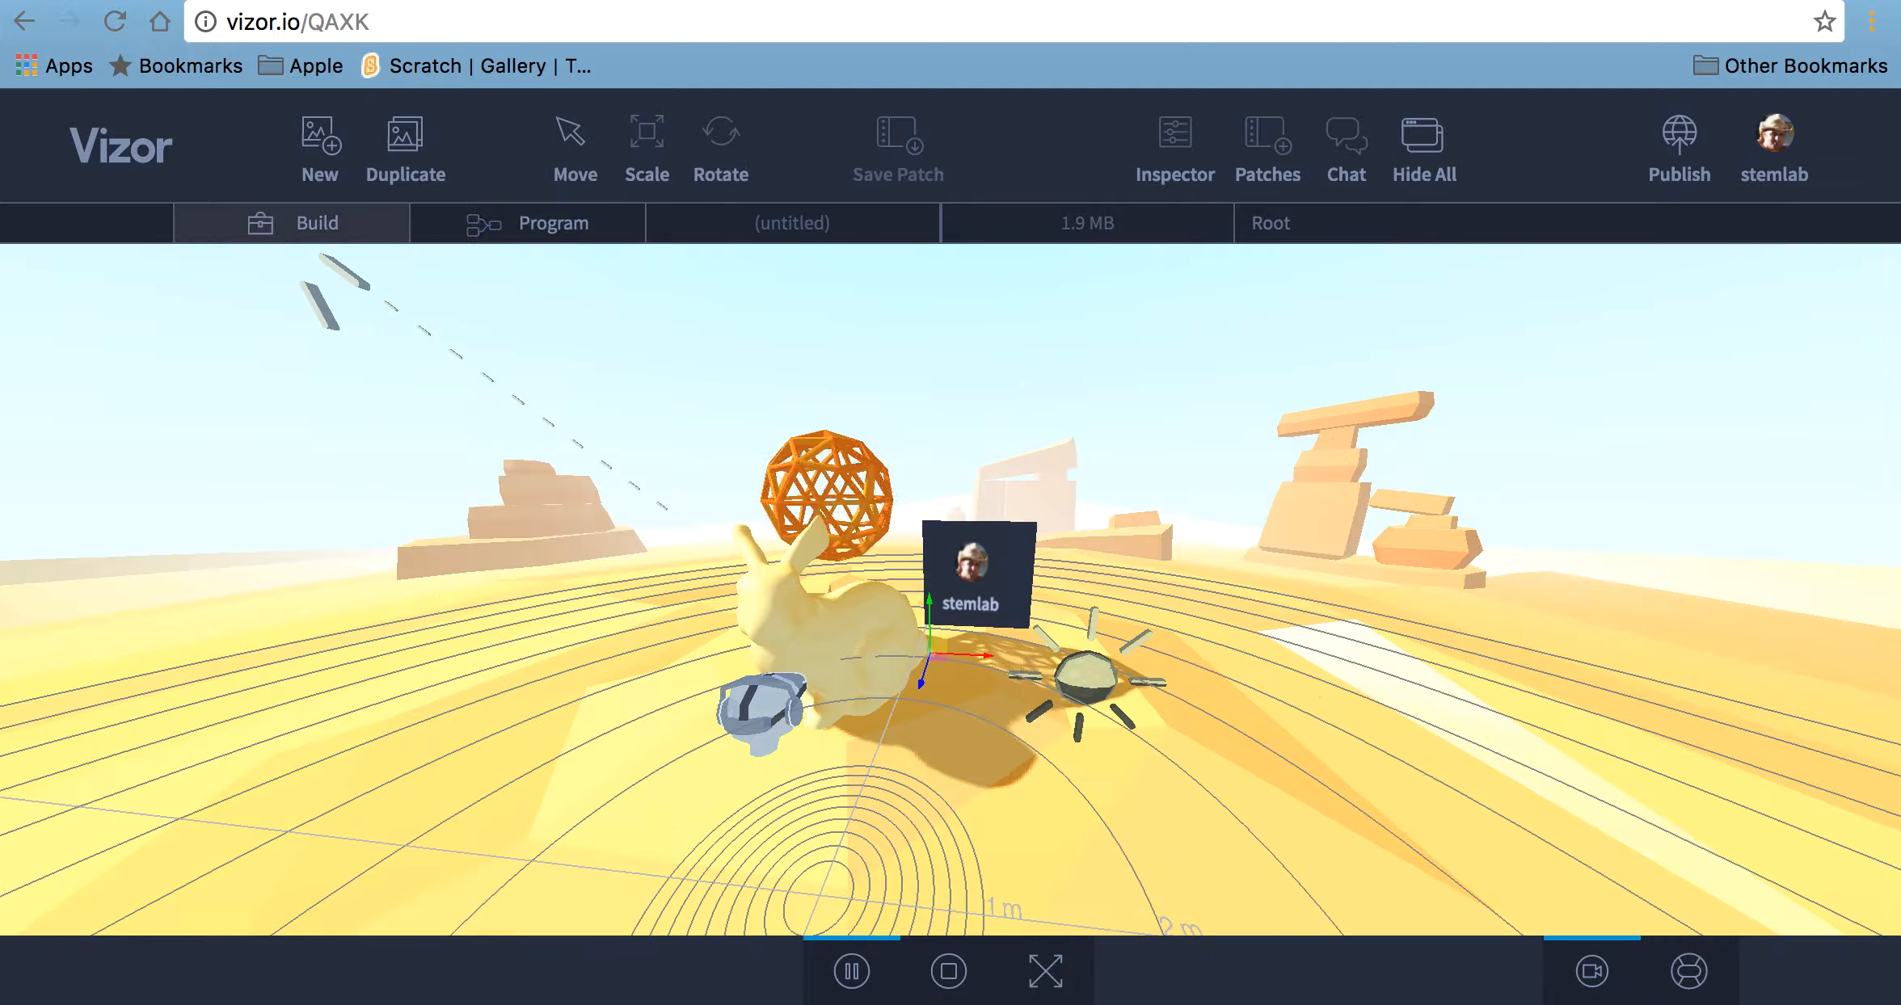
pyautogui.scroll(5, 791, 677)
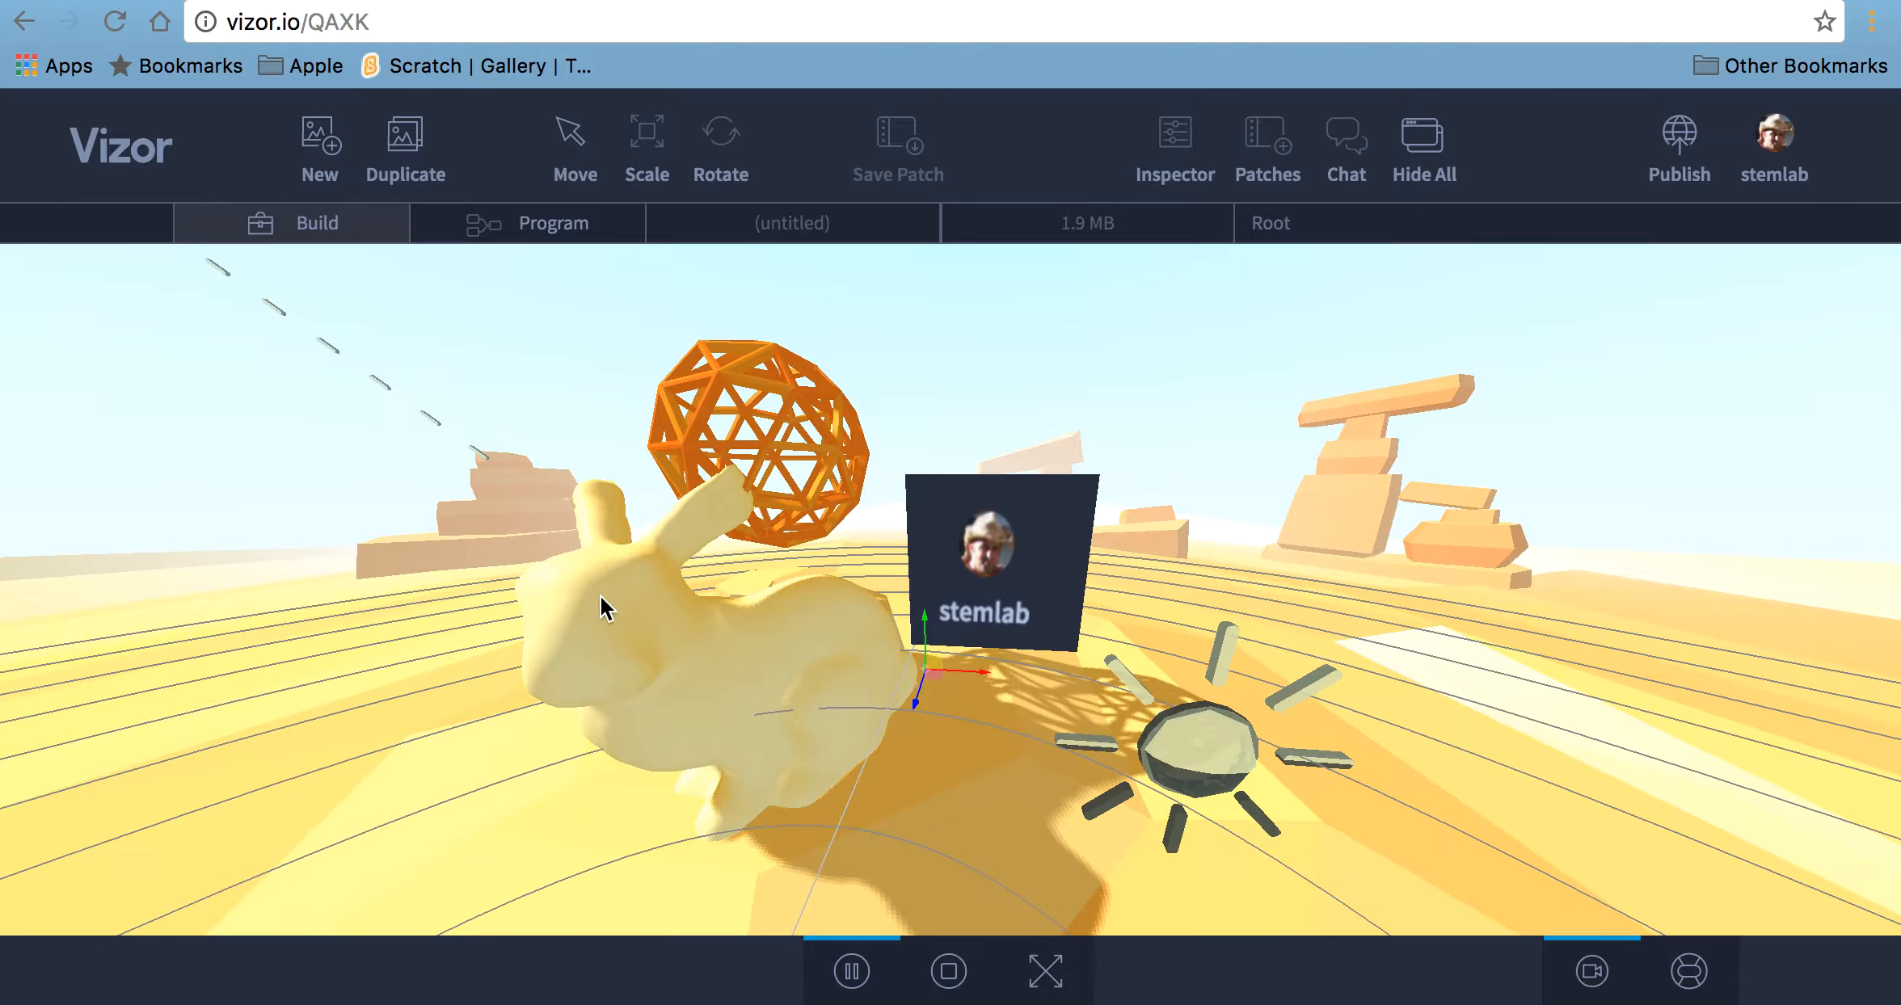
pyautogui.scroll(-5, 651, 655)
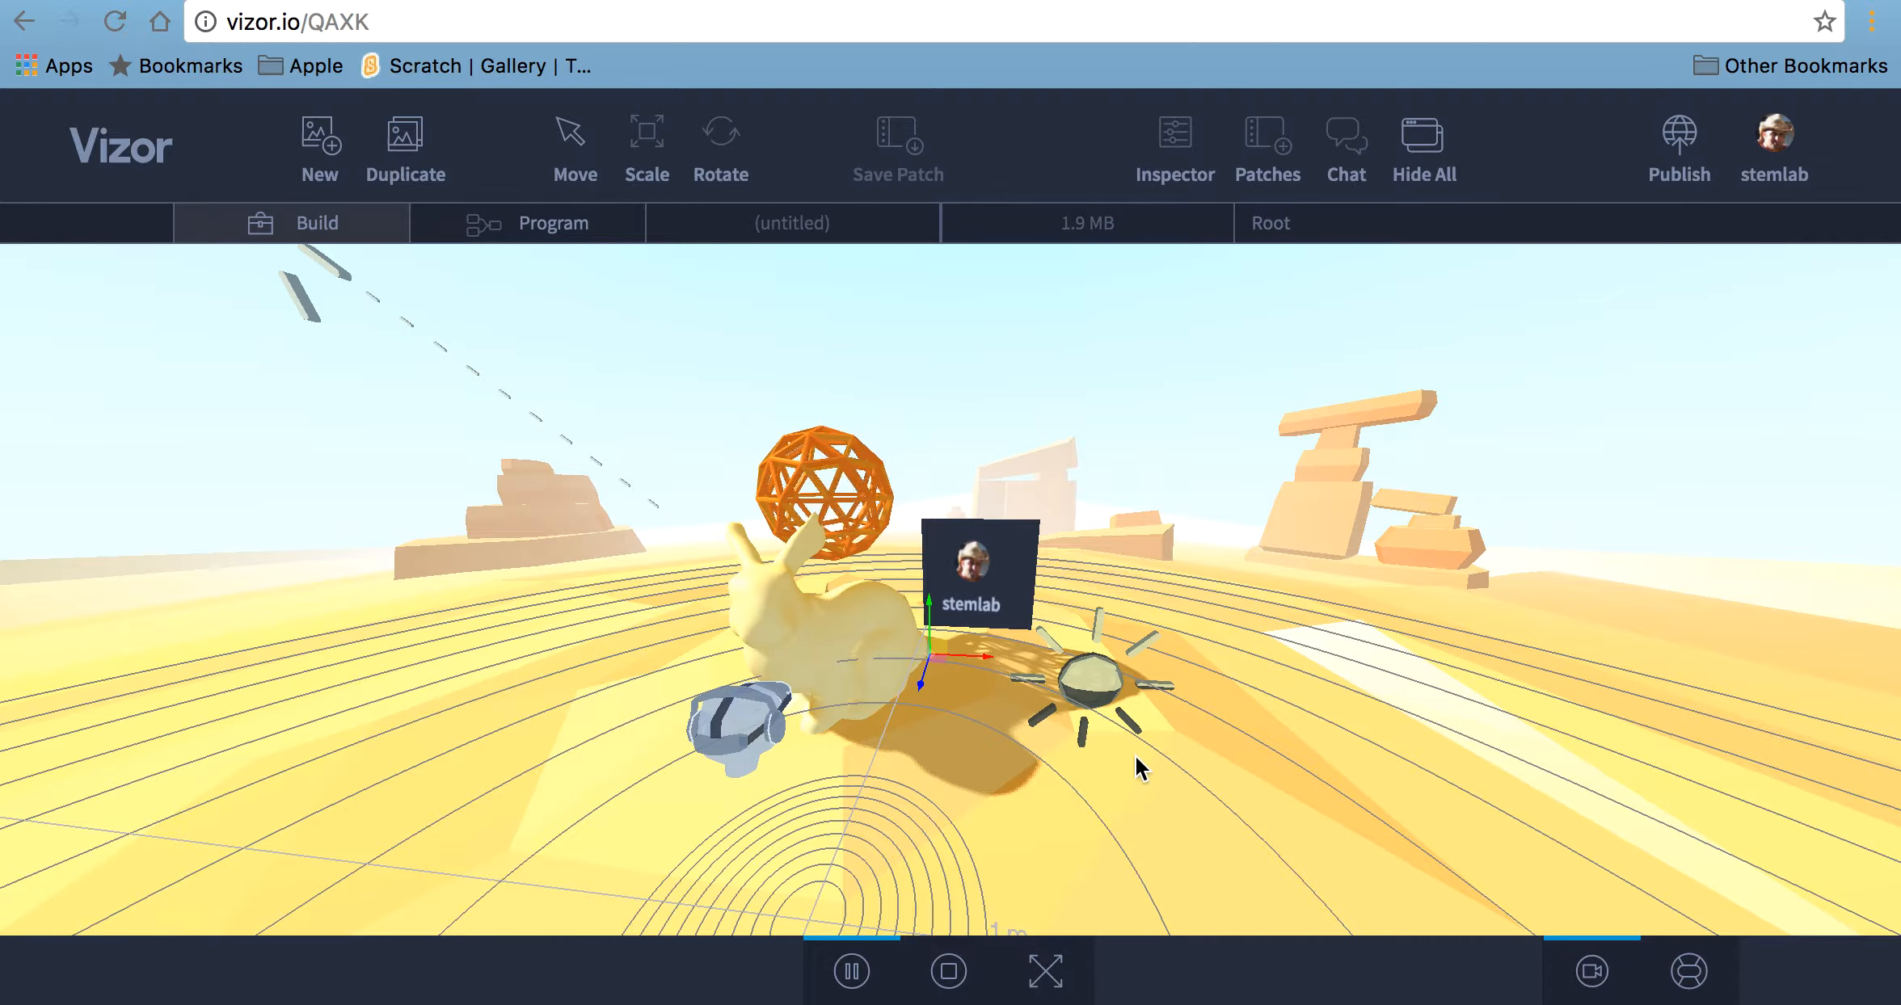
pyautogui.scroll(-3, 1136, 759)
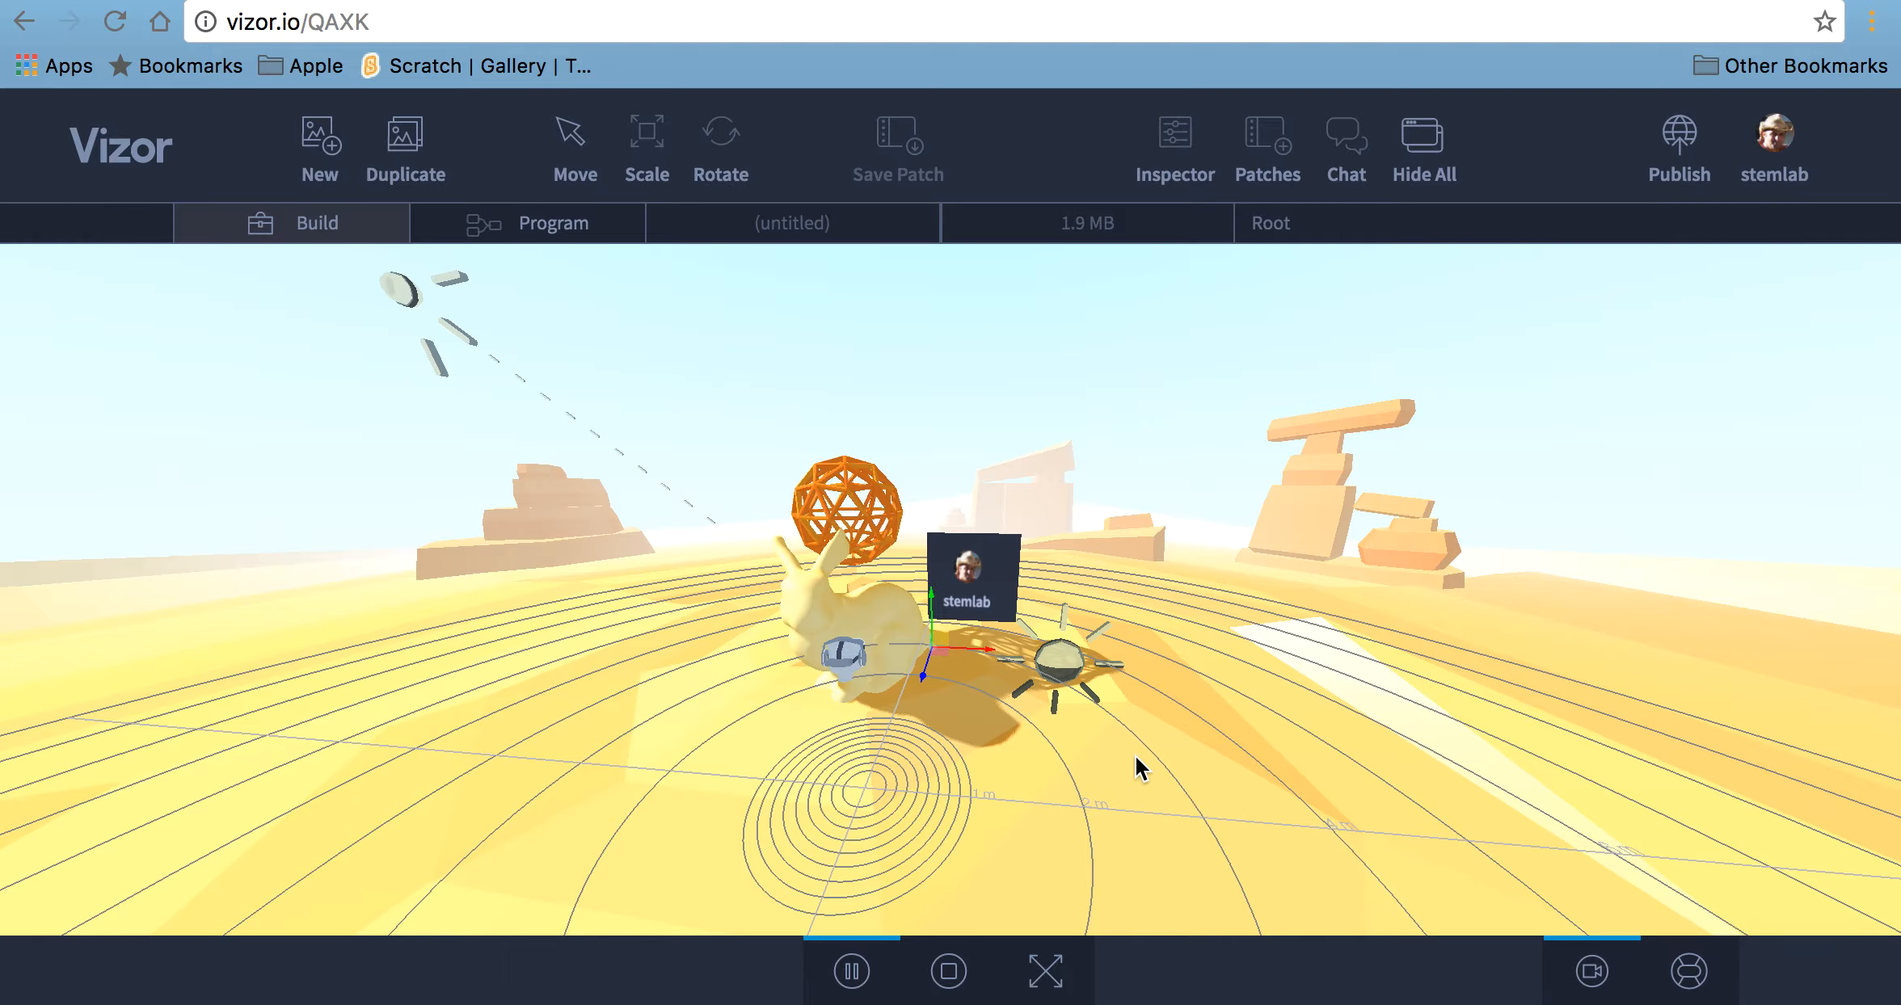
pyautogui.scroll(2, 1136, 757)
pyautogui.press('Tab')
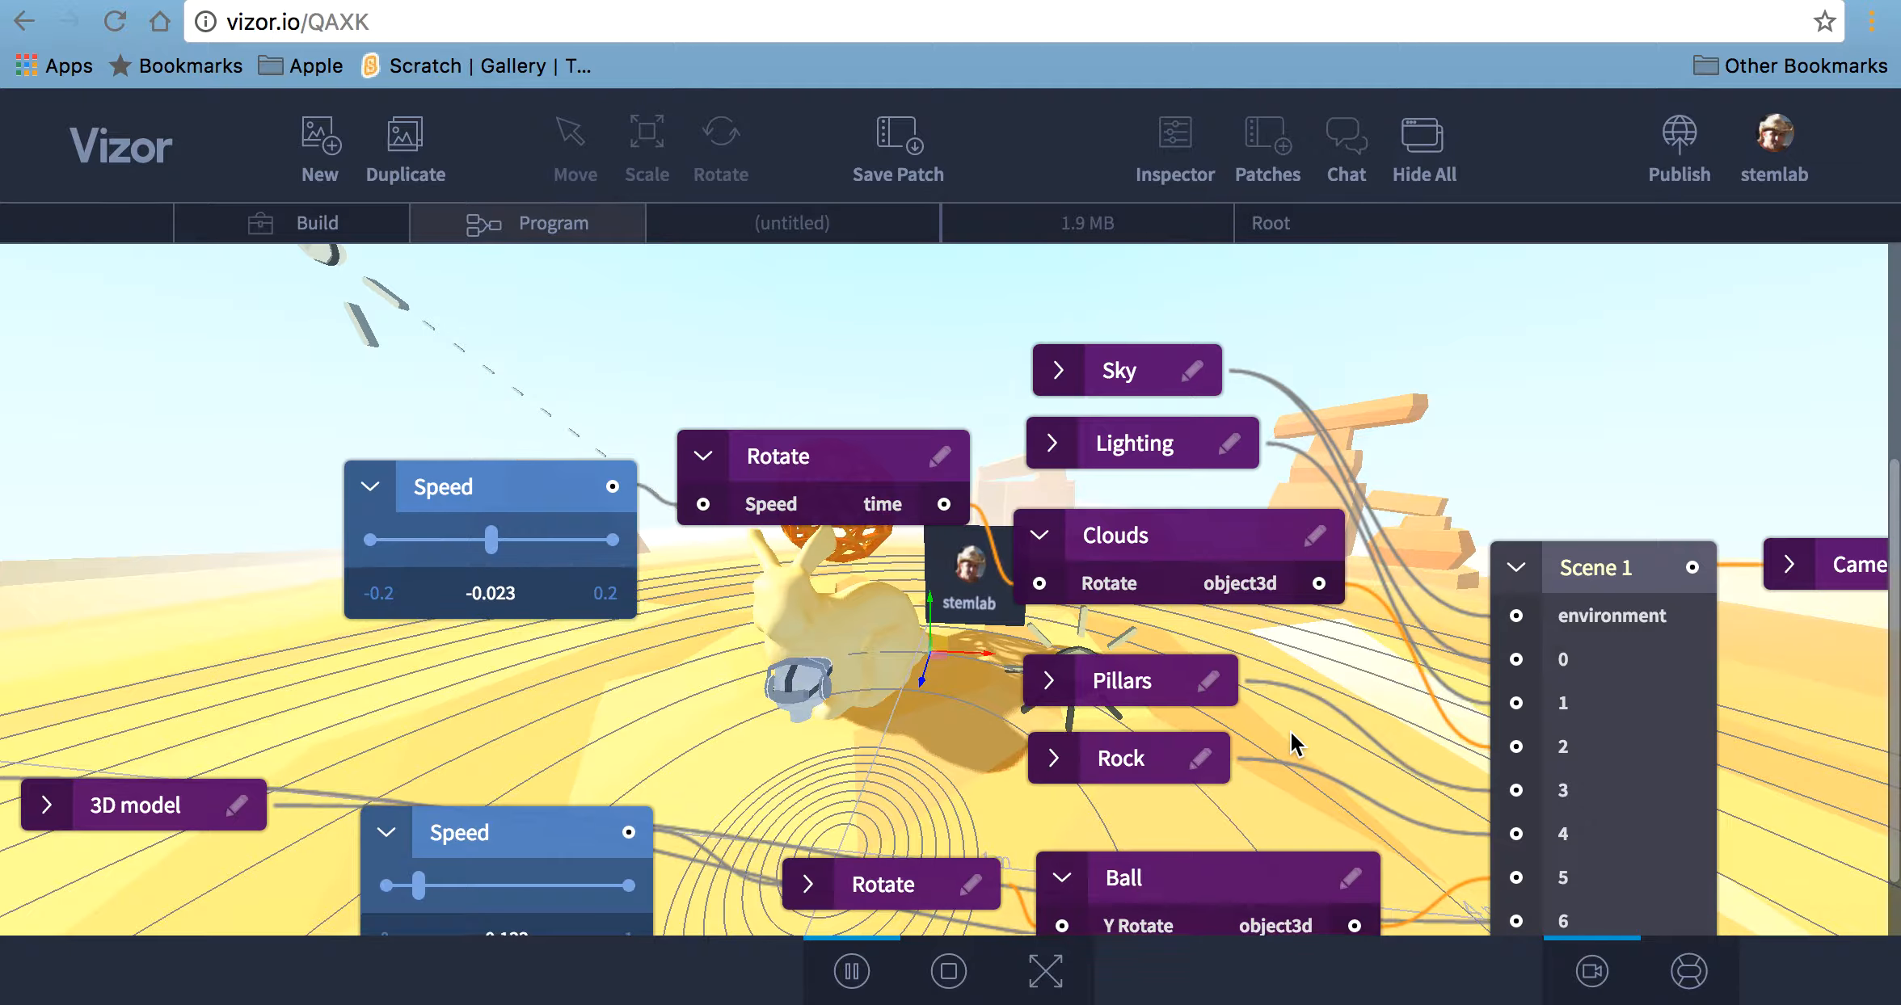
pyautogui.scroll(-2, 1291, 732)
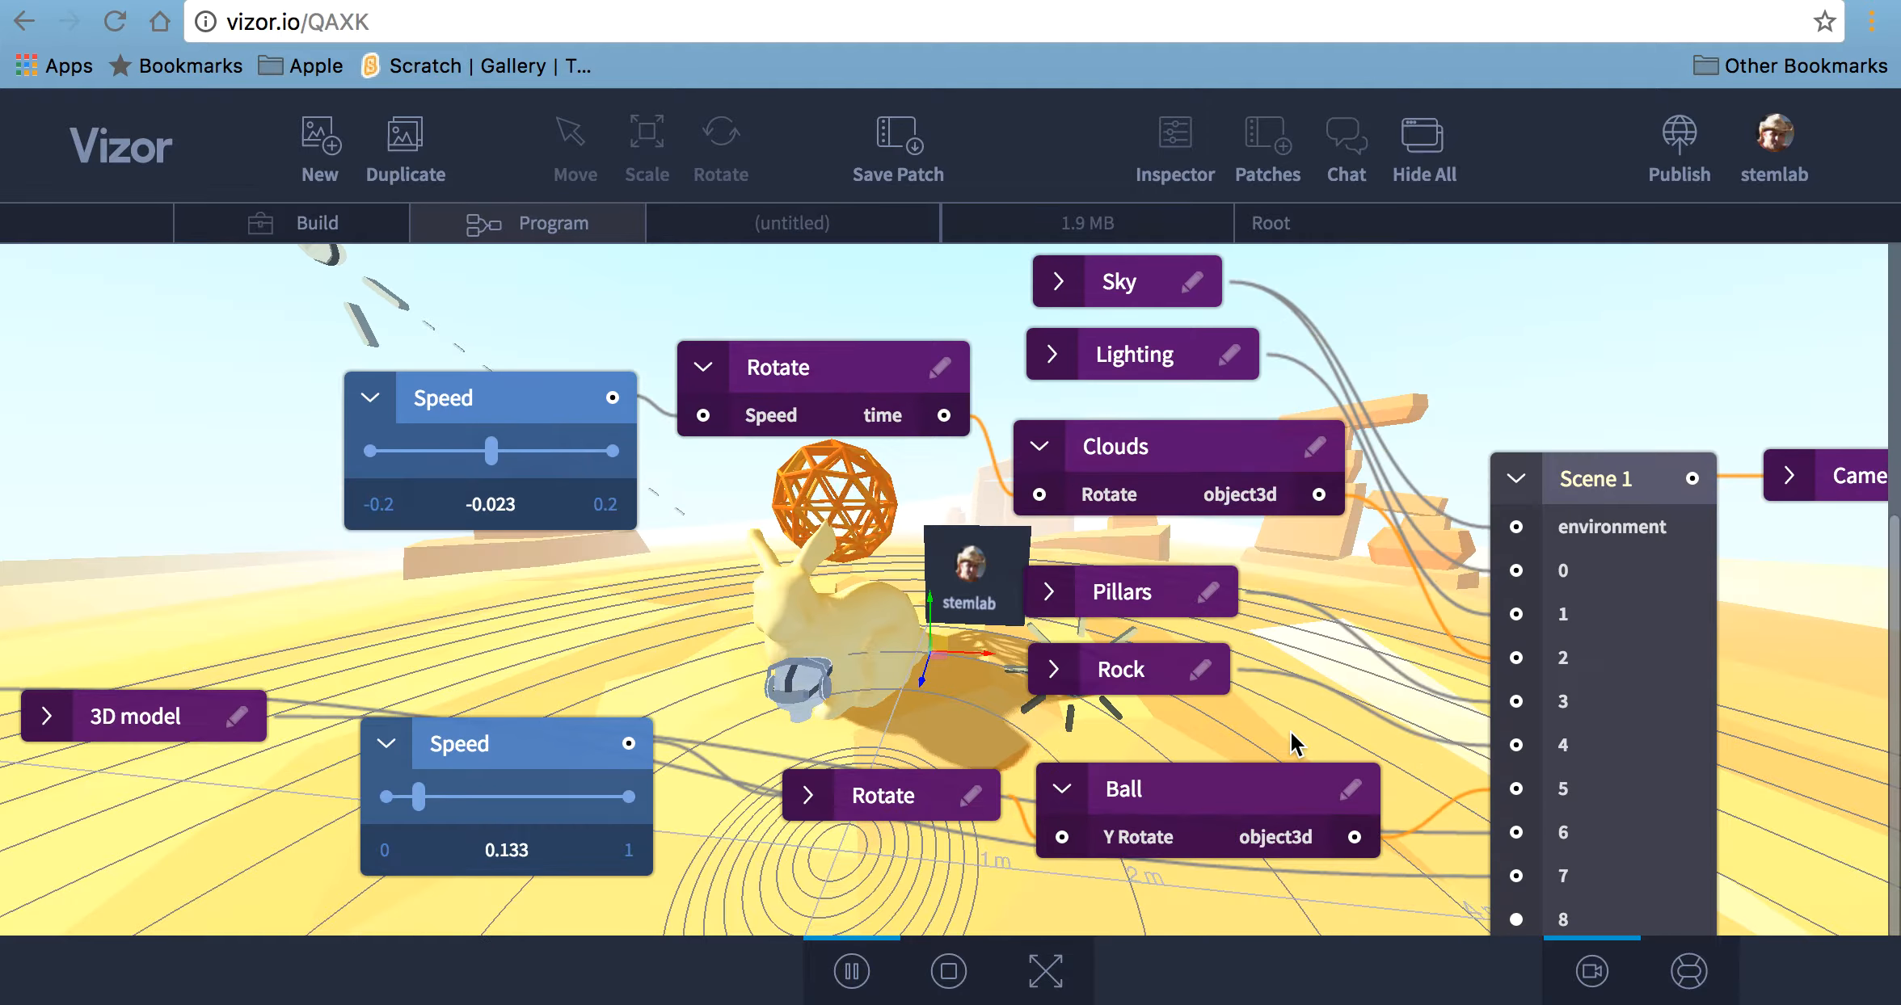
# Expand the Lighting patch and open its nested contents at the Directional Light patch and the Lighting Patch note
pyautogui.click(1051, 355)
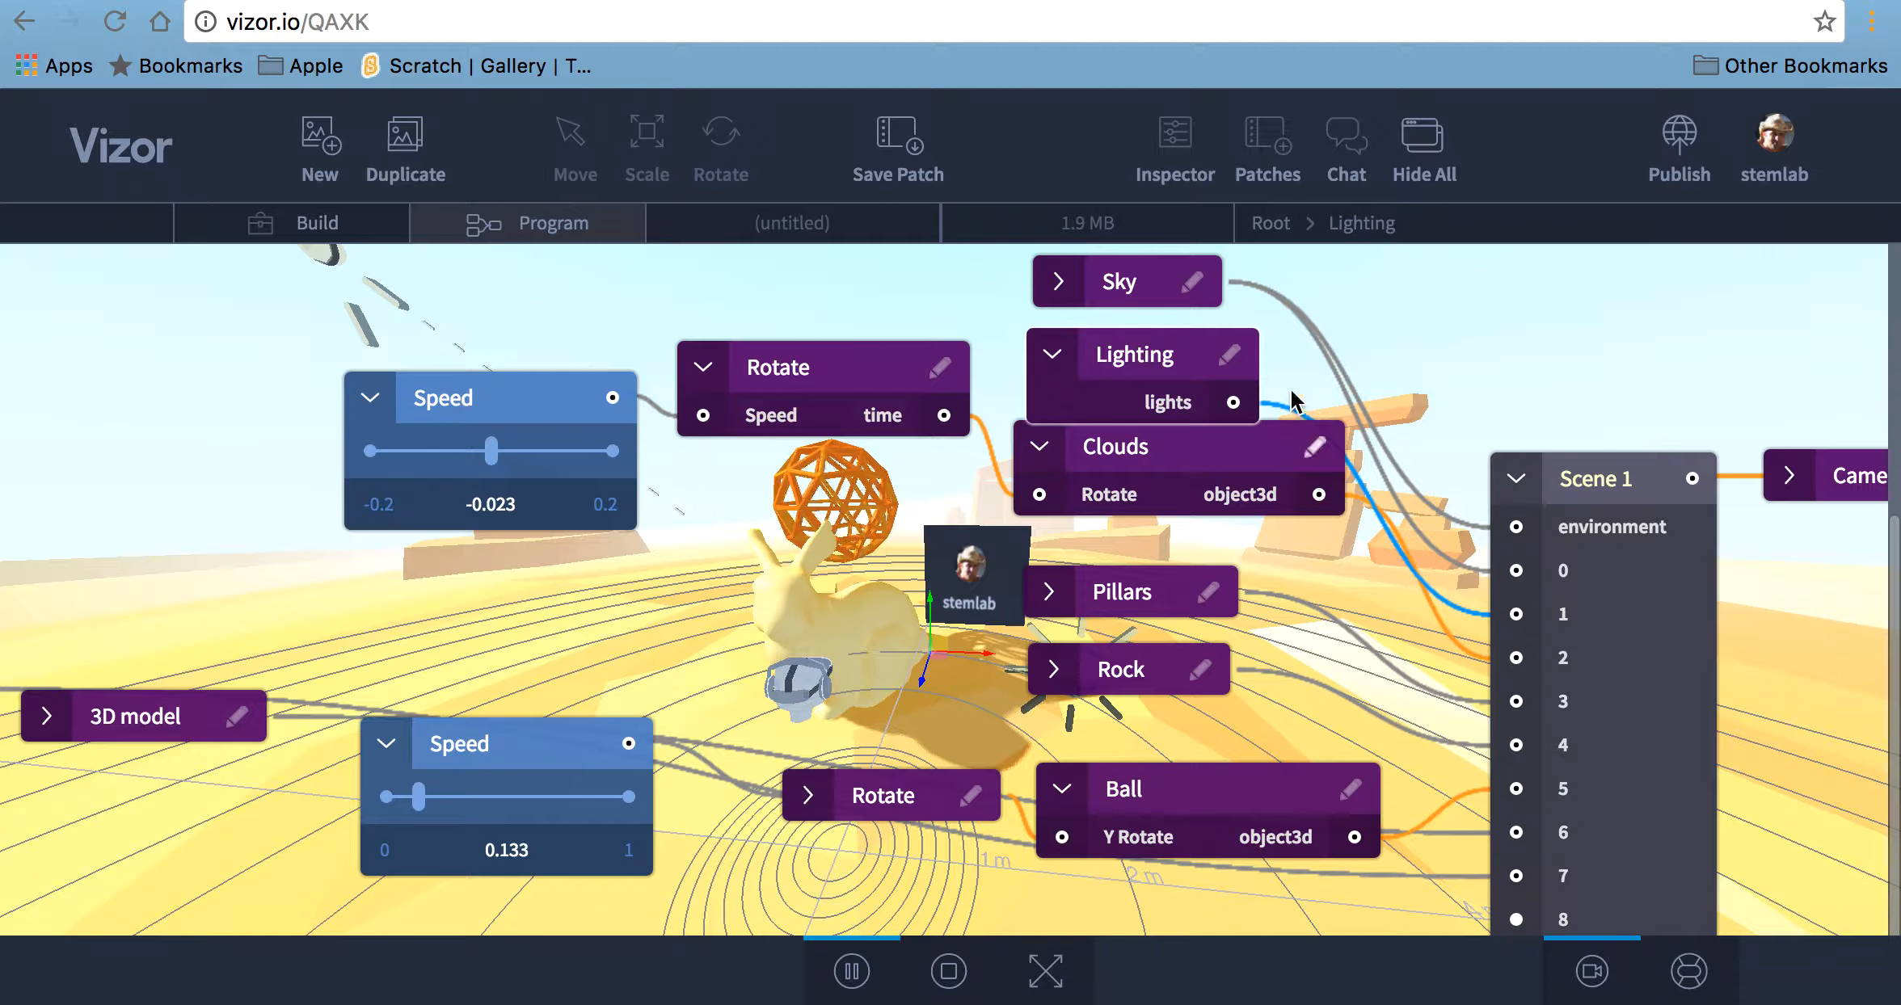
pyautogui.click(1230, 364)
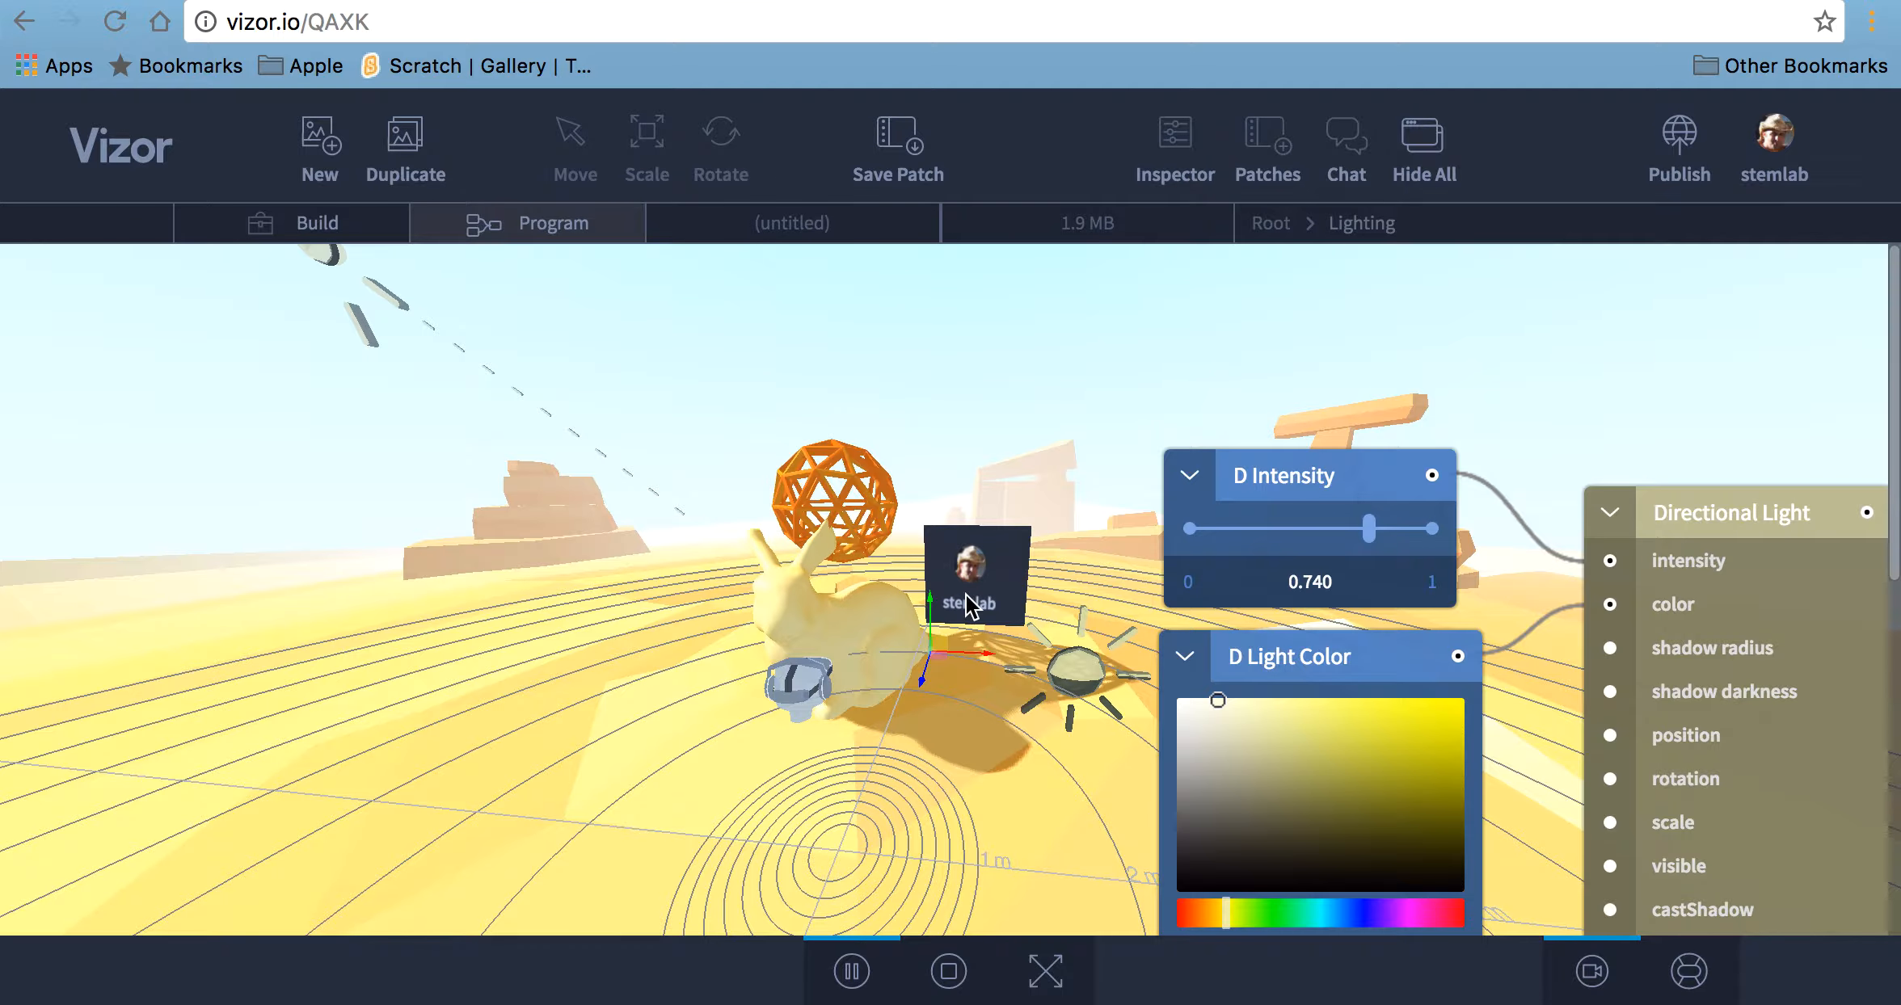
pyautogui.scroll(-5, 965, 594)
pyautogui.hscroll(6, 967, 602)
pyautogui.scroll(2, 967, 598)
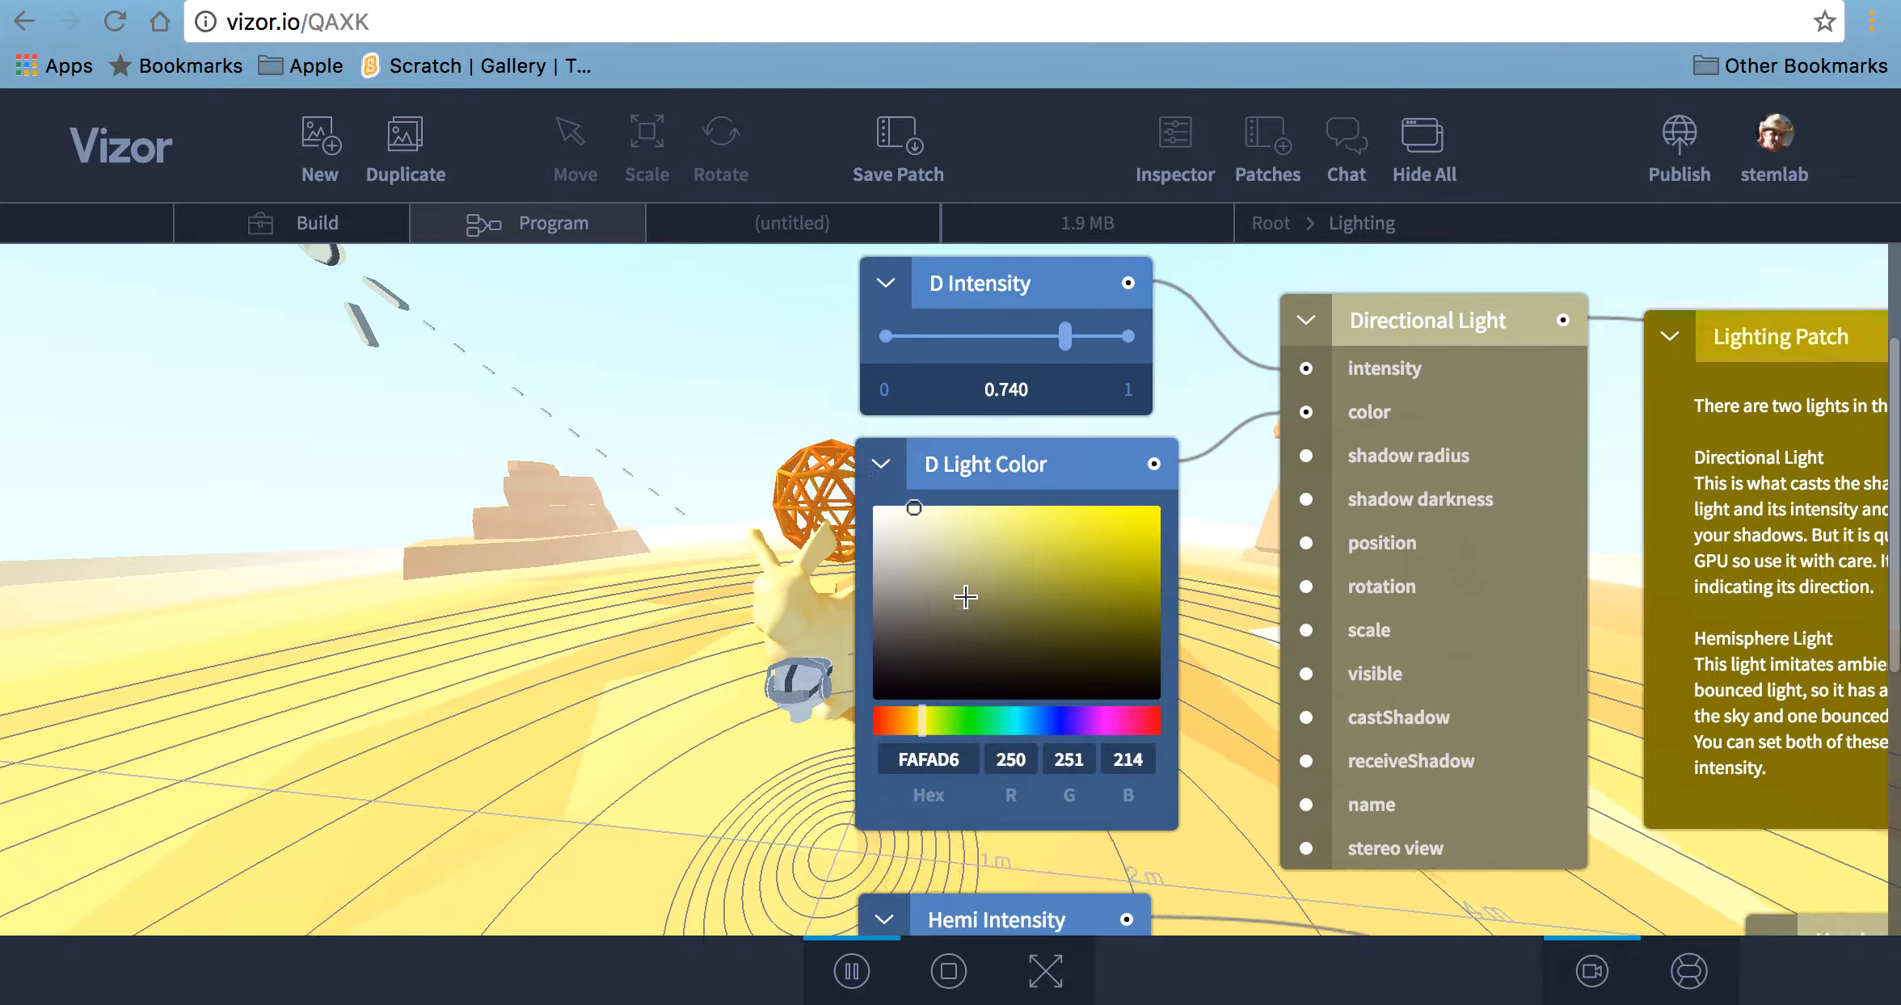
pyautogui.hscroll(6, 968, 598)
pyautogui.hscroll(1, 968, 605)
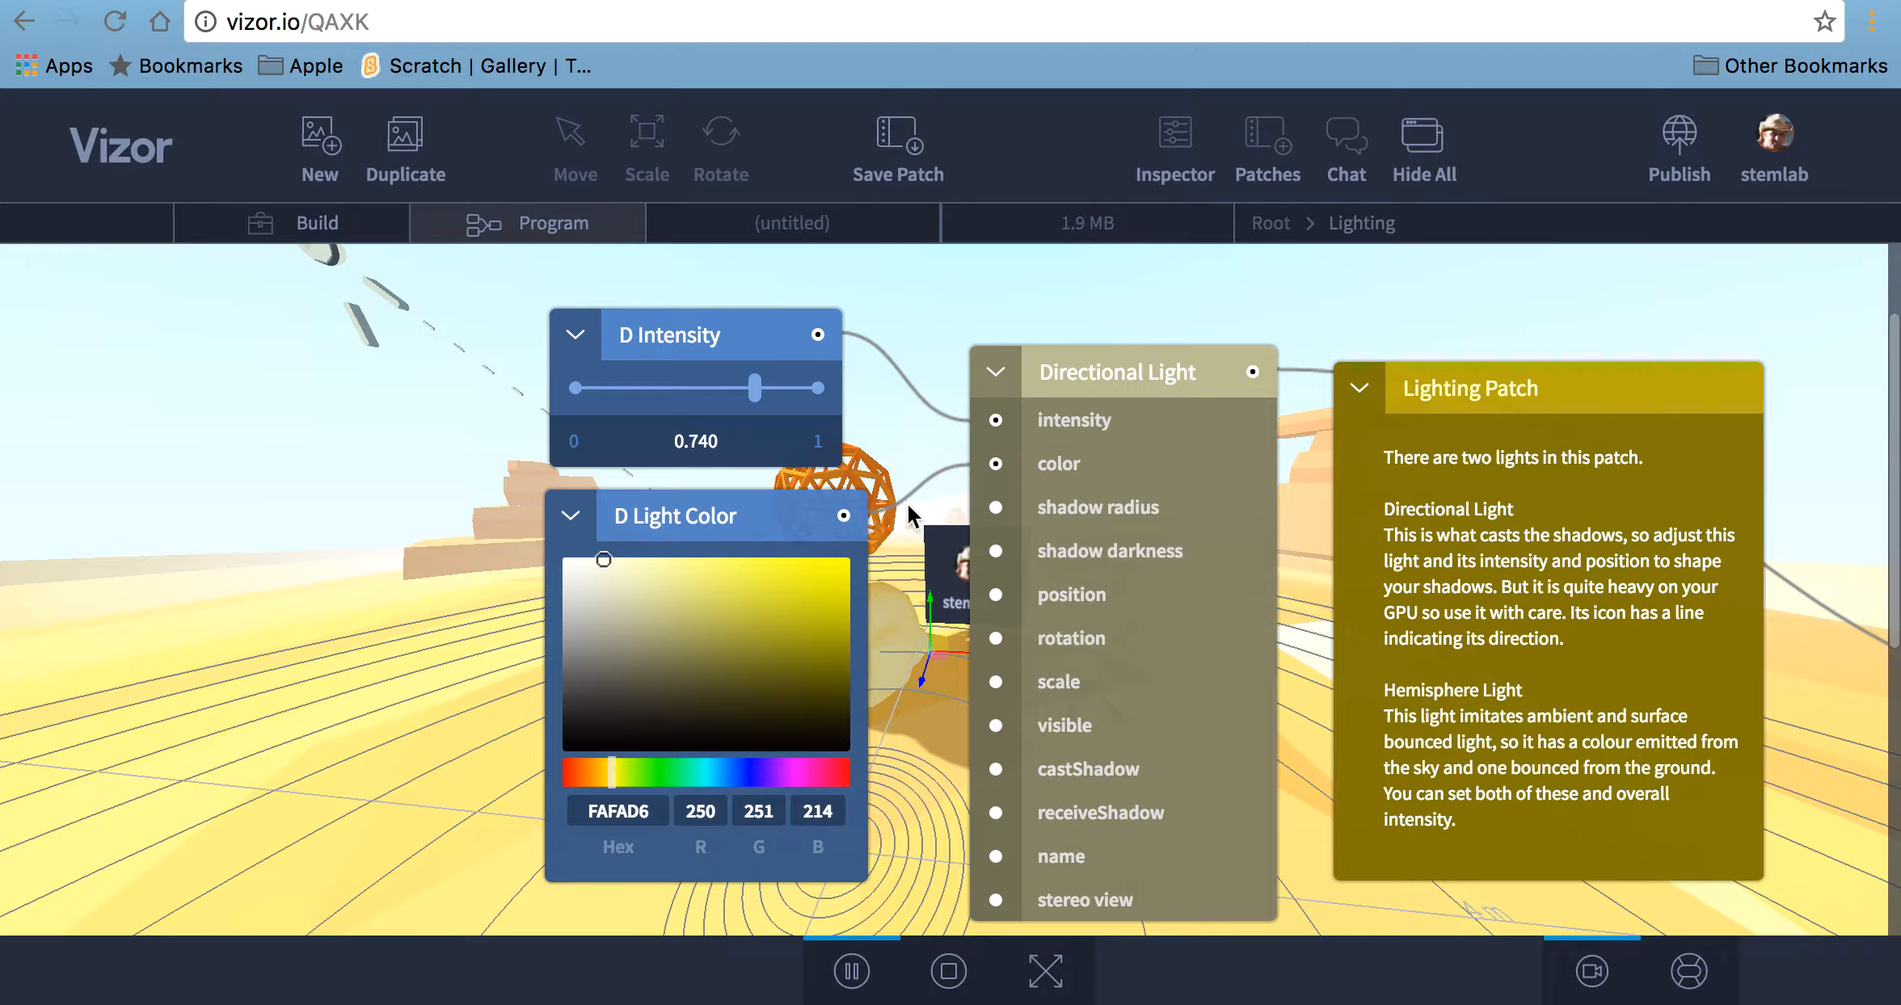
# Set the directional light's intensity to 0.887 and its color to a strong blue, hex 2327D2
pyautogui.moveTo(754, 406); pyautogui.dragTo(669, 440)
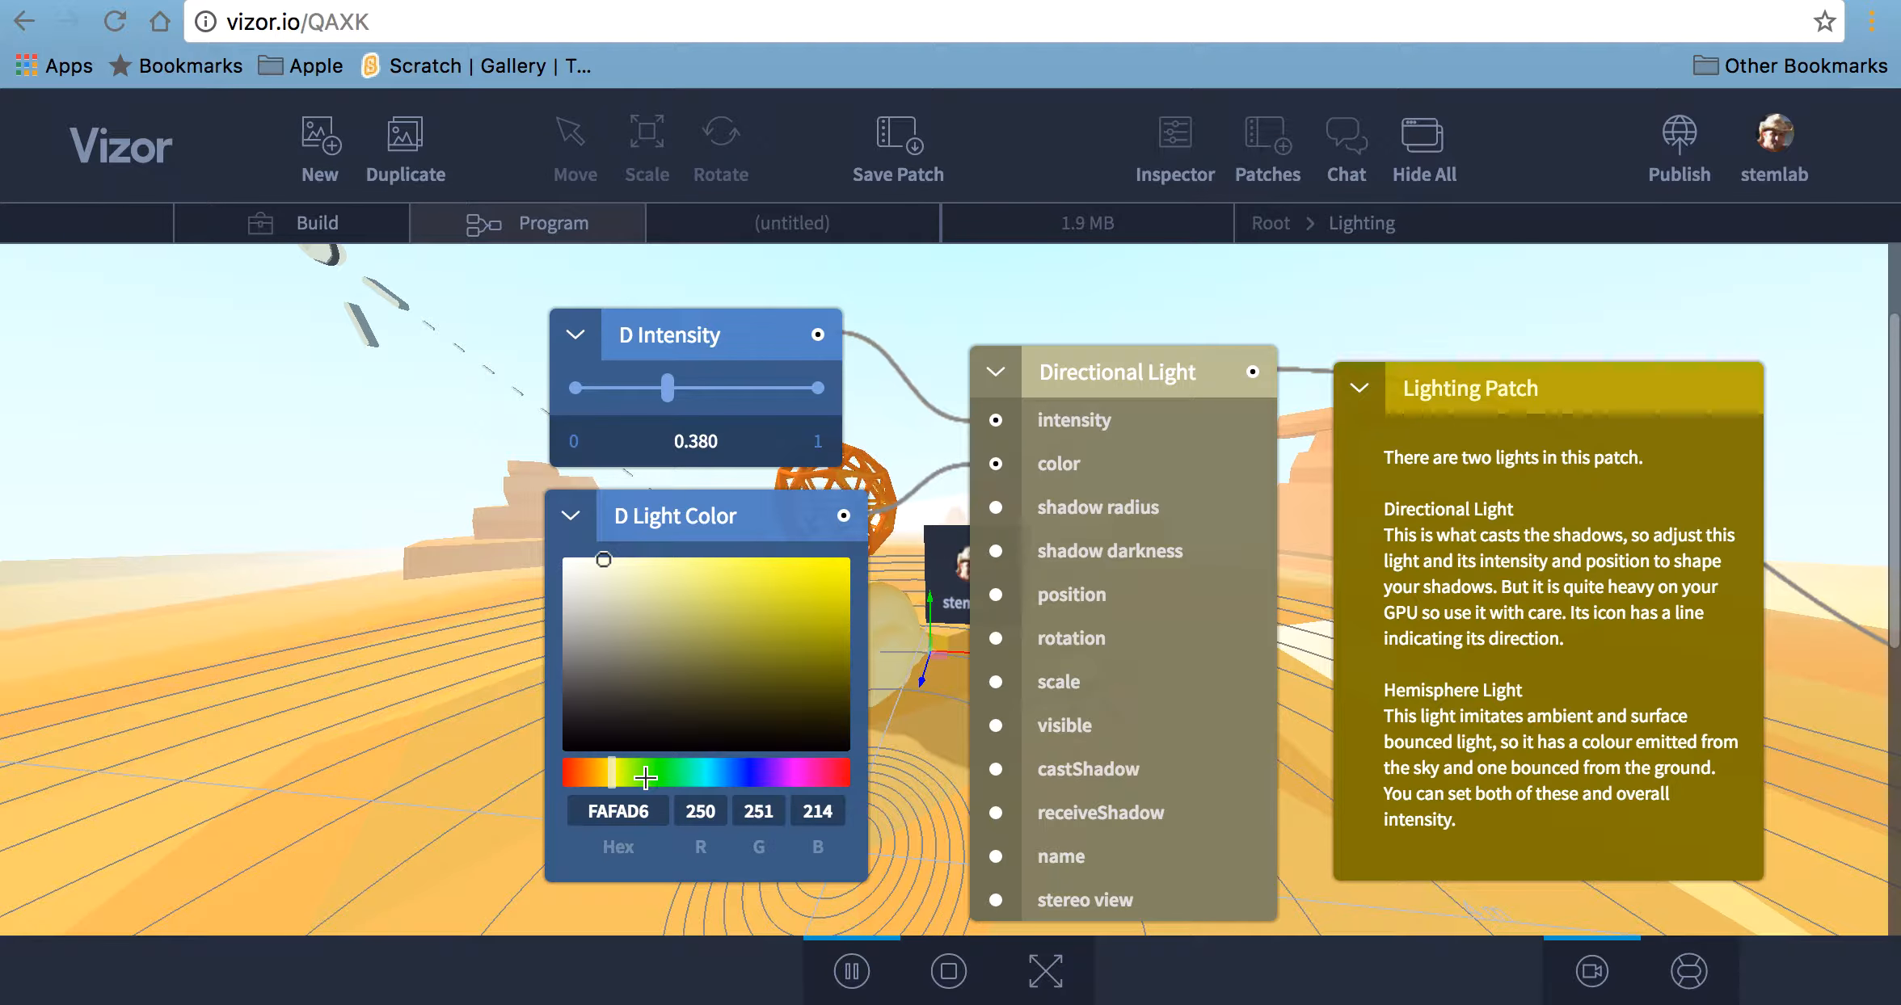
pyautogui.moveTo(645, 778); pyautogui.dragTo(752, 772)
pyautogui.click(805, 631)
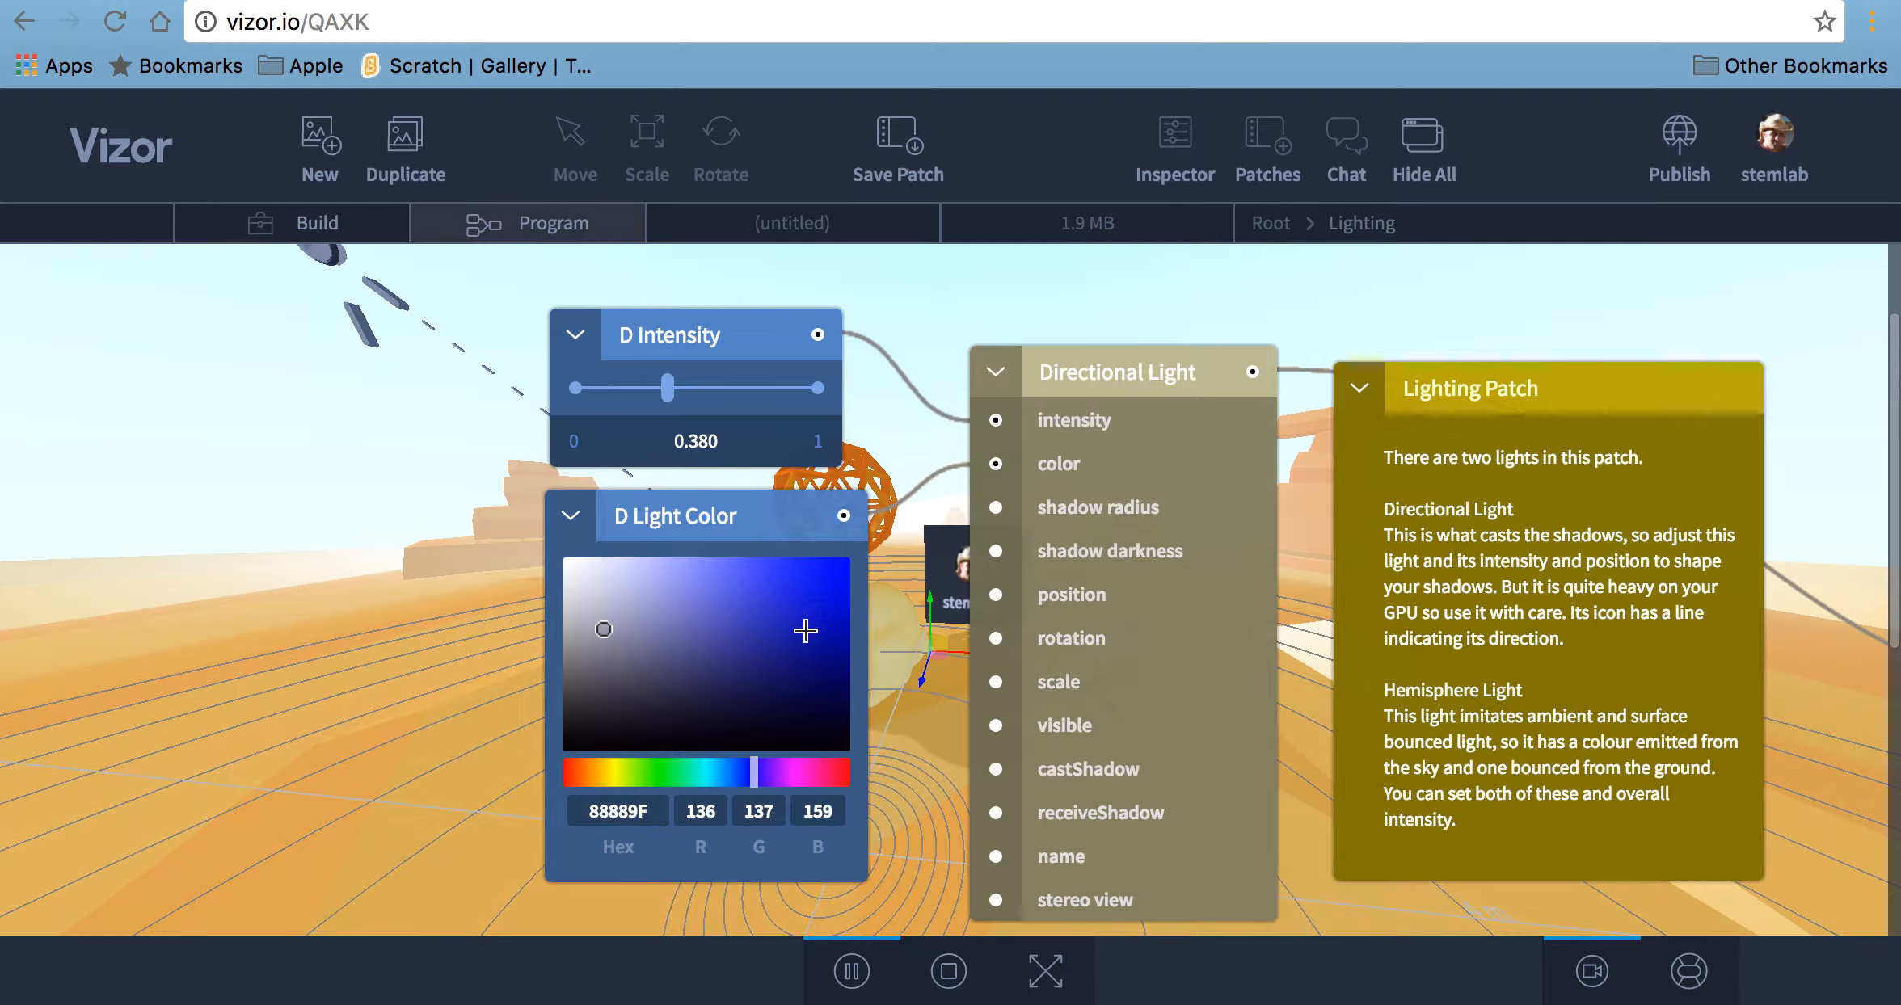
pyautogui.moveTo(808, 630); pyautogui.dragTo(798, 595)
pyautogui.moveTo(667, 386); pyautogui.dragTo(790, 398)
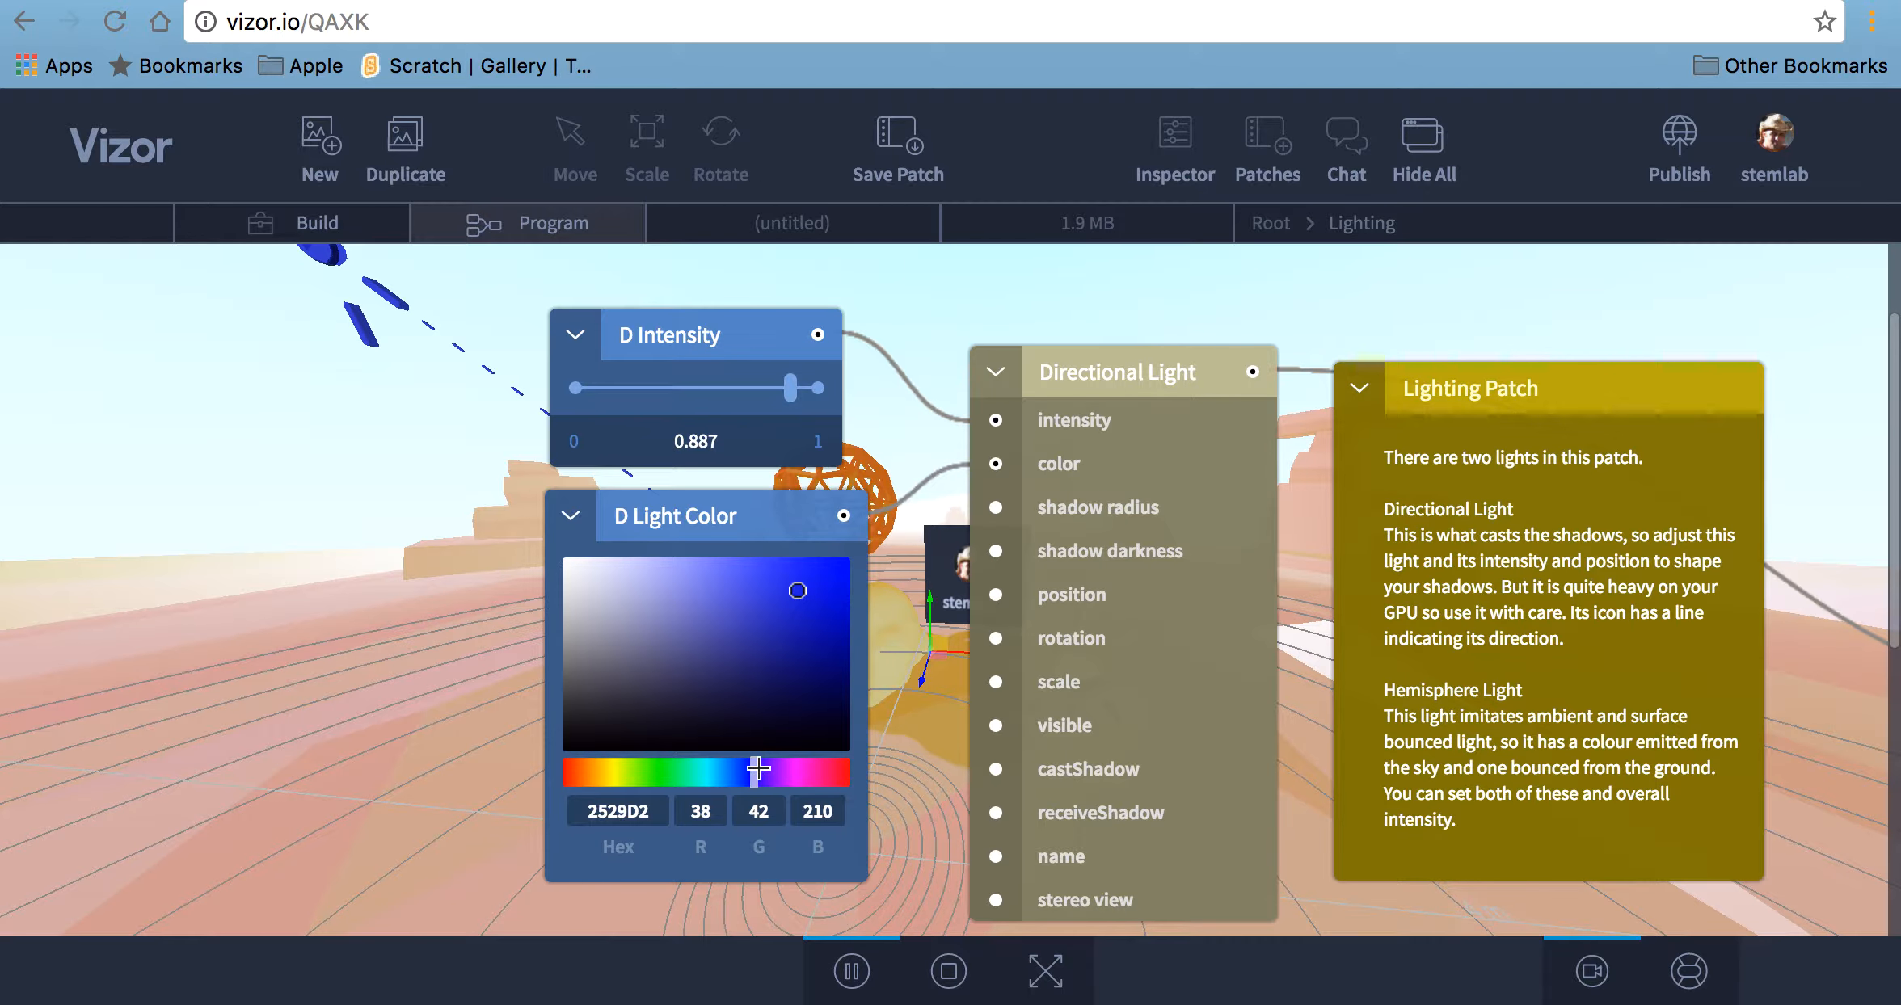
pyautogui.moveTo(835, 600); pyautogui.dragTo(801, 591)
# Set the hemisphere light's Sky Color to a saturated yellow, hex F6E914
pyautogui.scroll(-3, 953, 574)
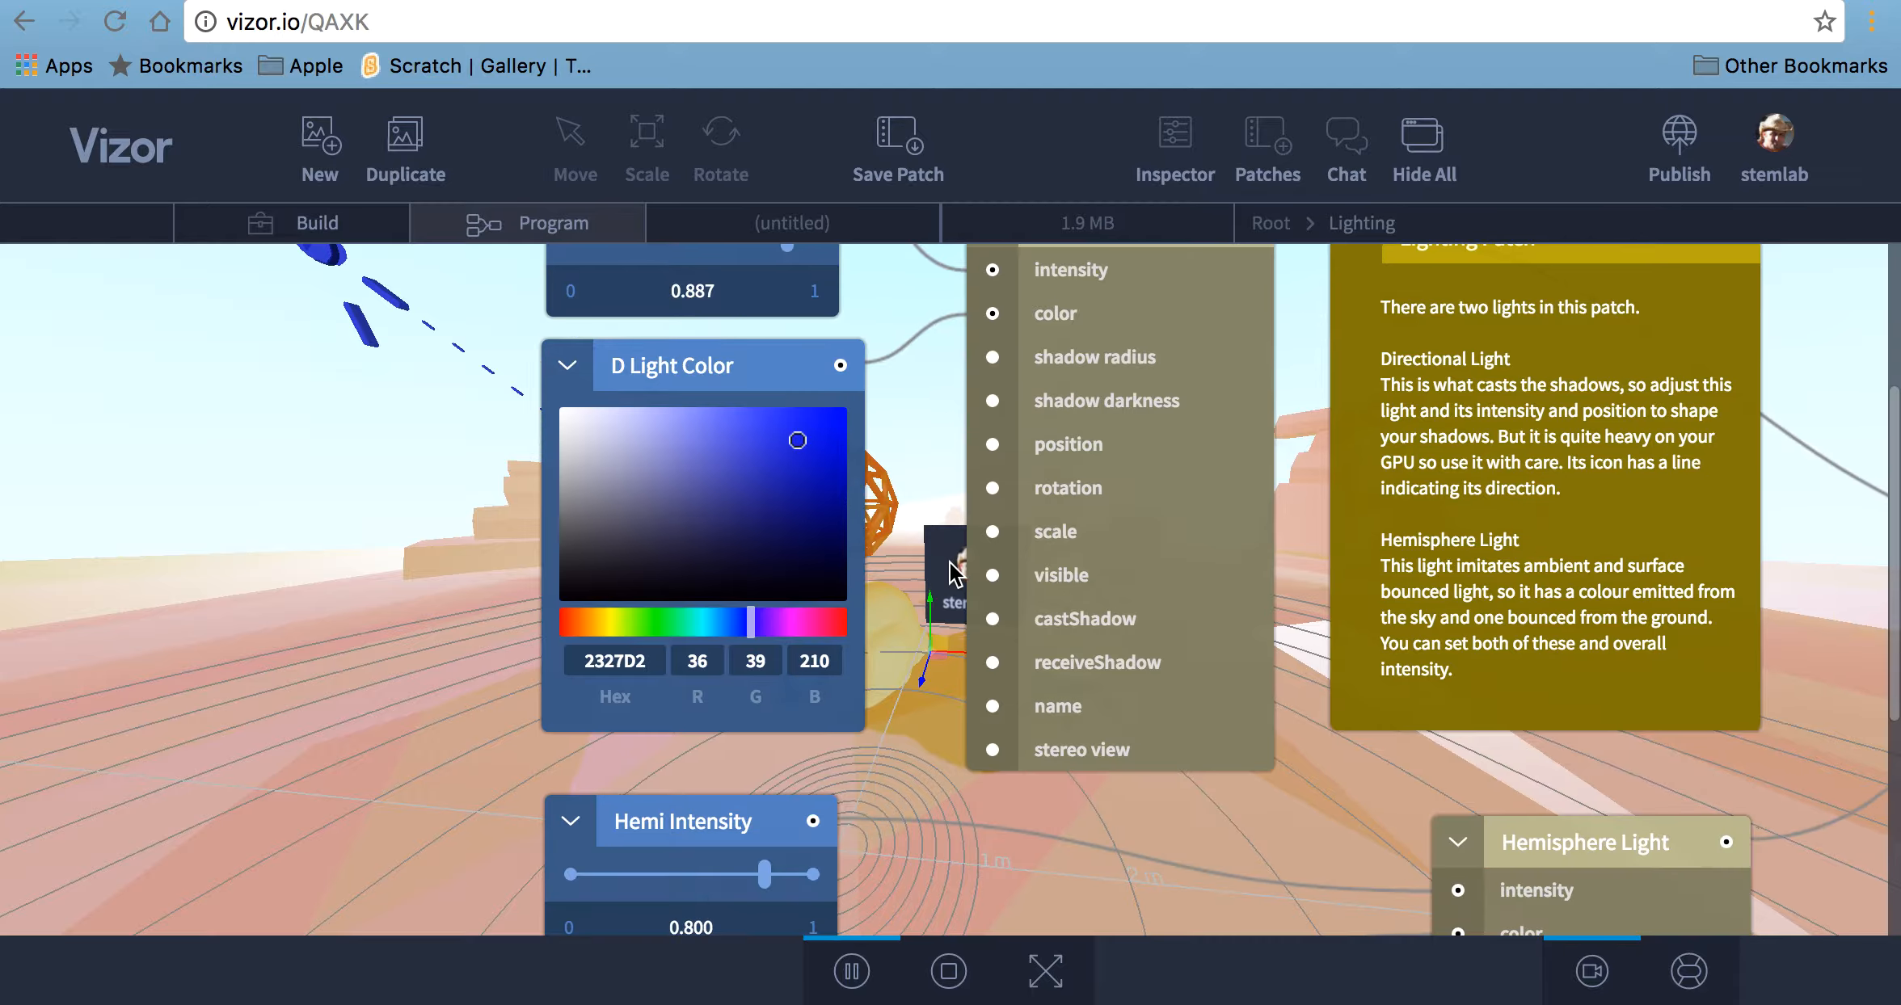
pyautogui.scroll(-6, 548, 598)
pyautogui.hscroll(6, 547, 598)
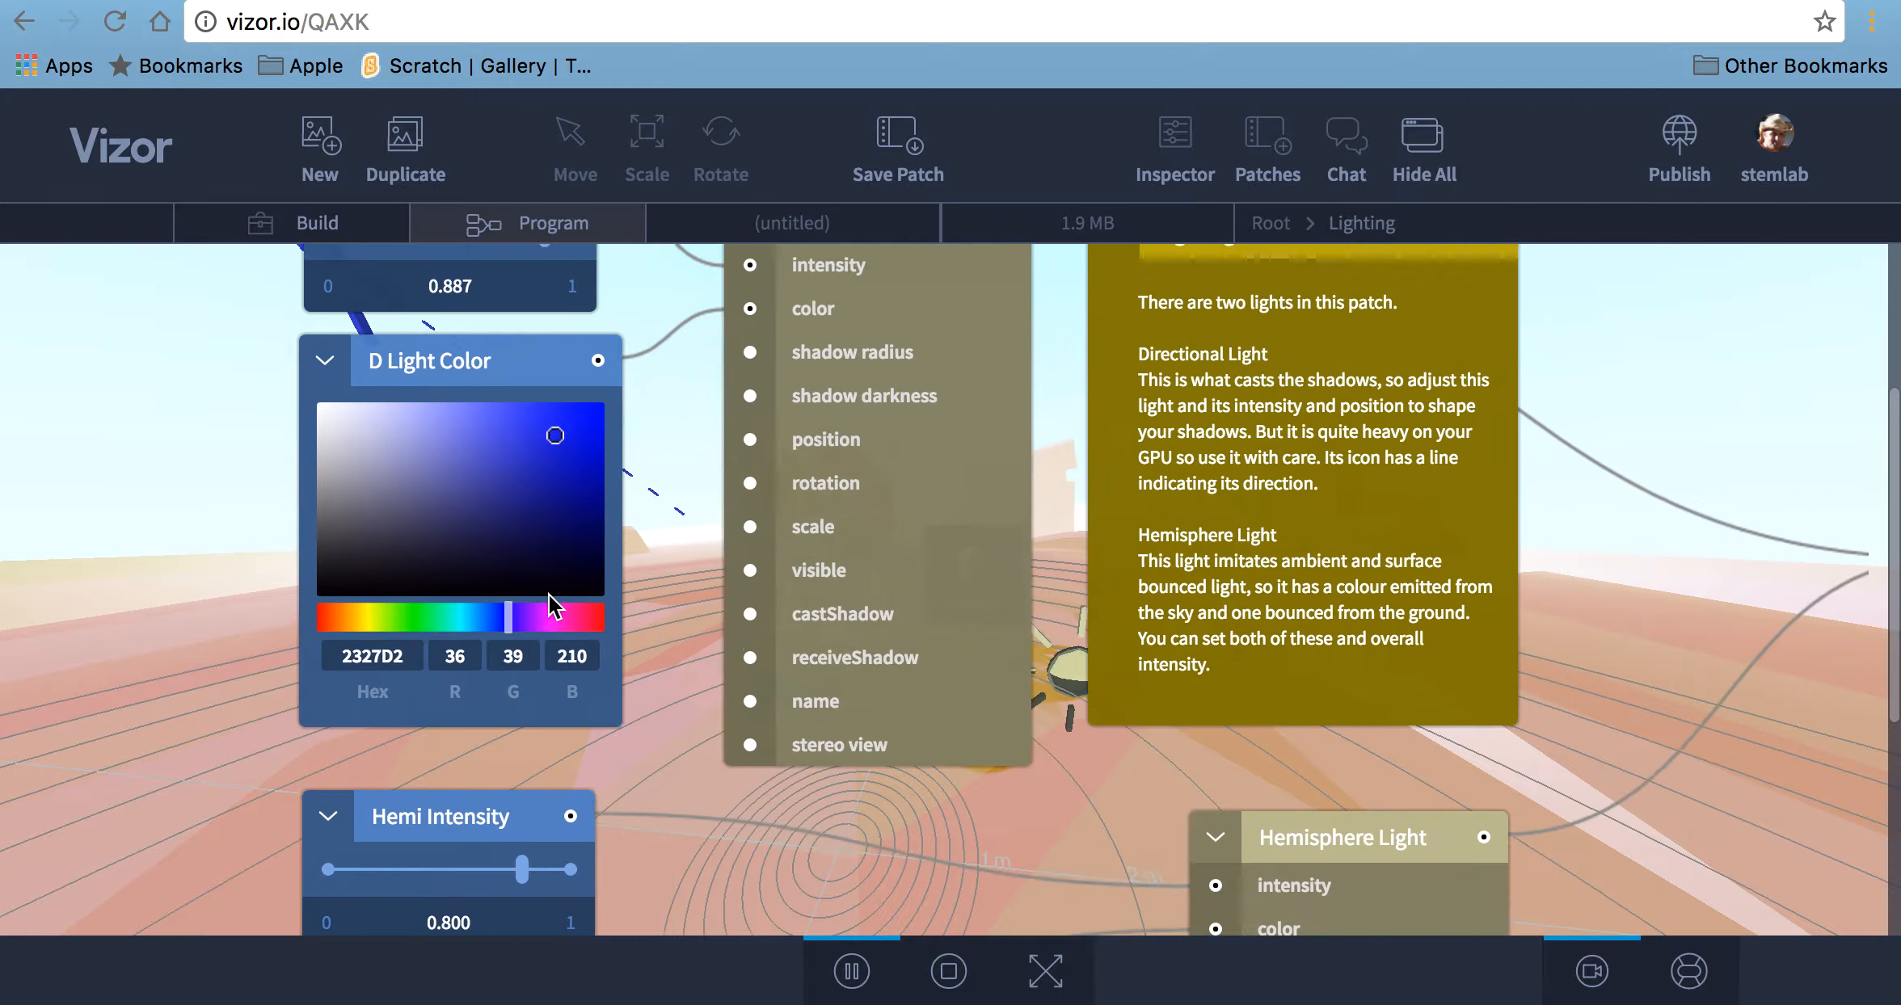
pyautogui.scroll(-3, 546, 598)
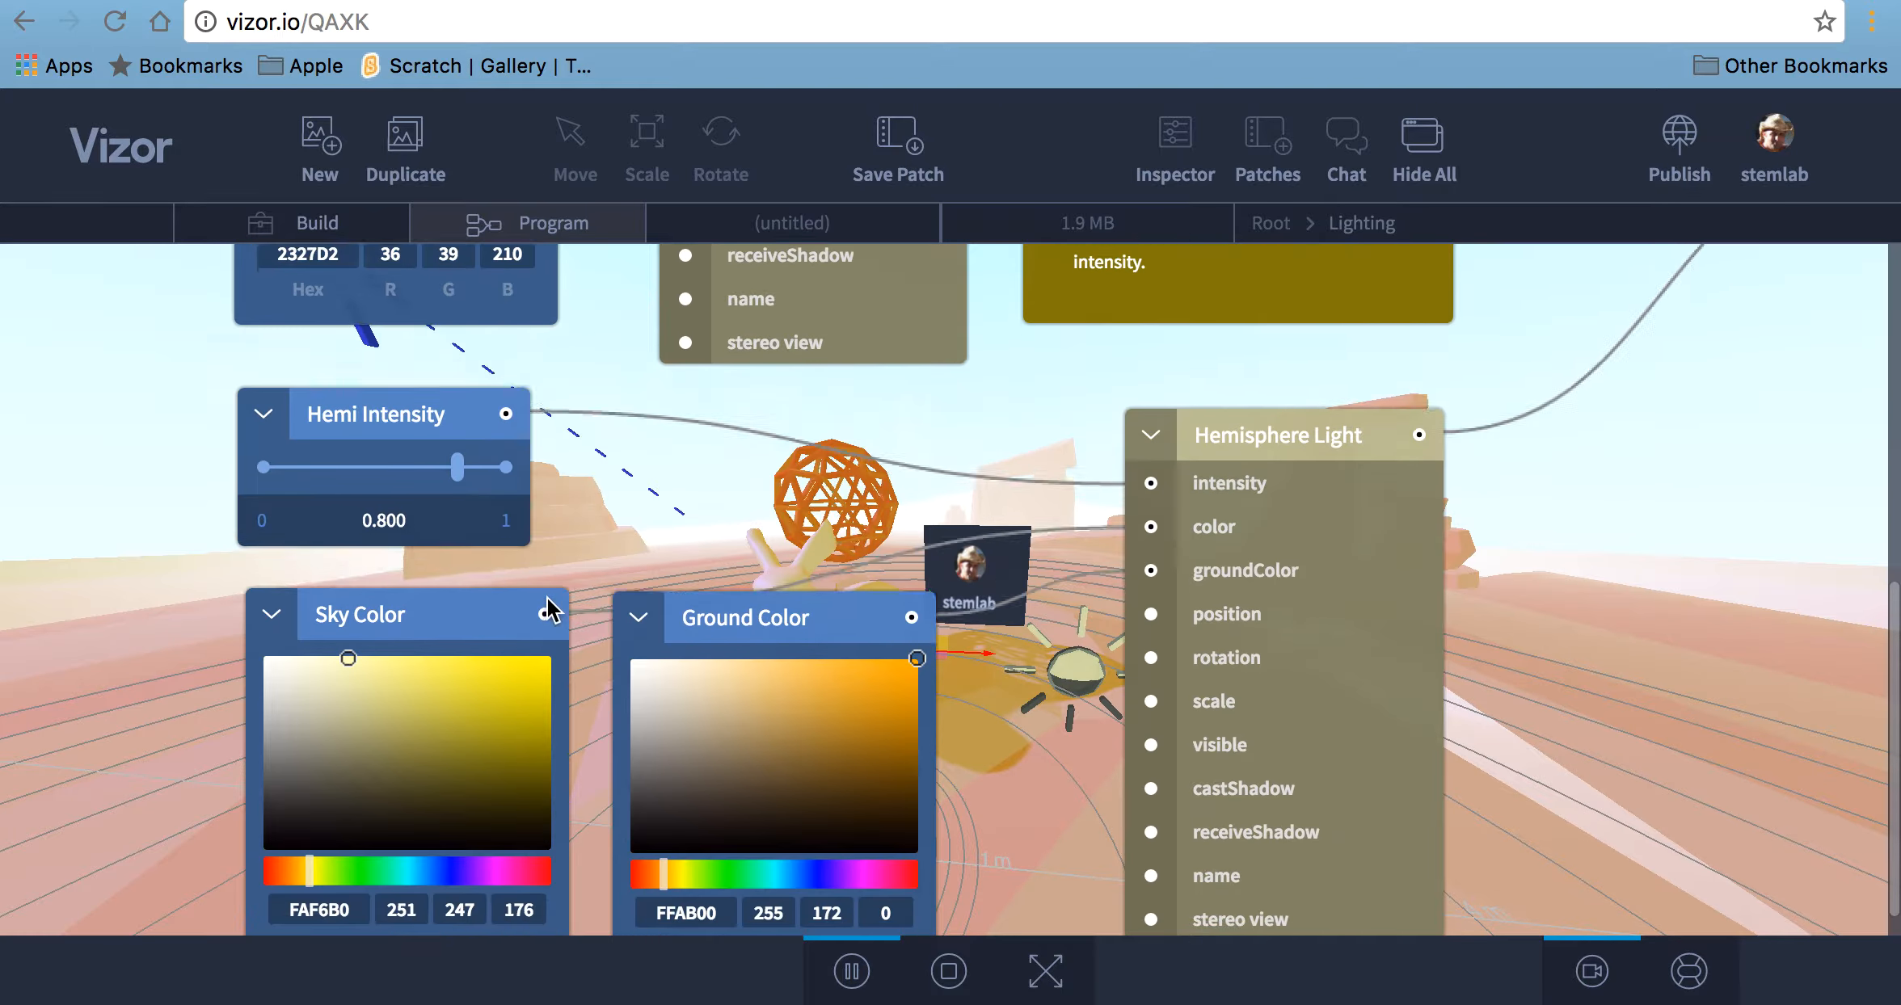
pyautogui.scroll(15, 398, 598)
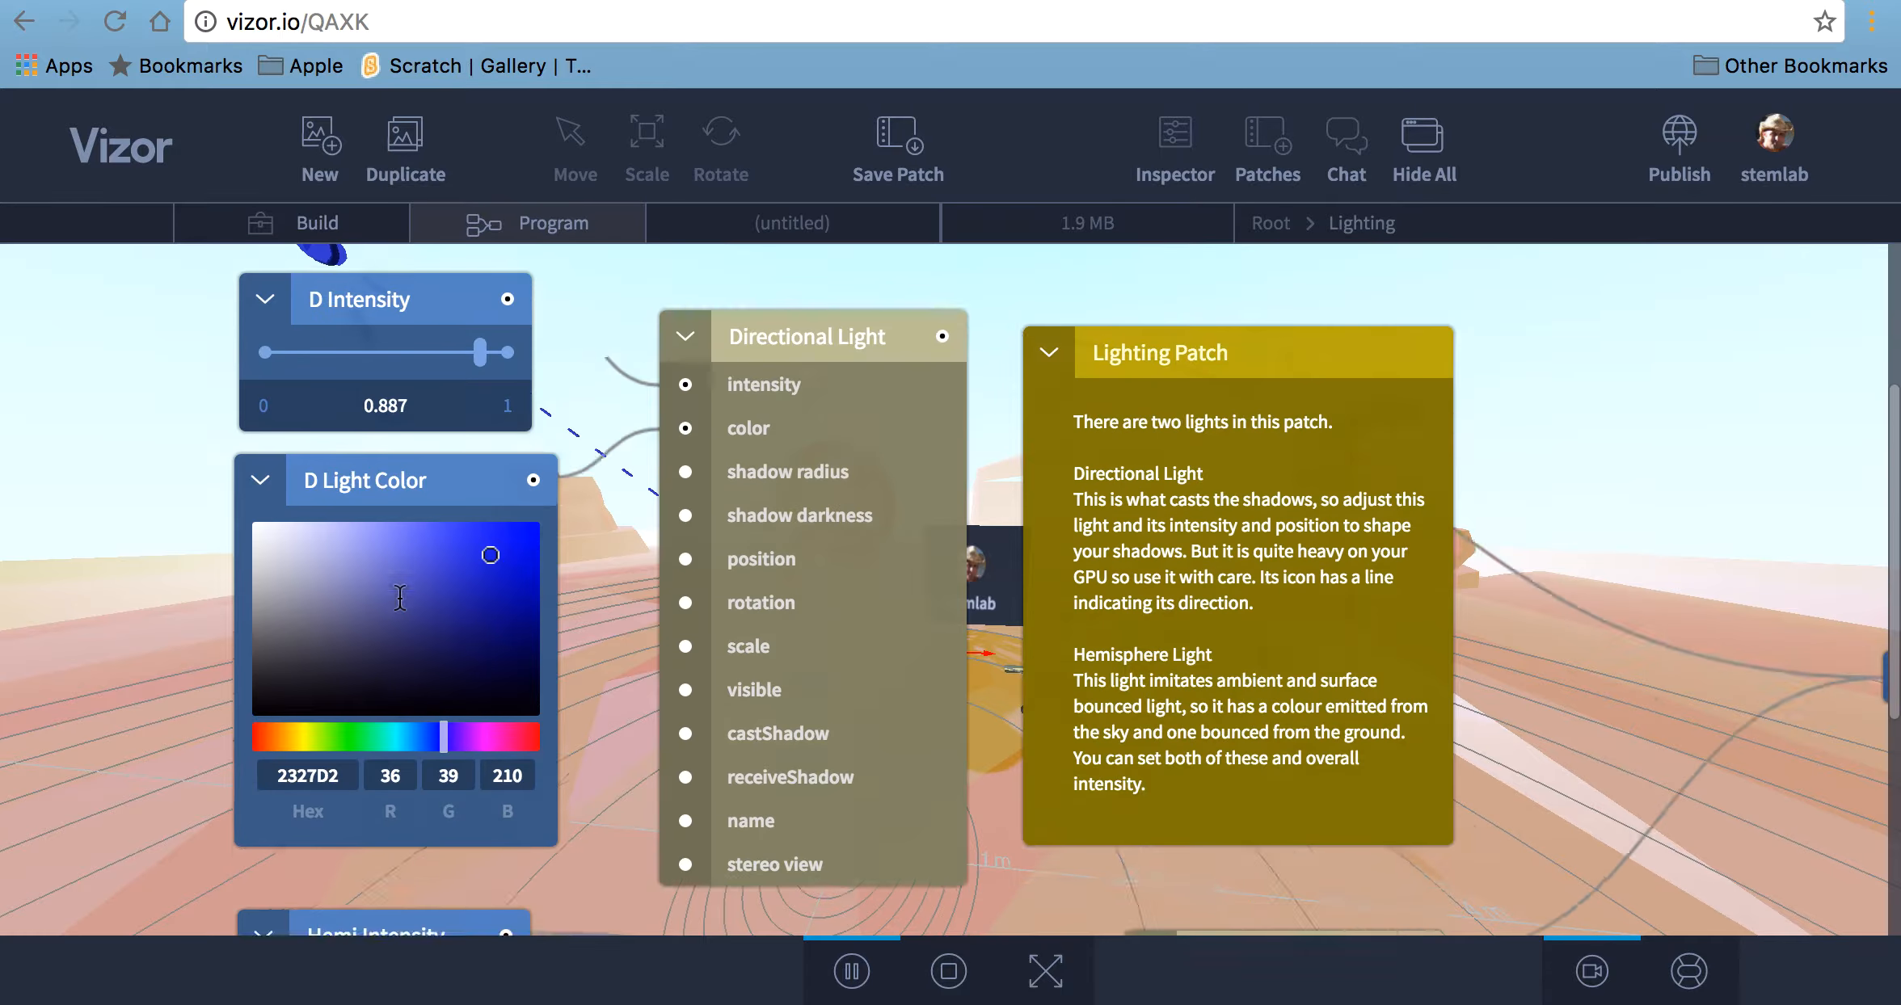
pyautogui.scroll(-11, 400, 602)
pyautogui.scroll(-4, 400, 602)
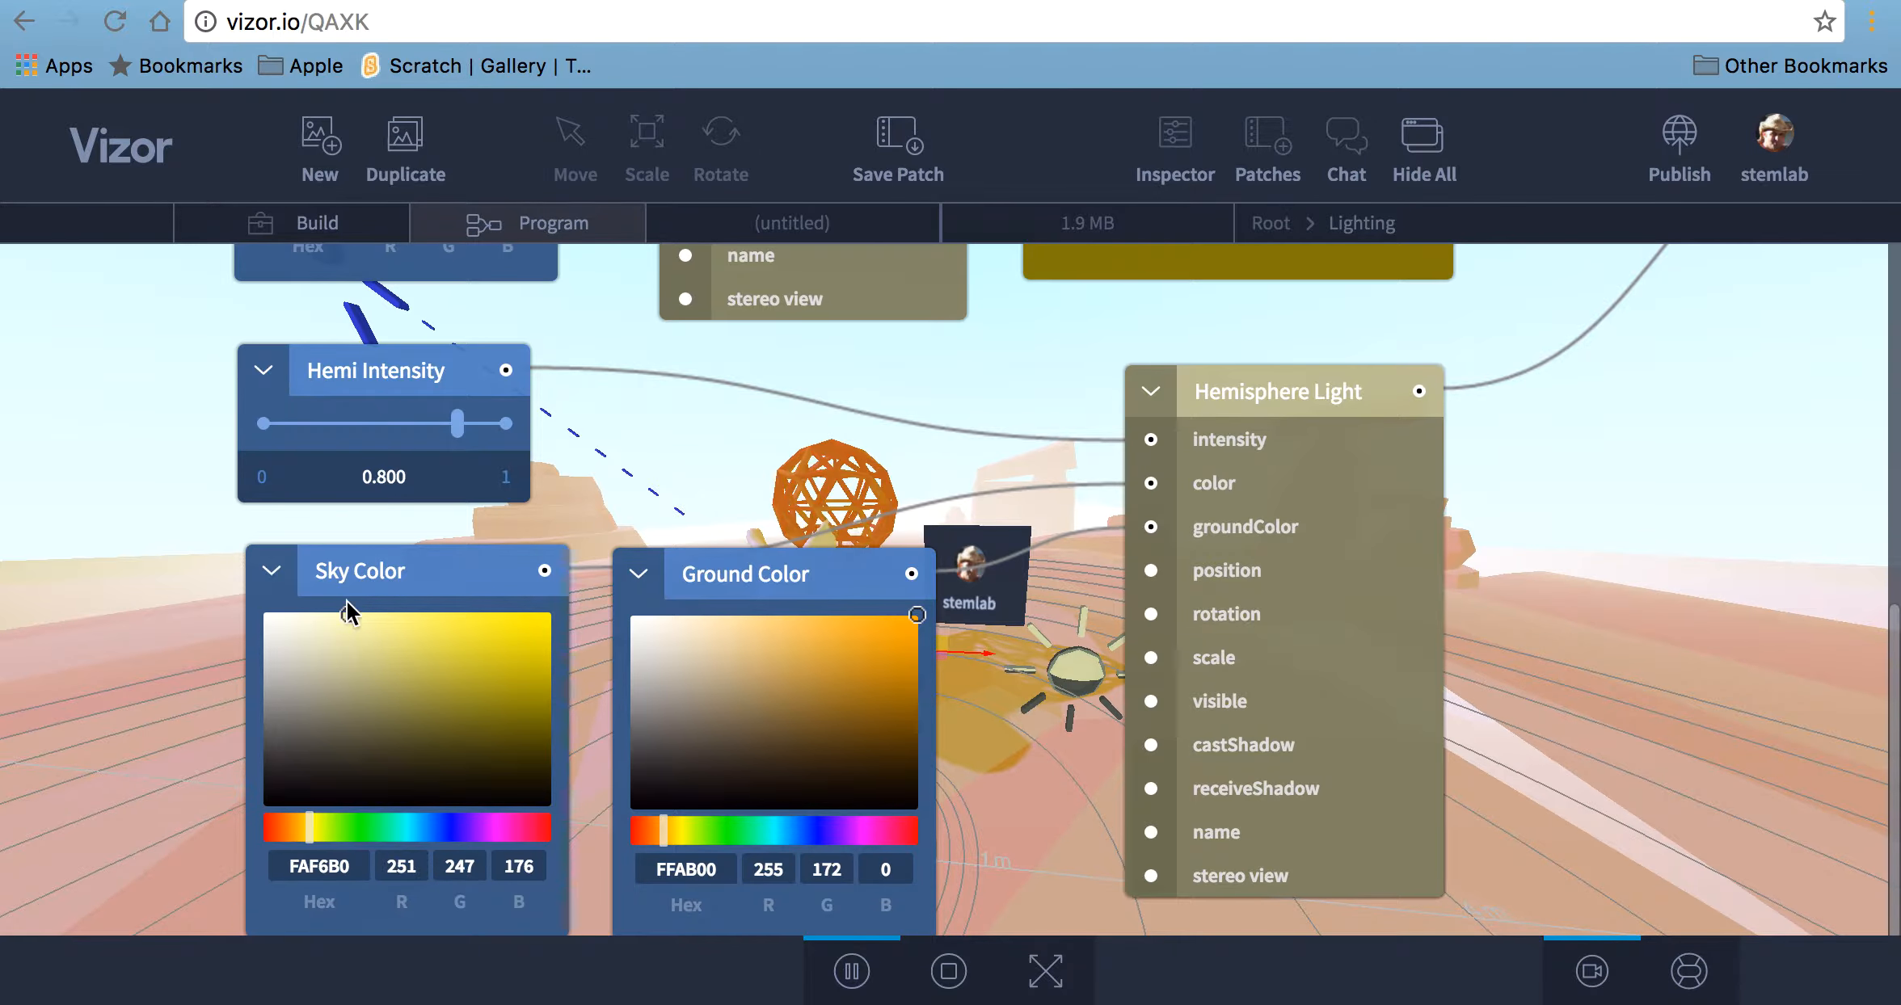
pyautogui.moveTo(346, 614); pyautogui.dragTo(527, 615)
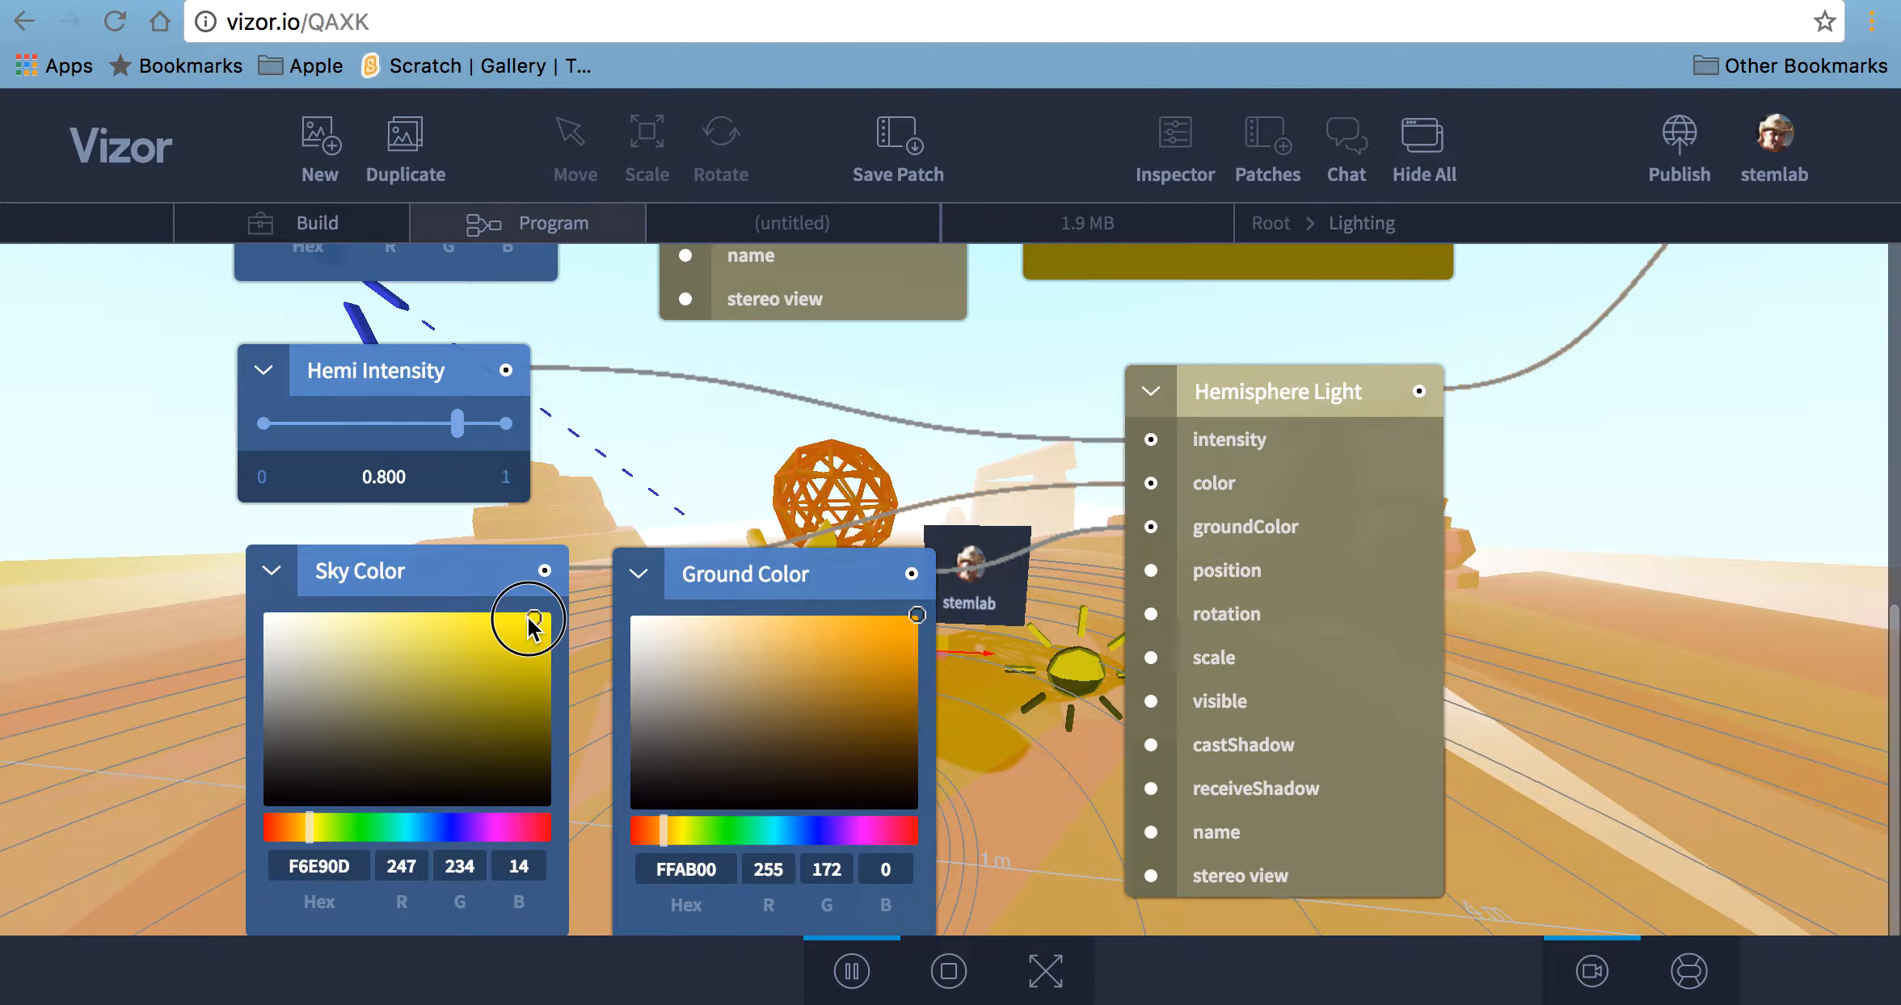
# Set the hemisphere light's Ground Color to a pinkish magenta, hex E074E9
pyautogui.click(730, 590)
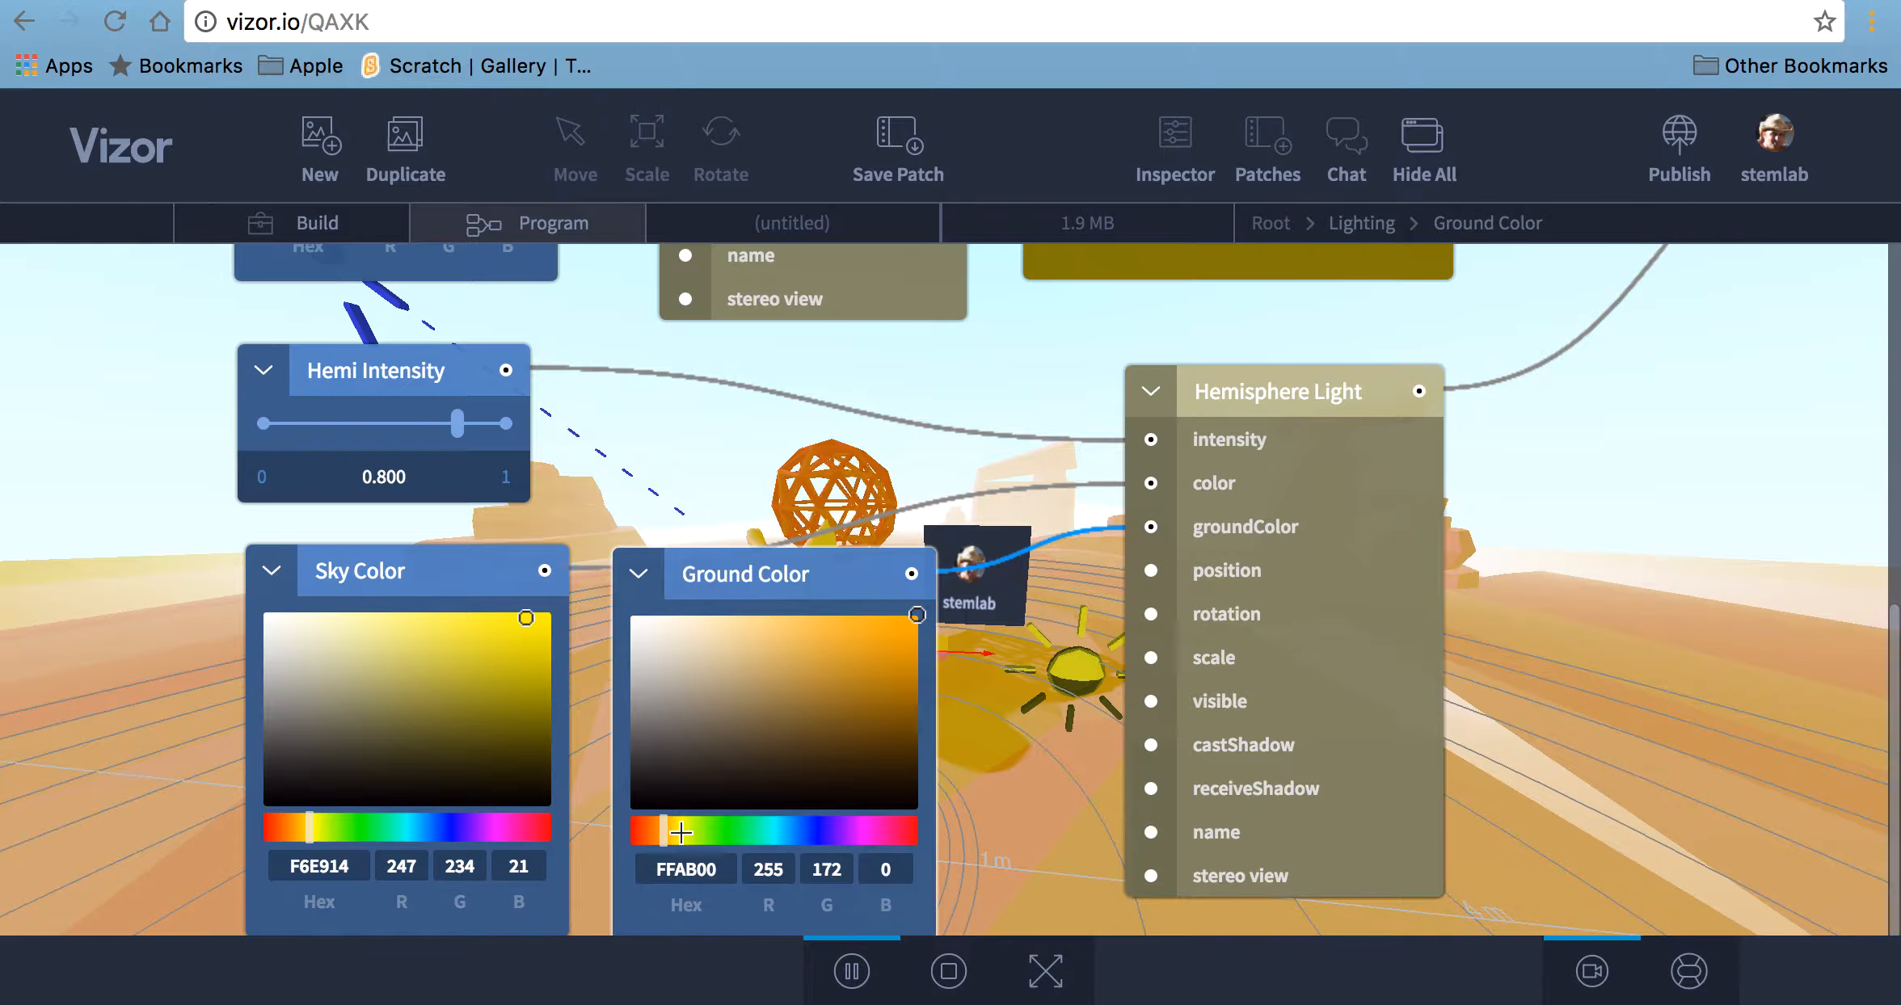
pyautogui.moveTo(659, 826); pyautogui.dragTo(867, 824)
pyautogui.moveTo(862, 649); pyautogui.dragTo(773, 634)
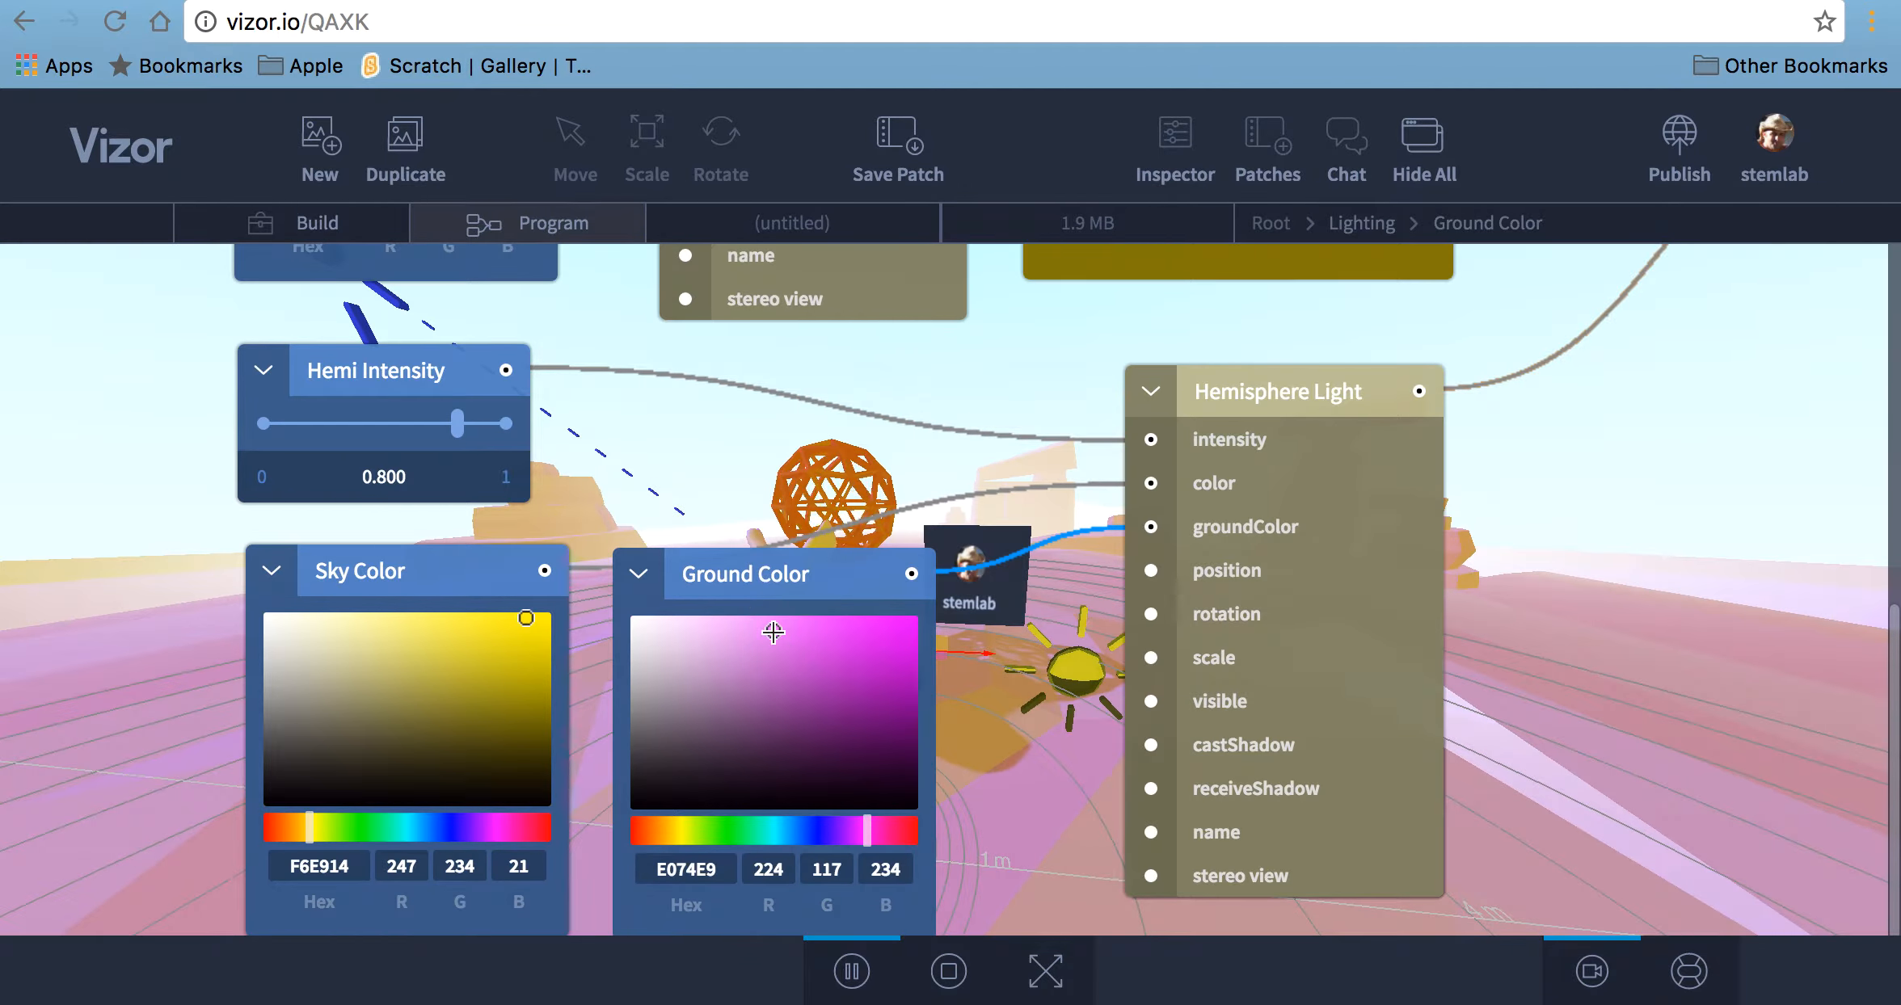
# Examine the scene under the new light colors in the build view, both close up and from farther away
pyautogui.scroll(10, 1004, 781)
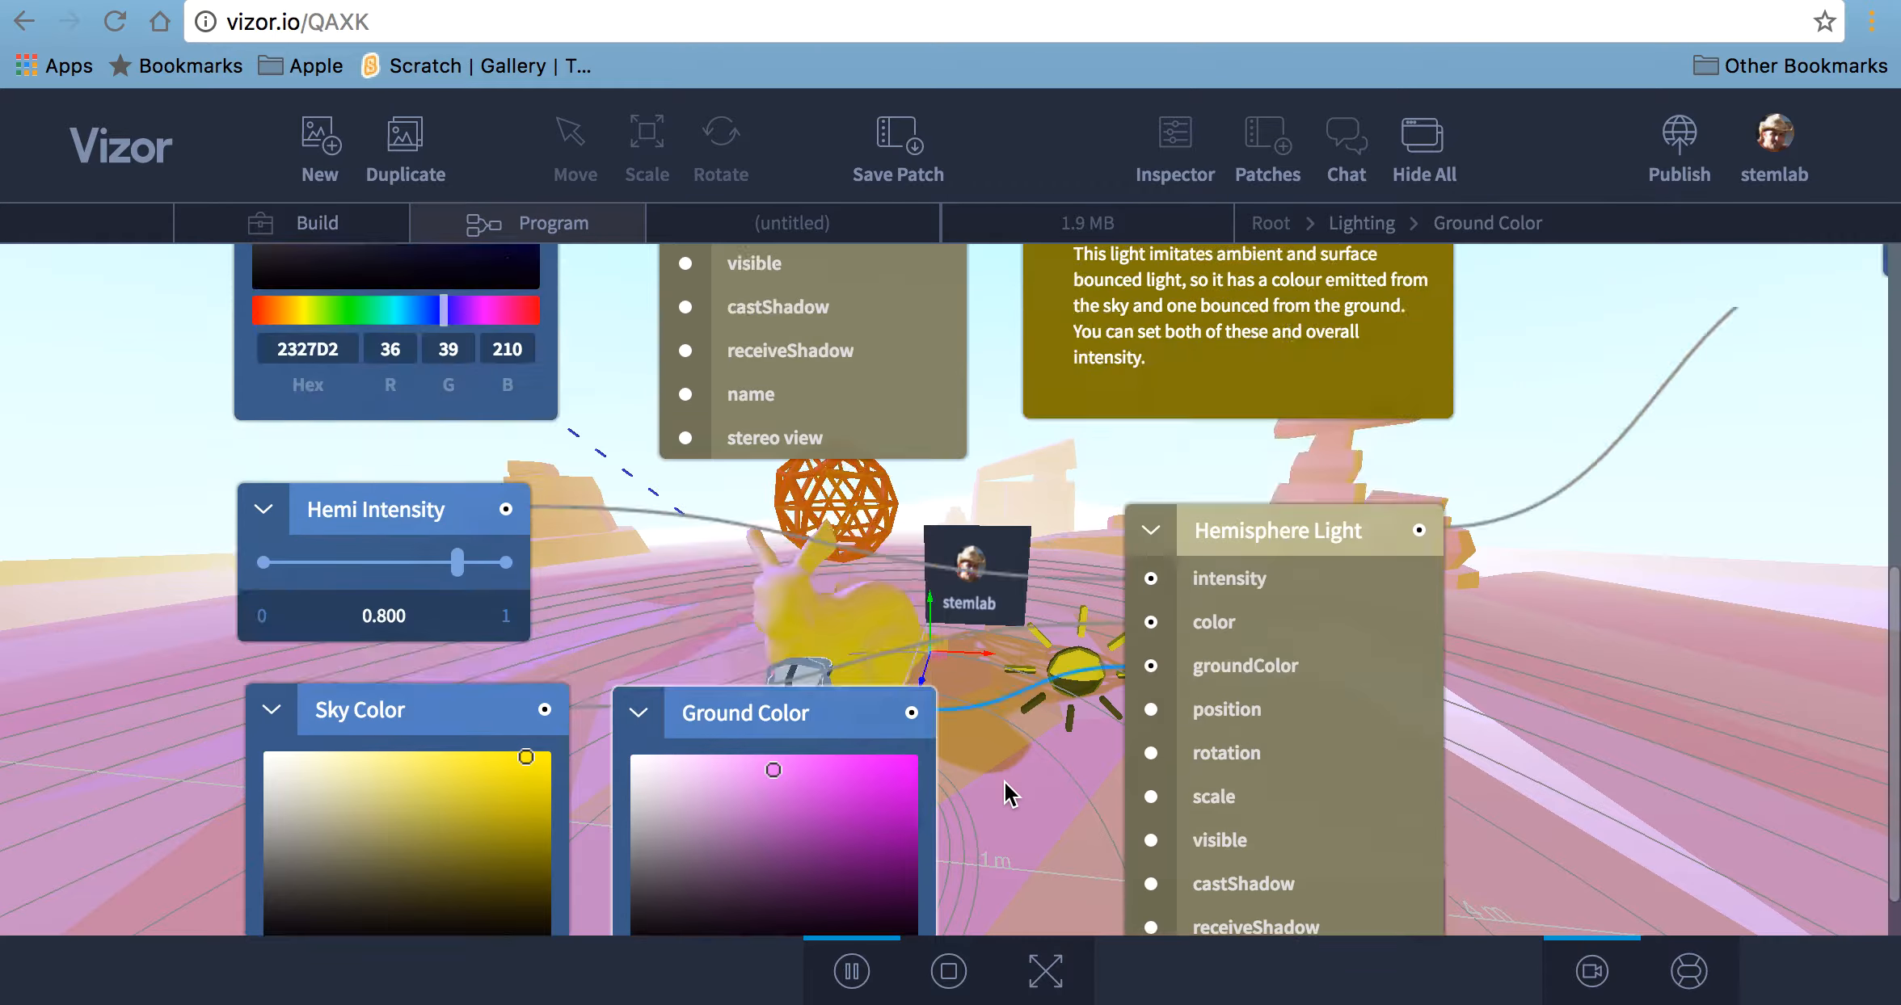
pyautogui.scroll(-9, 1003, 781)
pyautogui.scroll(-1, 1004, 782)
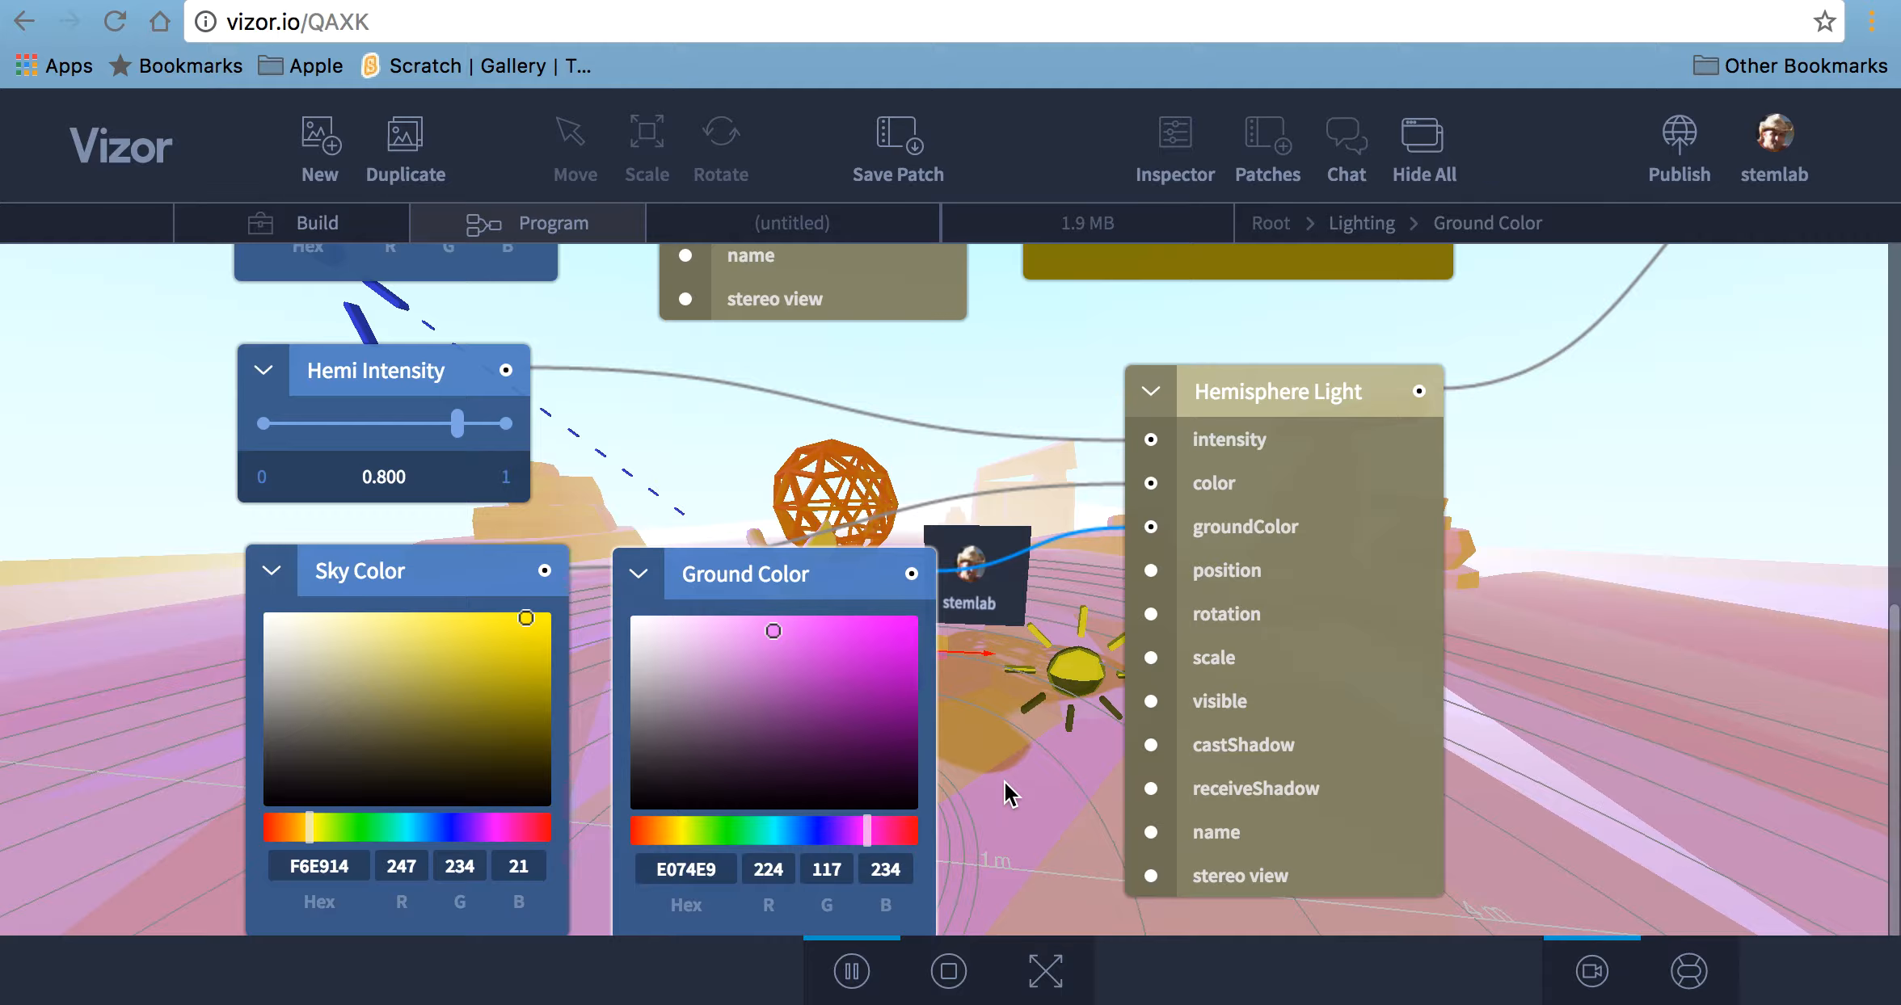
pyautogui.press('Tab')
pyautogui.scroll(10, 890, 744)
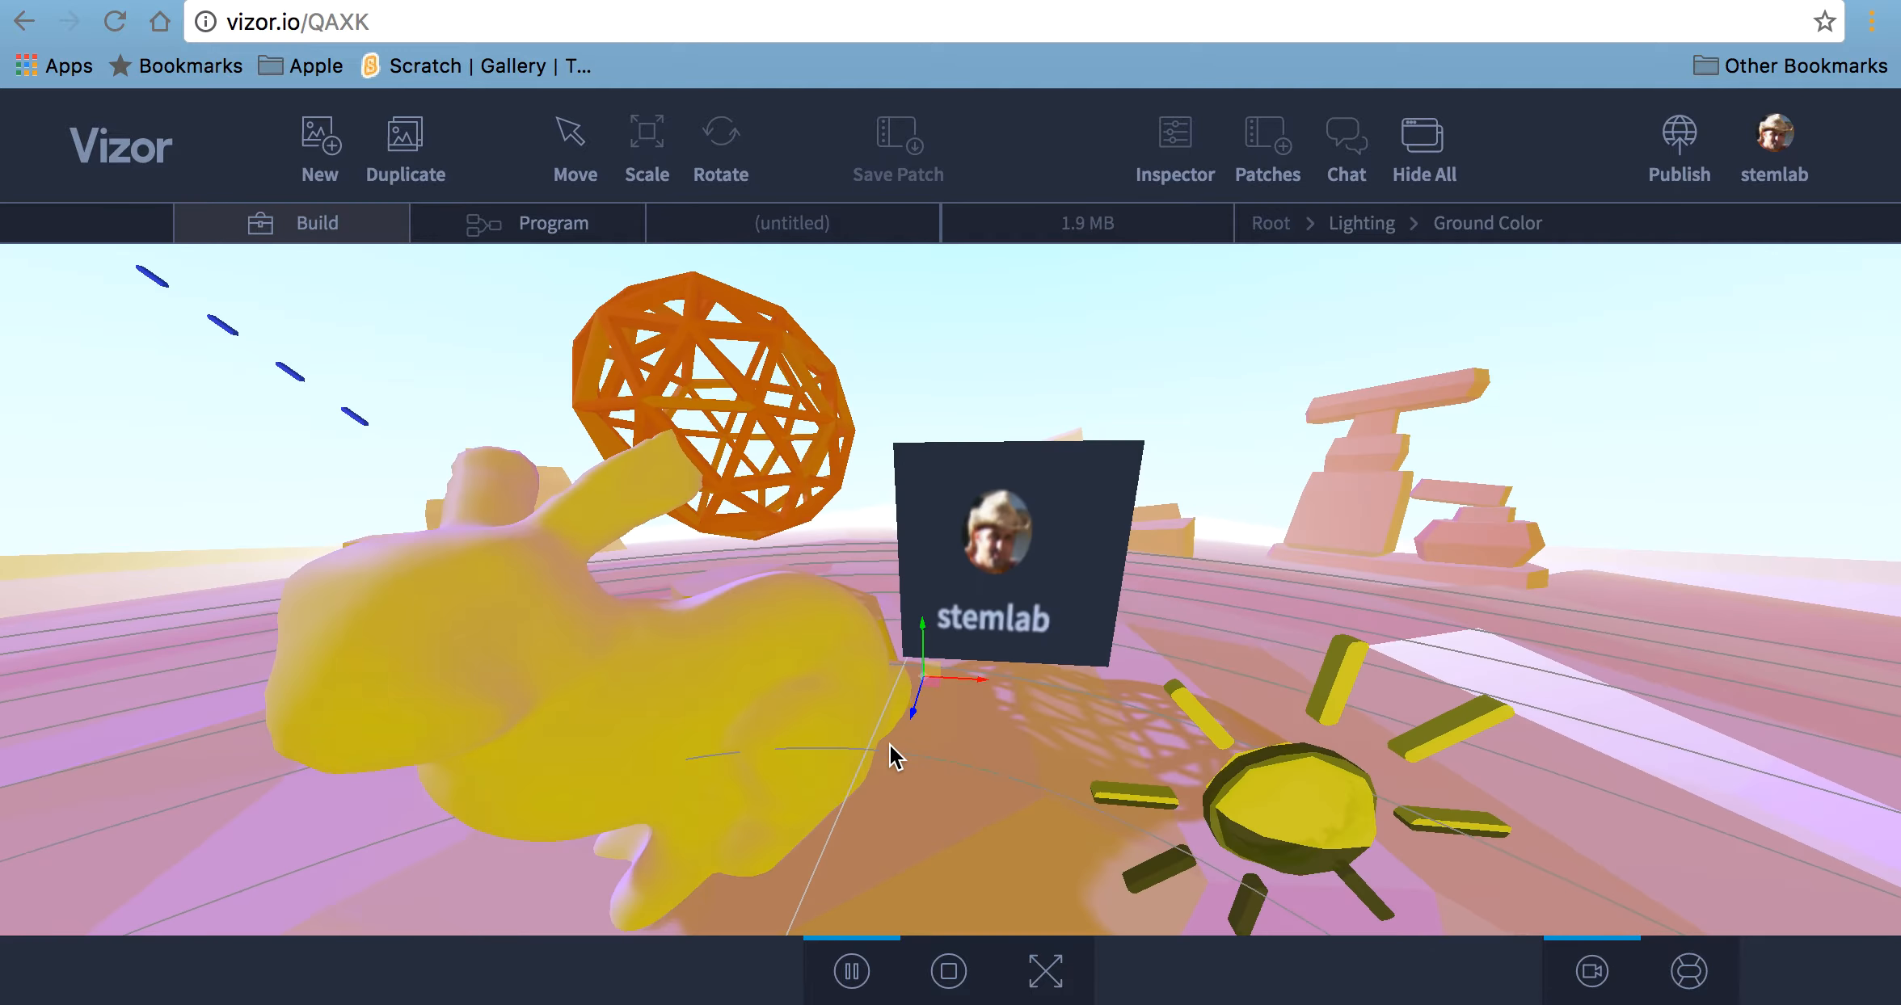
pyautogui.scroll(-10, 890, 744)
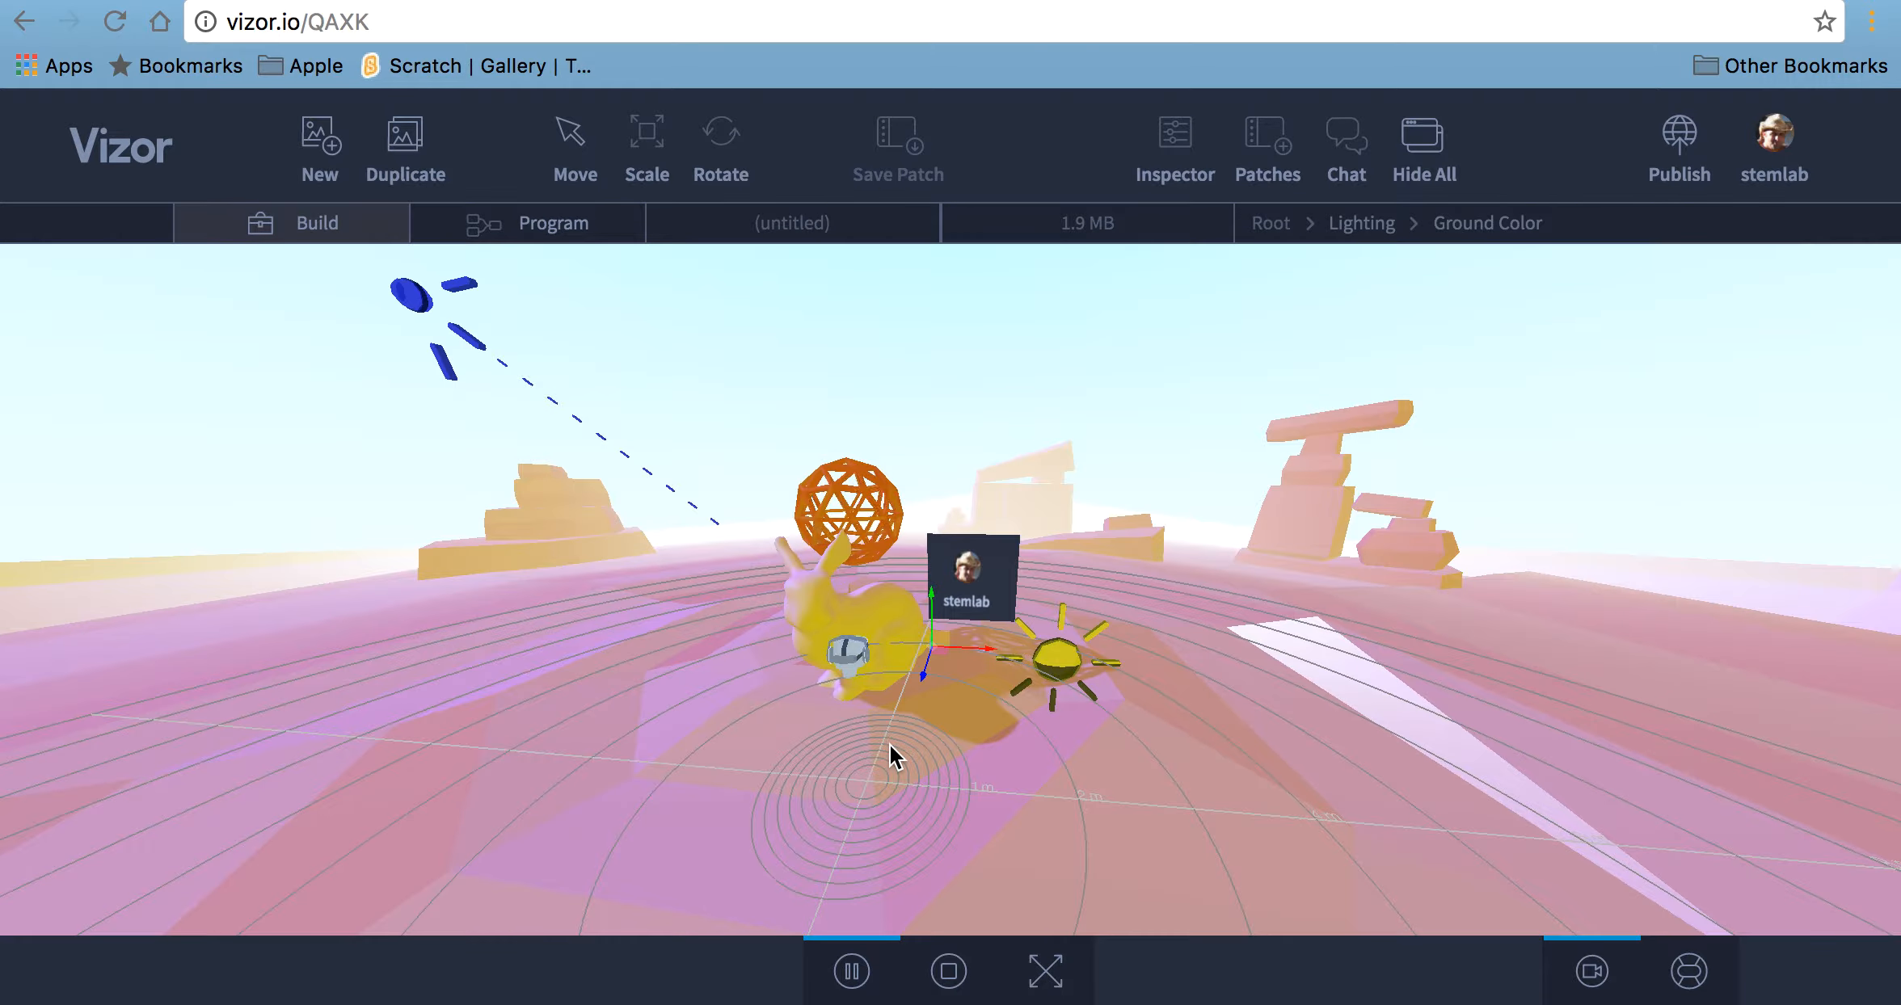
# Preview the scene through the VR camera, and return to the editor camera
pyautogui.scroll(5, 890, 744)
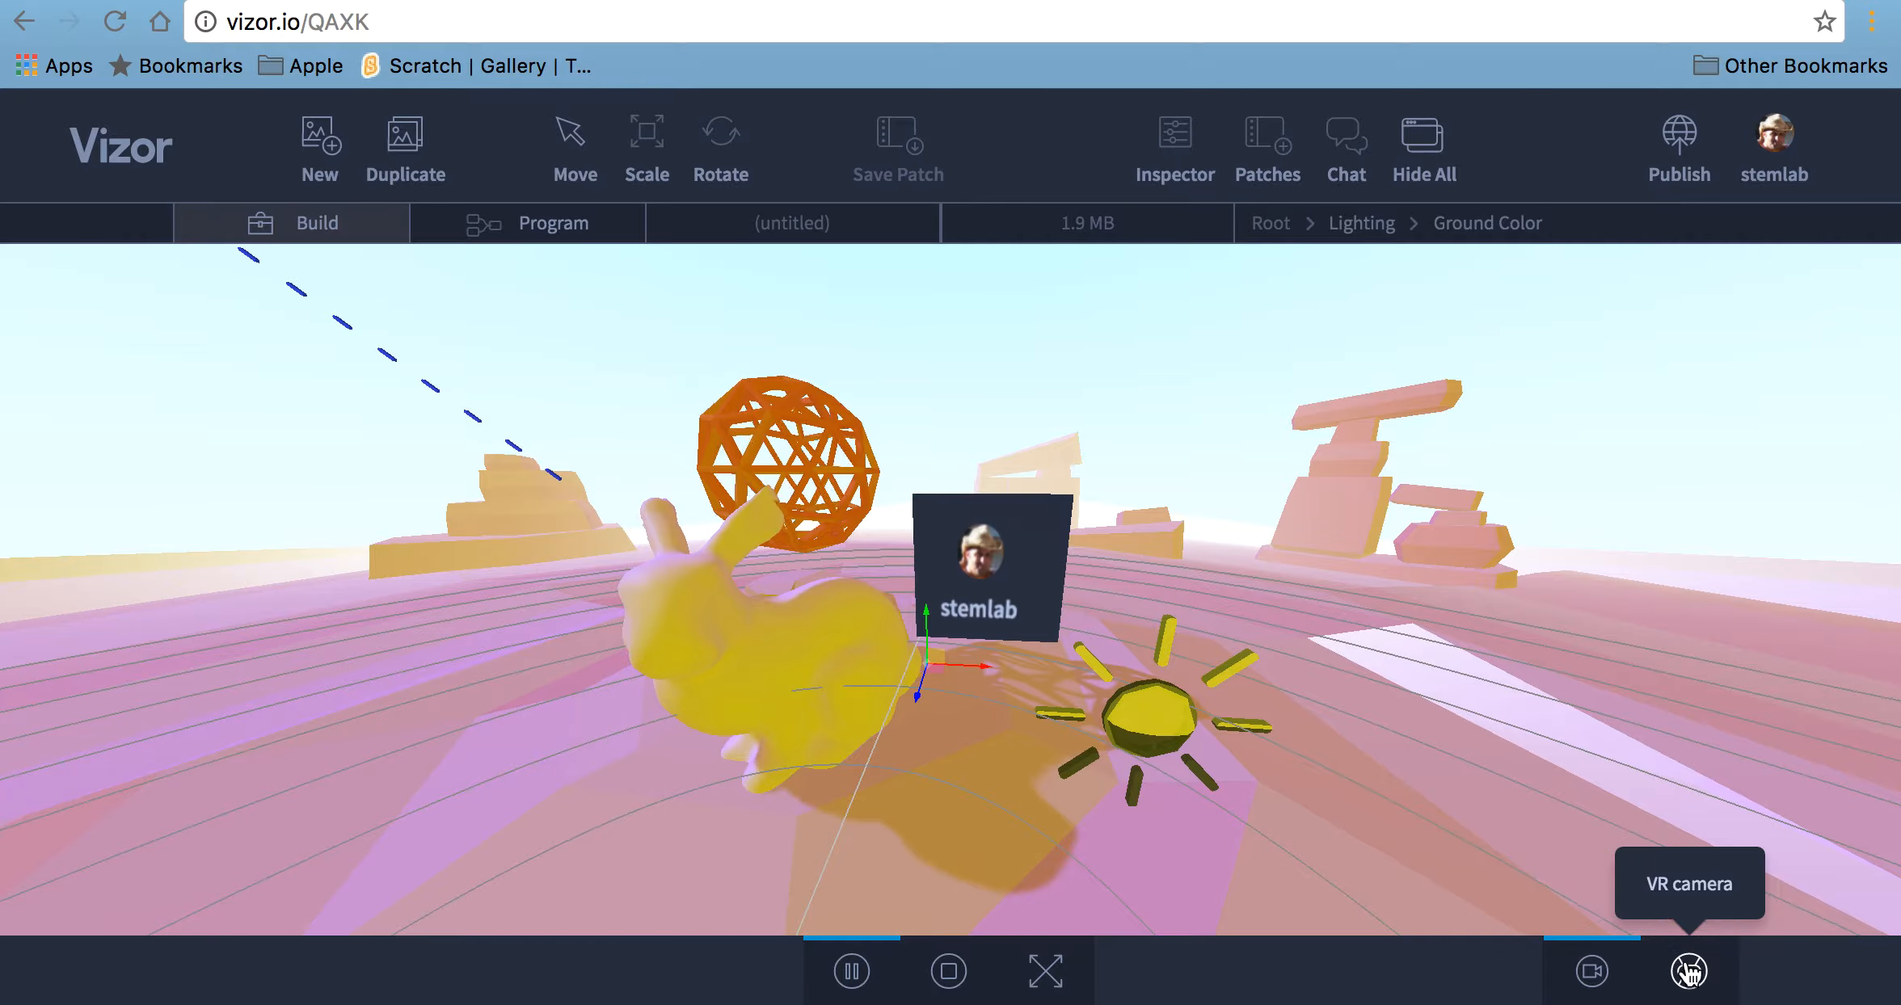
pyautogui.click(1689, 971)
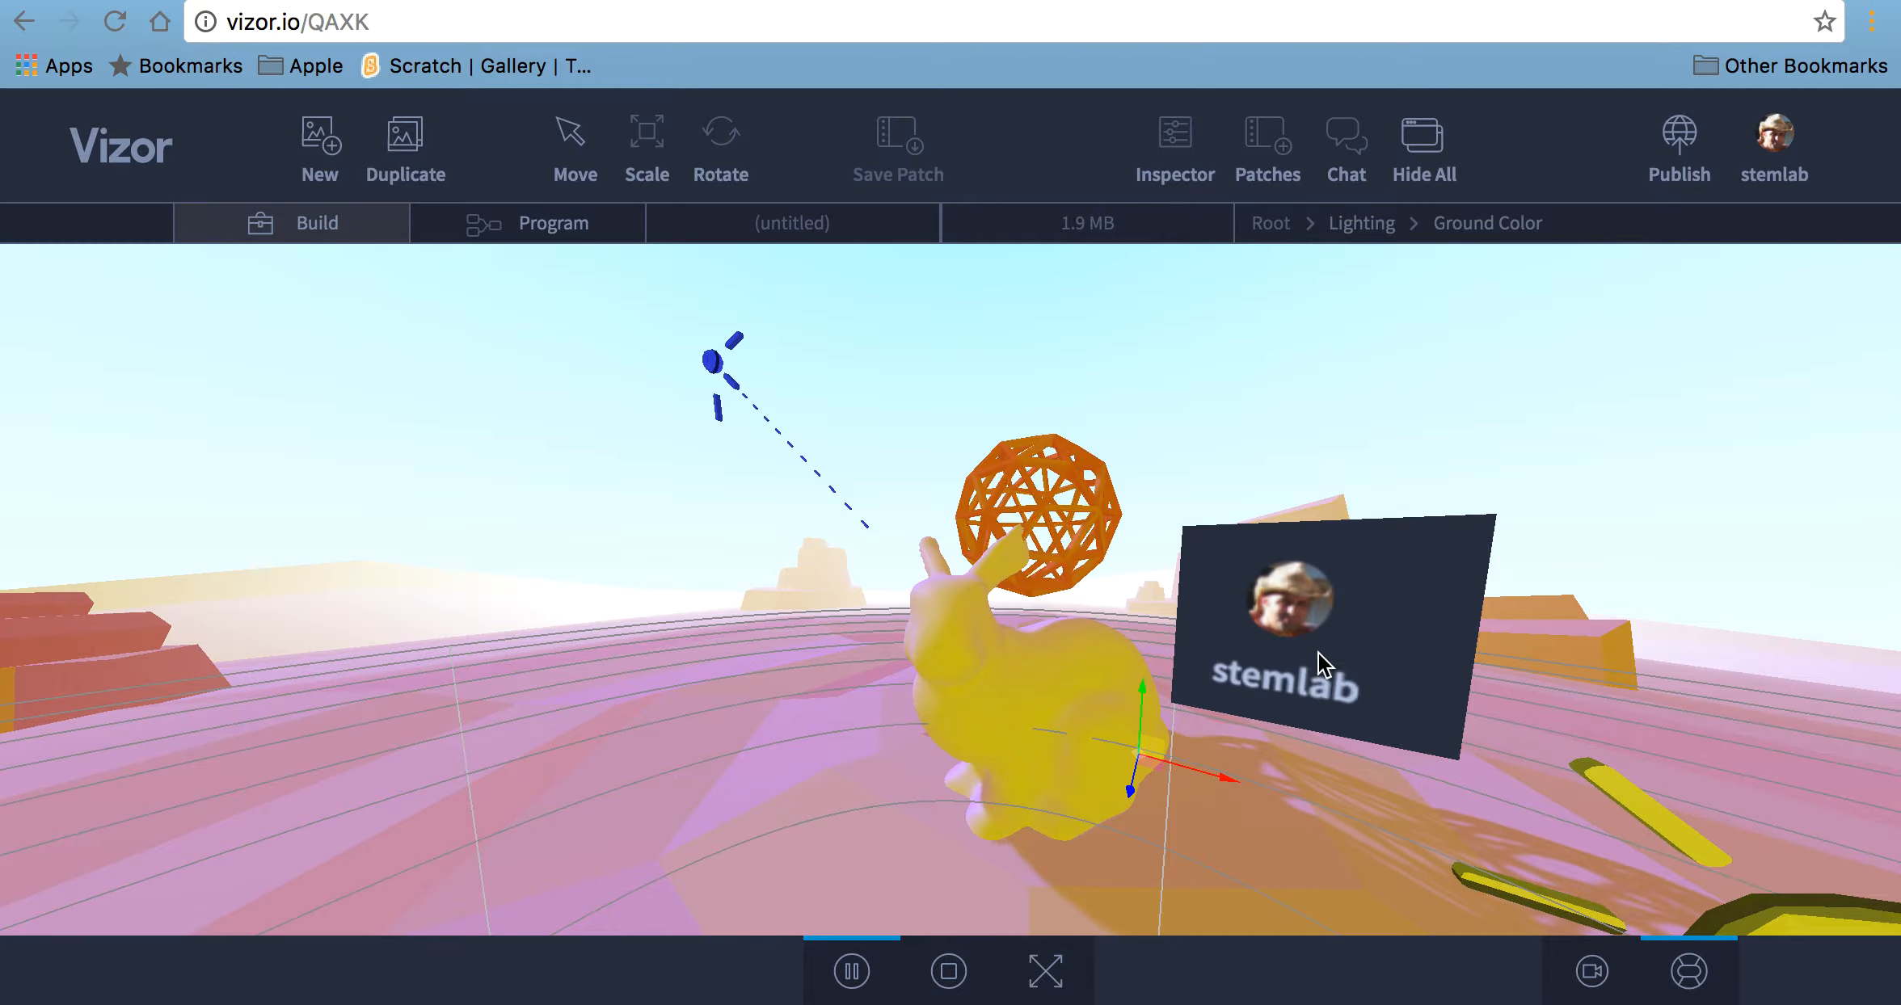
pyautogui.click(1589, 970)
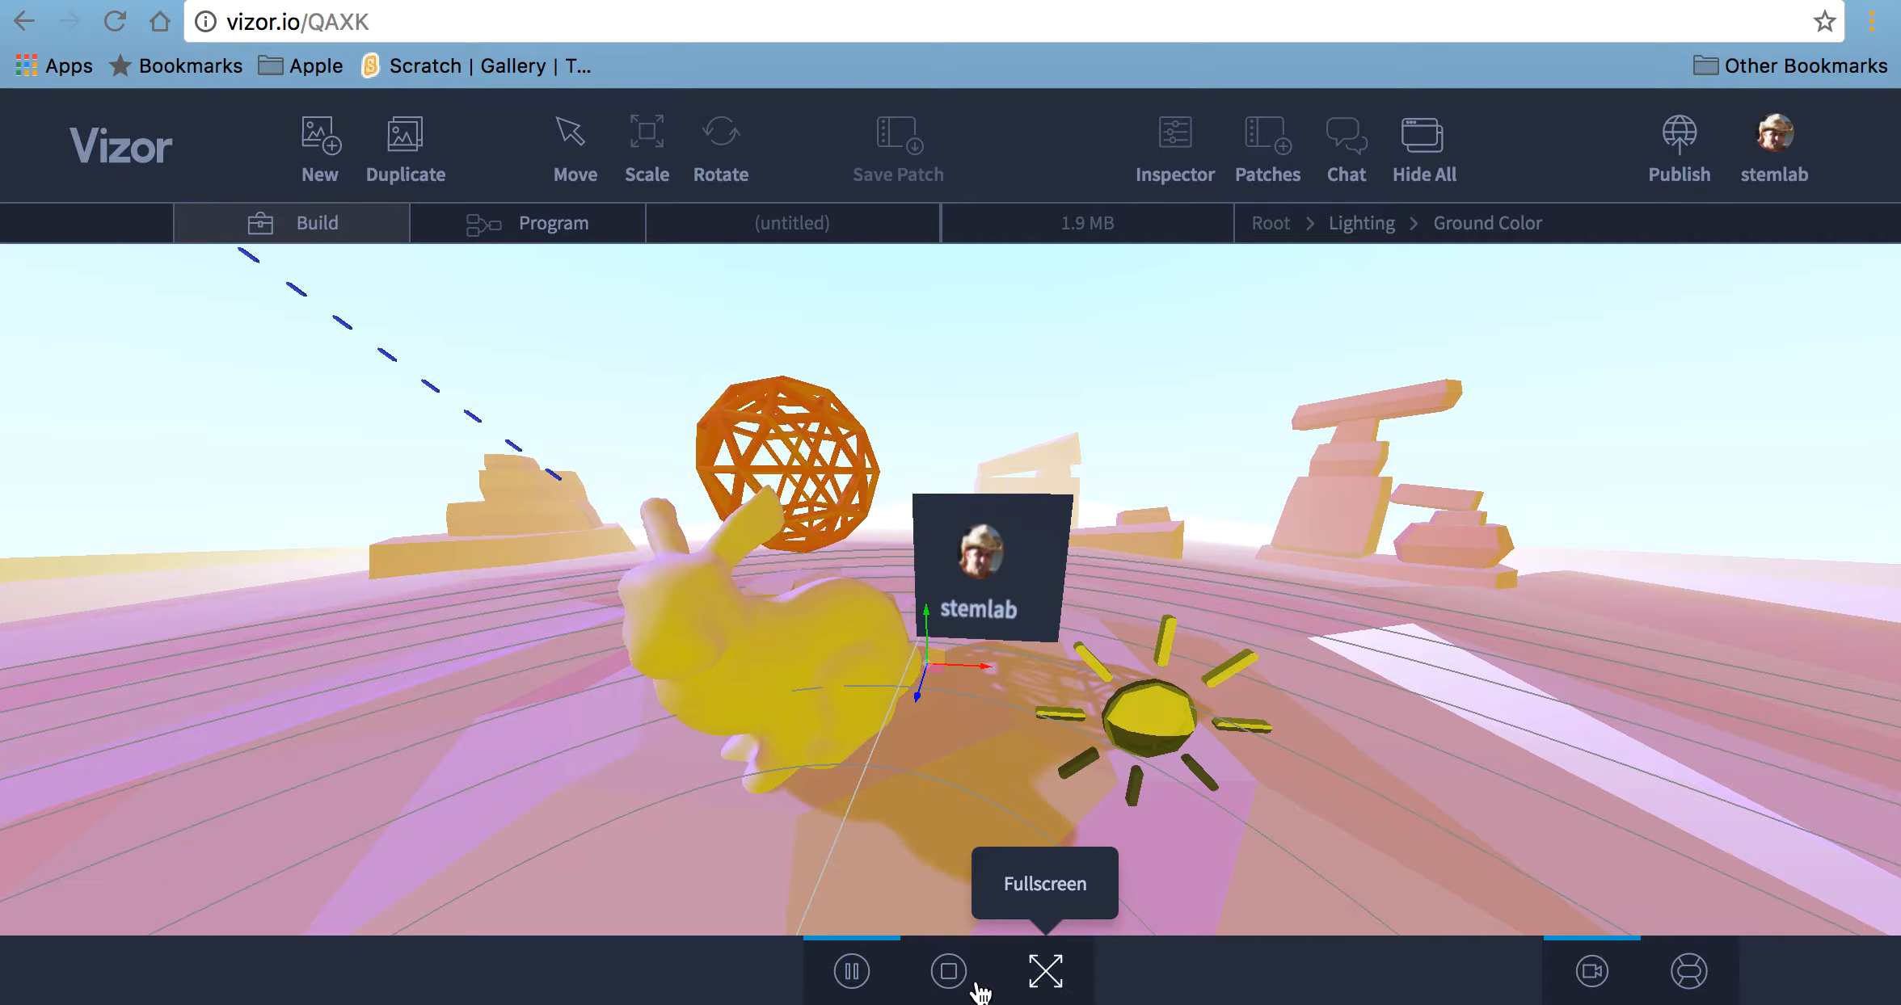
# Stop the scene's playback and start it again
pyautogui.click(949, 971)
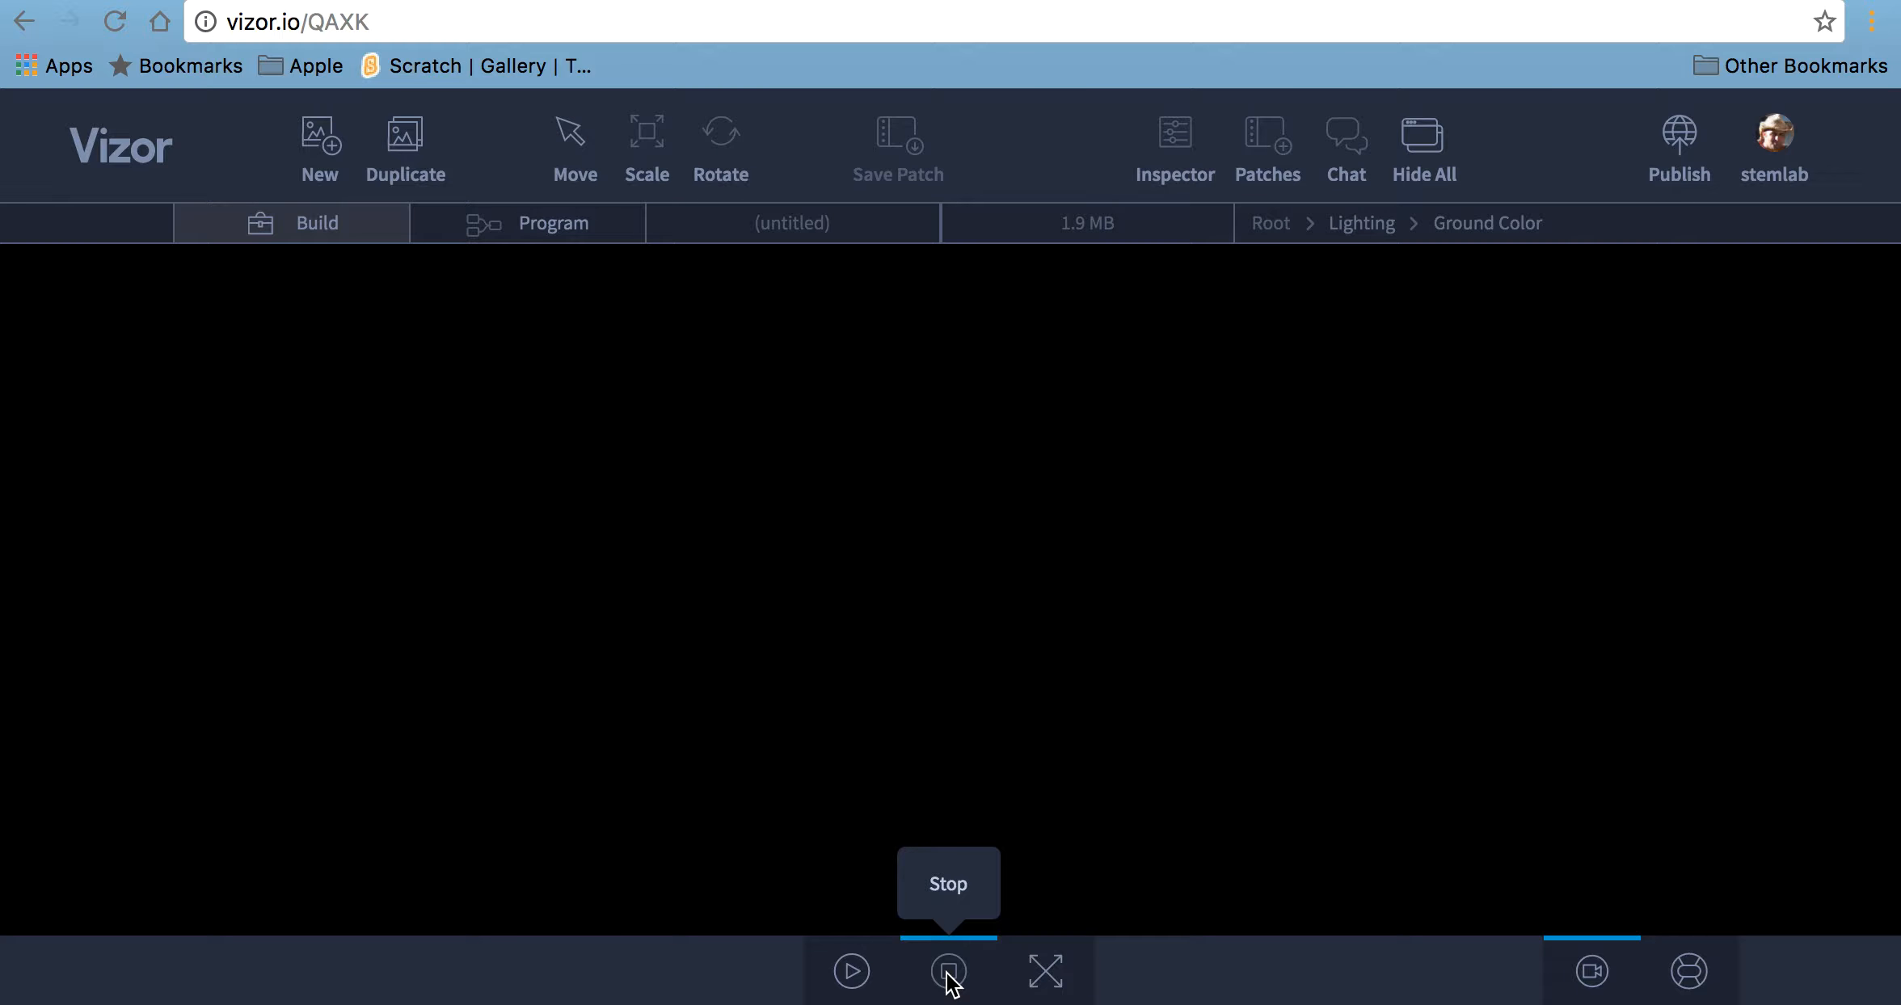
pyautogui.click(851, 971)
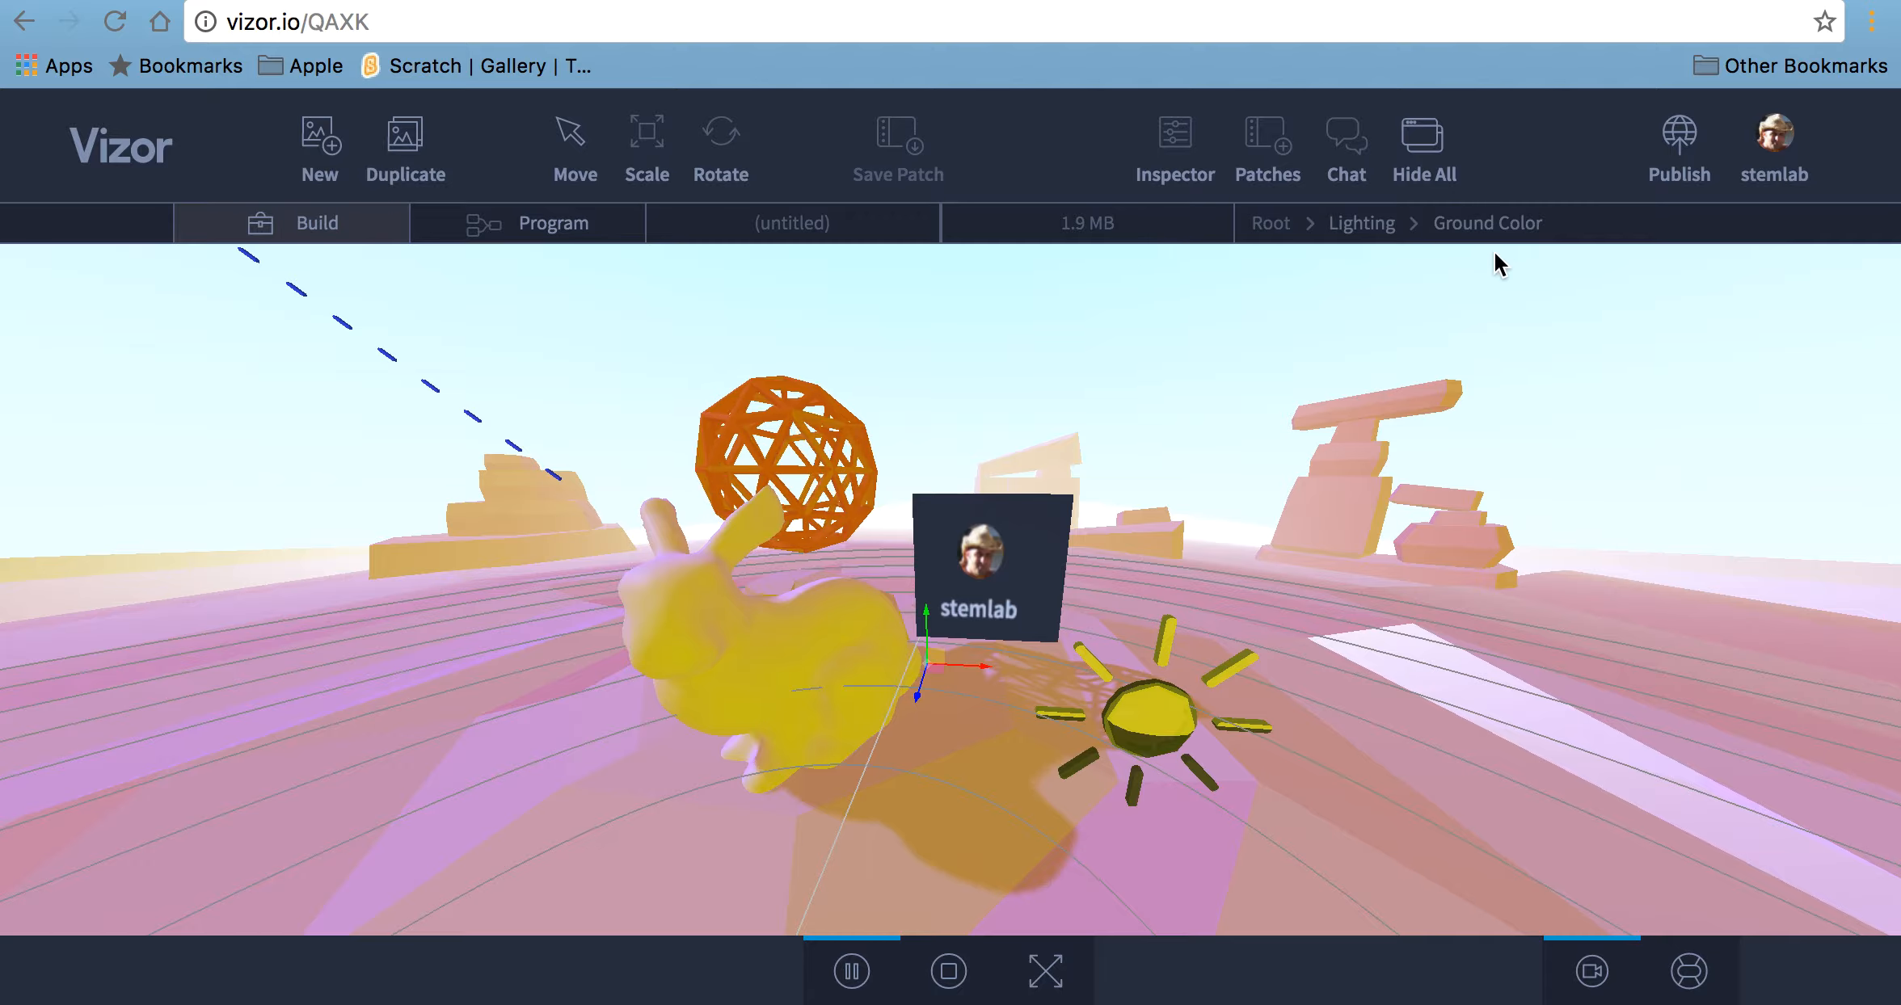
# Publish the scene under the name Yellorabbit and view its published page
pyautogui.click(1669, 141)
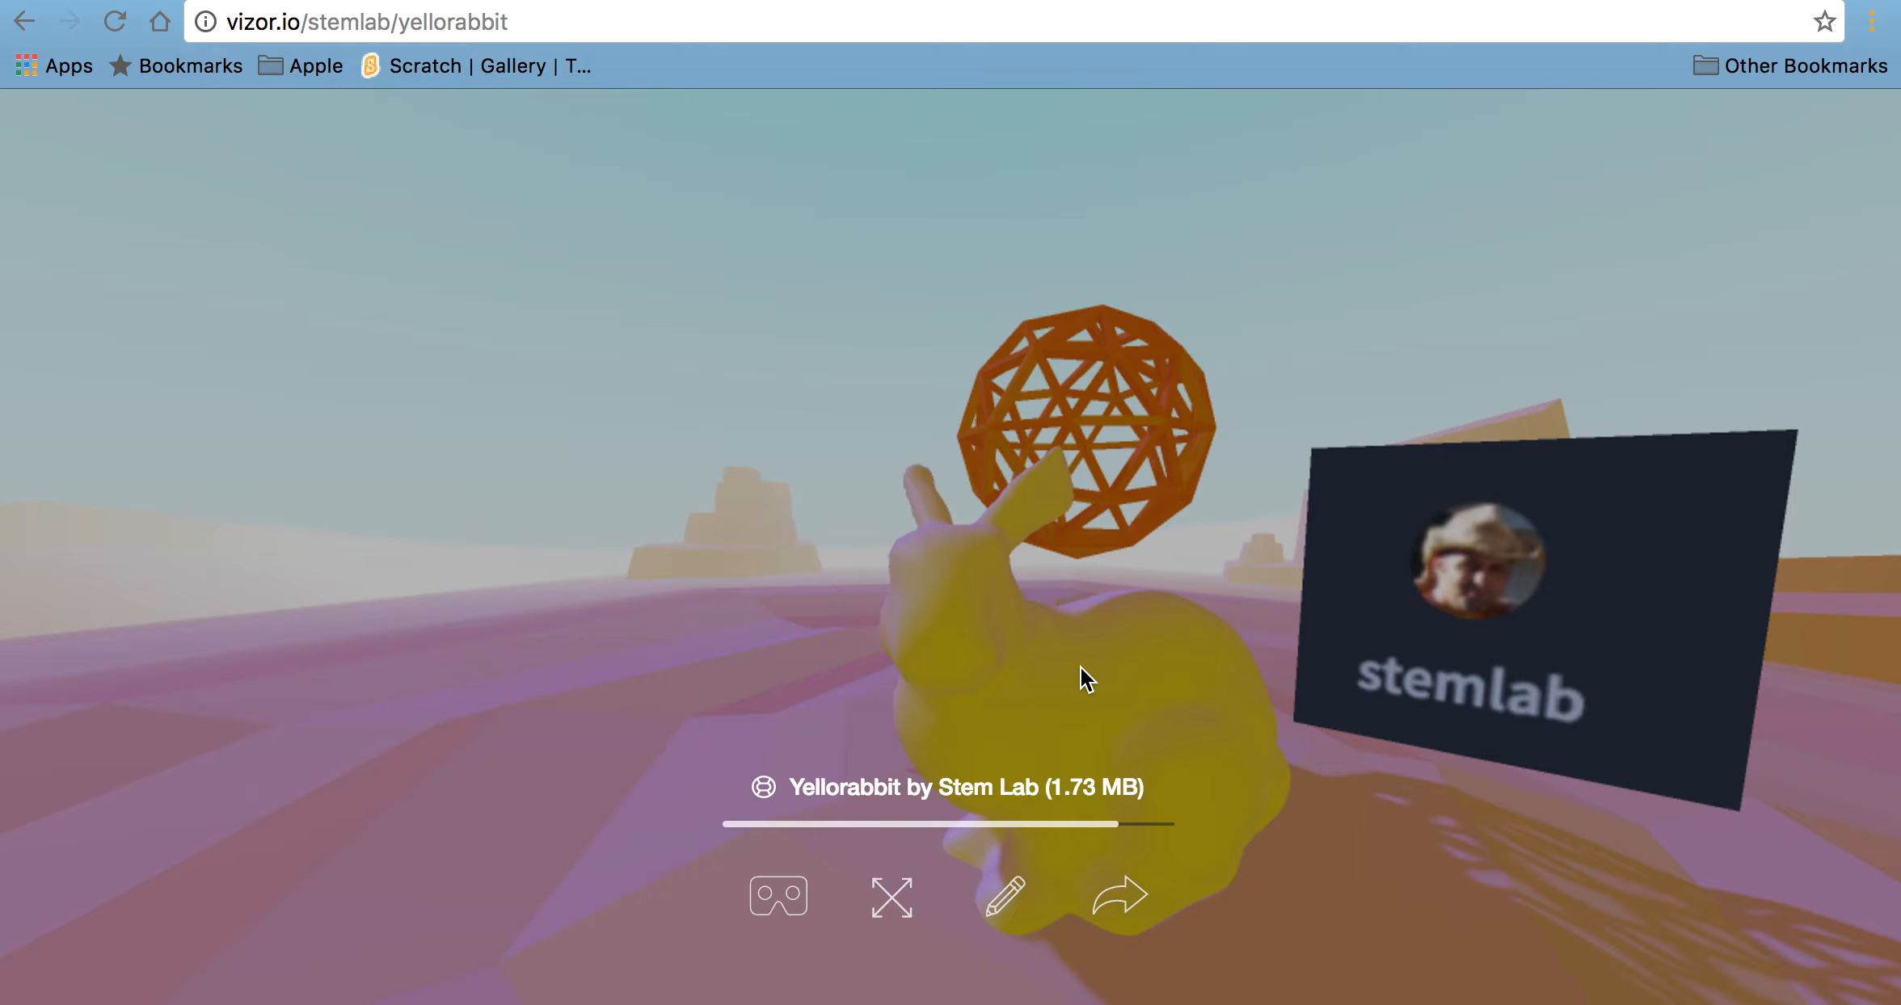
pyautogui.click(833, 752)
pyautogui.moveTo(835, 792); pyautogui.dragTo(844, 400)
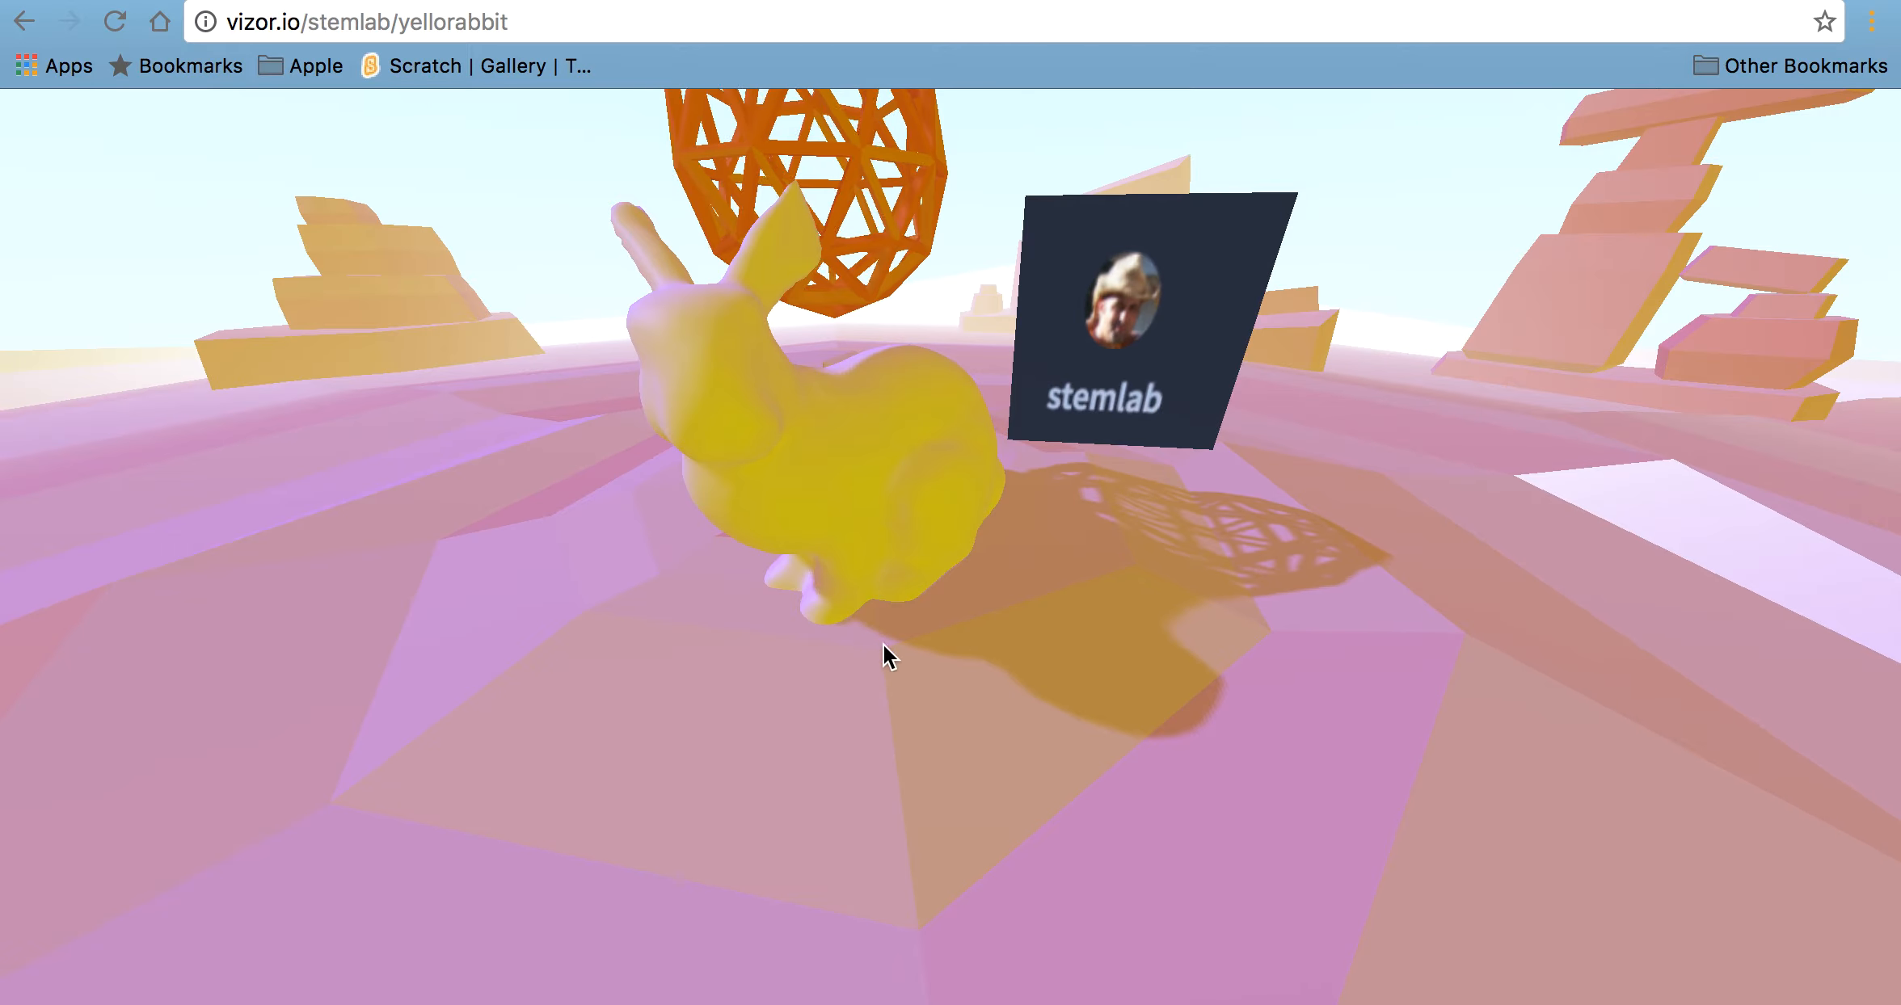
# Show the published scene's viewer options, examine the link for viewing in VR on a phone, and close it
pyautogui.click(898, 734)
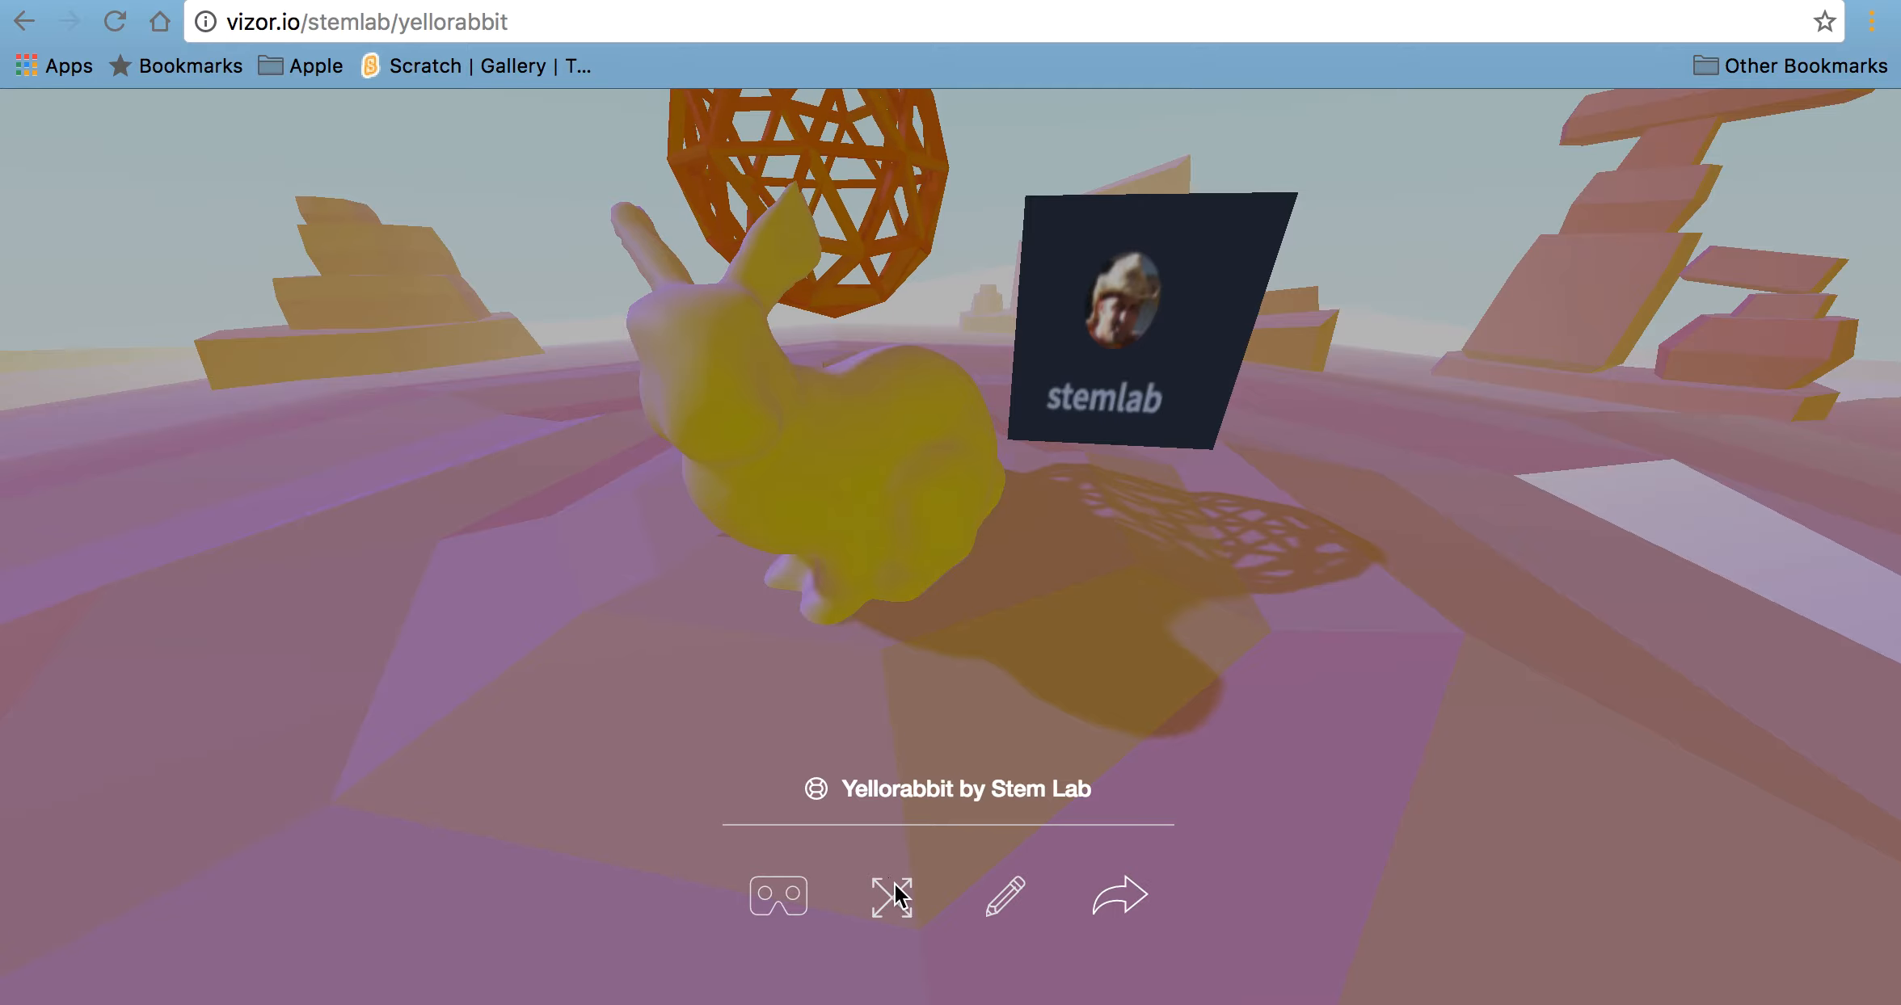
pyautogui.click(958, 635)
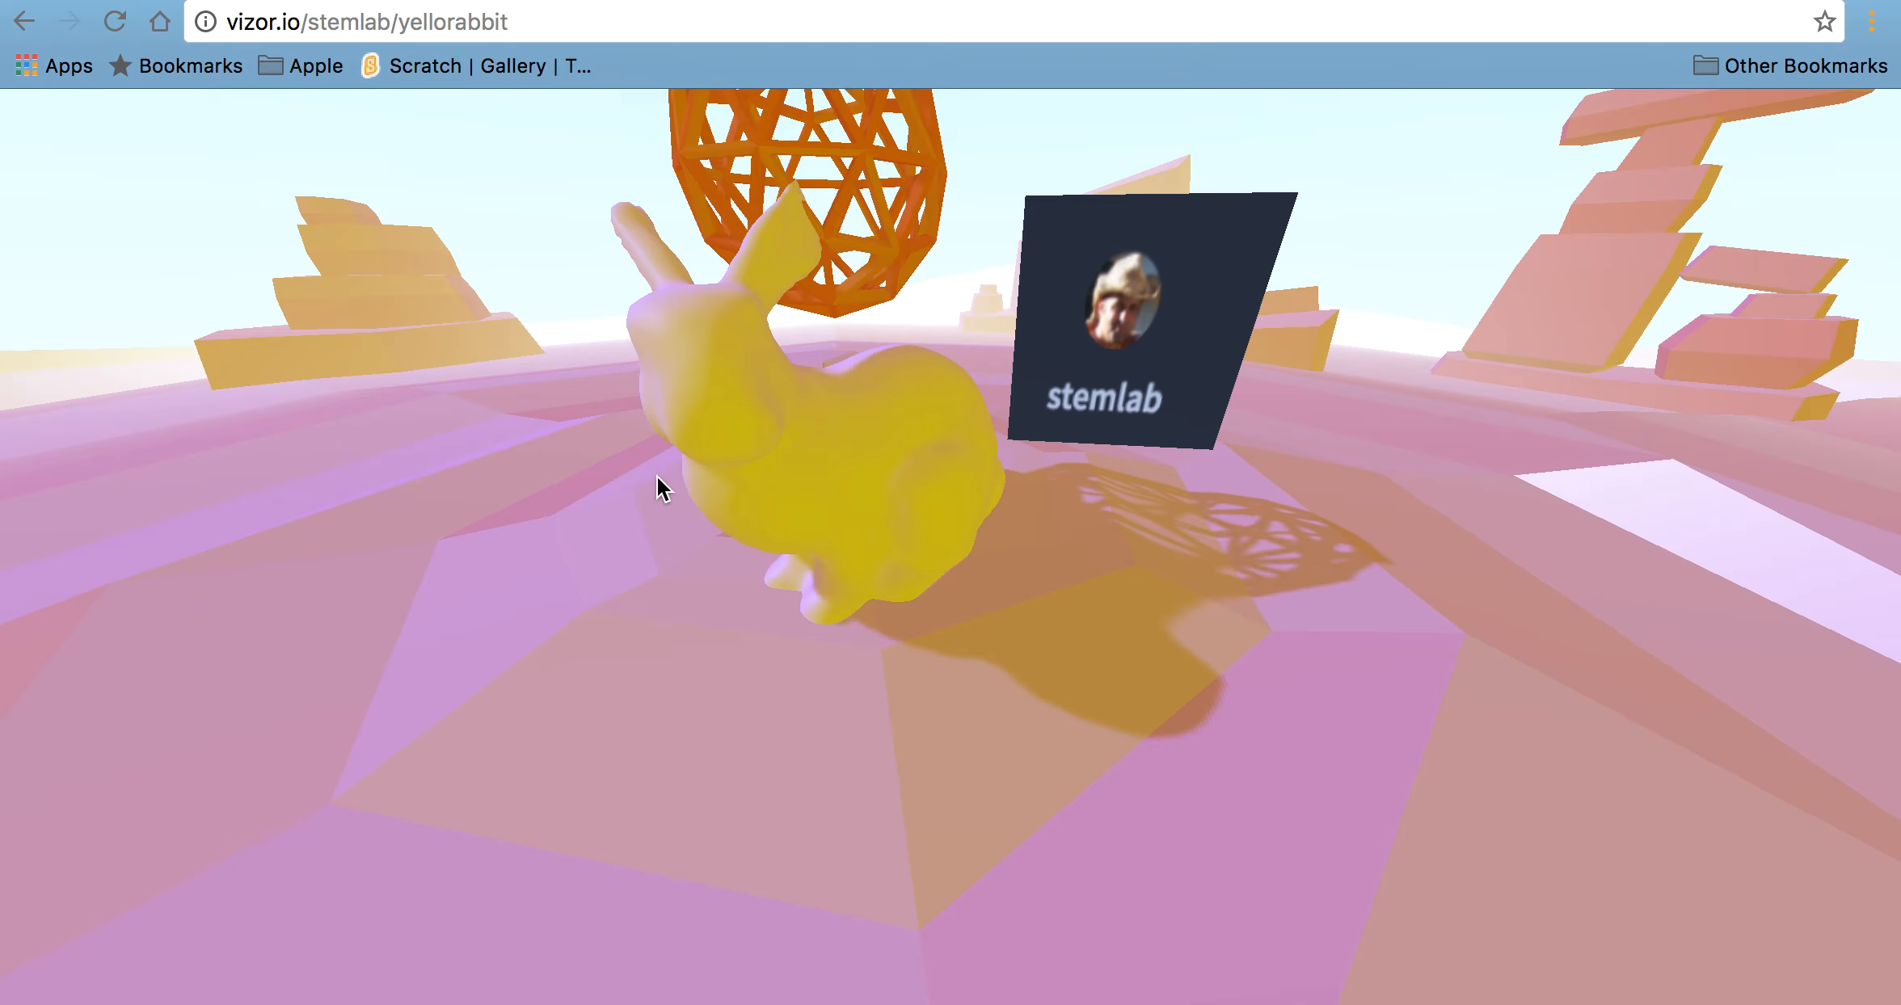
pyautogui.click(891, 781)
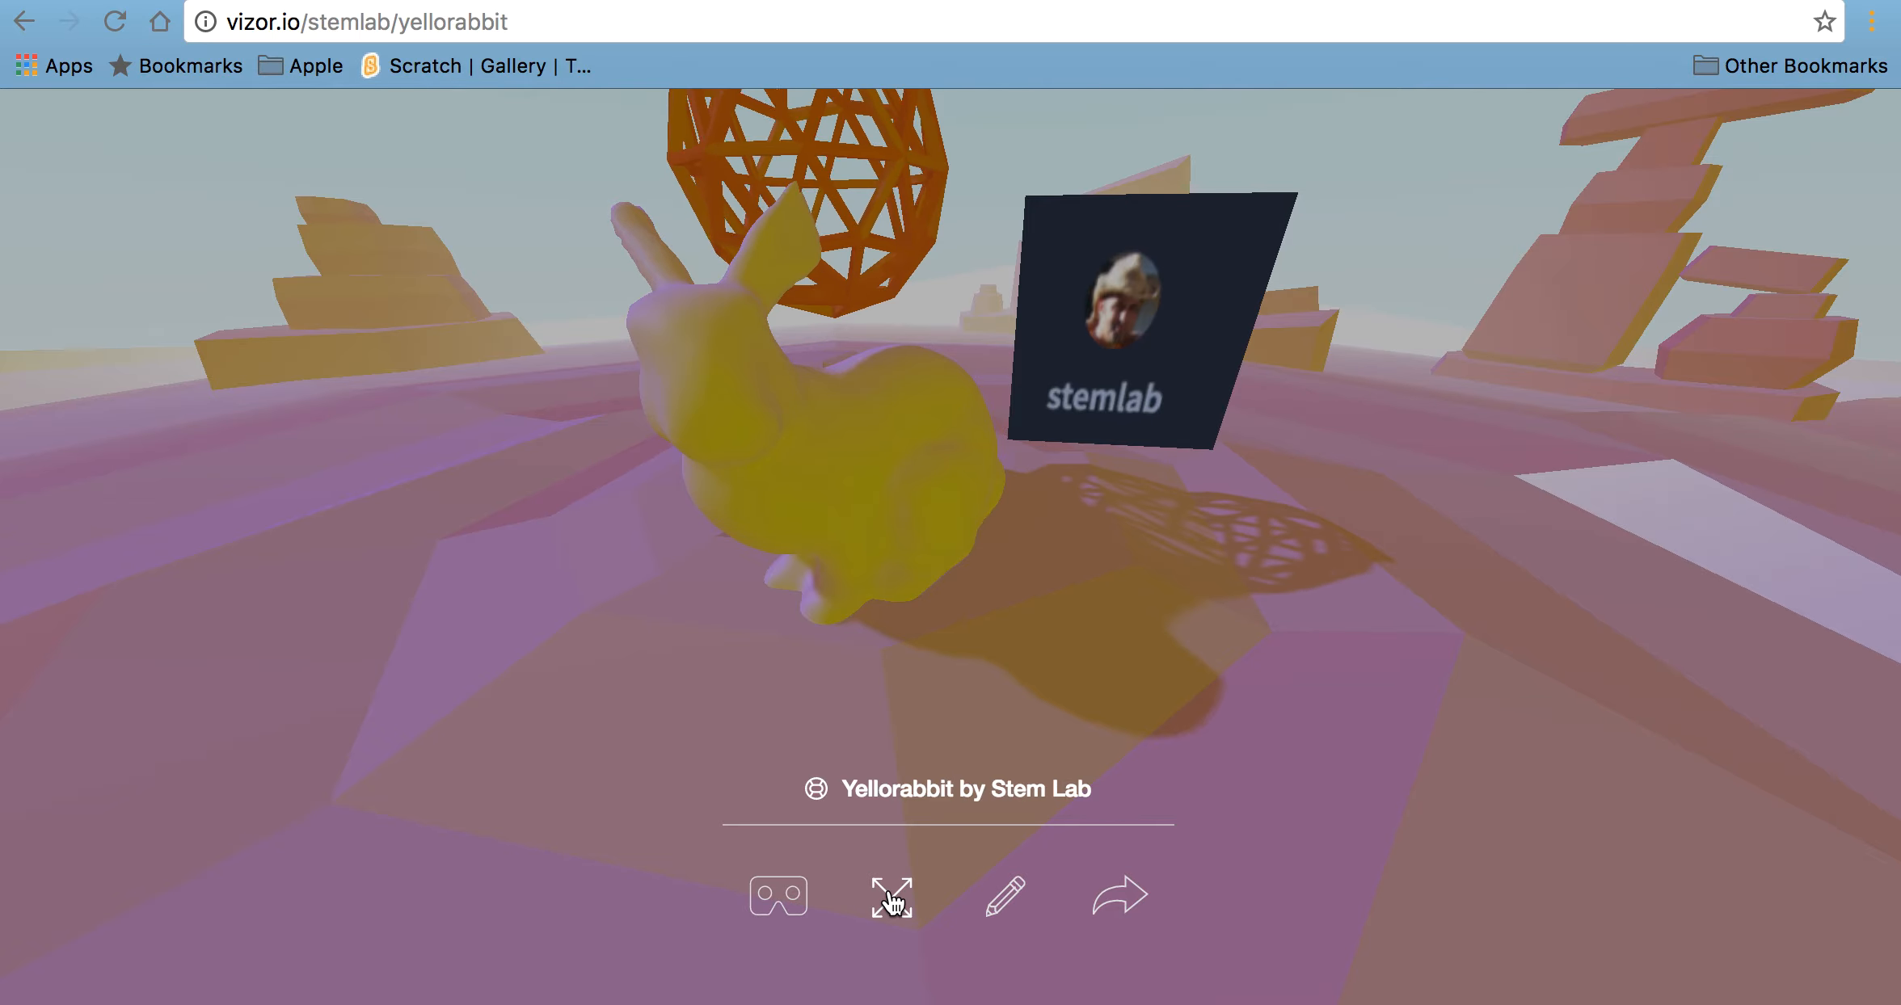
pyautogui.click(788, 911)
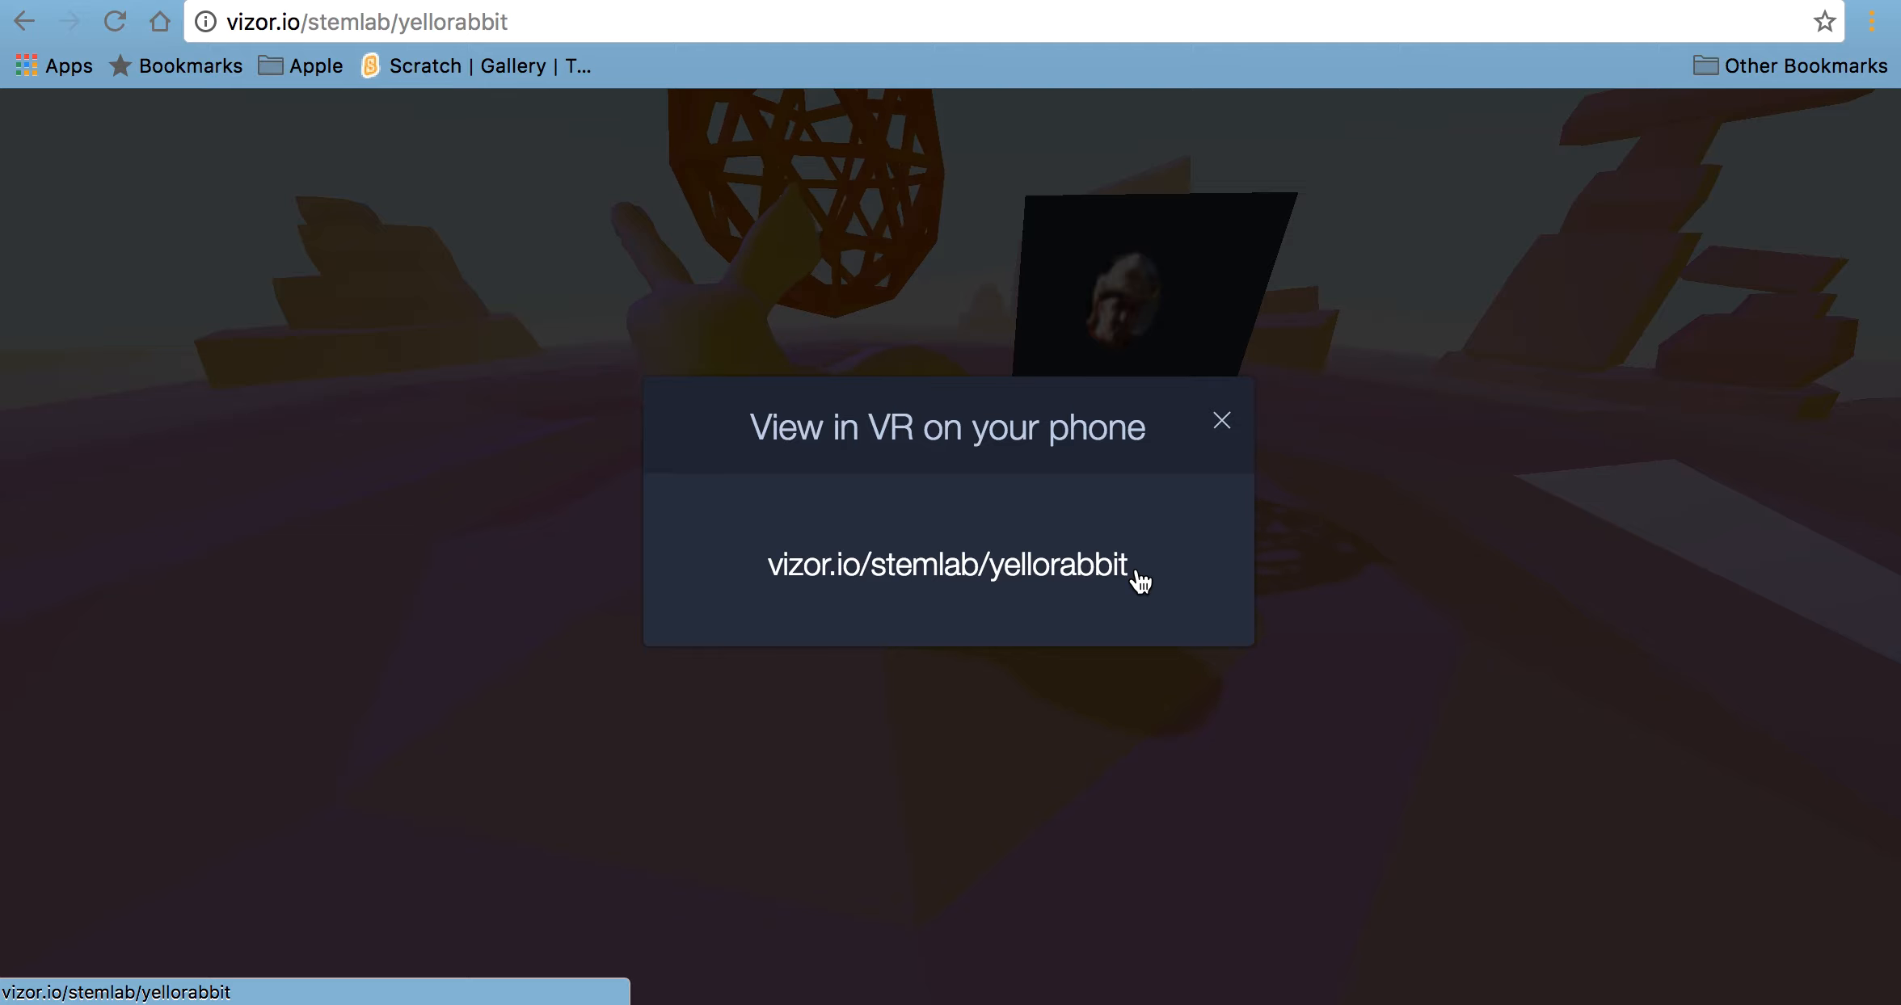
pyautogui.moveTo(1143, 566); pyautogui.dragTo(1053, 551)
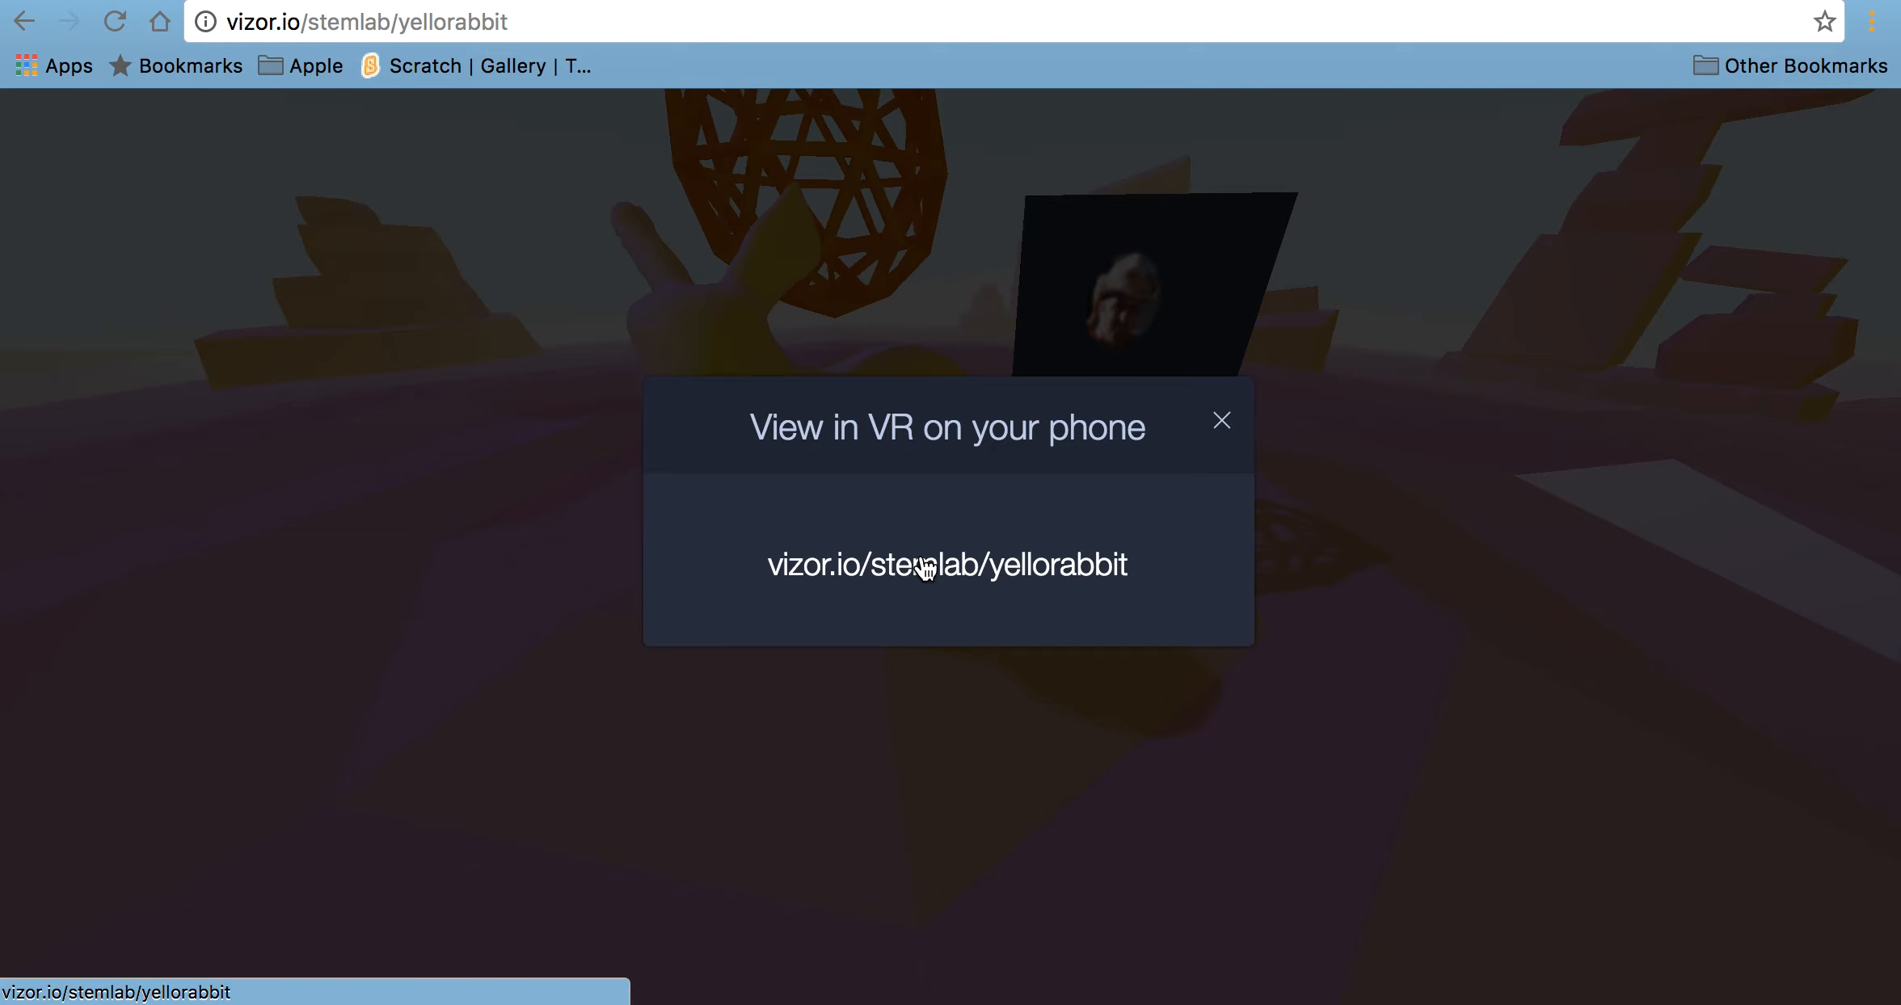
pyautogui.click(1224, 422)
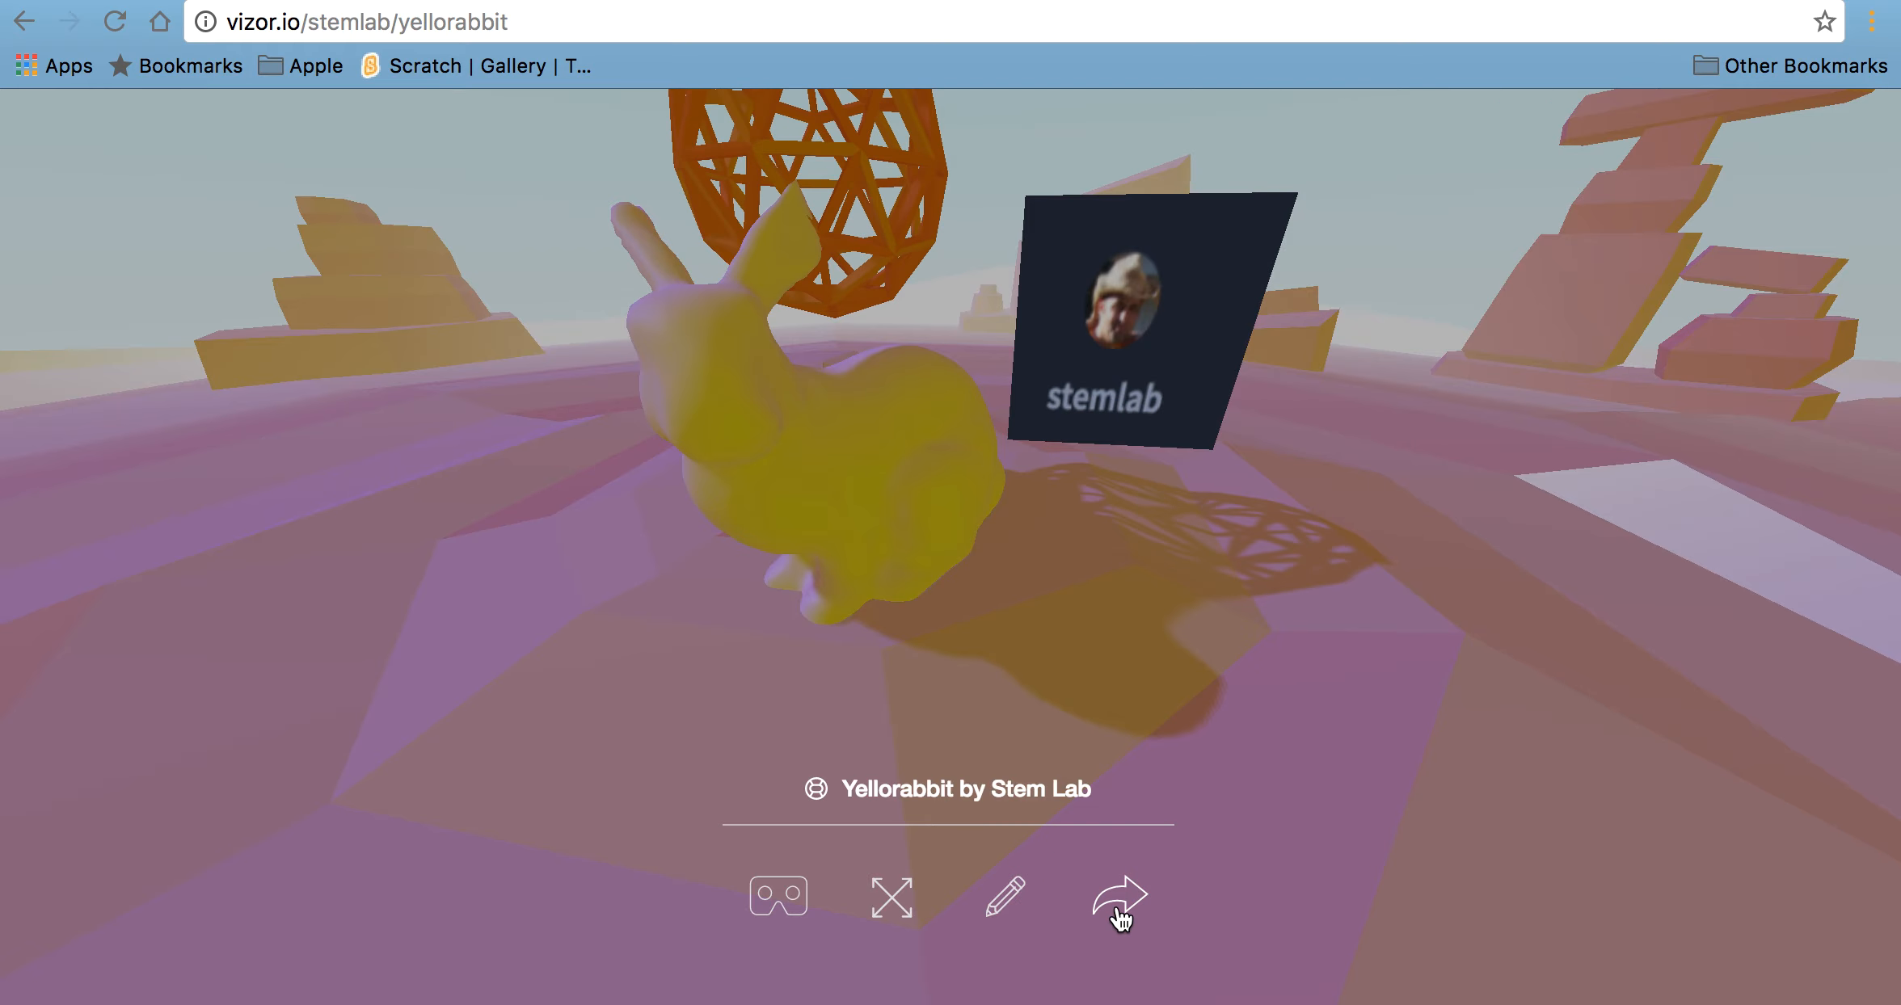
# Open the published scene's sharing options, select its share link and embed code in turn, and close the dialog
pyautogui.click(1129, 907)
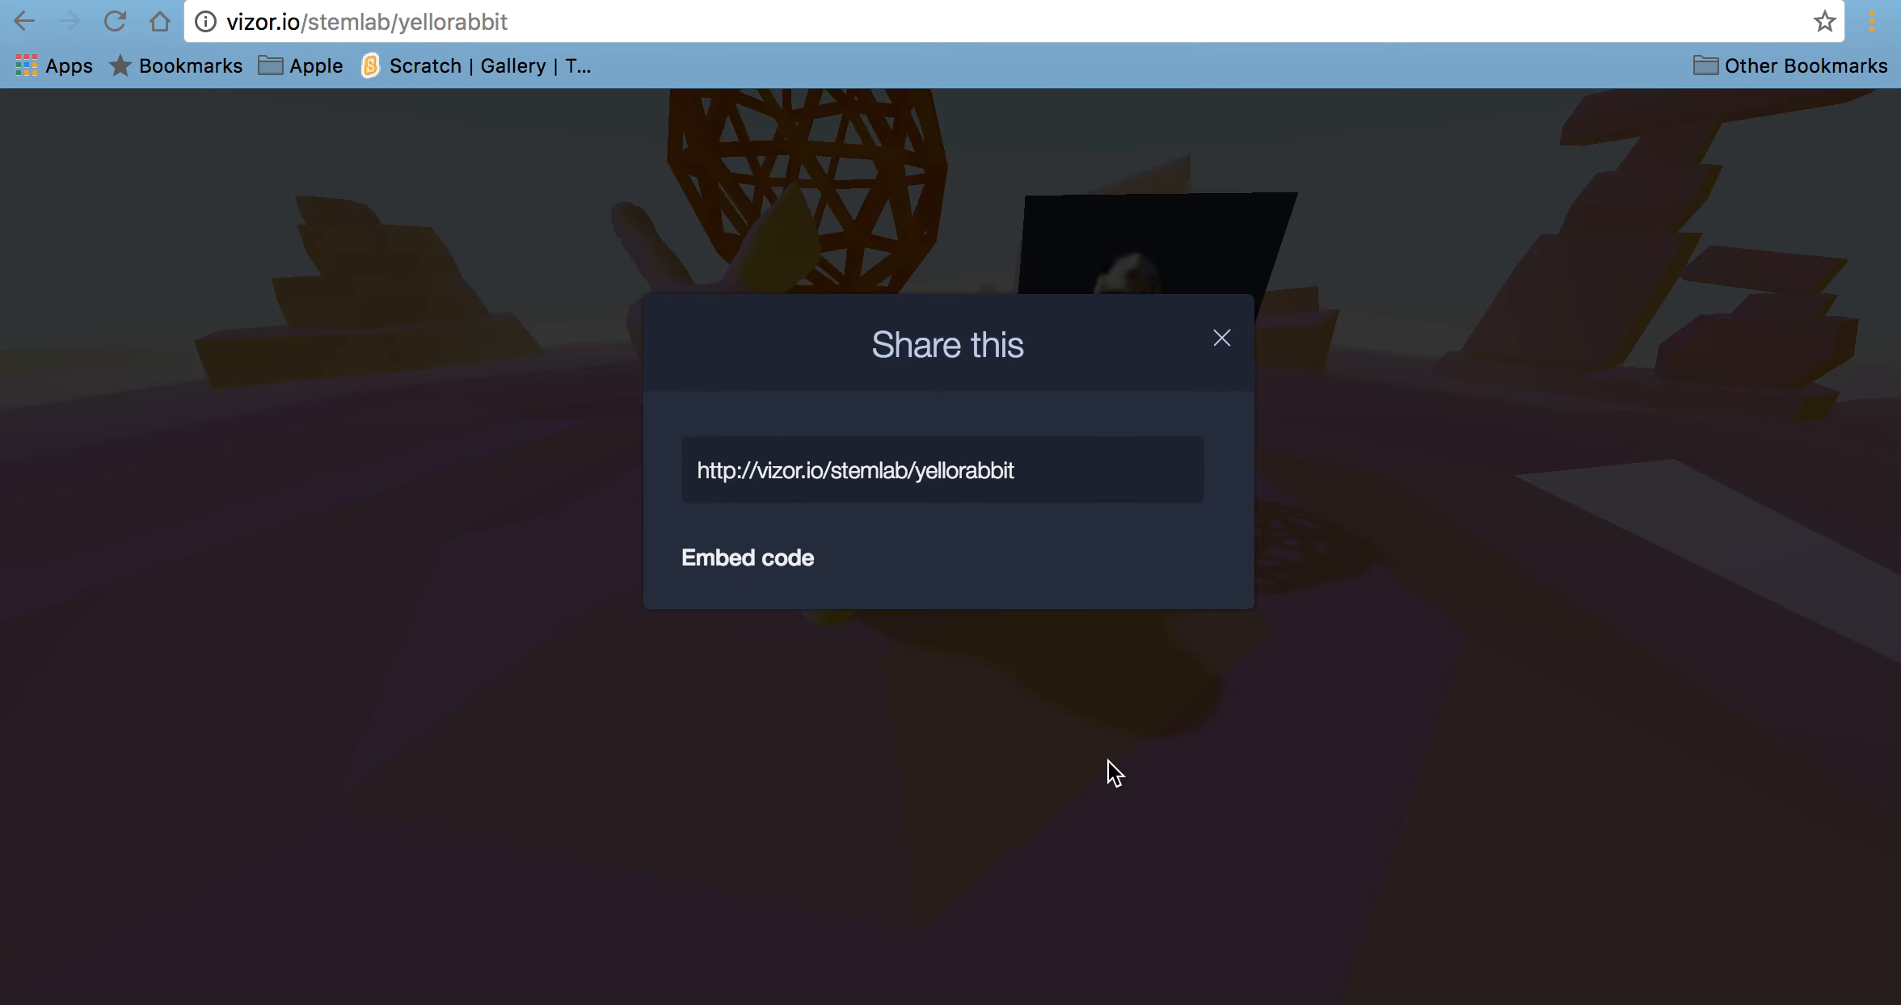
pyautogui.moveTo(1030, 469); pyautogui.dragTo(653, 467)
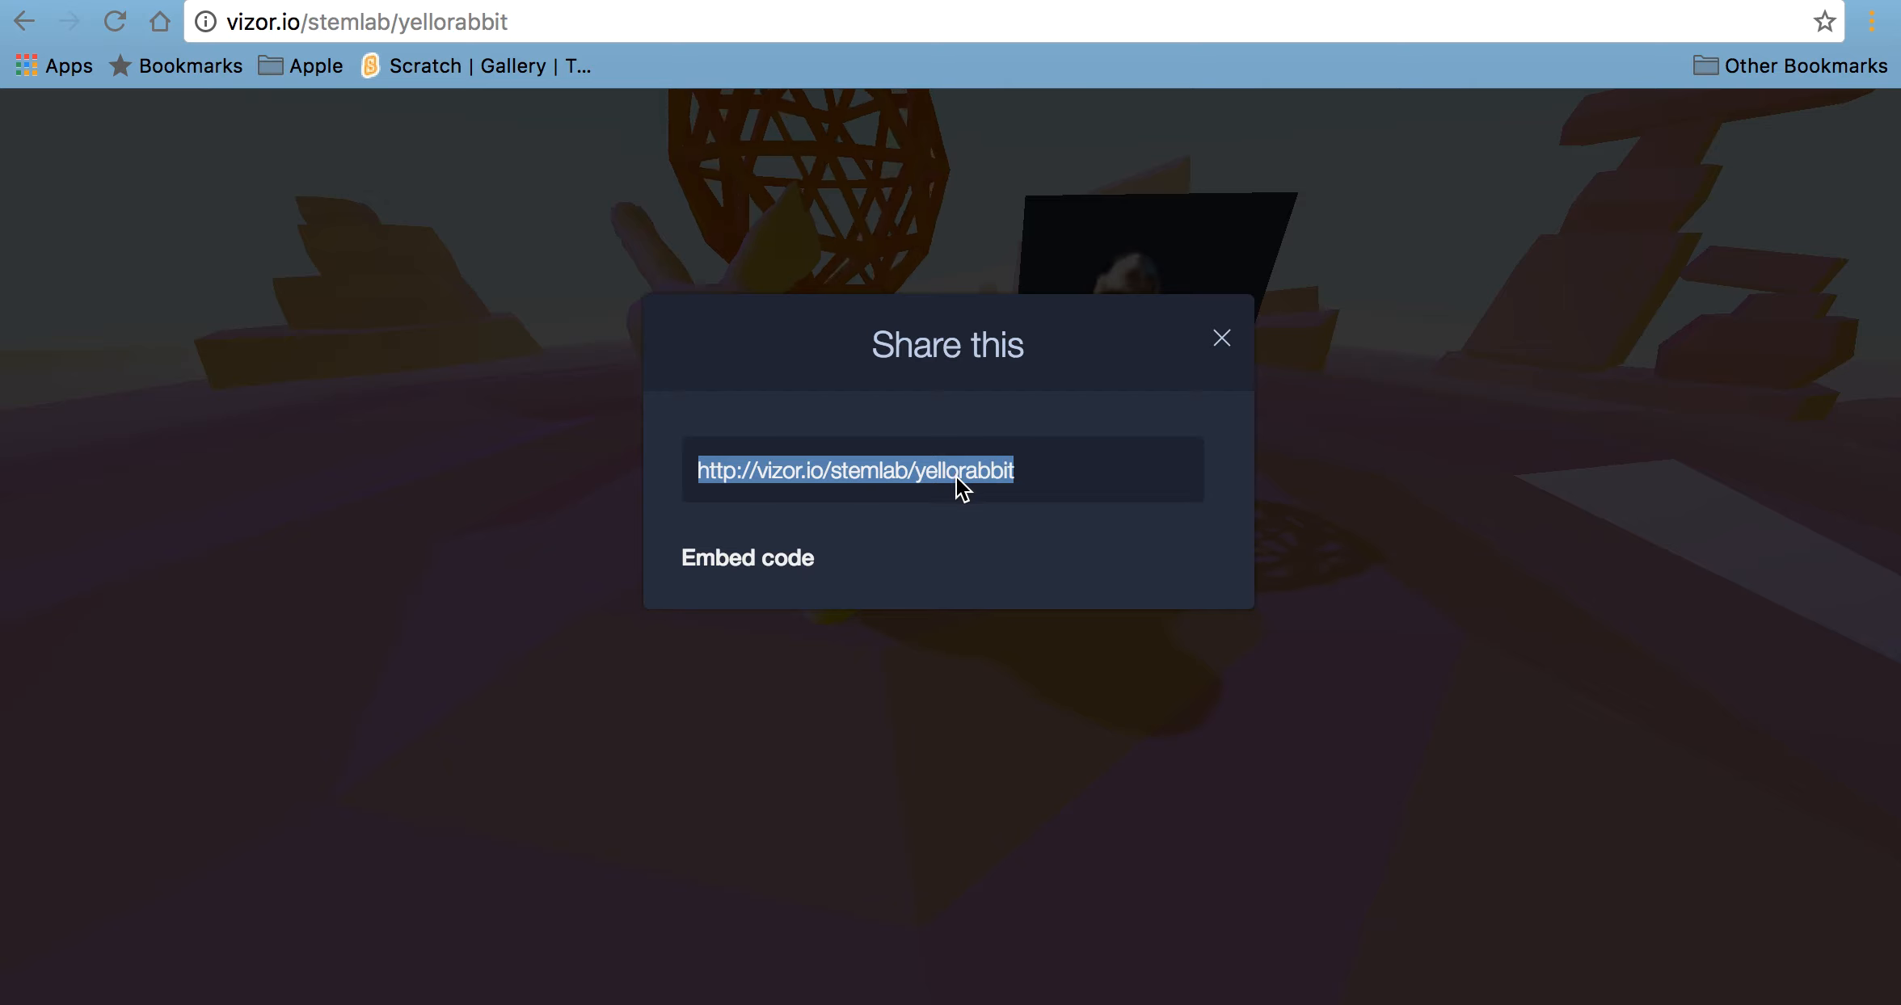
pyautogui.click(738, 564)
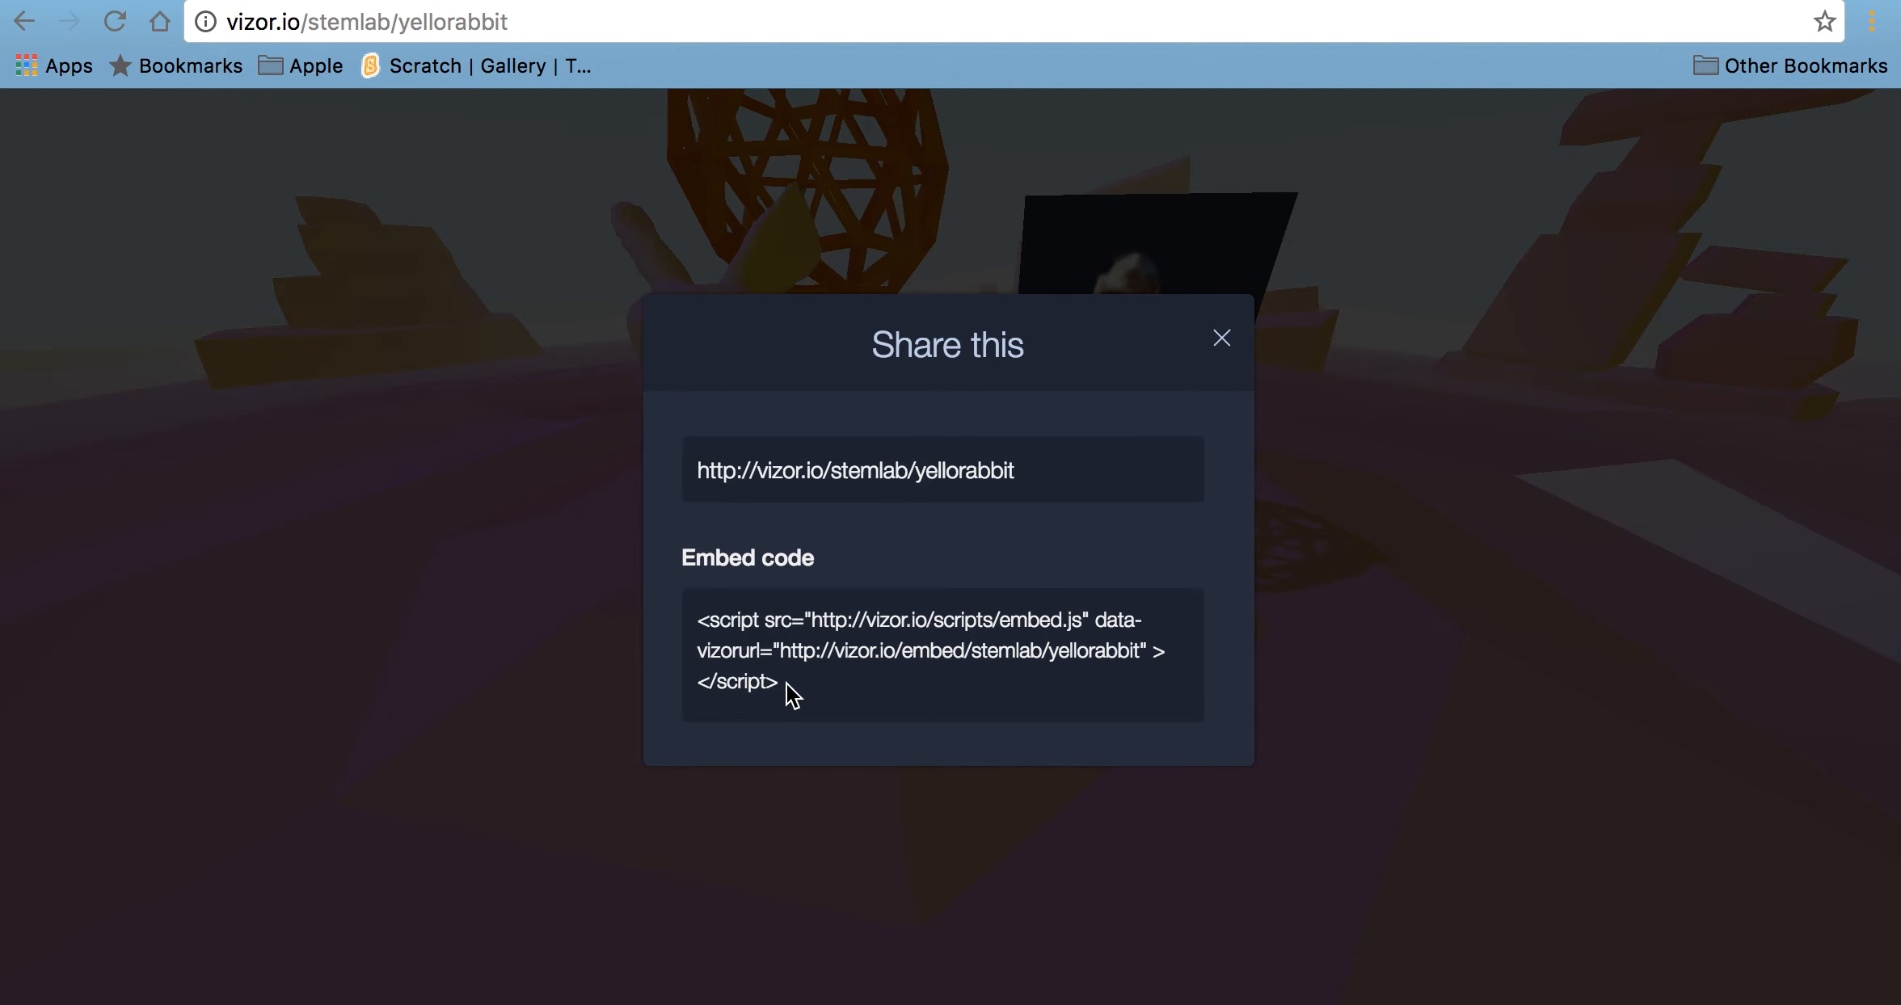
pyautogui.moveTo(784, 689); pyautogui.dragTo(671, 614)
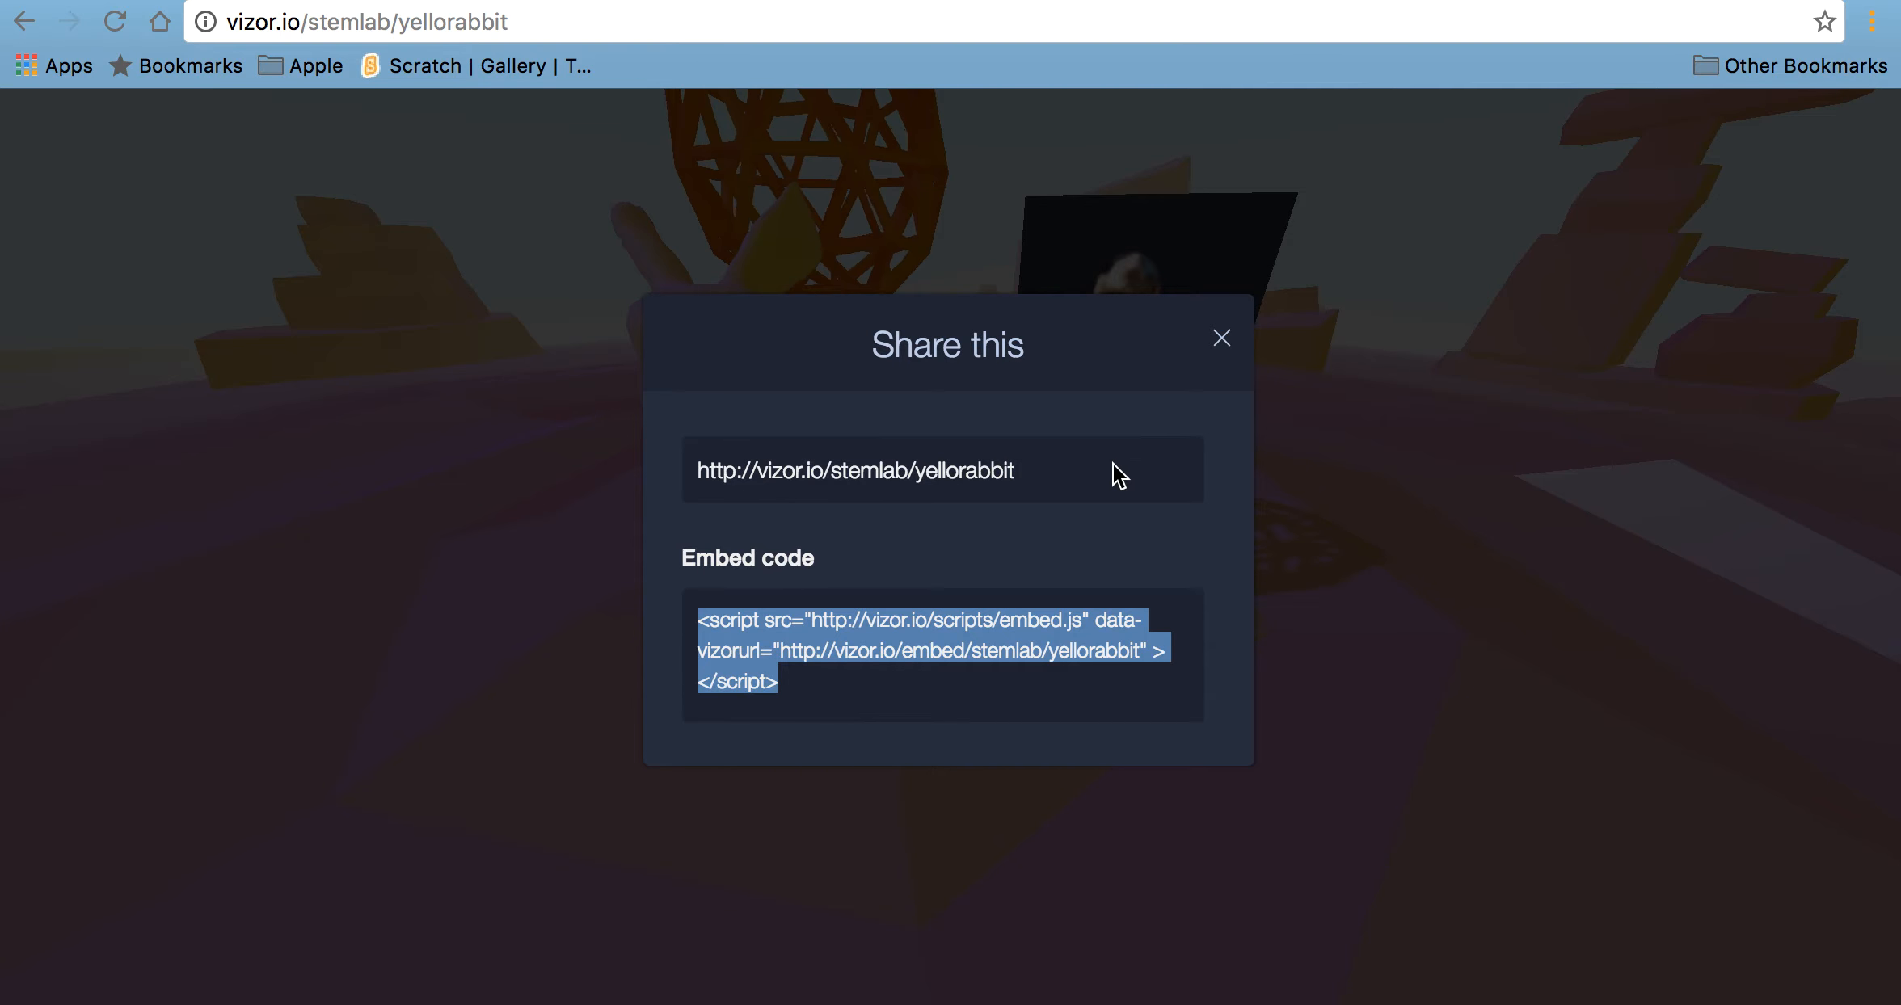
pyautogui.click(1221, 340)
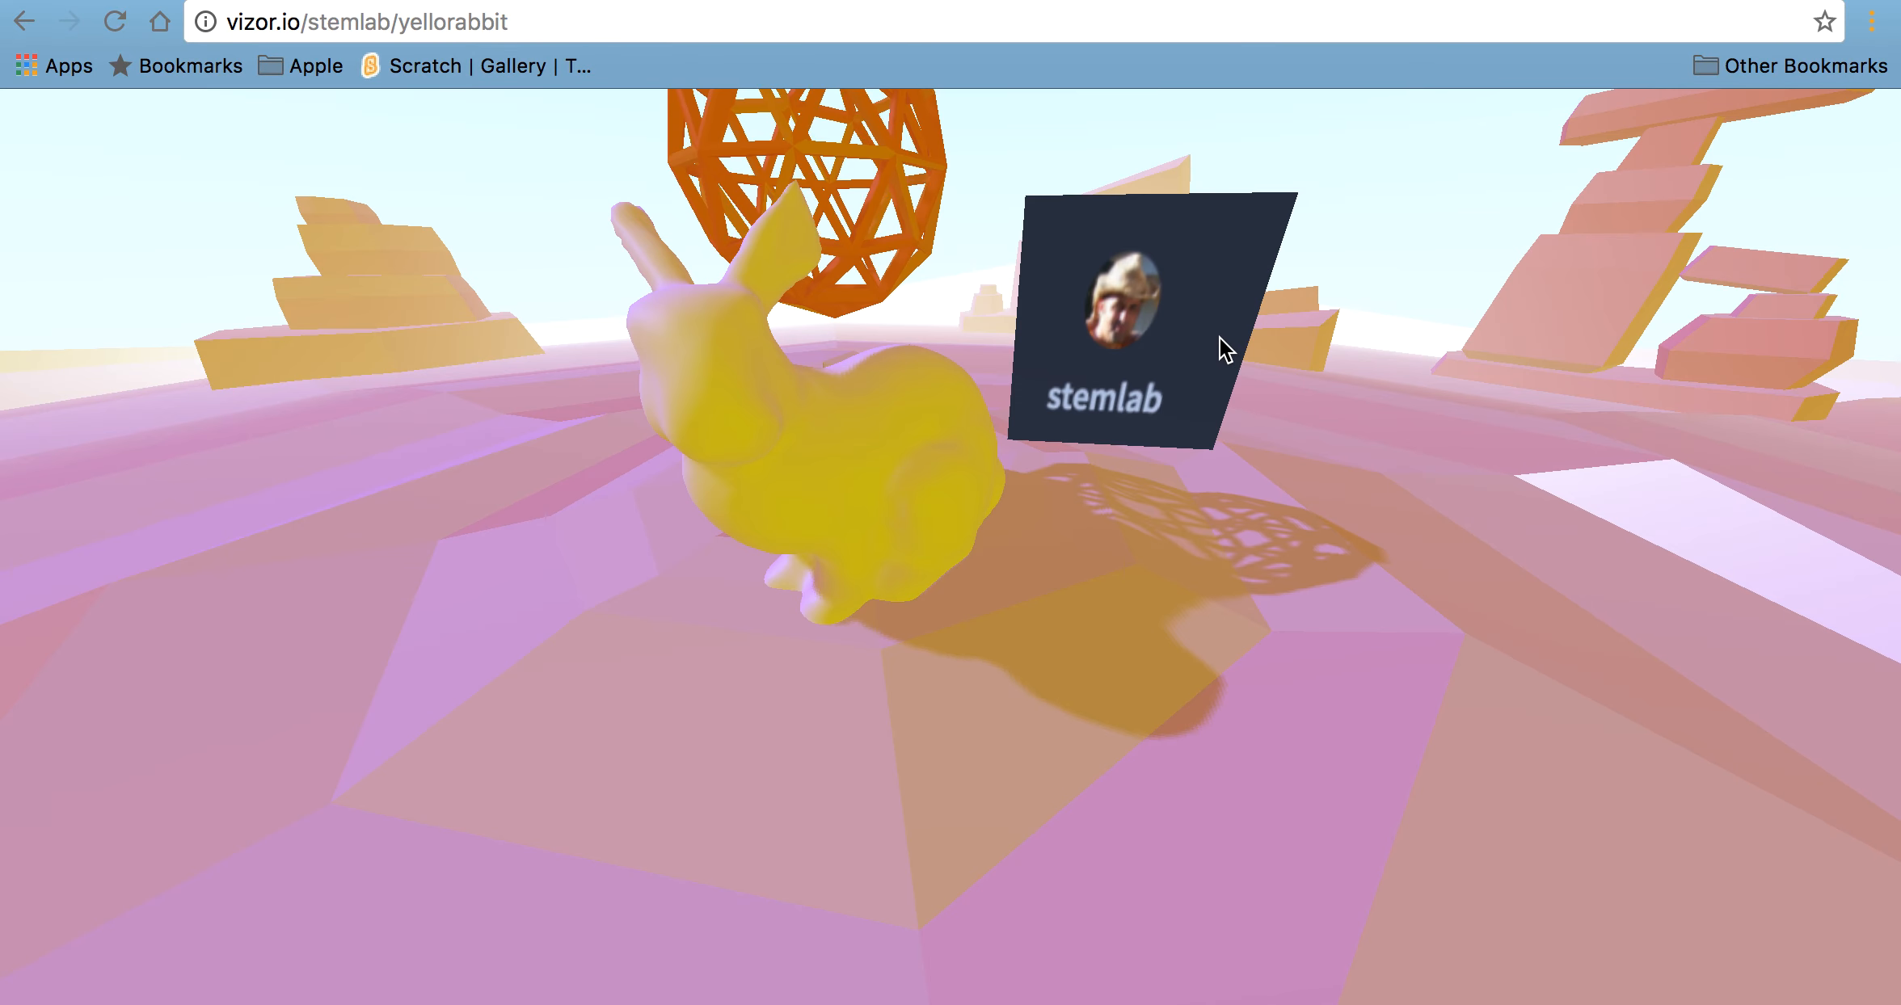
# Examine the published scene all the way around, ending with the rabbit and the wireframe sphere in view
pyautogui.click(991, 613)
pyautogui.moveTo(905, 529); pyautogui.dragTo(839, 524)
pyautogui.moveTo(1110, 509); pyautogui.dragTo(403, 544)
pyautogui.moveTo(1519, 424); pyautogui.dragTo(695, 393)
pyautogui.moveTo(1459, 340); pyautogui.dragTo(639, 370)
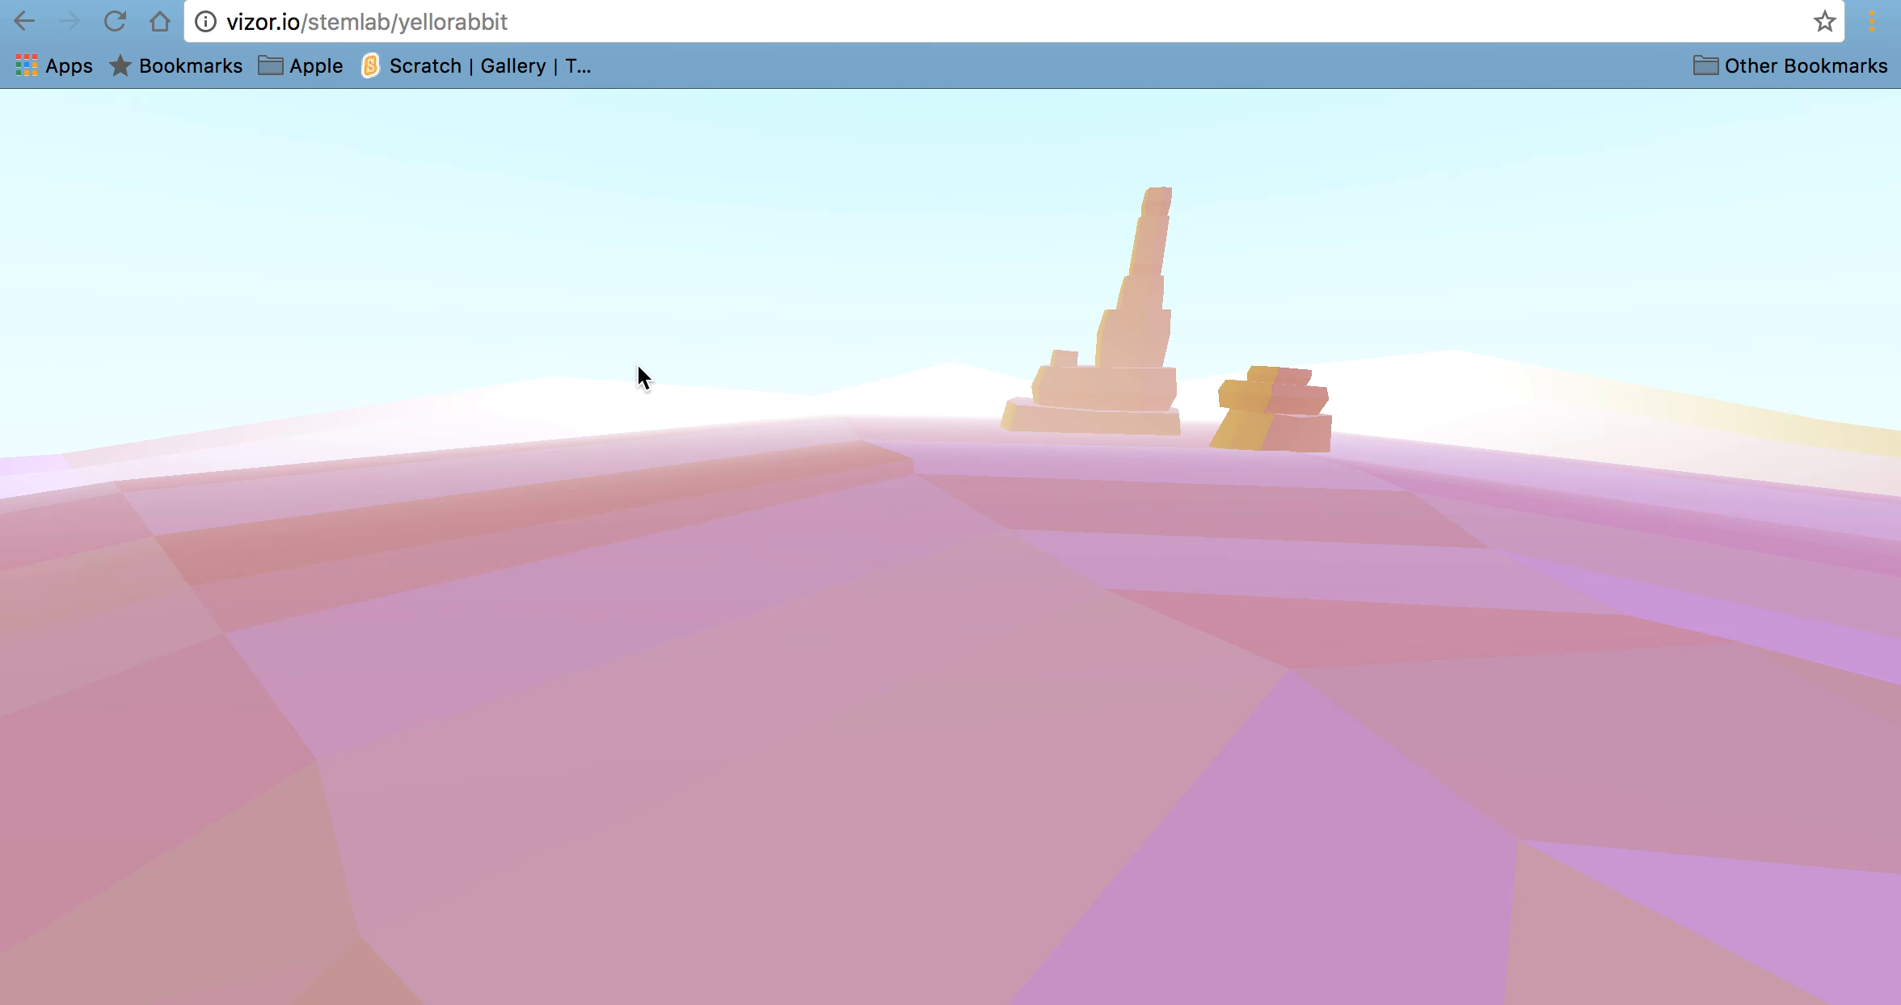
pyautogui.moveTo(1613, 363); pyautogui.dragTo(844, 387)
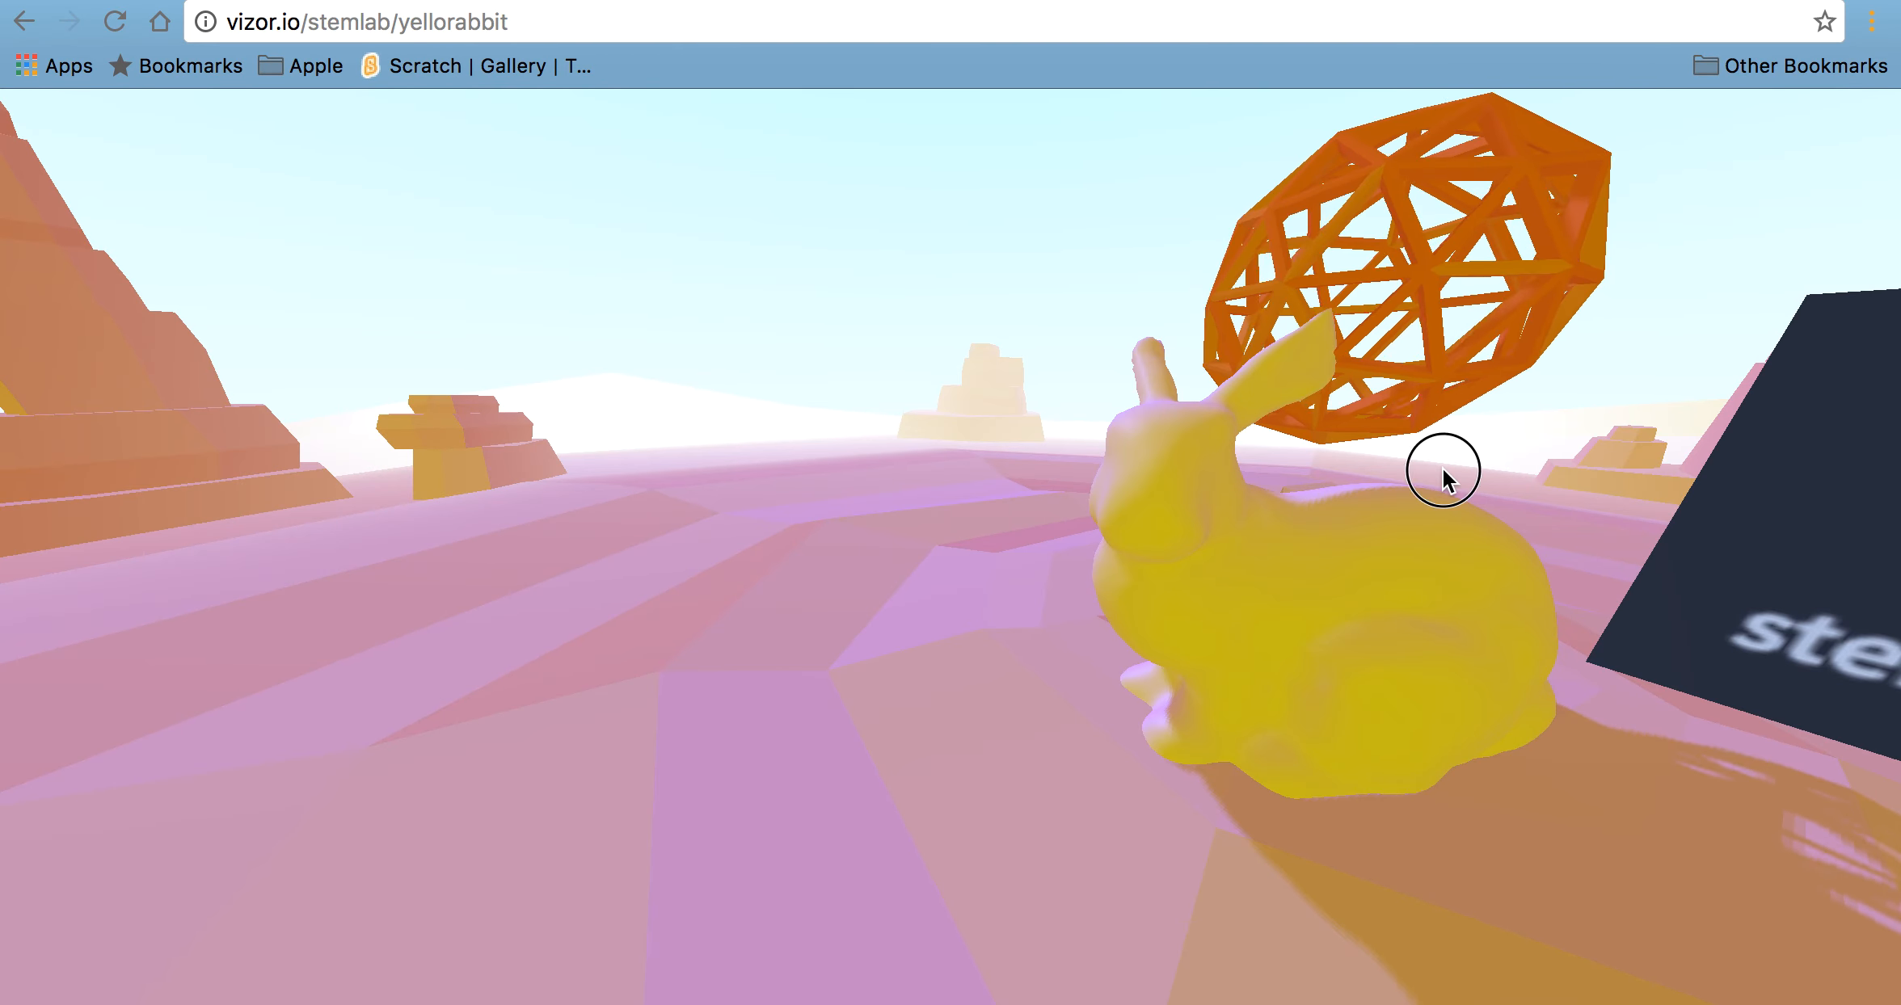
pyautogui.moveTo(1442, 471); pyautogui.dragTo(860, 464)
pyautogui.moveTo(888, 374); pyautogui.dragTo(872, 434)
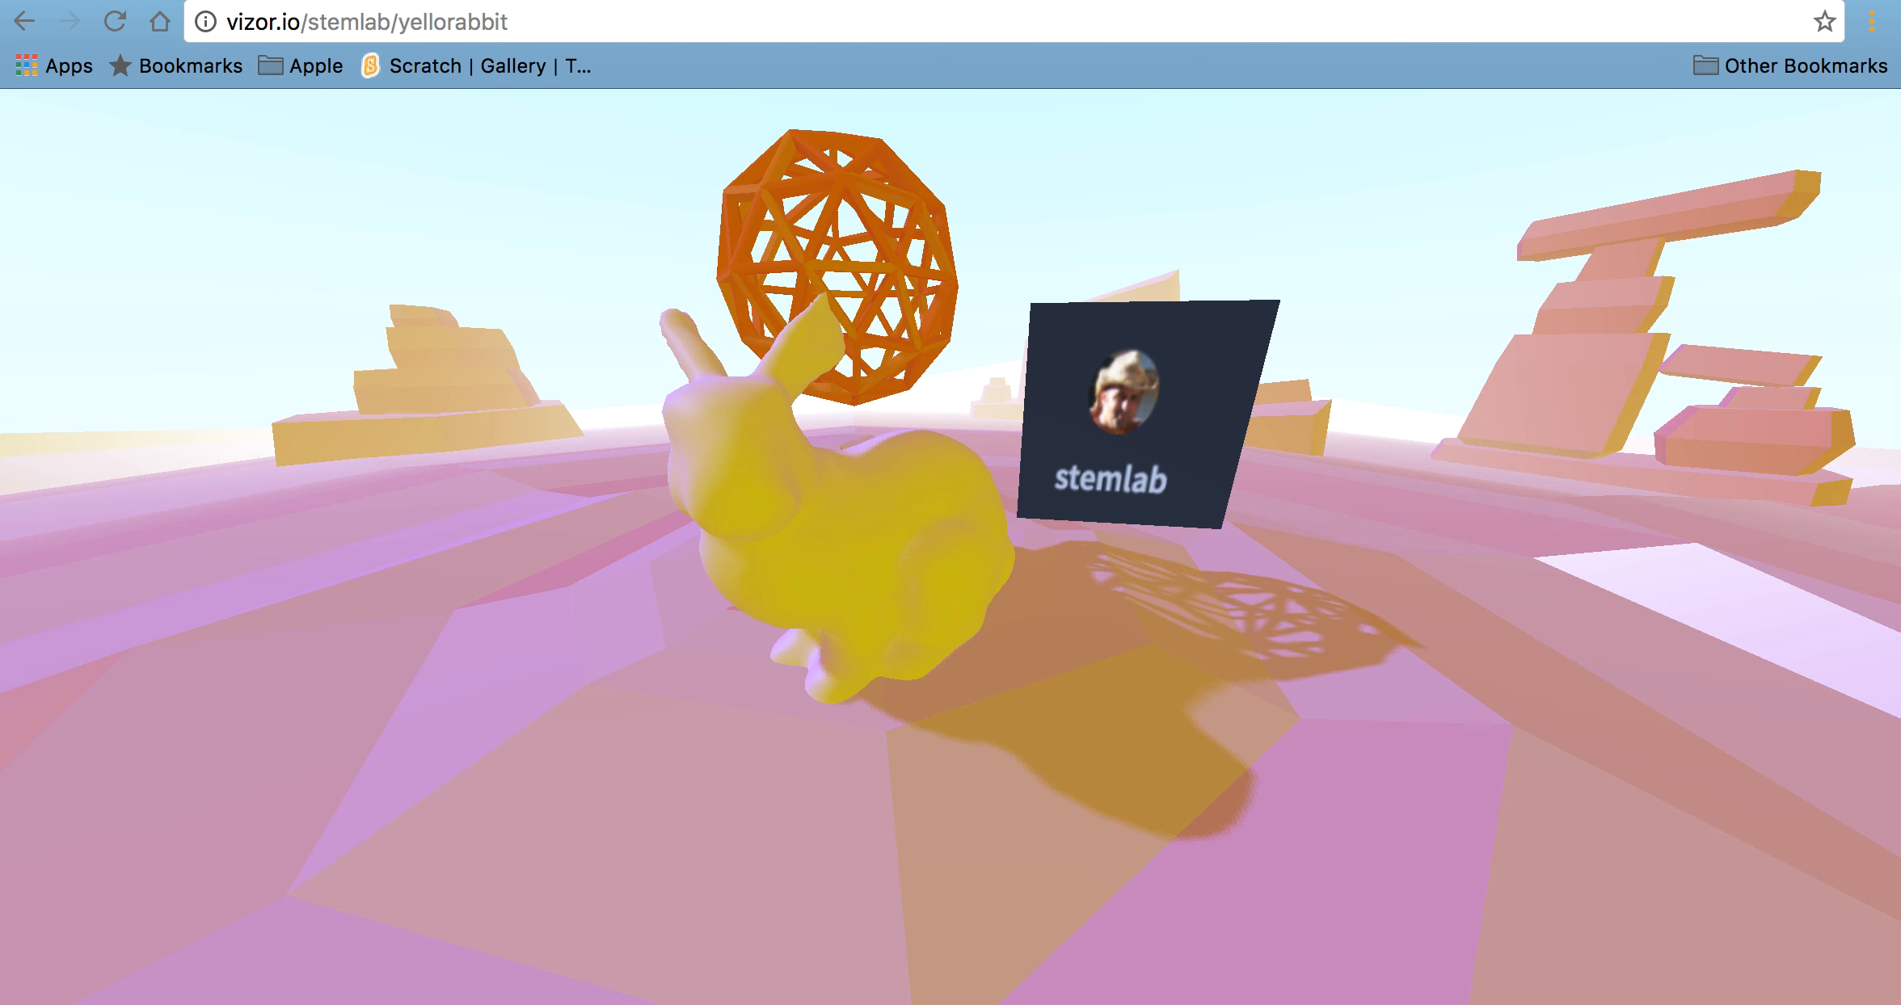
pyautogui.click(1250, 299)
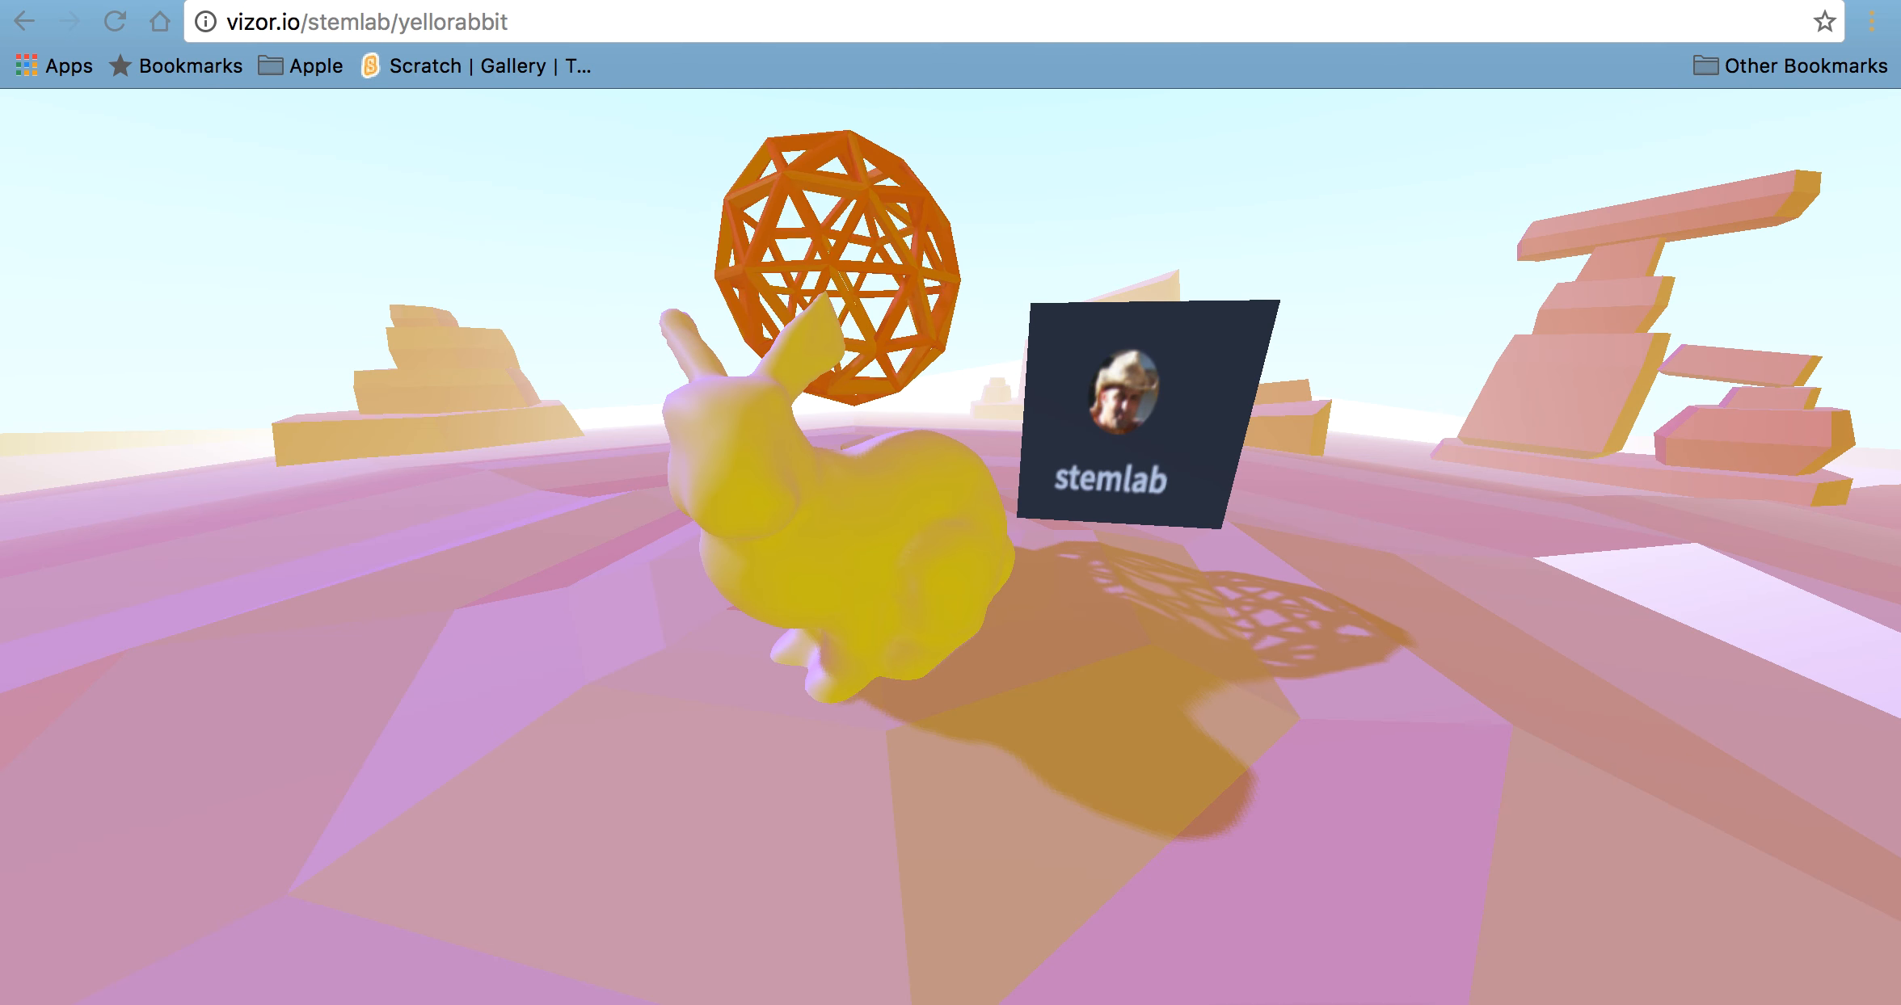
pyautogui.click(174, 0)
pyautogui.moveTo(315, 0)
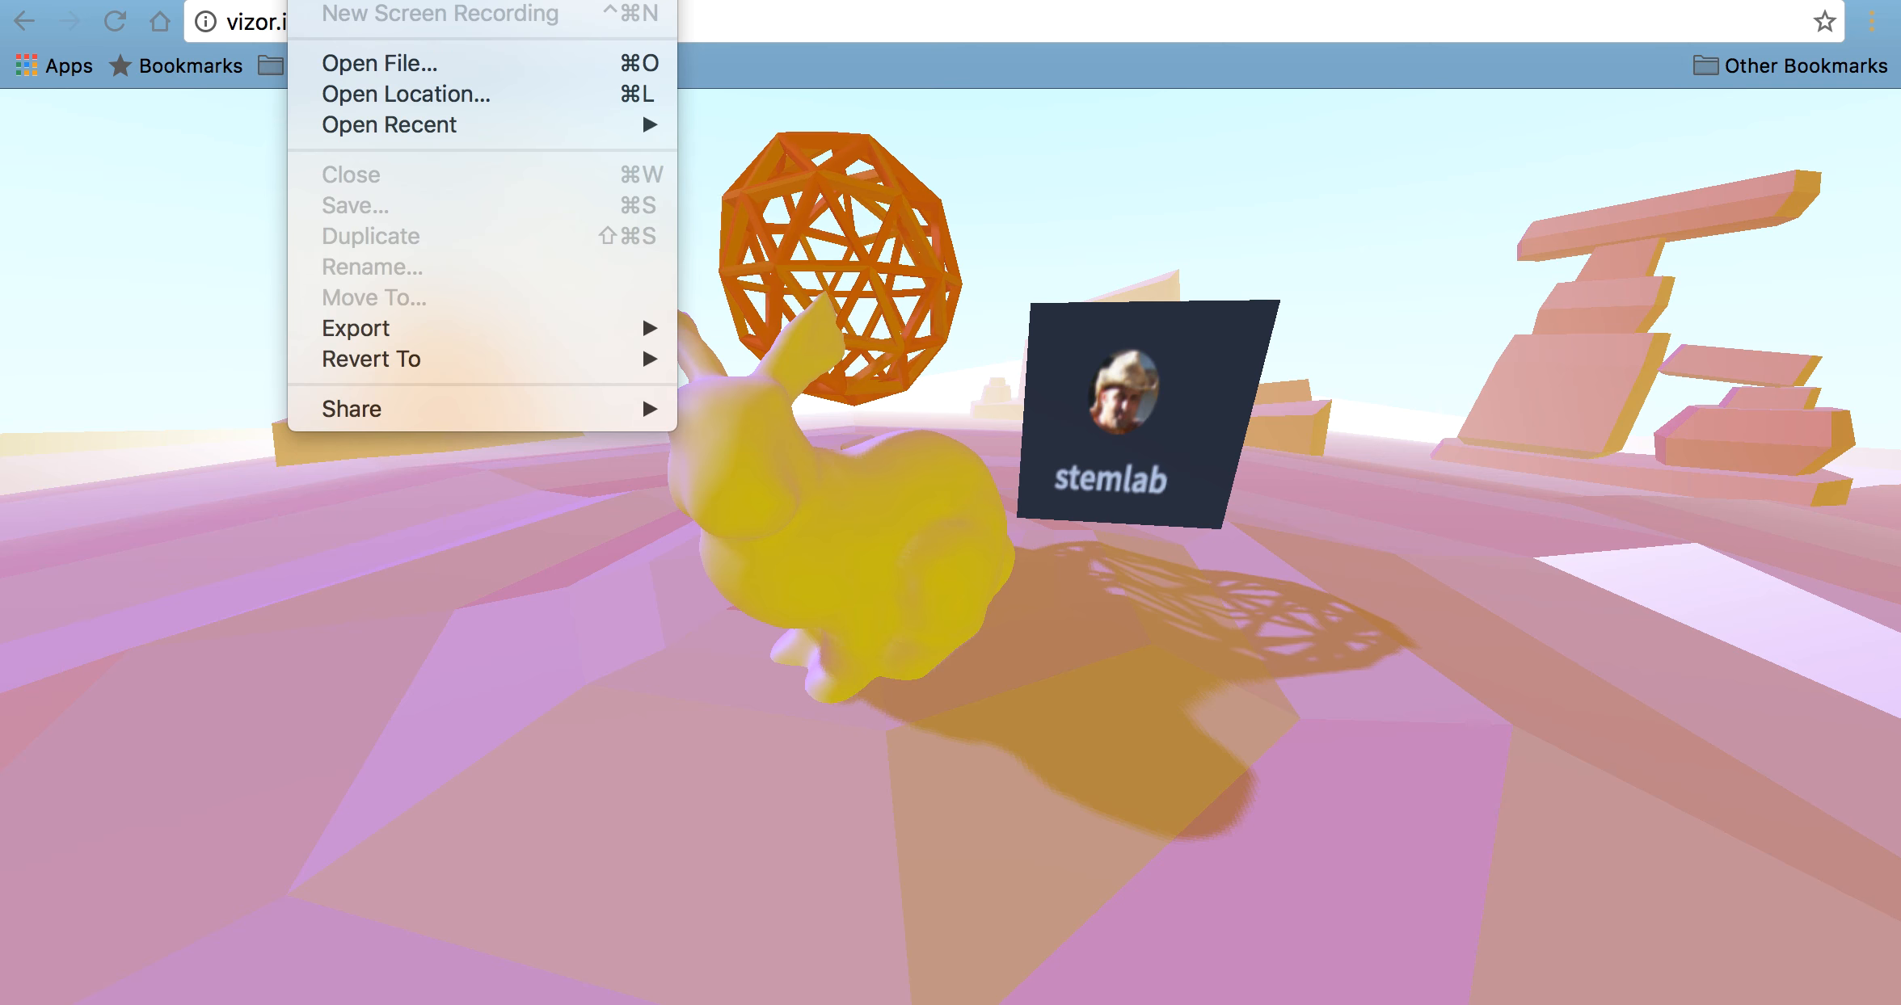
pyautogui.moveTo(174, 0)
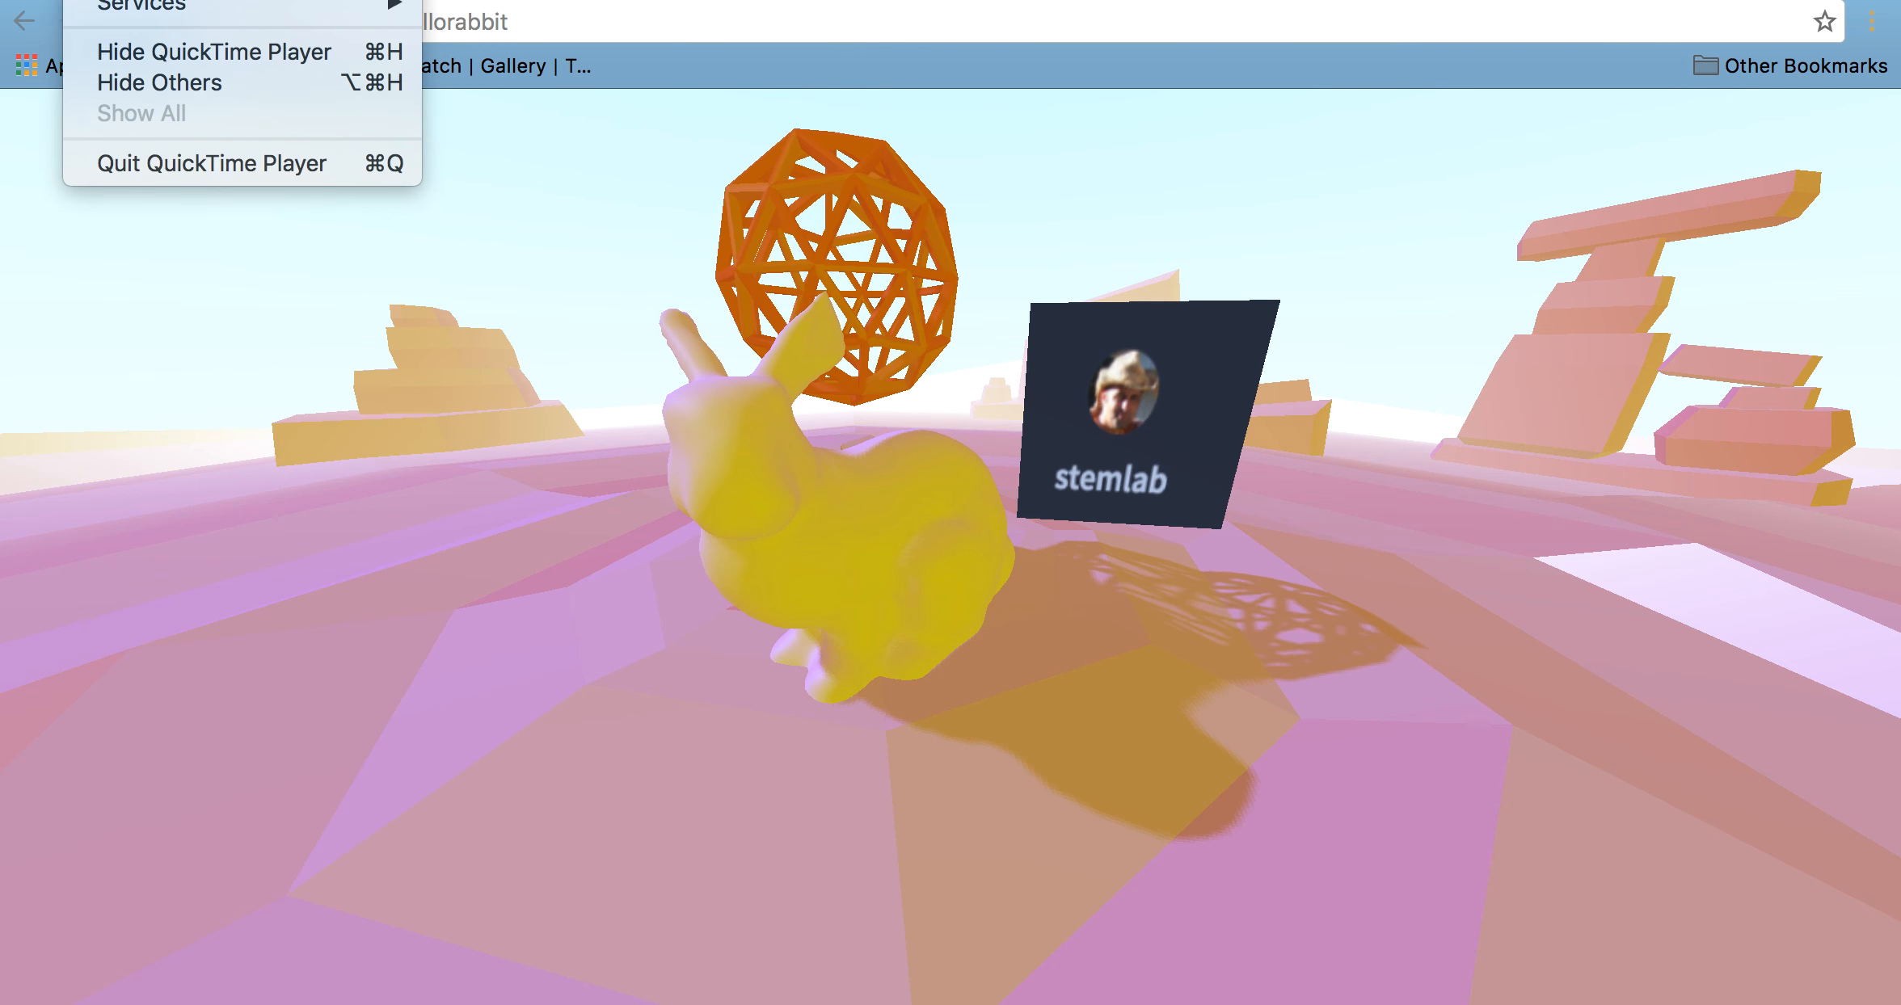